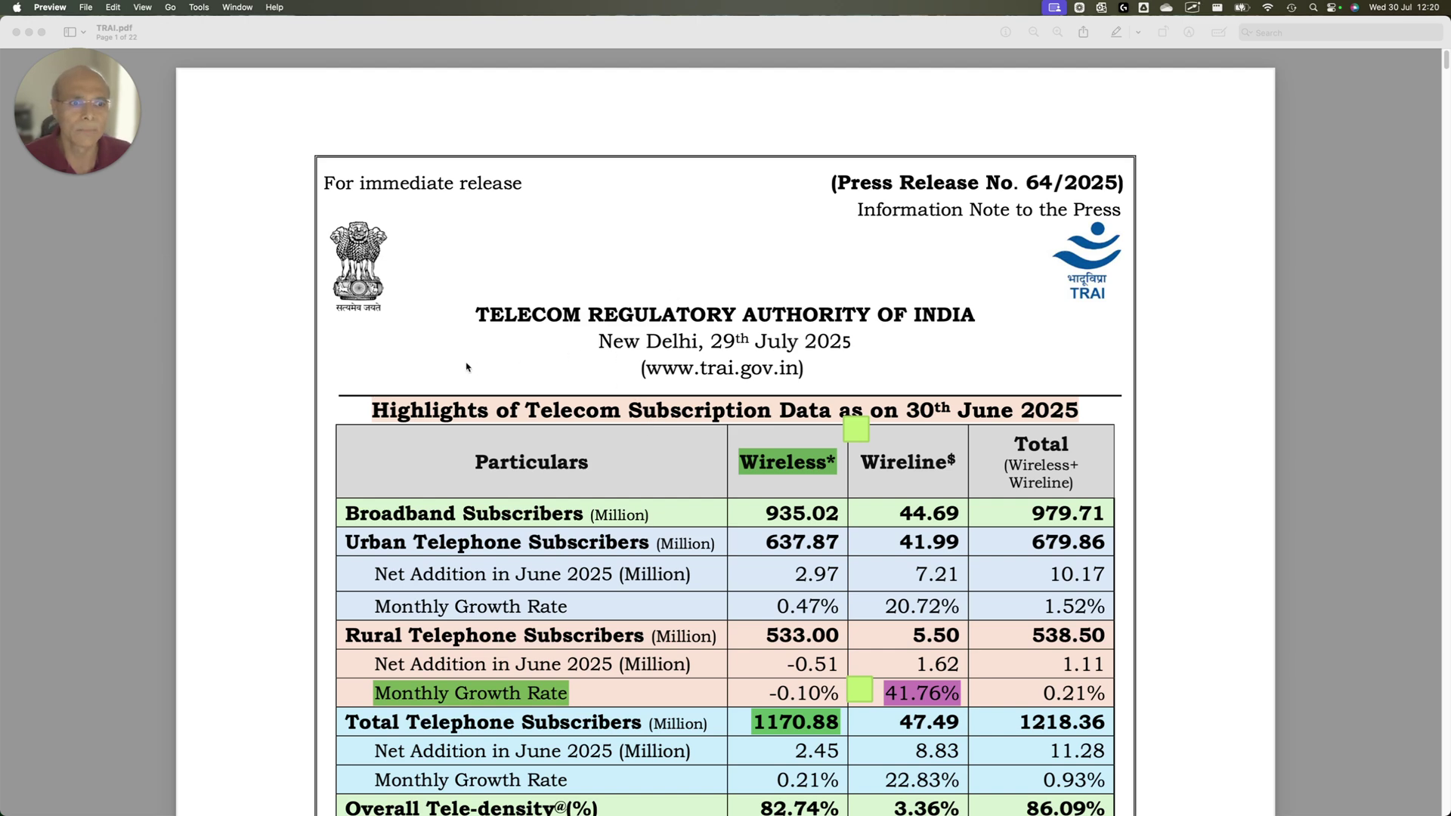
# Outline the highlights title, the release date, 30th June 2025, and the table's Wireless and Wireline headers.
pyautogui.moveTo(318, 353); pyautogui.dragTo(1133, 428)
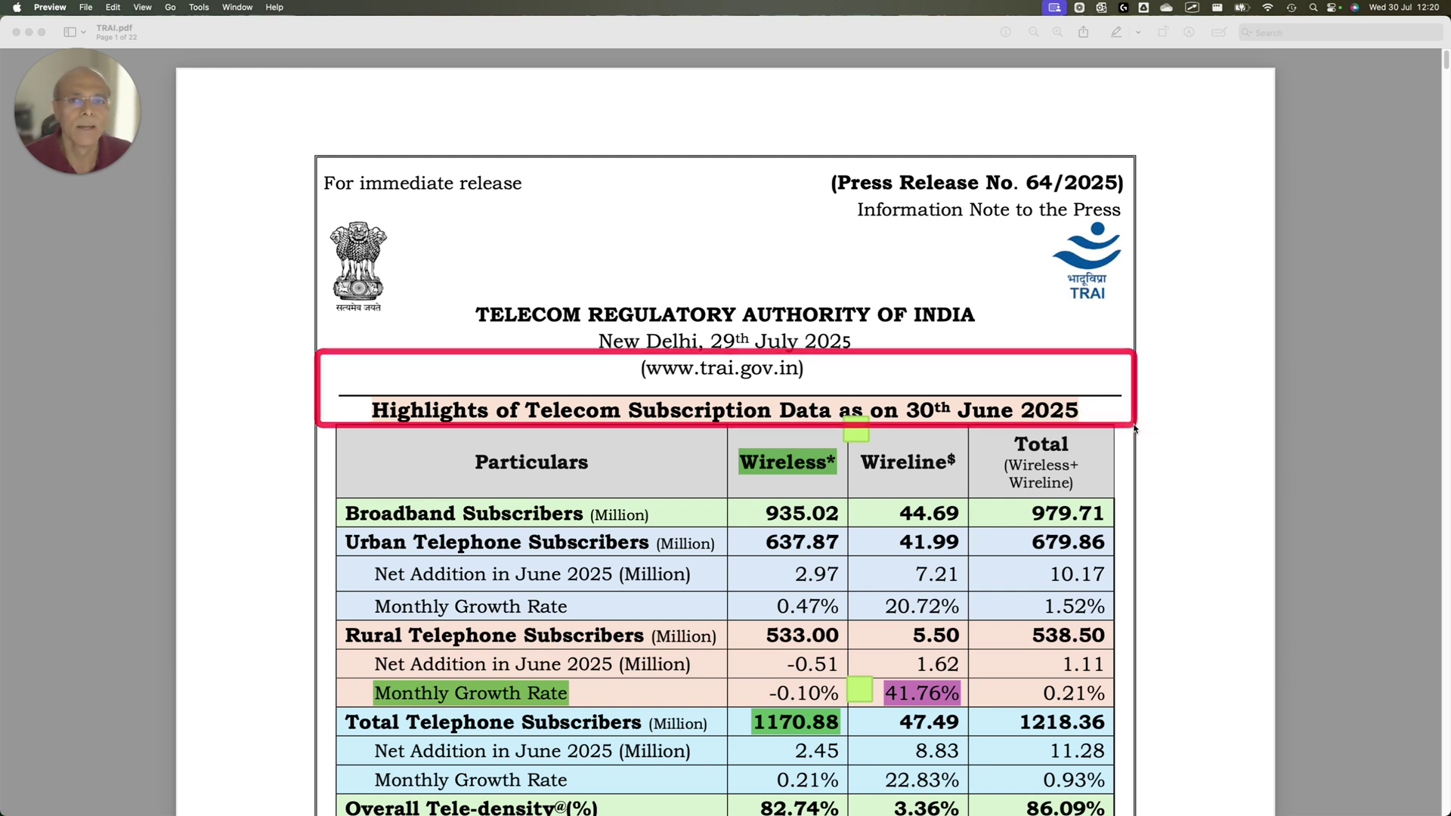
pyautogui.moveTo(570, 304)
pyautogui.mouseDown()
pyautogui.moveTo(682, 350)
pyautogui.moveTo(915, 368)
pyautogui.mouseUp()
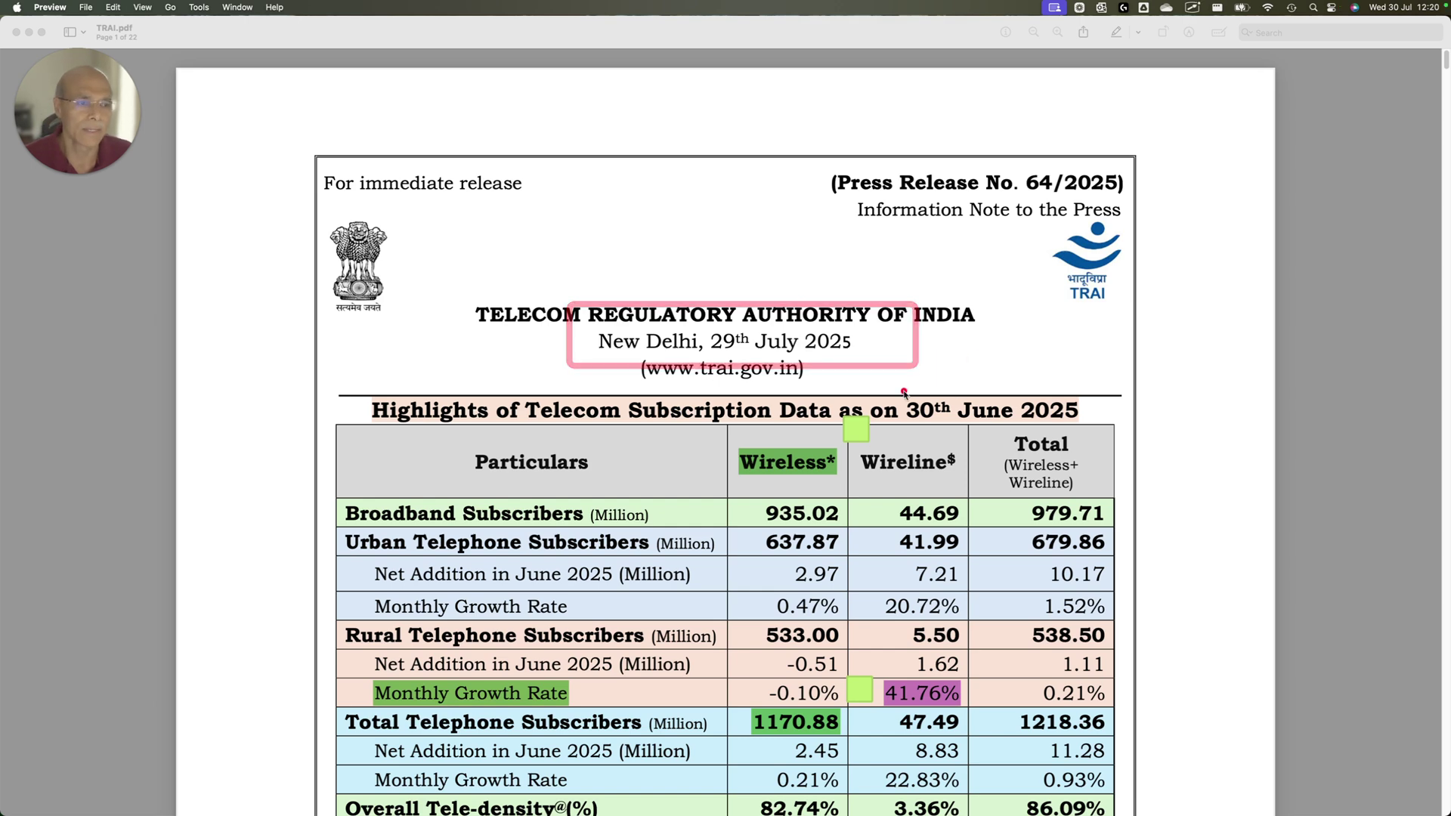
pyautogui.moveTo(891, 390)
pyautogui.mouseDown()
pyautogui.moveTo(1059, 445)
pyautogui.moveTo(1127, 428)
pyautogui.mouseUp()
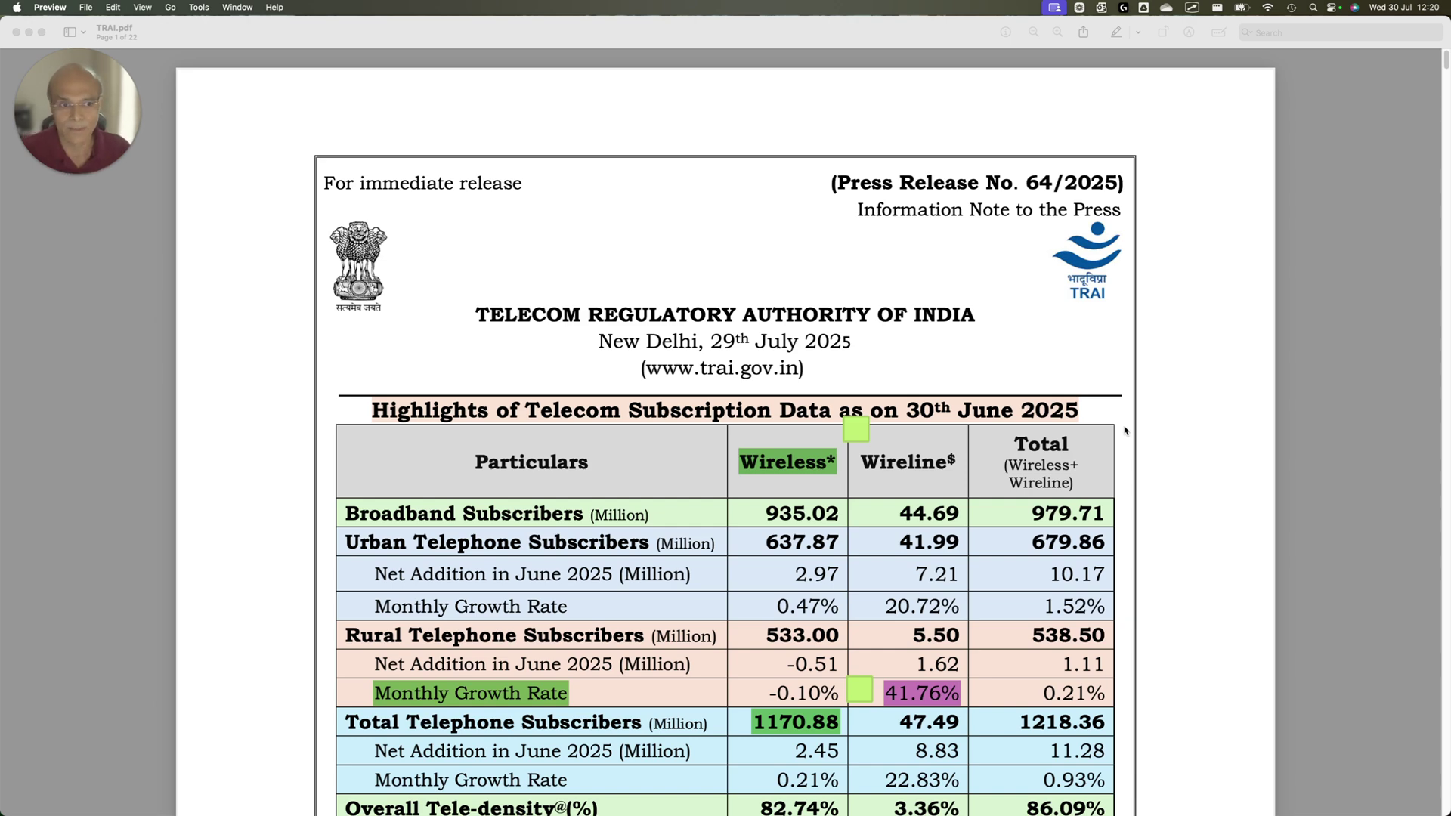
pyautogui.scroll(-4, 799, 353)
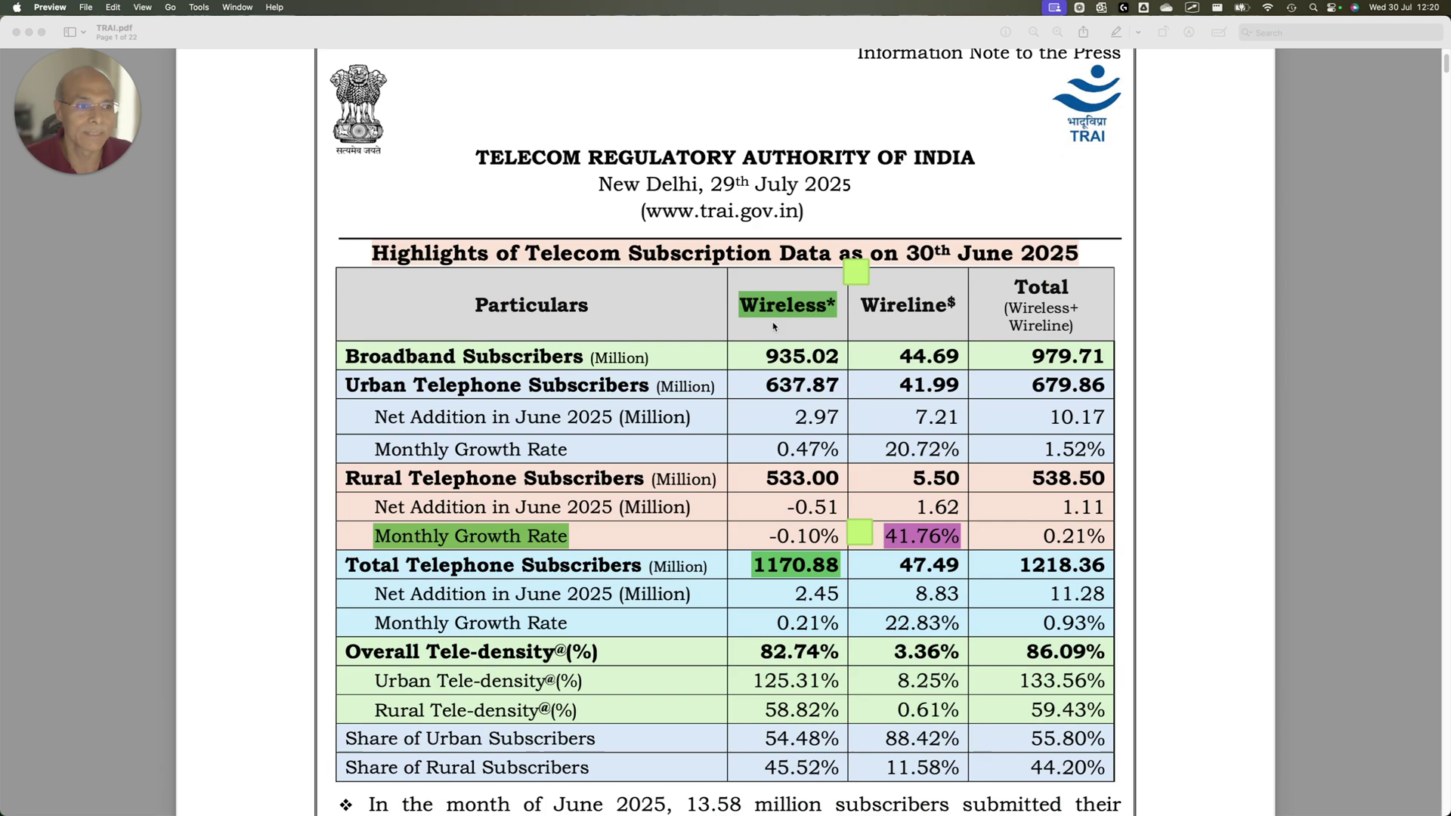
pyautogui.moveTo(337, 240)
pyautogui.mouseDown()
pyautogui.moveTo(670, 443)
pyautogui.moveTo(1118, 642)
pyautogui.moveTo(1171, 596)
pyautogui.mouseUp()
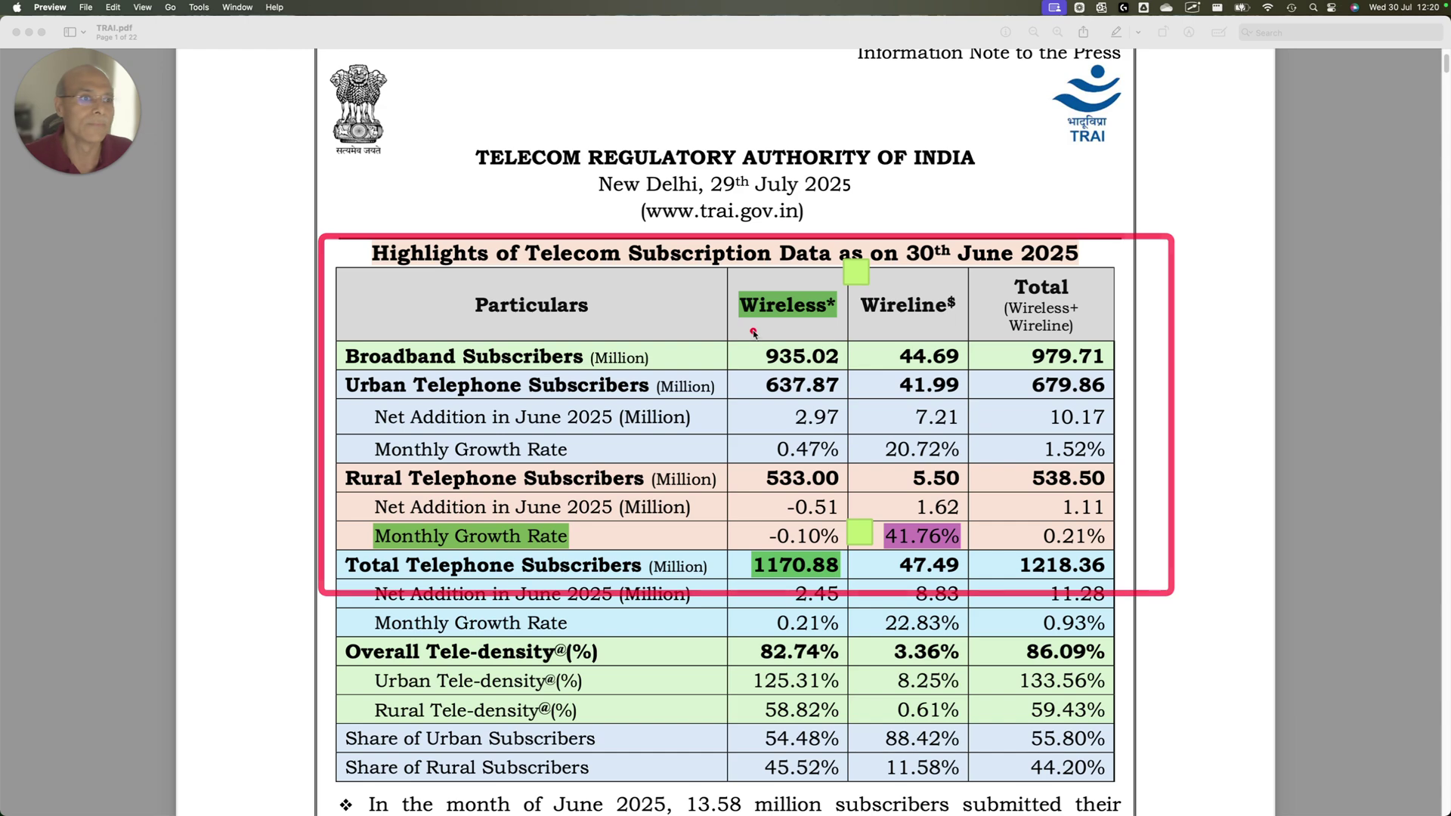
pyautogui.moveTo(698, 260); pyautogui.dragTo(829, 331)
pyautogui.moveTo(841, 273); pyautogui.dragTo(1016, 346)
# Box the Annexure-II label, the 1170.88 million wireless total and the 30th June 2025 title date.
pyautogui.scroll(-20, 813, 457)
pyautogui.scroll(-20, 813, 459)
pyautogui.scroll(8, 813, 459)
pyautogui.scroll(-12, 766, 410)
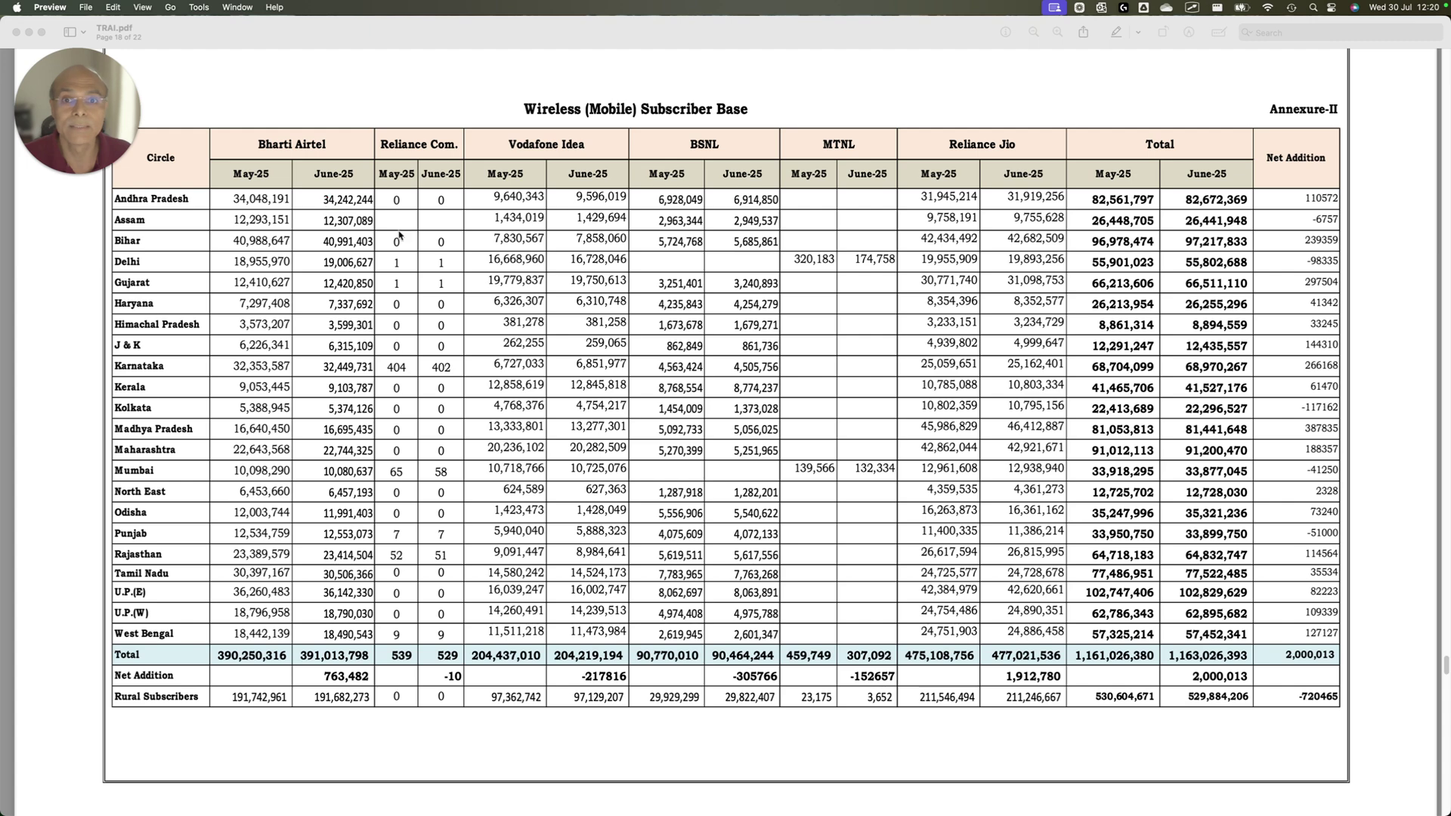
pyautogui.scroll(2, 743, 401)
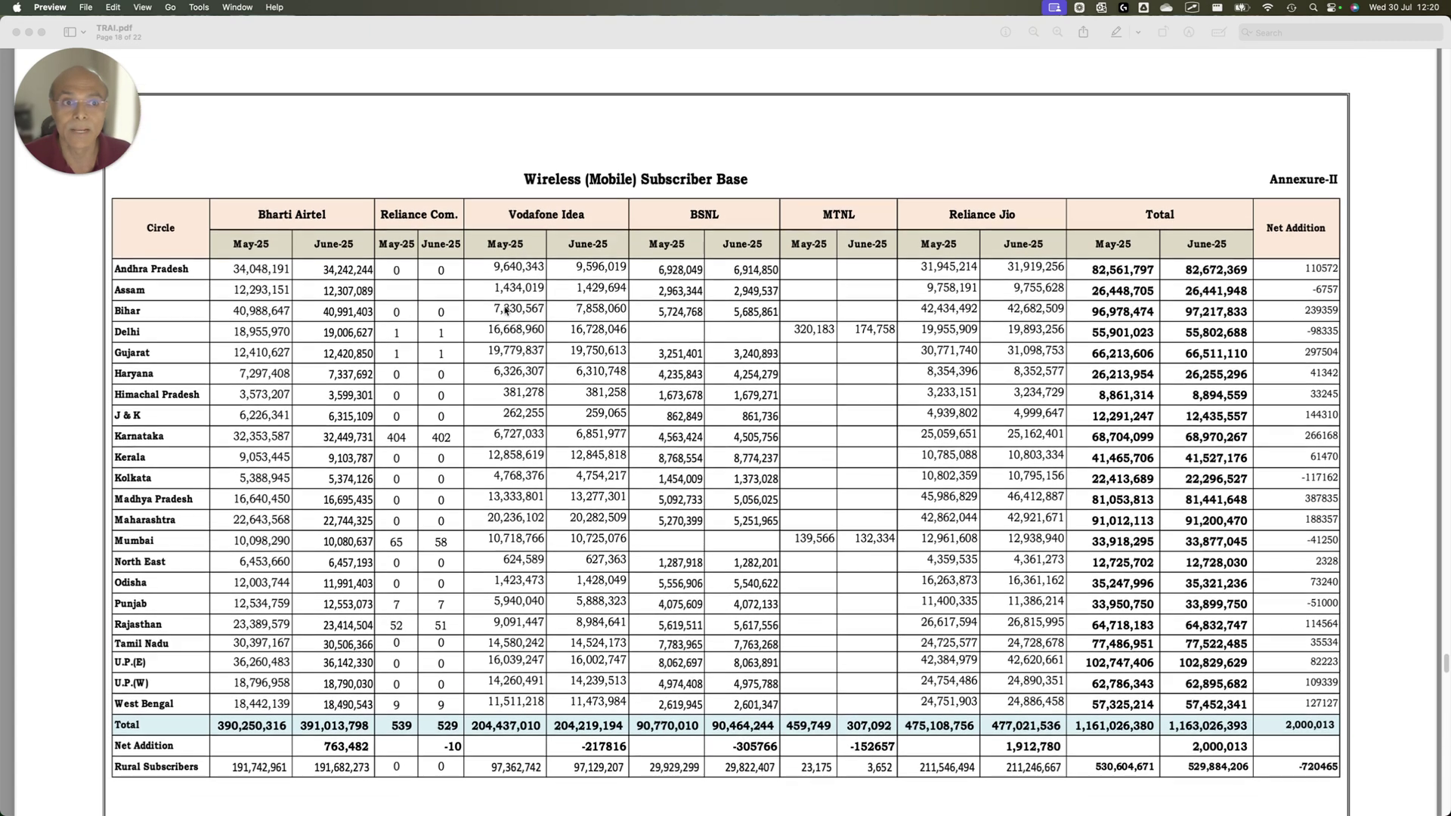
pyautogui.scroll(1, 680, 302)
pyautogui.click(964, 198)
pyautogui.moveTo(1154, 138); pyautogui.dragTo(1434, 229)
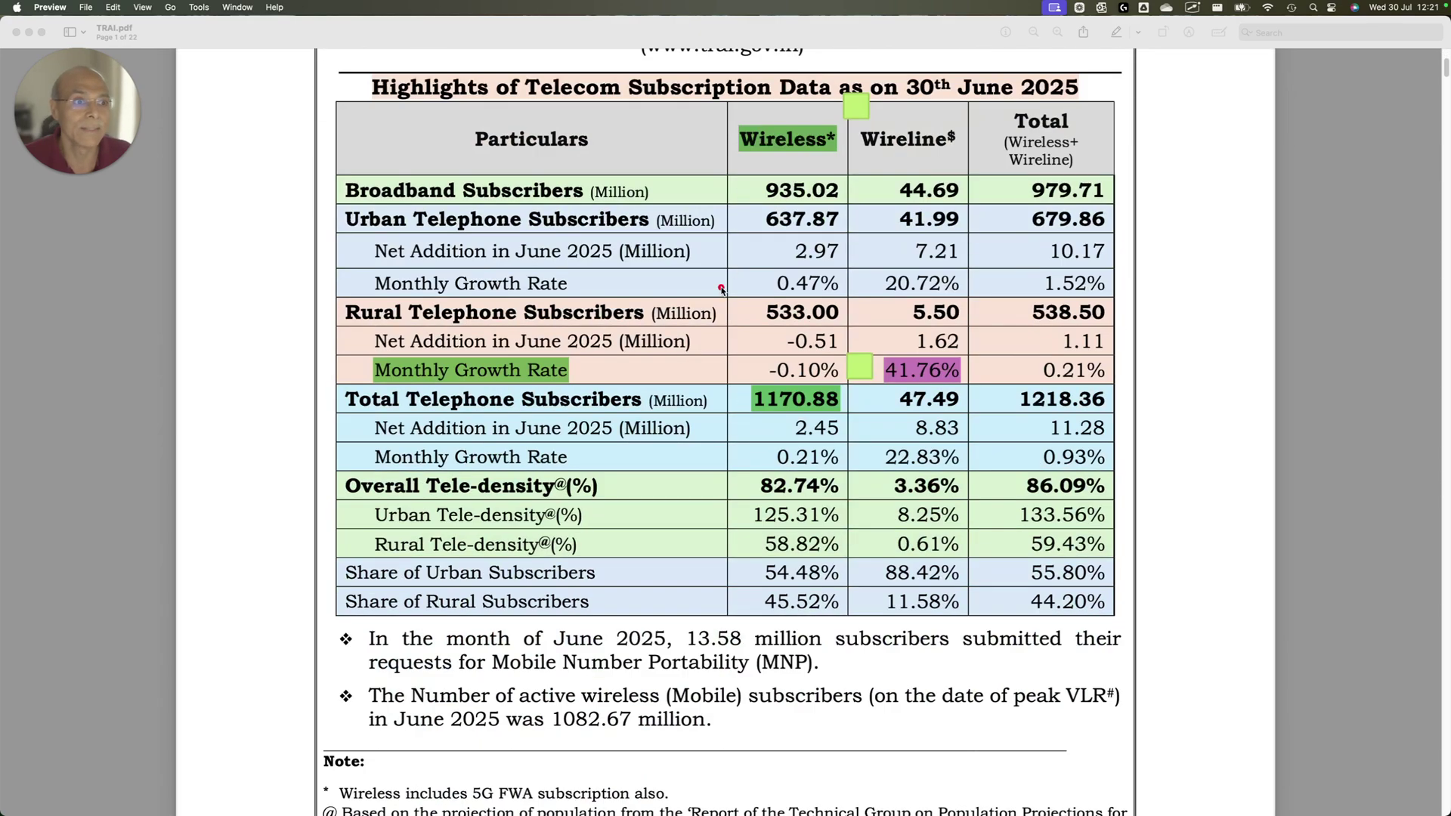
pyautogui.moveTo(727, 360)
pyautogui.mouseDown()
pyautogui.moveTo(794, 423)
pyautogui.moveTo(884, 427)
pyautogui.mouseUp()
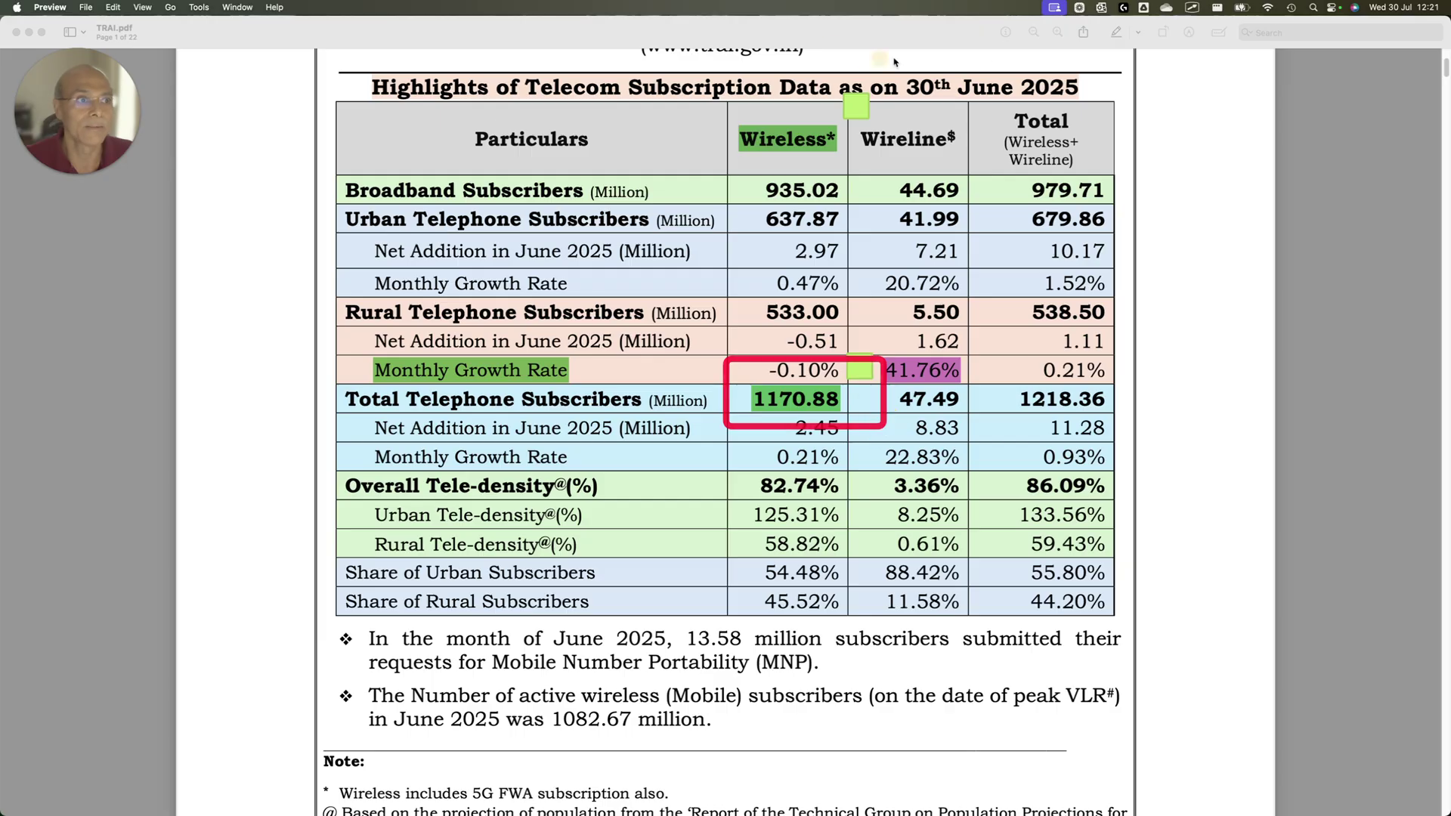
pyautogui.moveTo(881, 58); pyautogui.dragTo(1128, 107)
# On page 18, box the June-25 total 1,163,026,393, the Wireless (Mobile) Subscriber Base title and the table.
pyautogui.scroll(-20, 919, 330)
pyautogui.scroll(-20, 899, 355)
pyautogui.scroll(3, 899, 355)
pyautogui.scroll(-15, 899, 355)
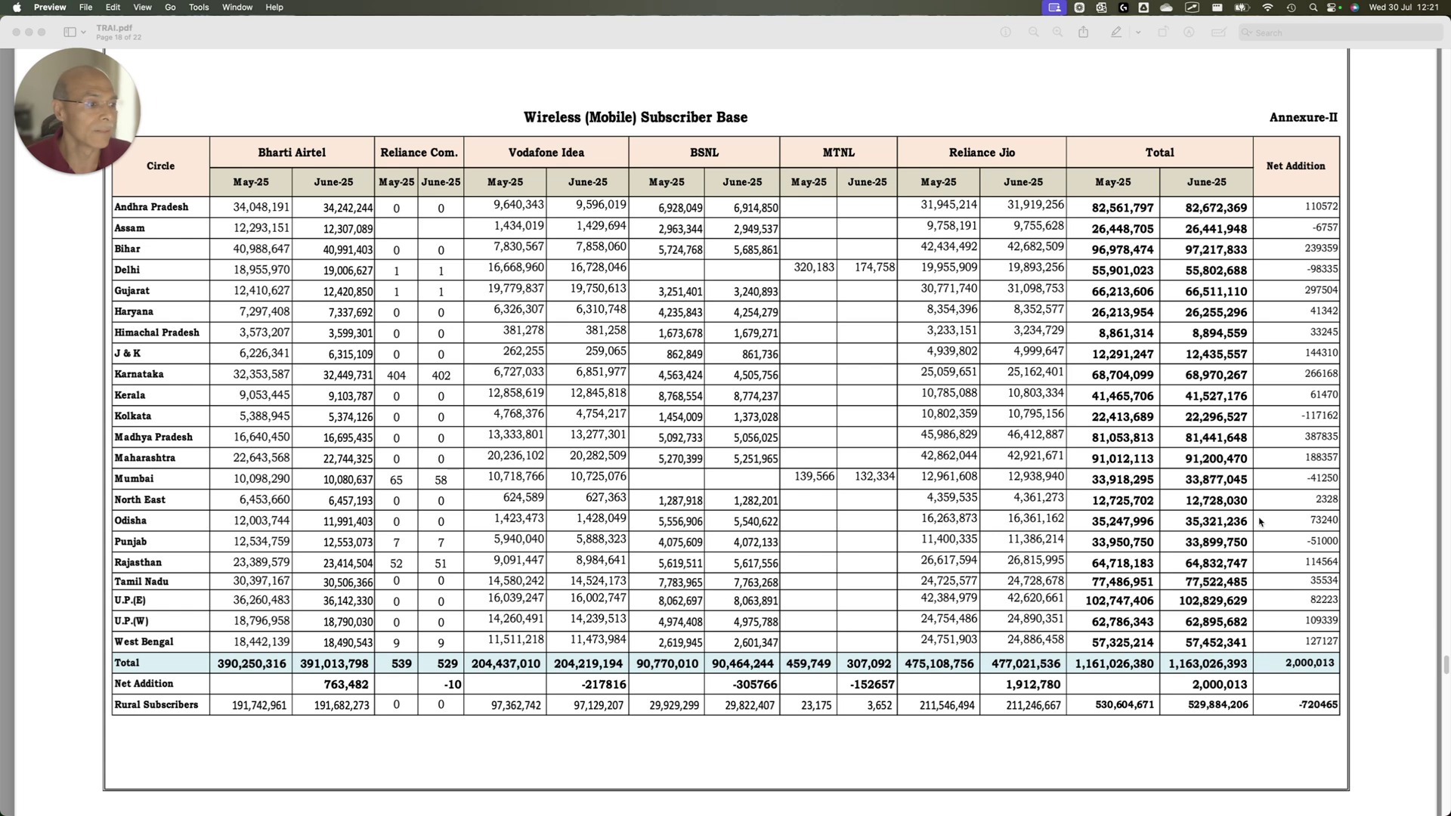
pyautogui.moveTo(1159, 651)
pyautogui.mouseDown()
pyautogui.moveTo(1187, 678)
pyautogui.moveTo(1278, 680)
pyautogui.mouseUp()
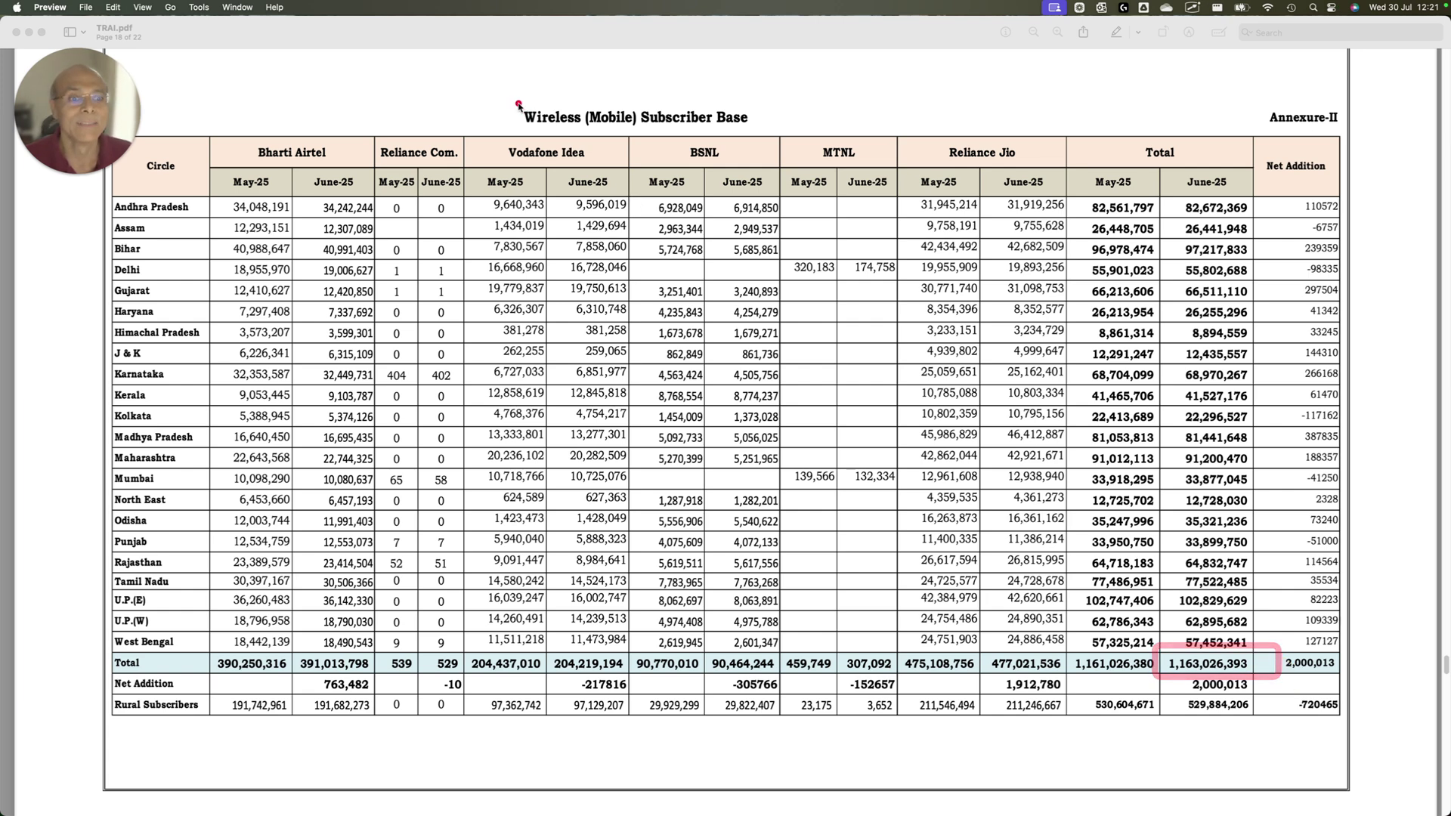
pyautogui.moveTo(491, 81); pyautogui.dragTo(881, 178)
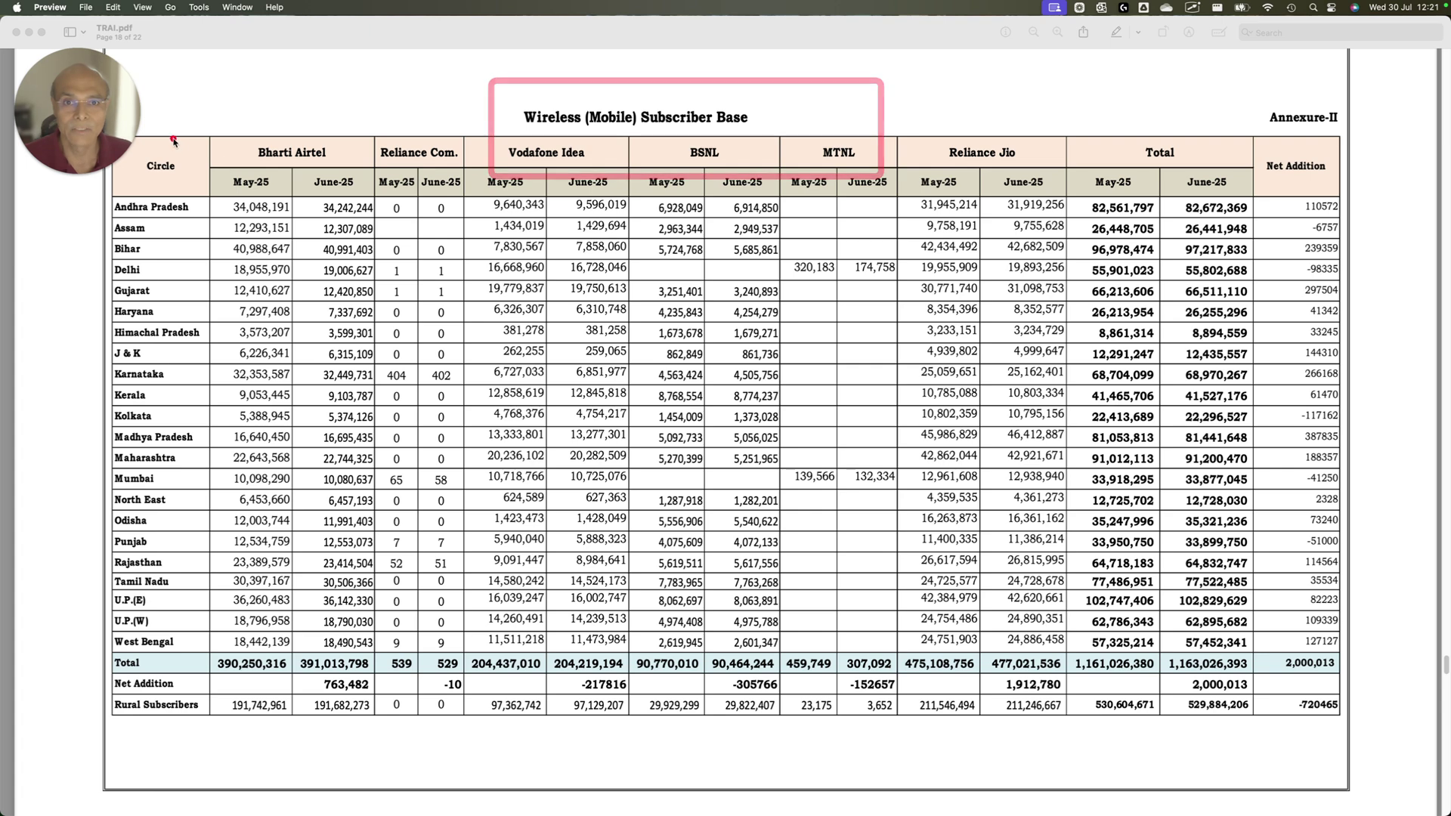
pyautogui.moveTo(168, 136)
pyautogui.mouseDown()
pyautogui.moveTo(486, 350)
pyautogui.moveTo(1308, 690)
pyautogui.moveTo(1429, 760)
pyautogui.mouseUp()
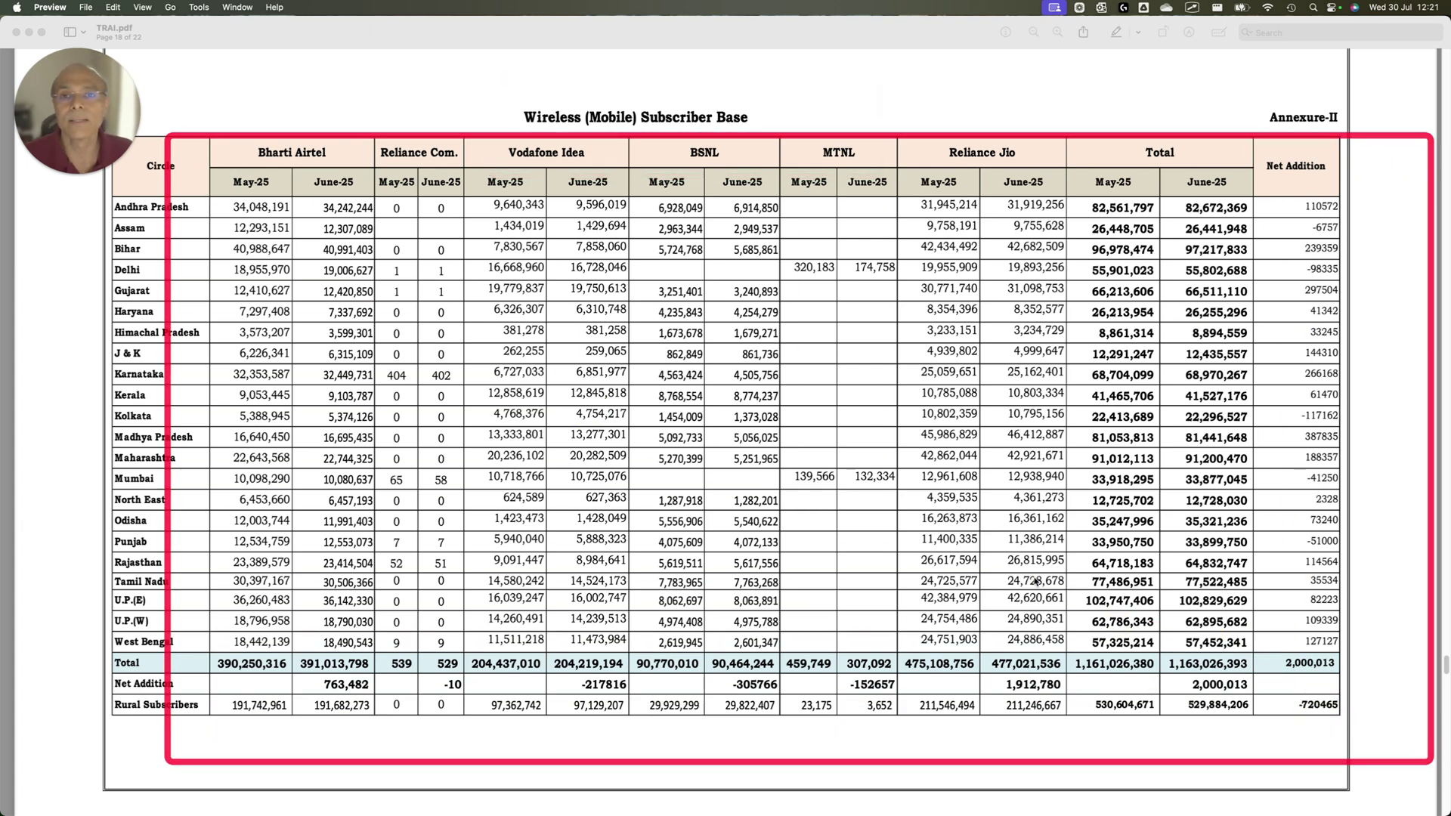
# Box the Annexure-V 5G FWA table's Total header and its totals 7,395,369 and 7,850,351.
pyautogui.scroll(-20, 984, 590)
pyautogui.scroll(-20, 985, 589)
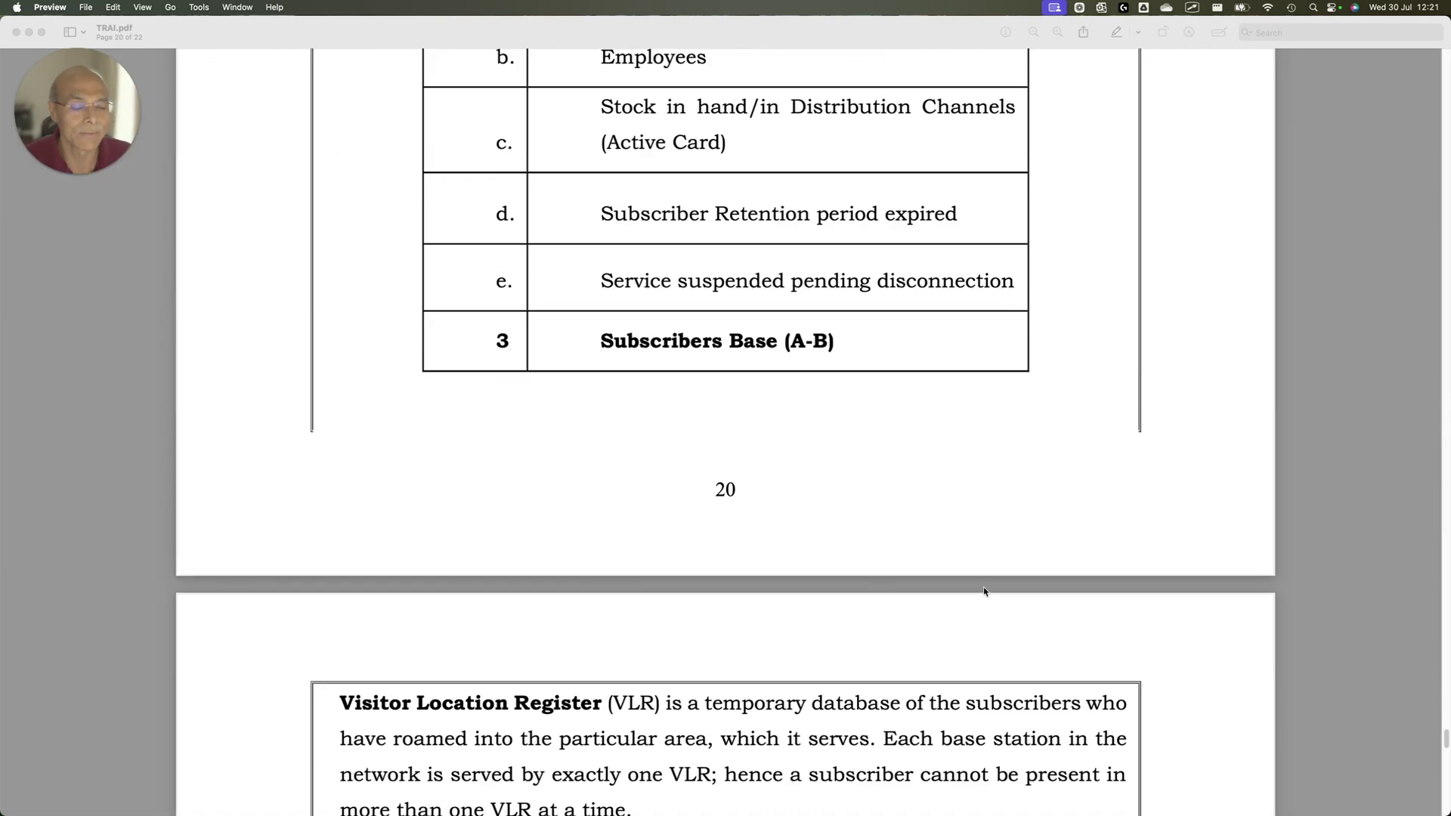
pyautogui.scroll(-20, 985, 592)
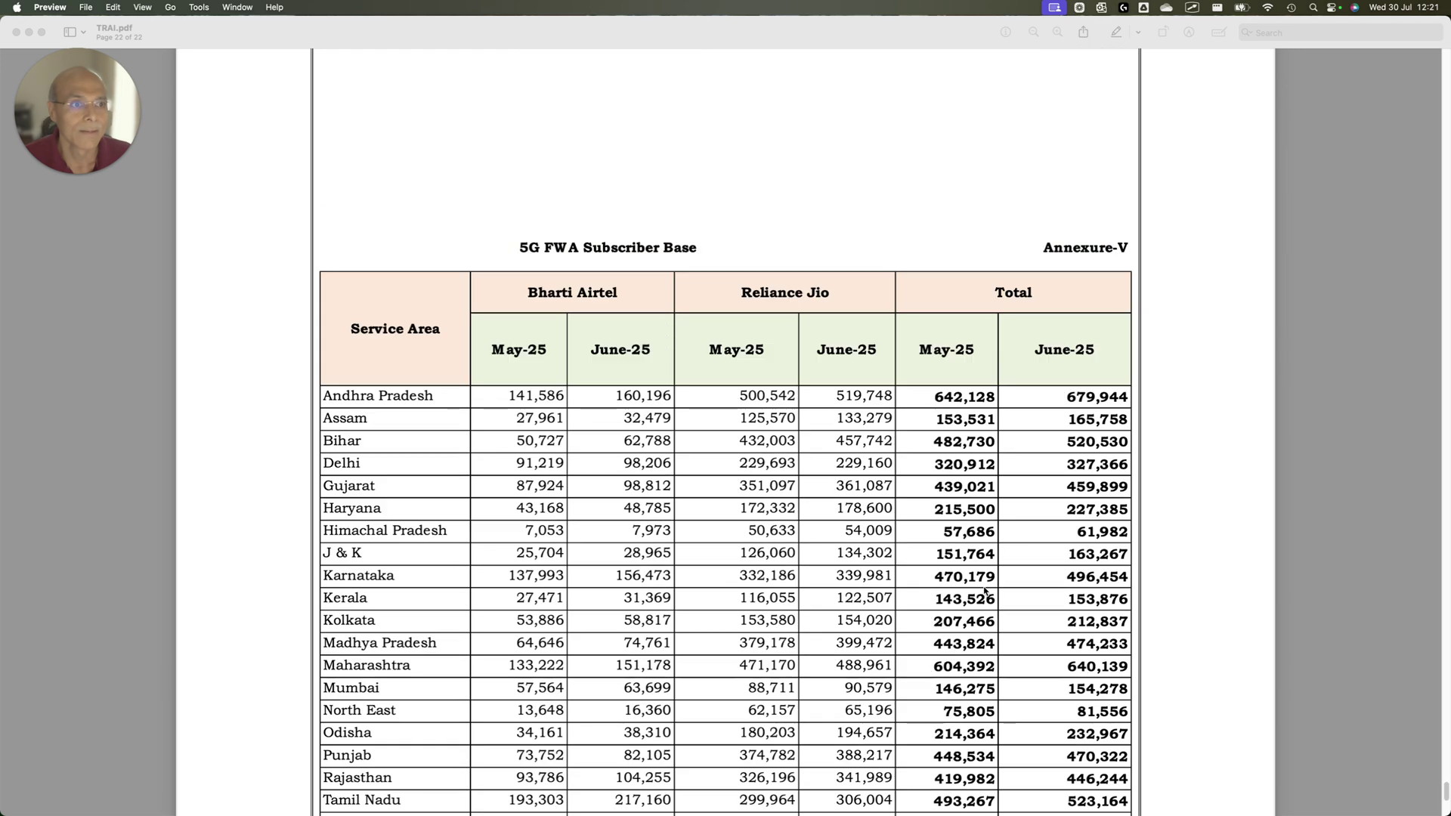
pyautogui.moveTo(996, 203); pyautogui.dragTo(1213, 357)
pyautogui.scroll(-10, 1190, 470)
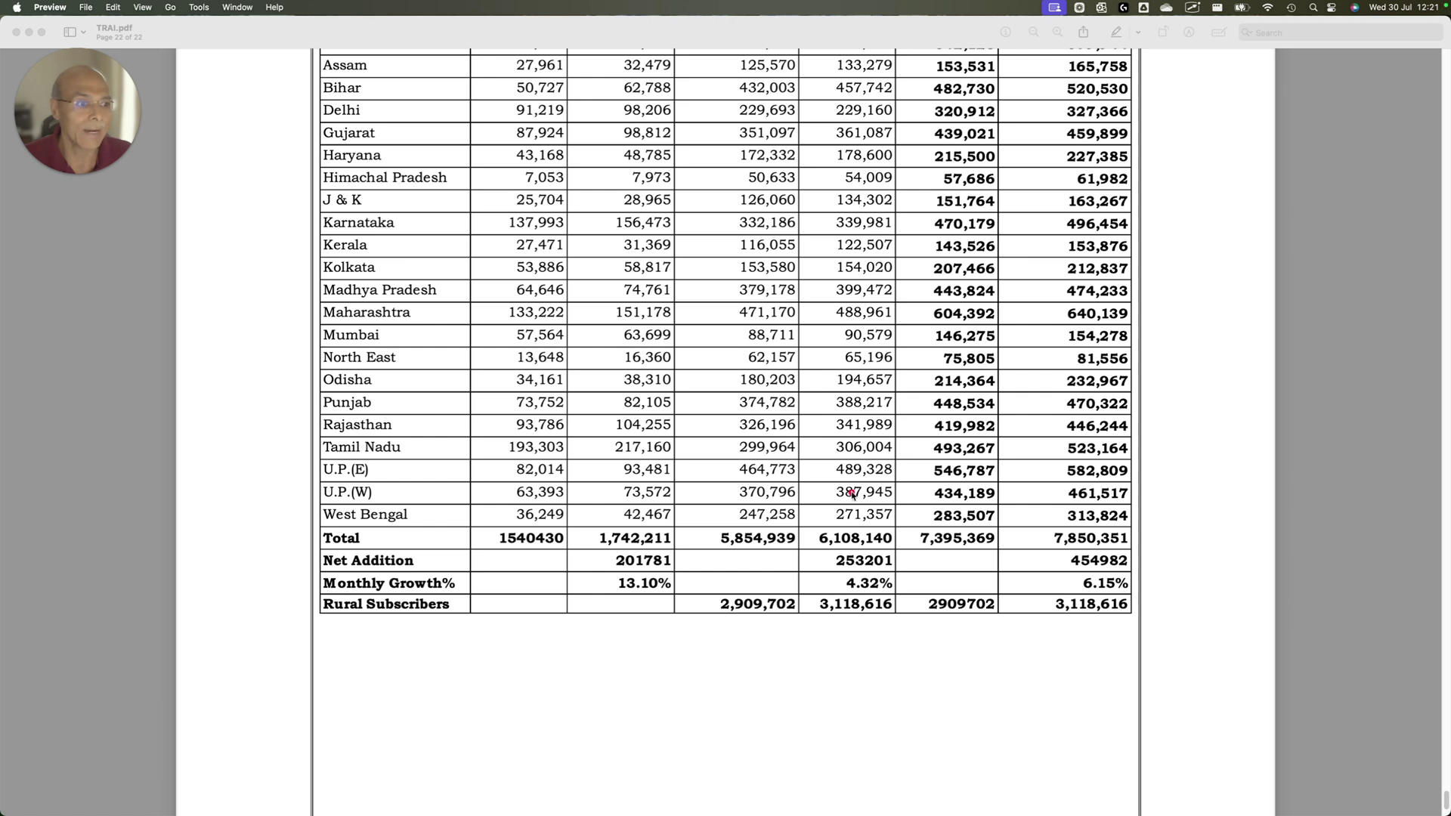
pyautogui.moveTo(908, 500); pyautogui.dragTo(1076, 580)
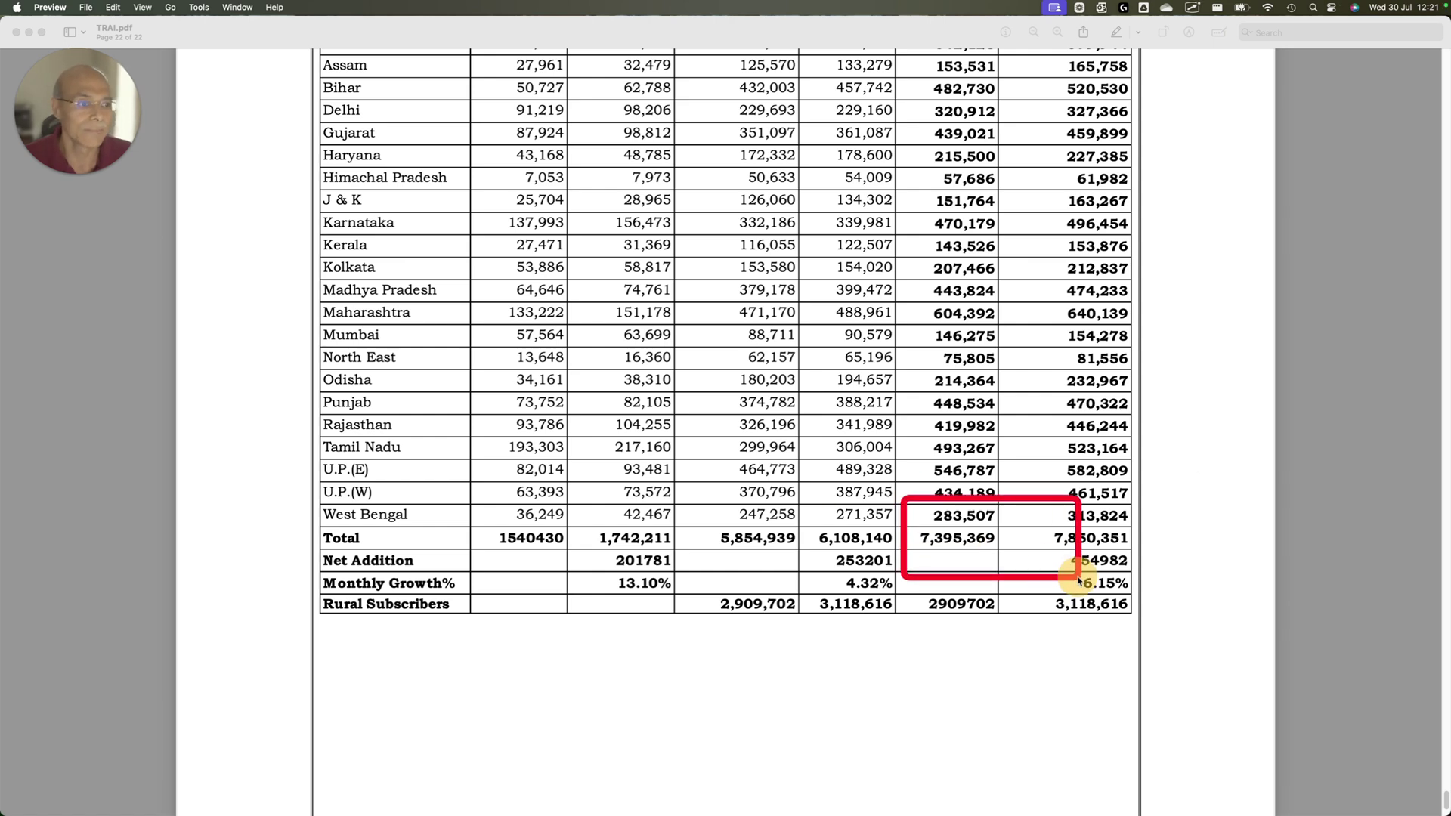
# Box Annexure-II's Net Addition header and June-25 wireless total, then return to page 1's highlights table.
pyautogui.scroll(20, 1079, 579)
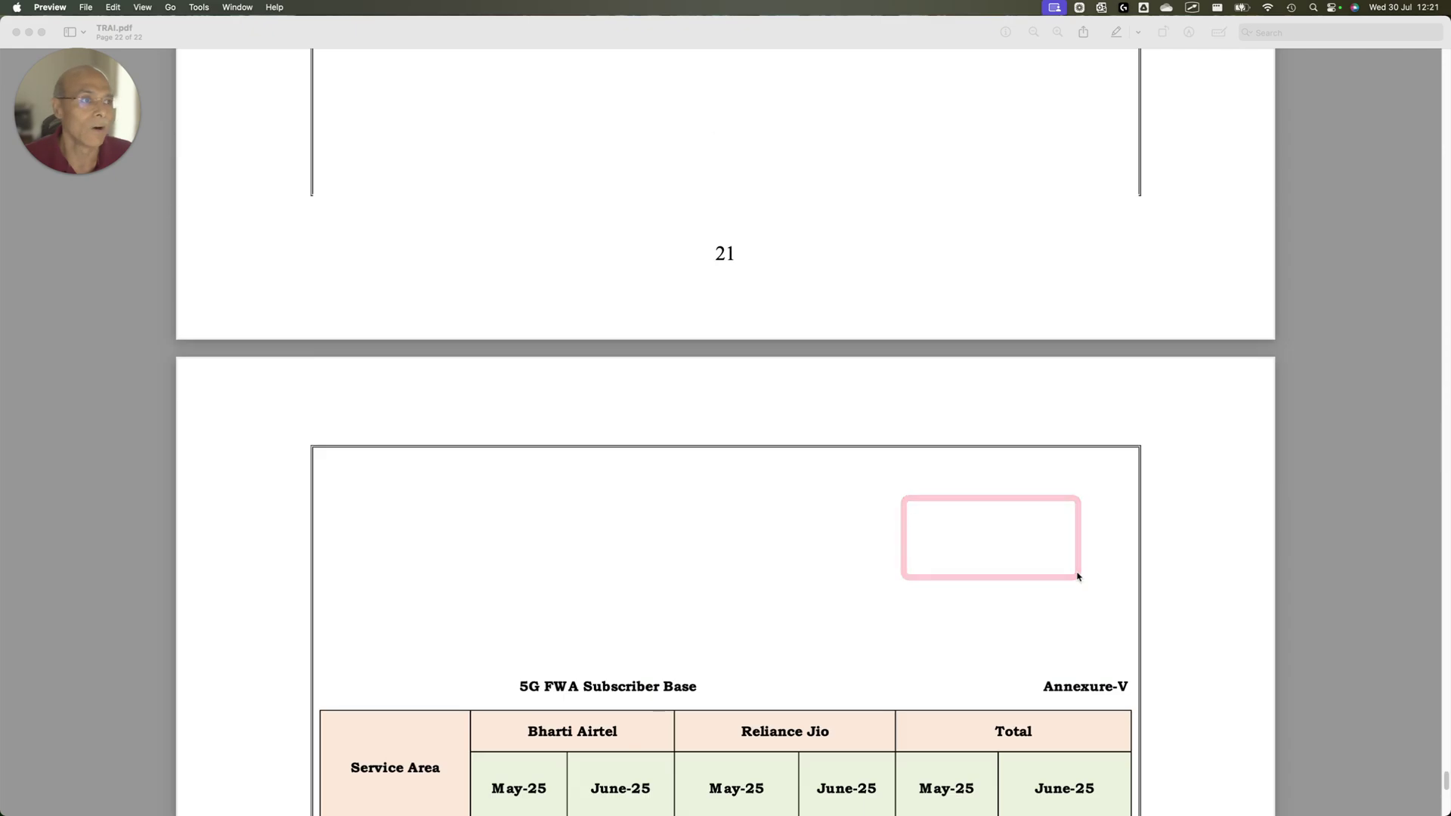
pyautogui.scroll(20, 1079, 576)
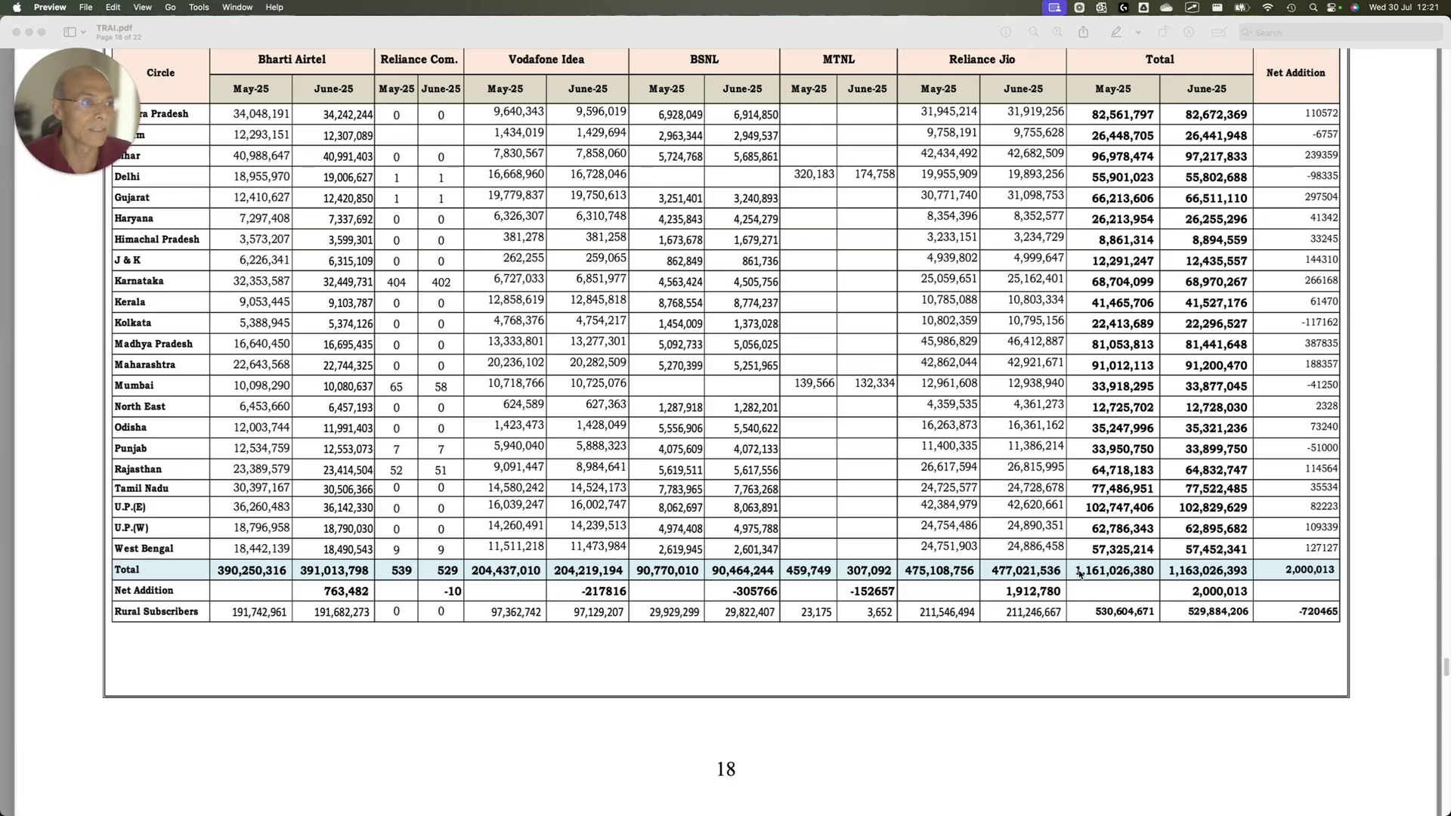
pyautogui.scroll(4, 1080, 575)
pyautogui.moveTo(1252, 138)
pyautogui.mouseDown()
pyautogui.moveTo(1356, 228)
pyautogui.moveTo(1418, 254)
pyautogui.mouseUp()
pyautogui.moveTo(1140, 691); pyautogui.dragTo(1232, 744)
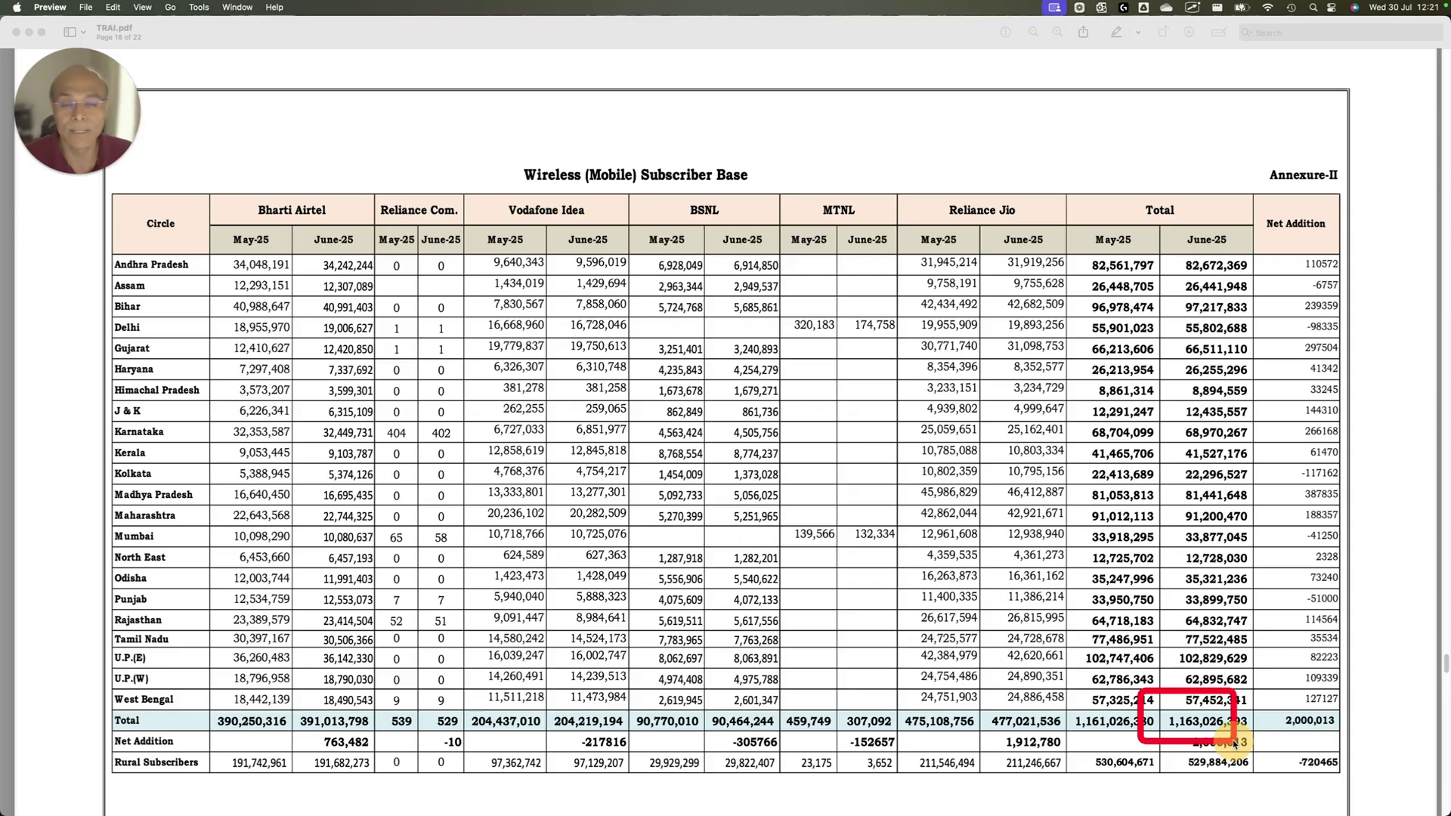
pyautogui.scroll(20, 1201, 706)
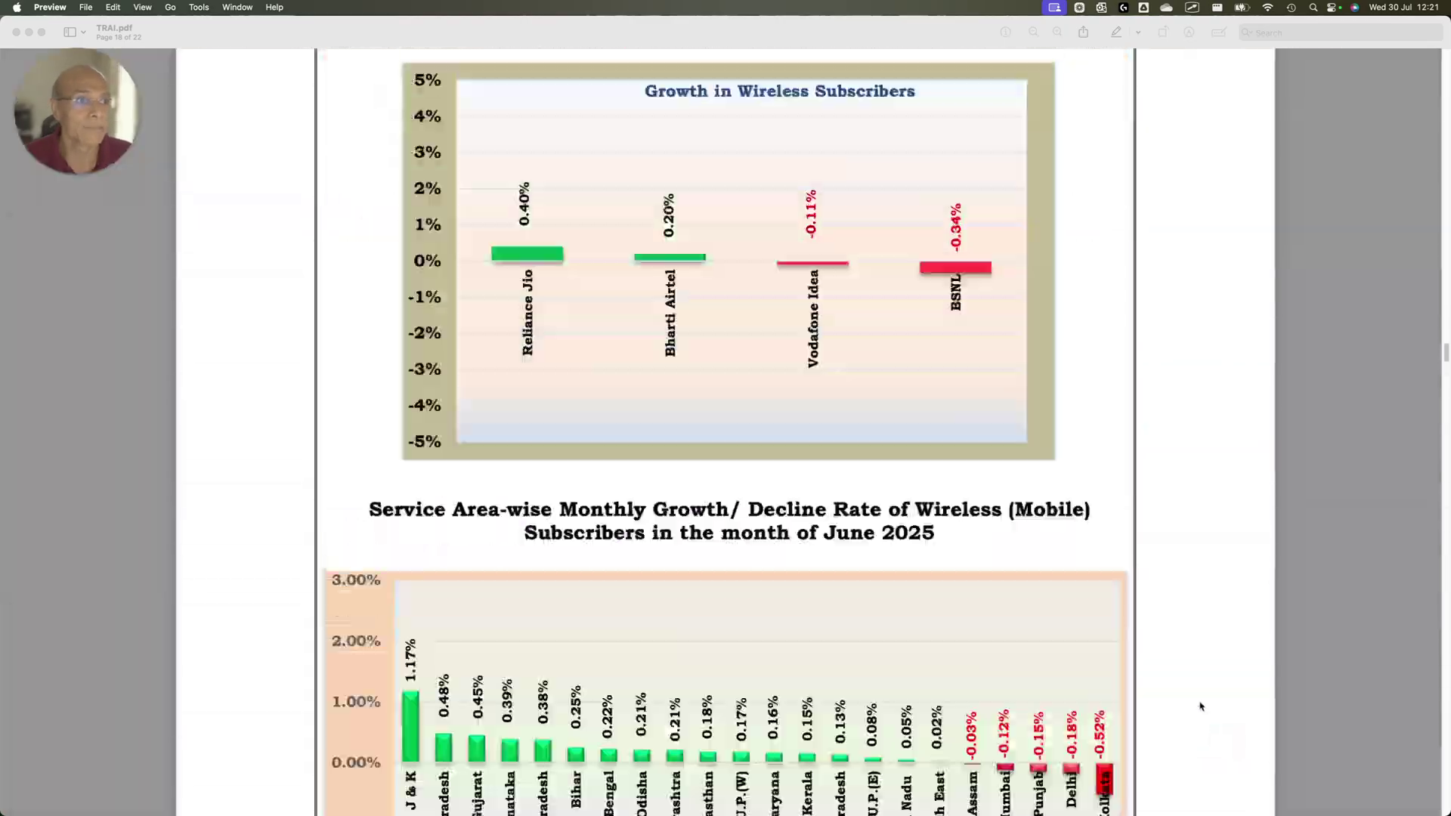
pyautogui.scroll(20, 1201, 706)
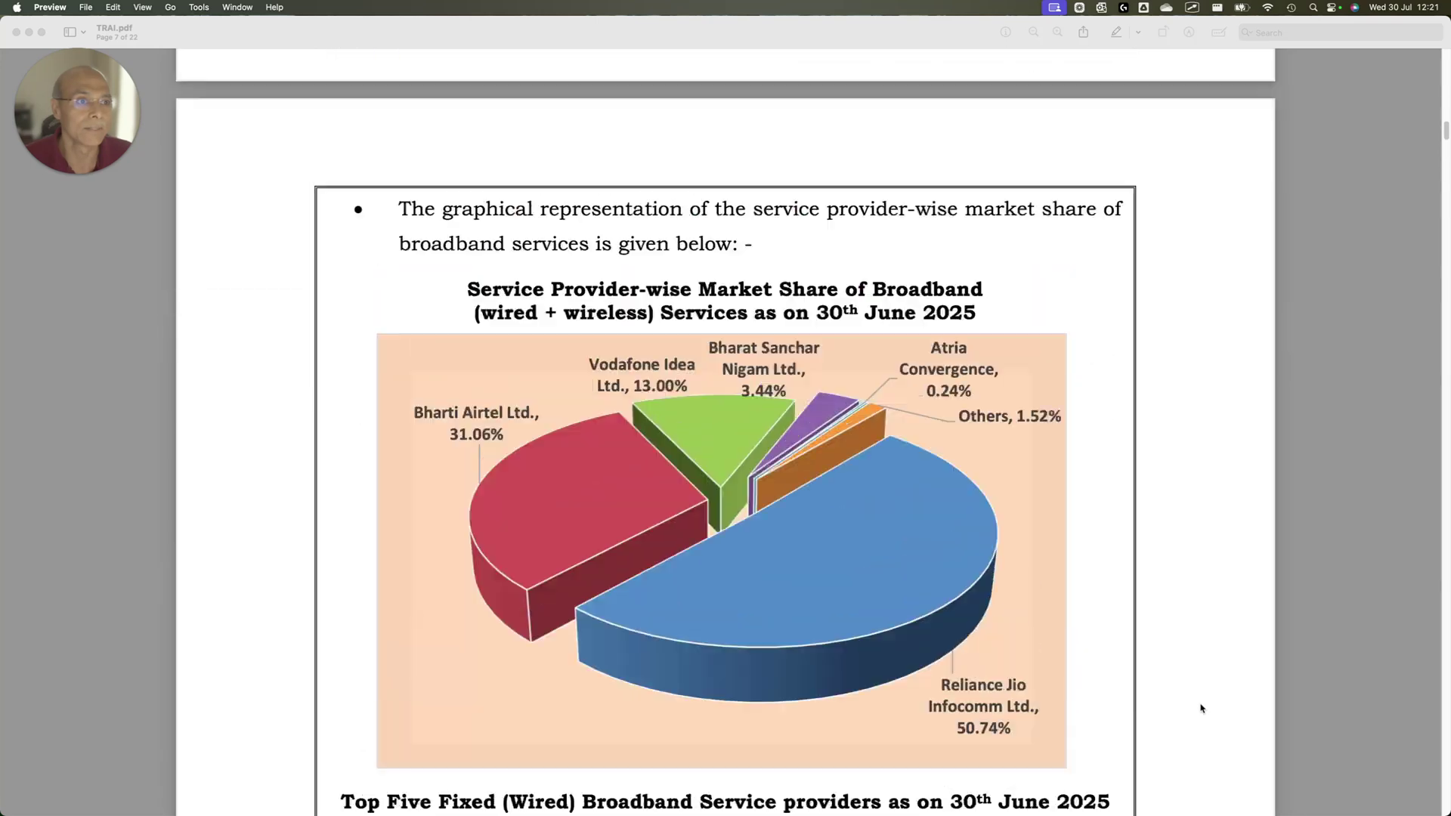
pyautogui.scroll(20, 1201, 708)
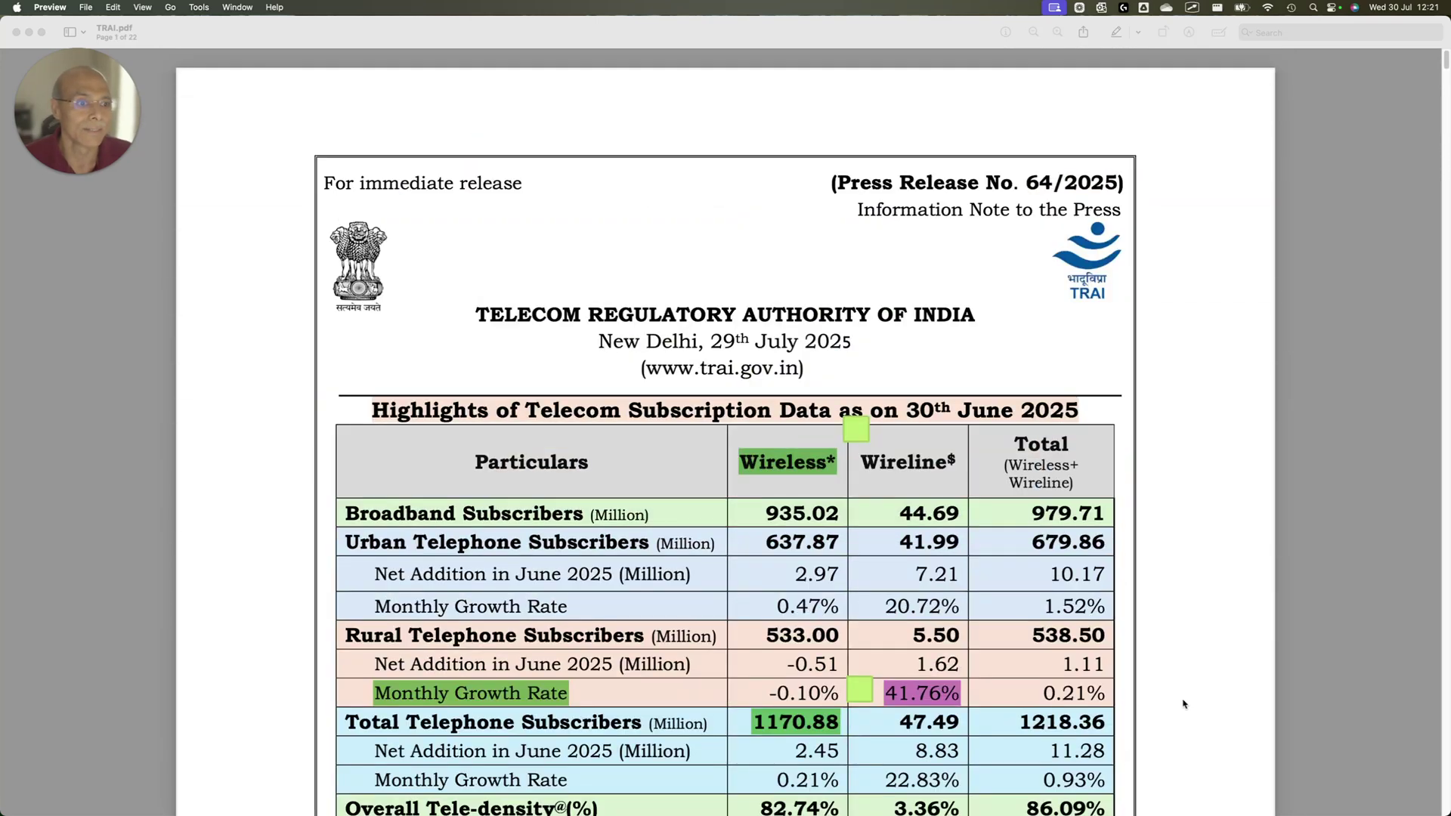
pyautogui.moveTo(723, 440); pyautogui.dragTo(975, 533)
pyautogui.moveTo(685, 680)
pyautogui.mouseDown()
pyautogui.moveTo(869, 759)
pyautogui.moveTo(940, 768)
pyautogui.mouseUp()
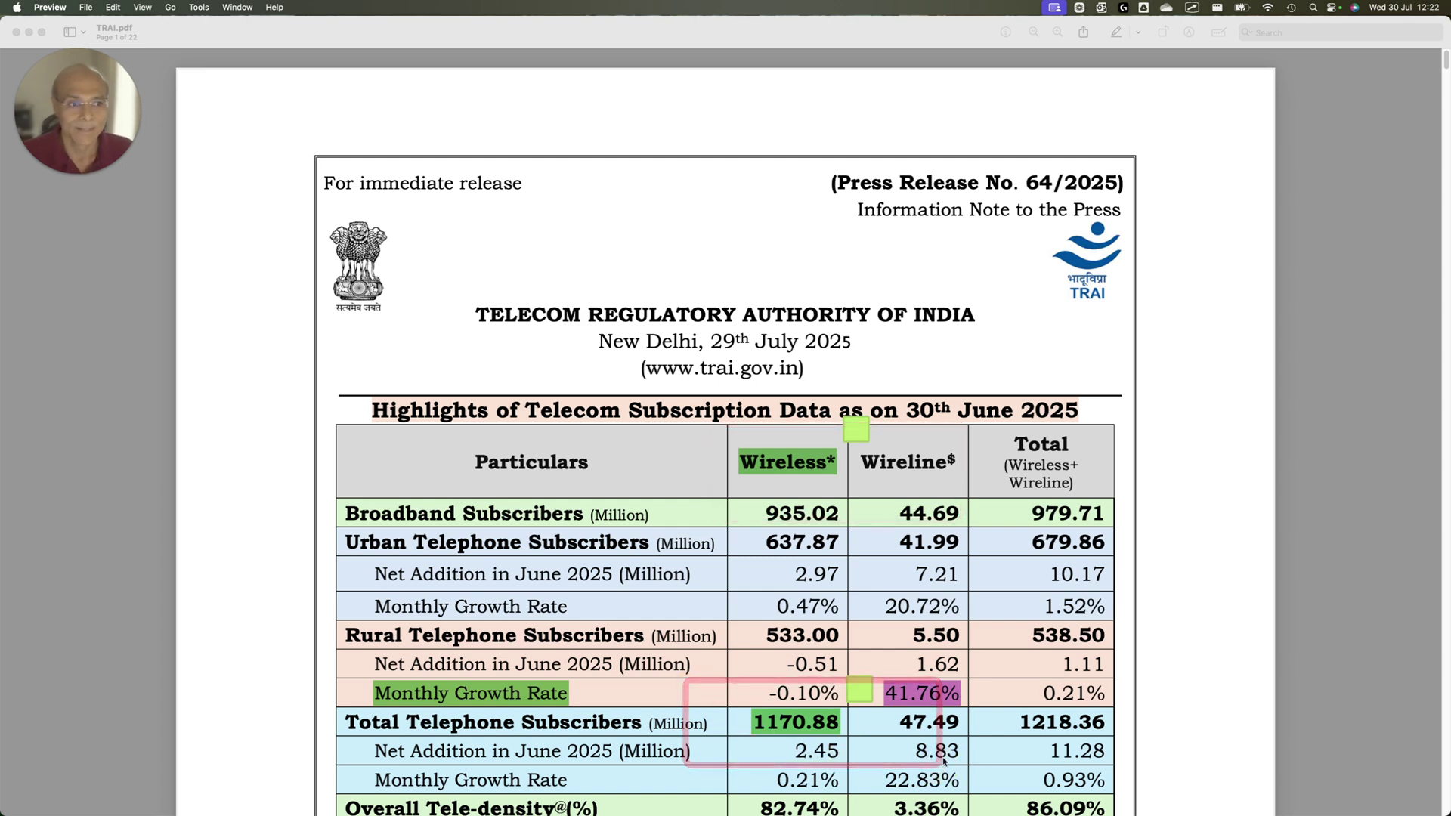
pyautogui.moveTo(687, 410)
pyautogui.mouseDown()
pyautogui.moveTo(795, 475)
pyautogui.moveTo(909, 516)
pyautogui.mouseUp()
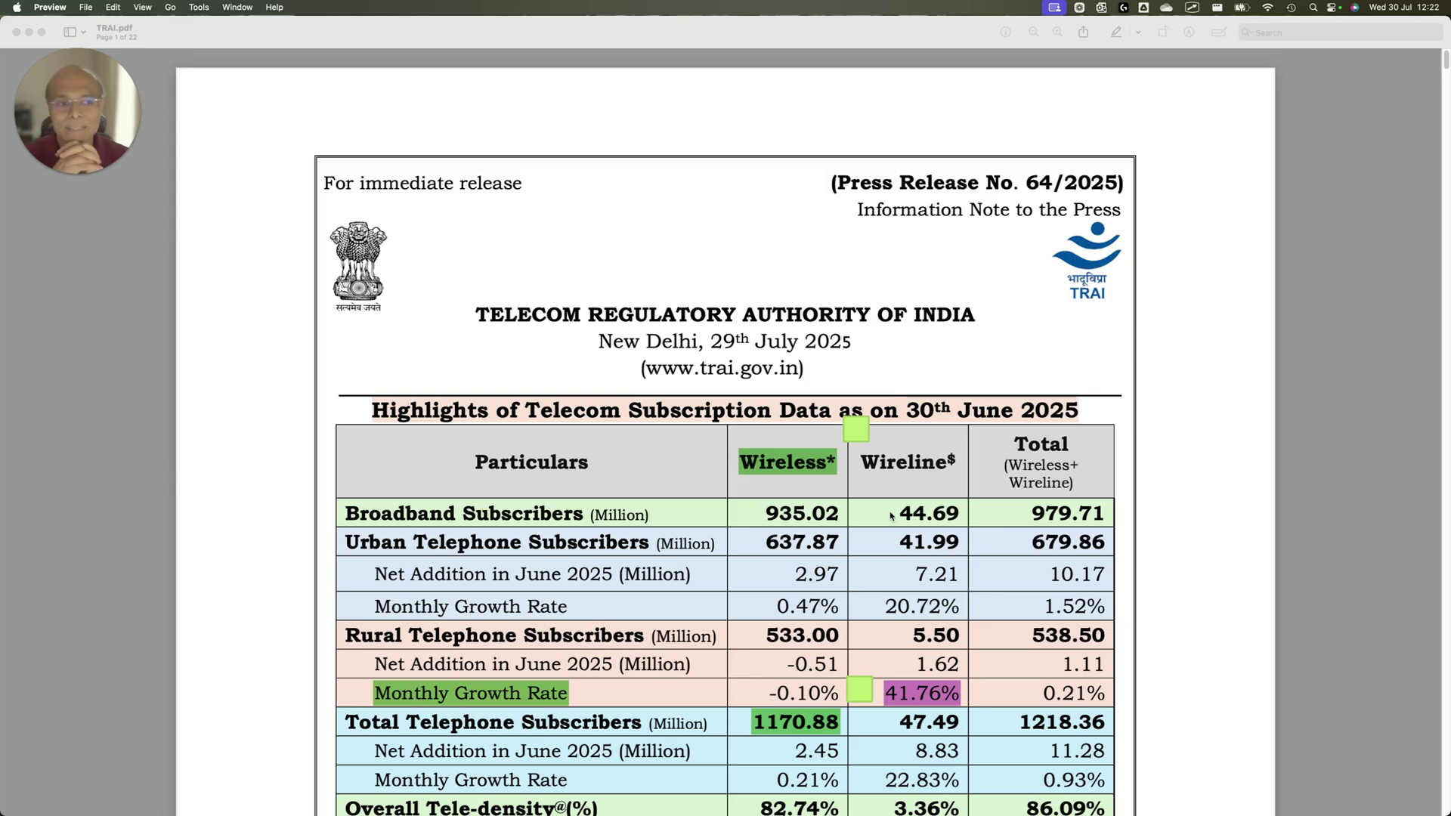
pyautogui.scroll(-20, 884, 473)
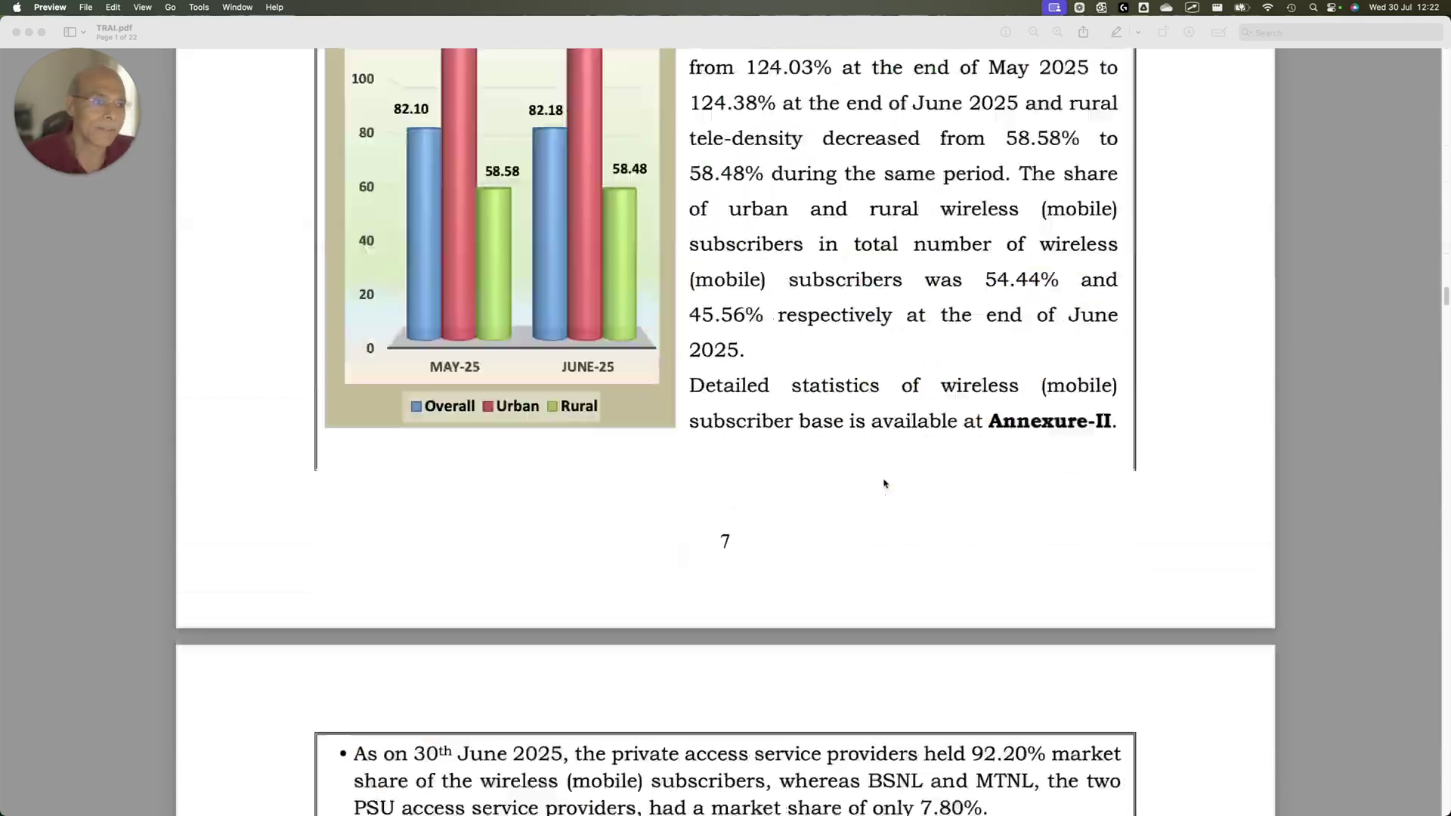
pyautogui.scroll(-20, 884, 474)
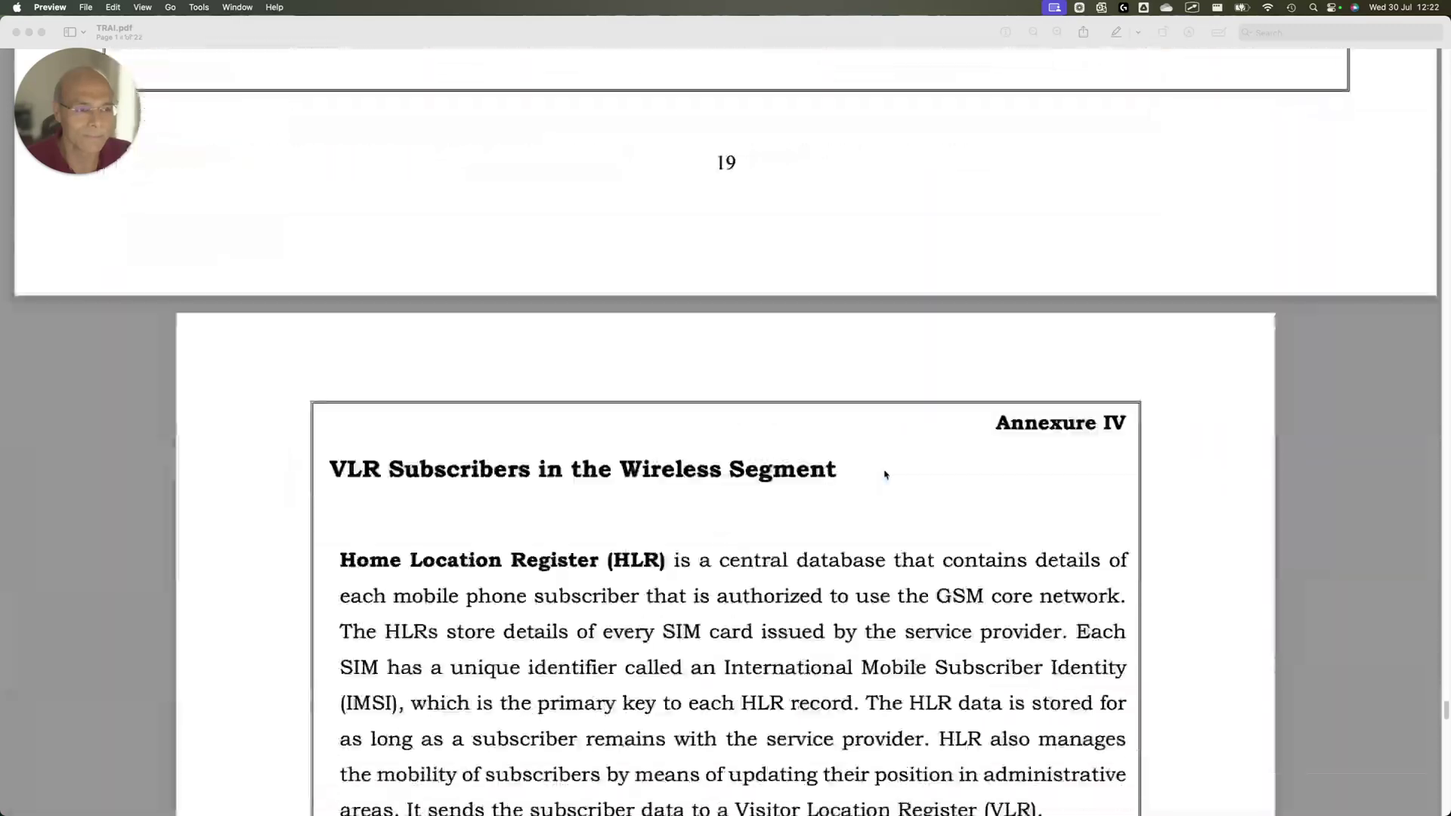
pyautogui.scroll(12, 884, 474)
pyautogui.scroll(-10, 884, 473)
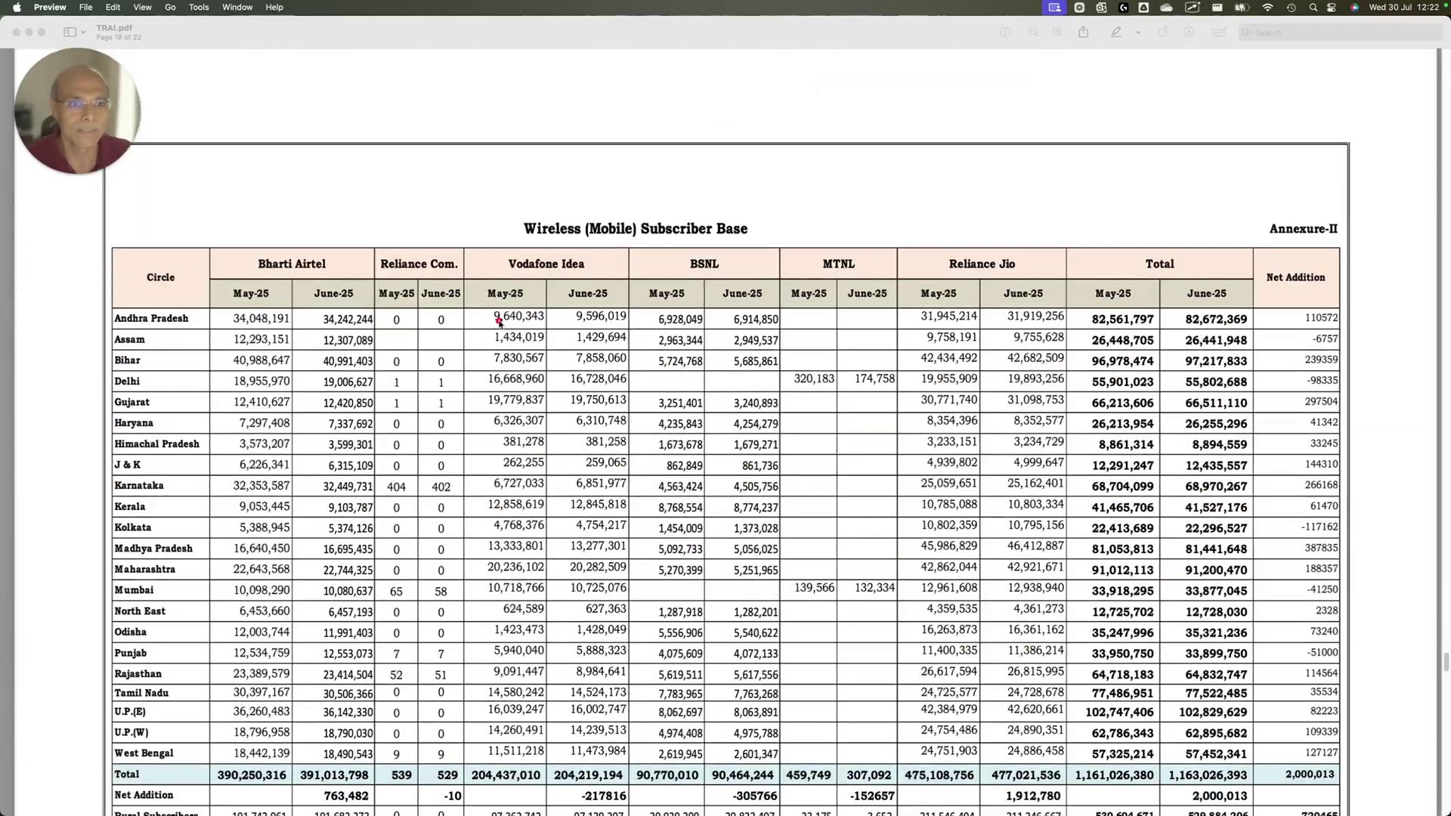
pyautogui.moveTo(453, 172)
pyautogui.mouseDown()
pyautogui.moveTo(577, 234)
pyautogui.moveTo(845, 253)
pyautogui.mouseUp()
pyautogui.moveTo(210, 206)
pyautogui.mouseDown()
pyautogui.moveTo(365, 665)
pyautogui.moveTo(376, 785)
pyautogui.mouseUp()
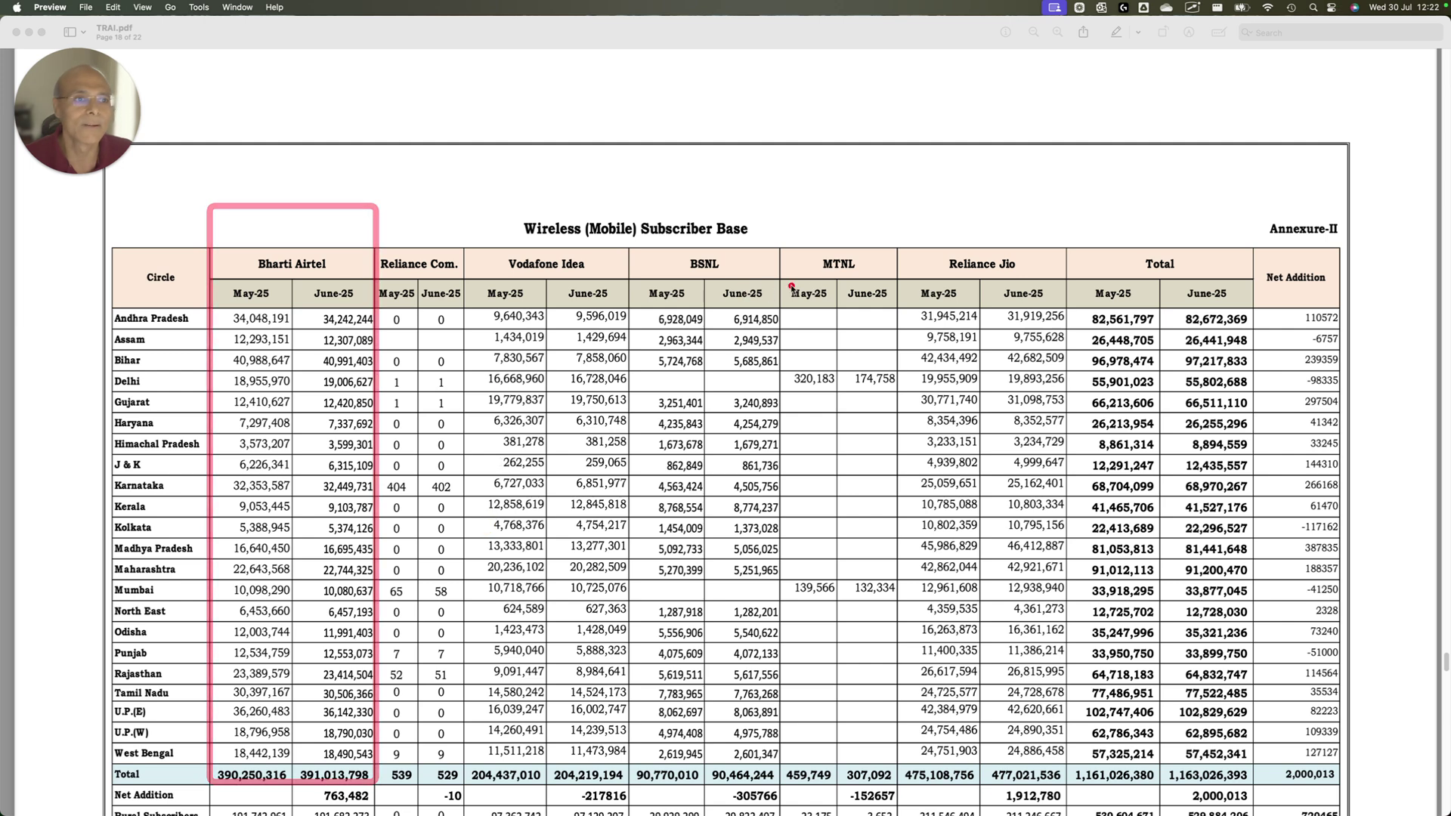
pyautogui.moveTo(462, 244)
pyautogui.mouseDown()
pyautogui.moveTo(599, 738)
pyautogui.moveTo(619, 744)
pyautogui.mouseUp()
pyautogui.moveTo(923, 230); pyautogui.dragTo(1076, 755)
pyautogui.moveTo(635, 240)
pyautogui.mouseDown()
pyautogui.moveTo(778, 673)
pyautogui.moveTo(793, 801)
pyautogui.moveTo(789, 789)
pyautogui.mouseUp()
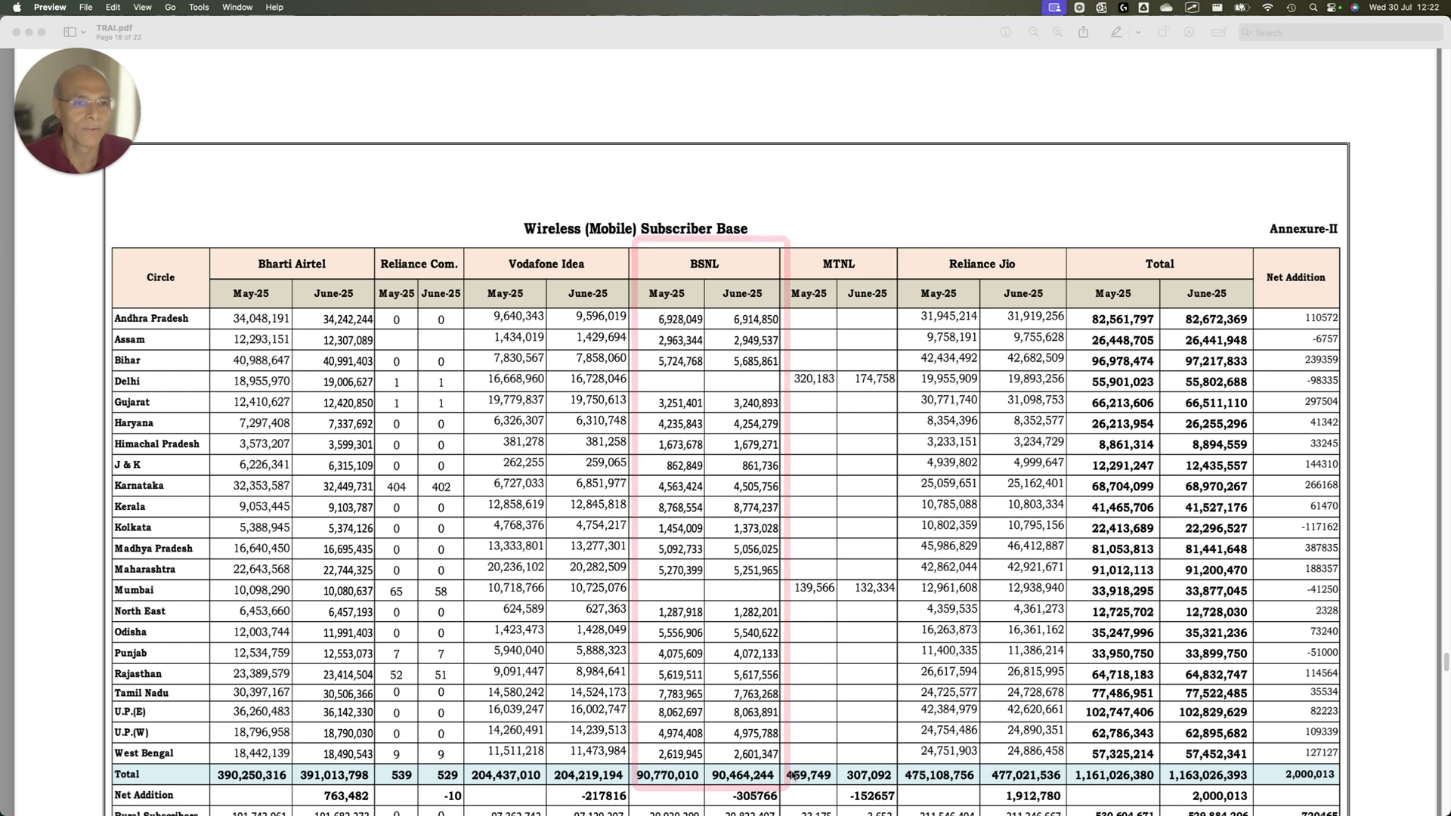
pyautogui.moveTo(220, 244)
pyautogui.mouseDown()
pyautogui.moveTo(378, 664)
pyautogui.moveTo(378, 776)
pyautogui.mouseUp()
pyautogui.moveTo(465, 238); pyautogui.dragTo(619, 786)
pyautogui.moveTo(901, 244); pyautogui.dragTo(1067, 769)
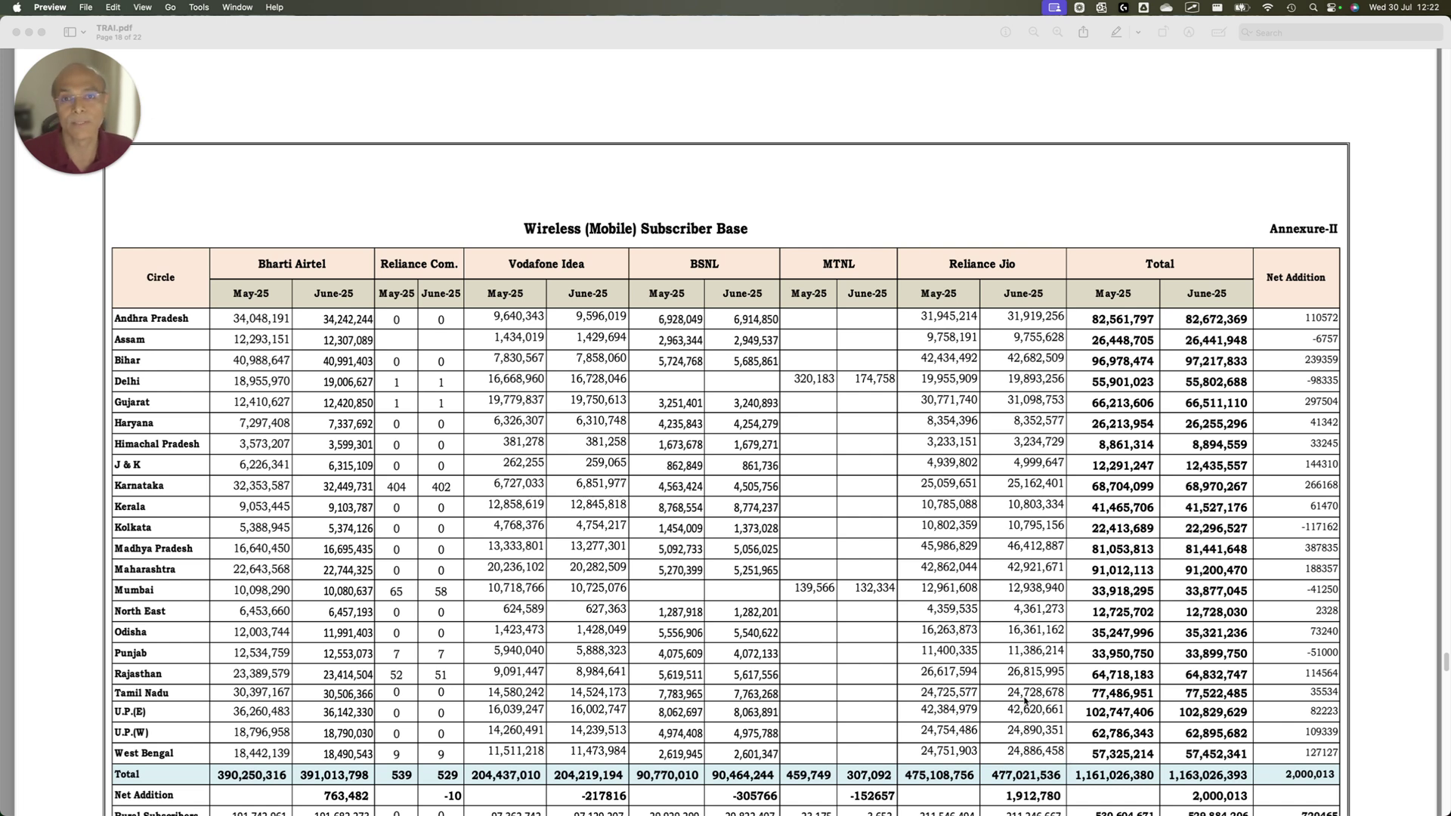
pyautogui.moveTo(191, 228)
pyautogui.mouseDown()
pyautogui.moveTo(257, 295)
pyautogui.moveTo(370, 312)
pyautogui.mouseUp()
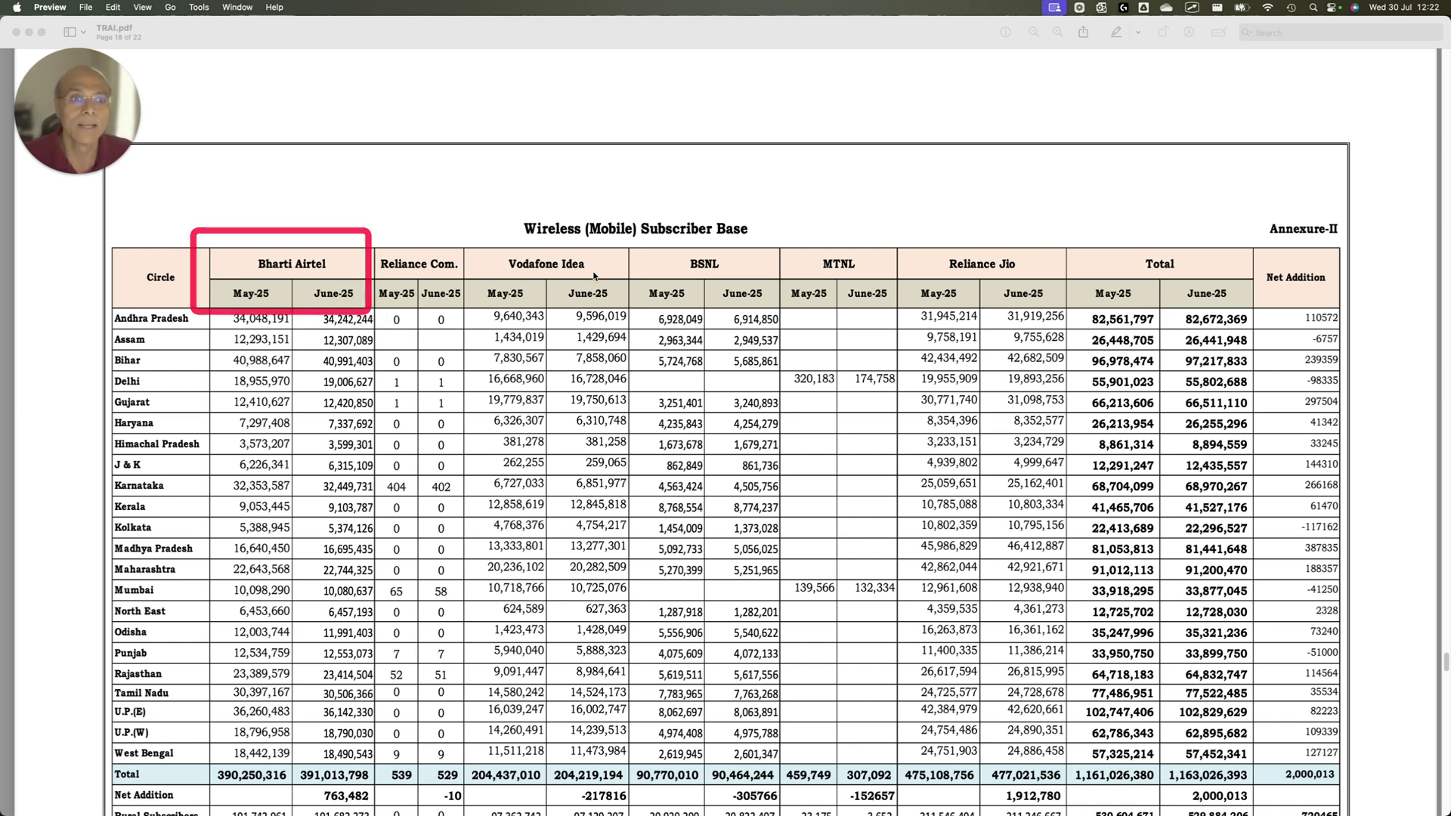
pyautogui.moveTo(435, 235); pyautogui.dragTo(618, 321)
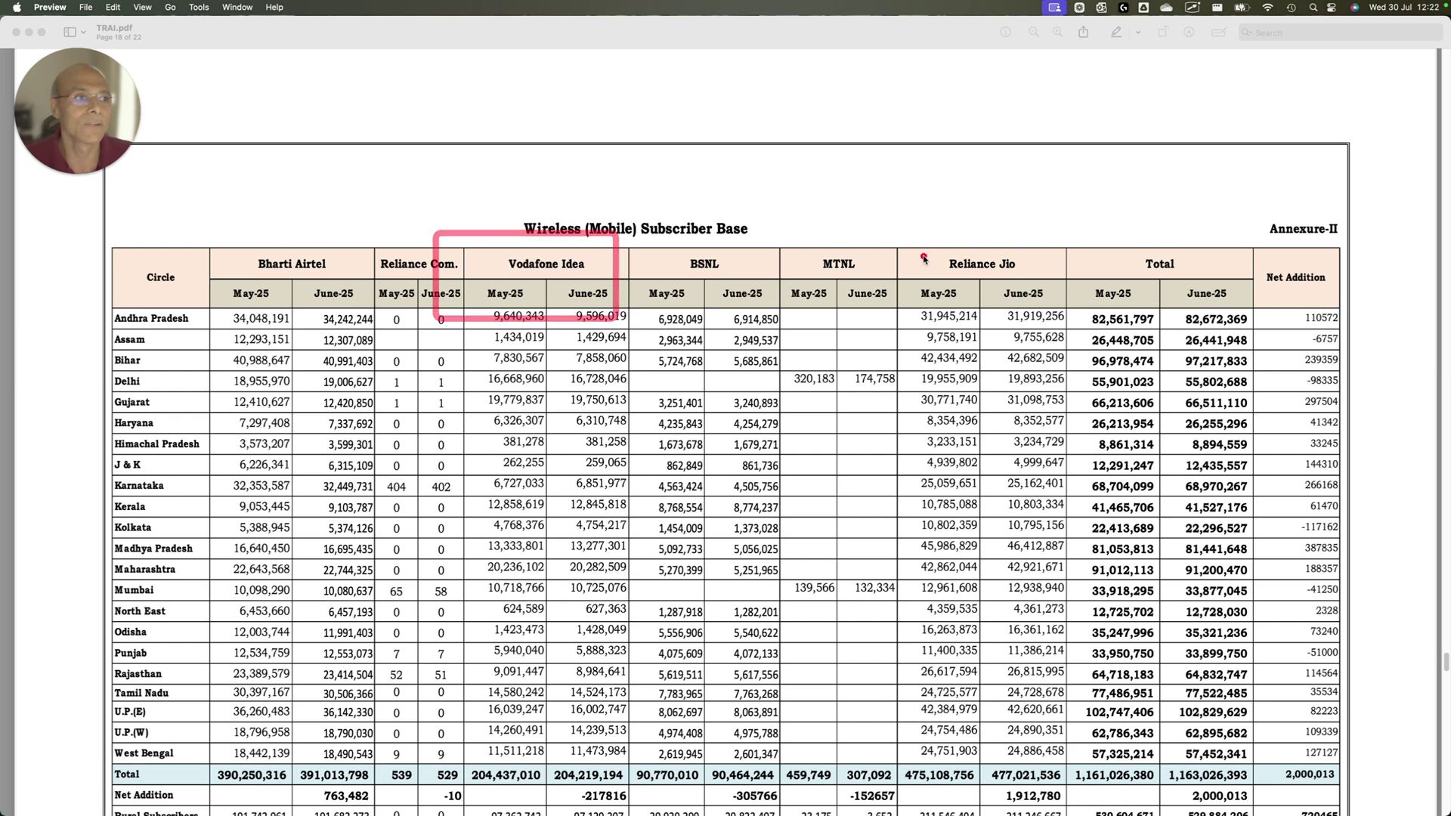
pyautogui.moveTo(893, 237); pyautogui.dragTo(1059, 297)
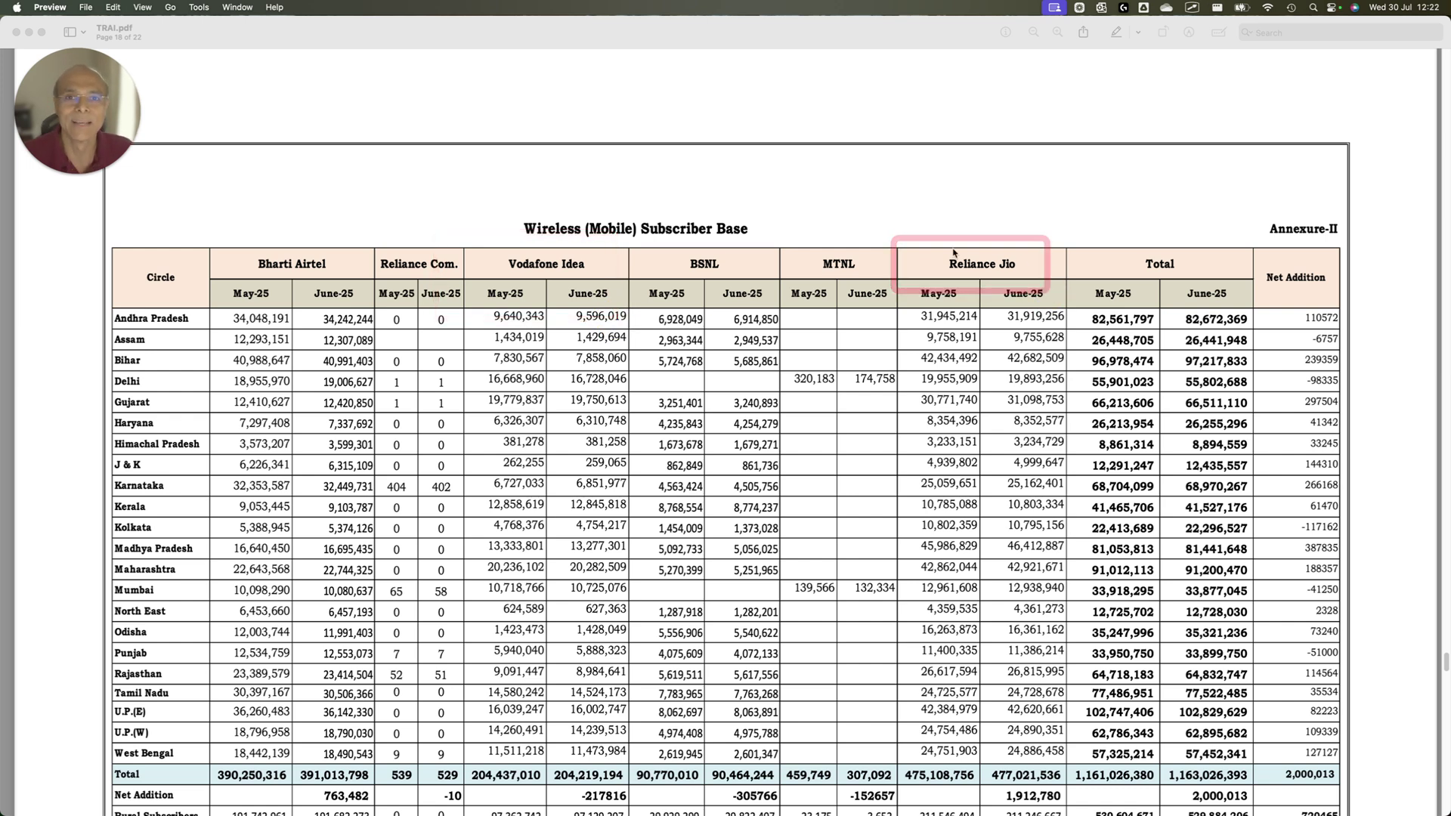
pyautogui.moveTo(243, 257); pyautogui.dragTo(386, 300)
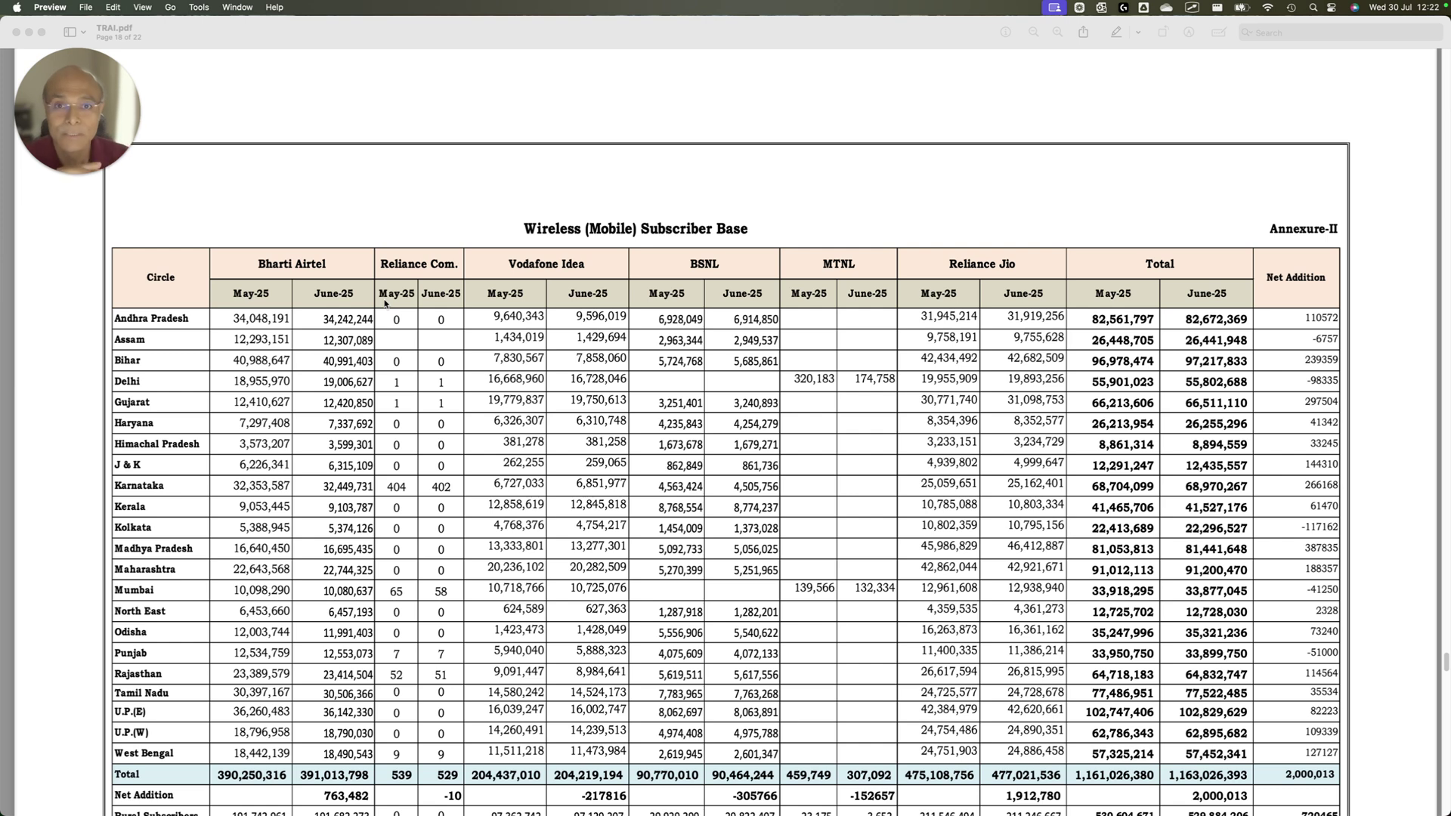
pyautogui.scroll(-1, 308, 496)
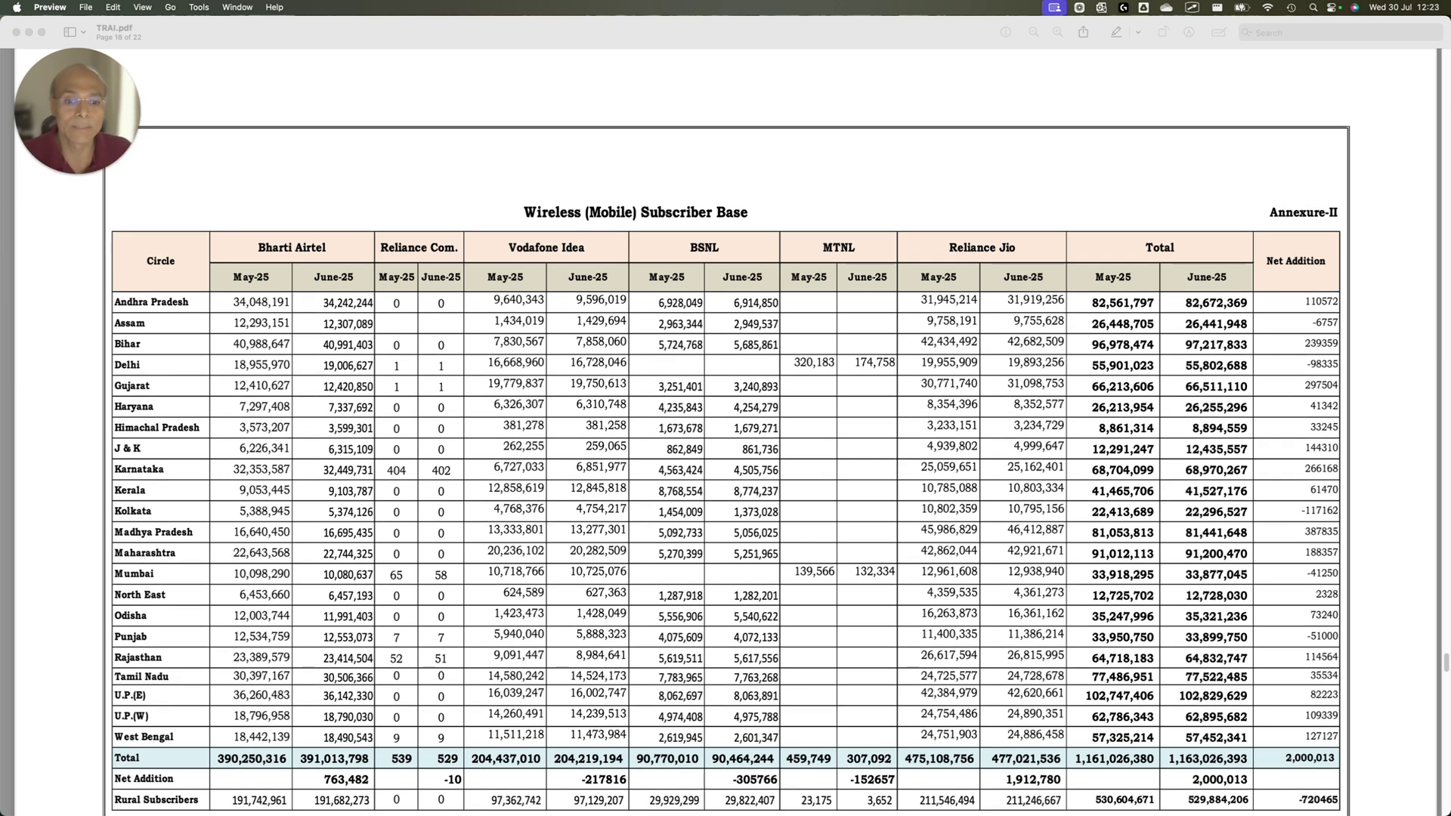
pyautogui.moveTo(233, 721)
pyautogui.mouseDown()
pyautogui.moveTo(366, 793)
pyautogui.moveTo(405, 778)
pyautogui.mouseUp()
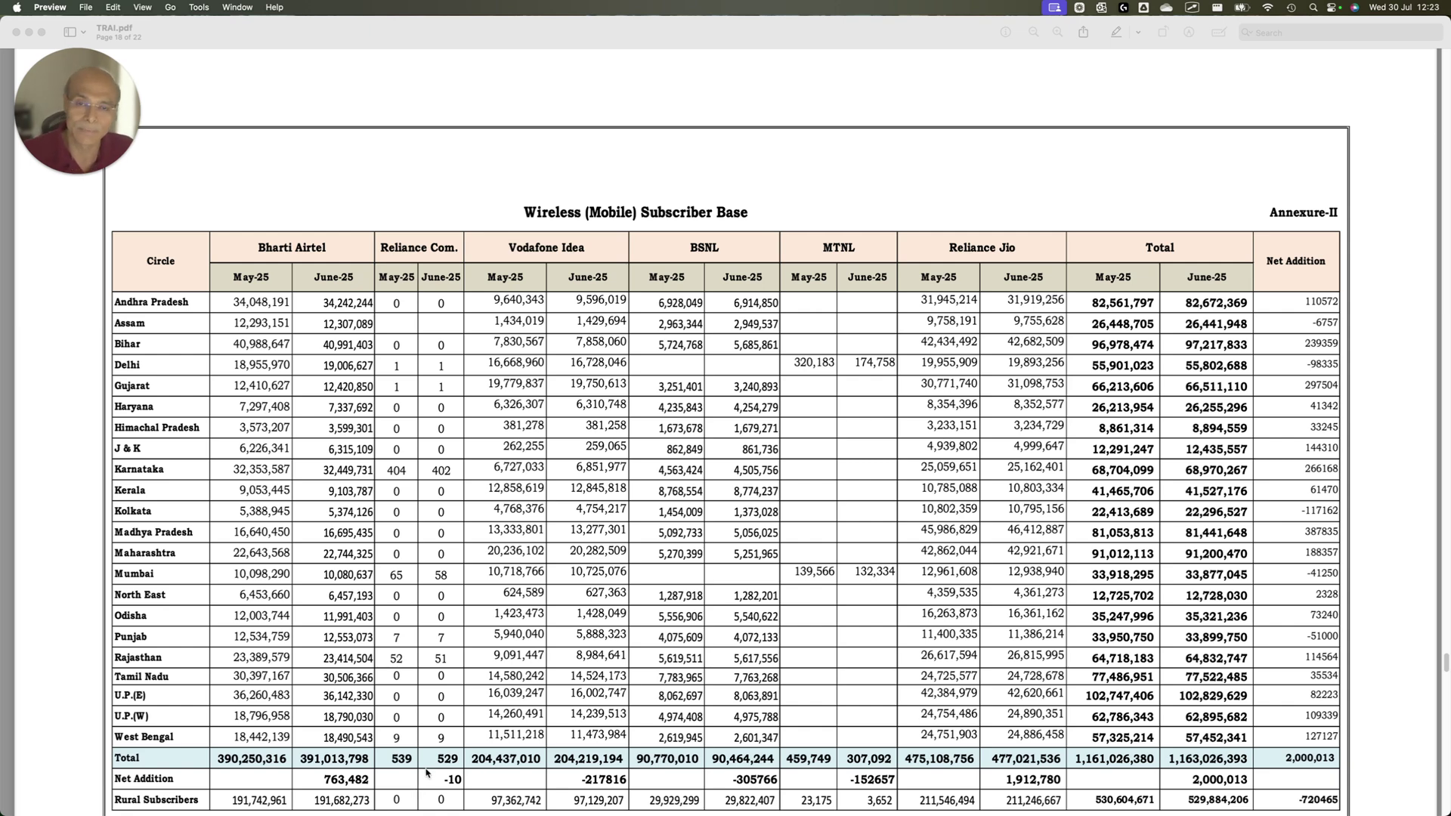
pyautogui.scroll(20, 521, 714)
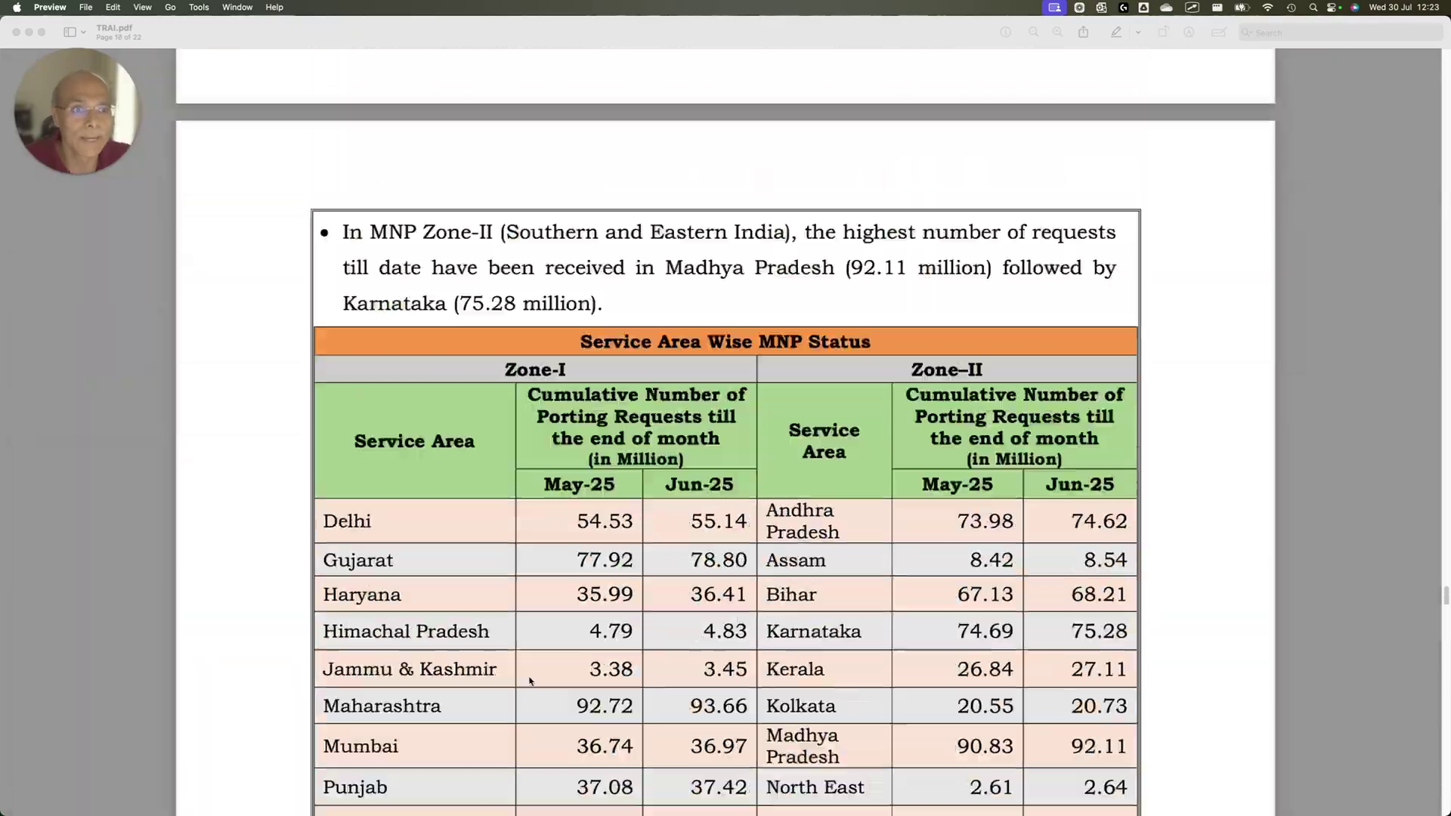
pyautogui.scroll(20, 547, 651)
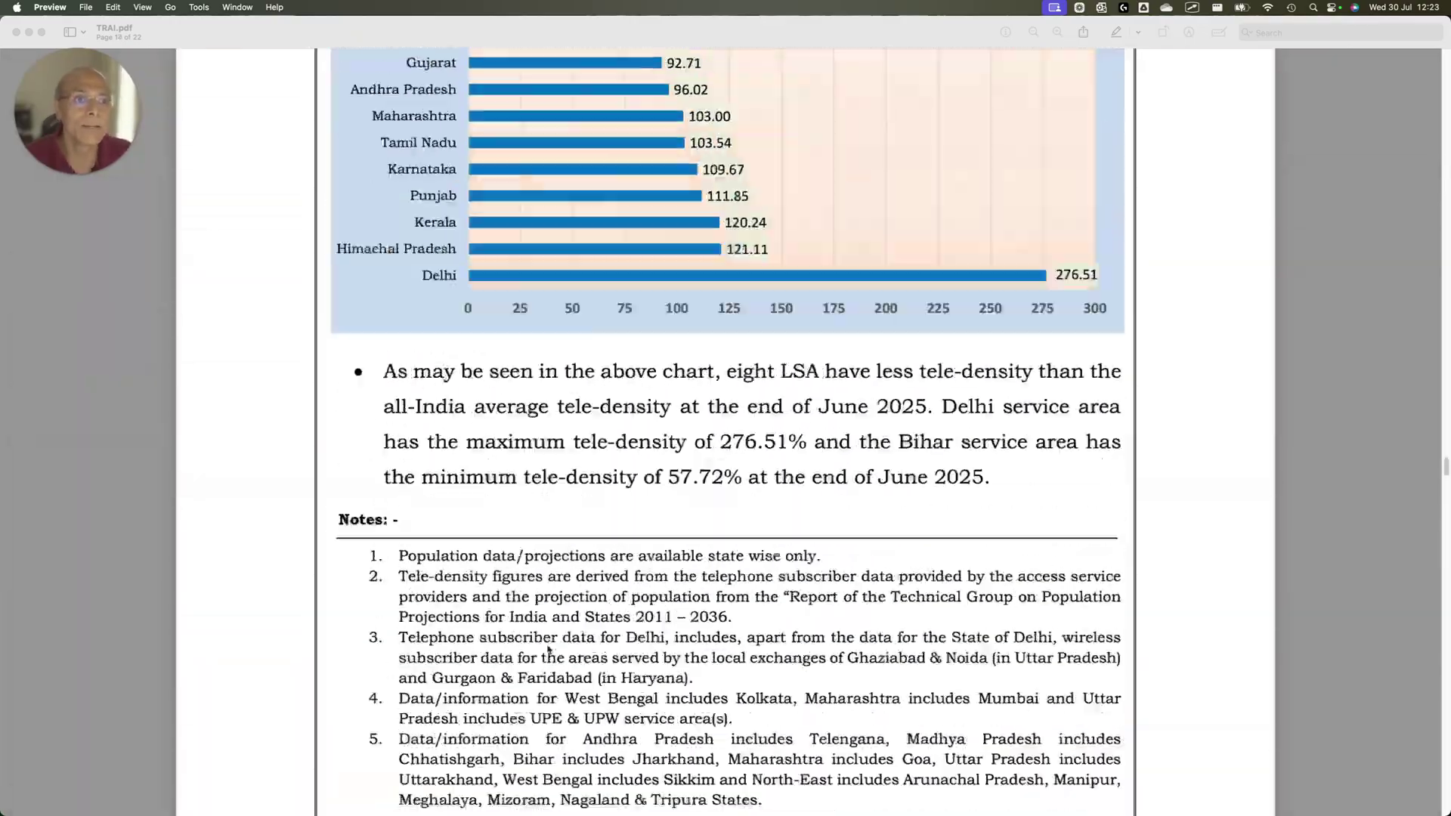
pyautogui.scroll(15, 547, 651)
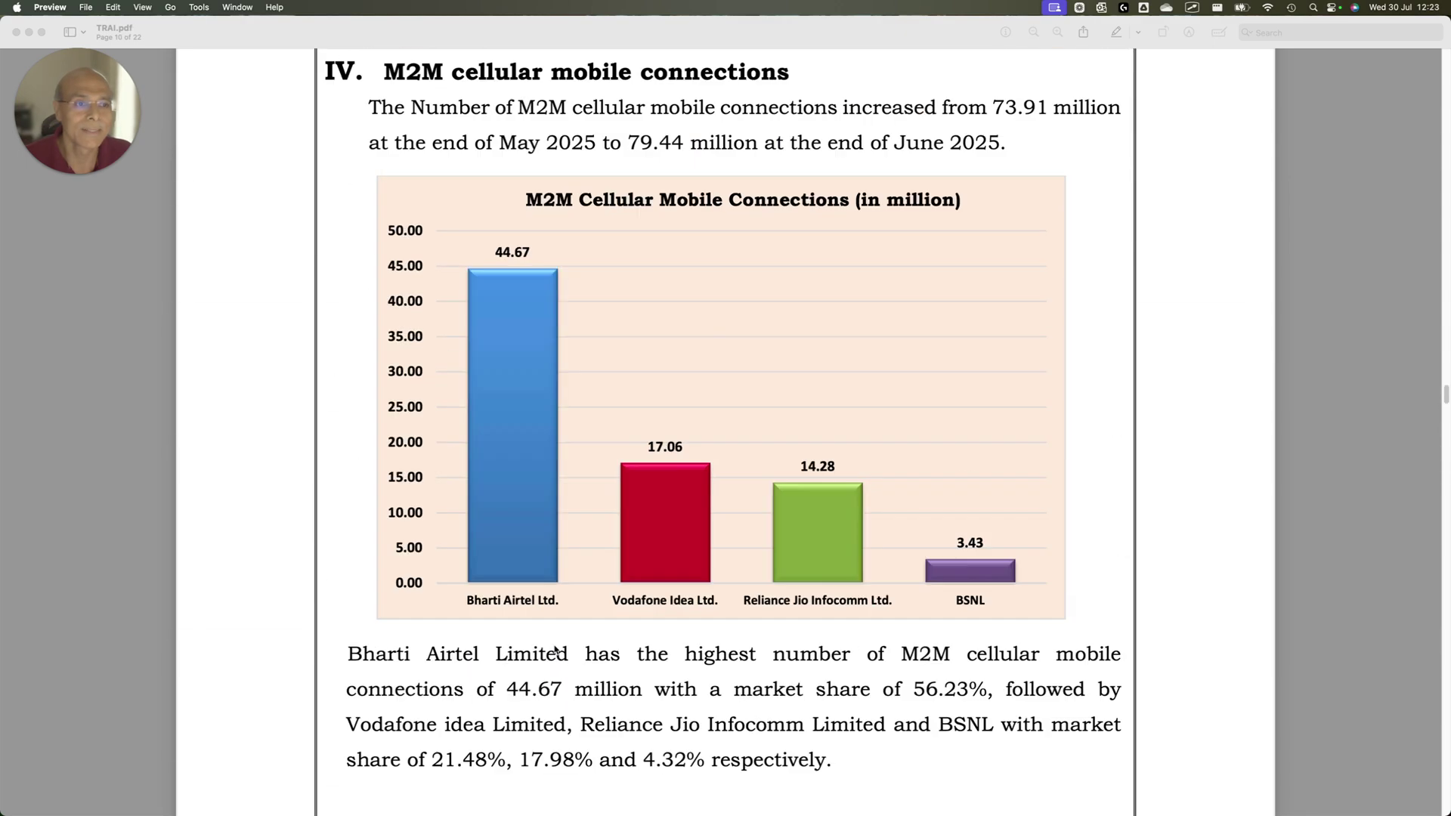
pyautogui.scroll(3, 555, 649)
pyautogui.moveTo(229, 135); pyautogui.dragTo(892, 241)
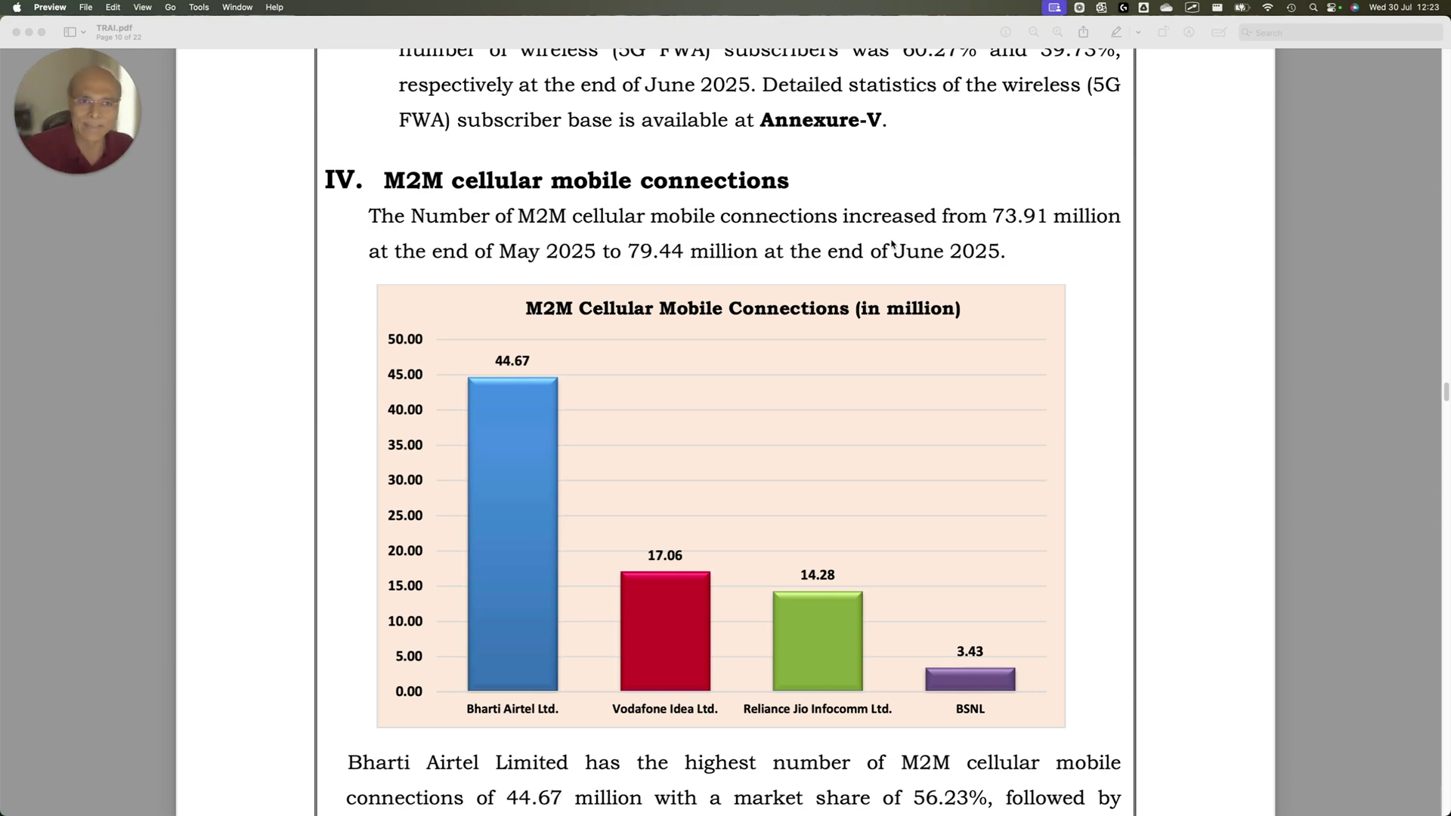
pyautogui.scroll(-20, 961, 239)
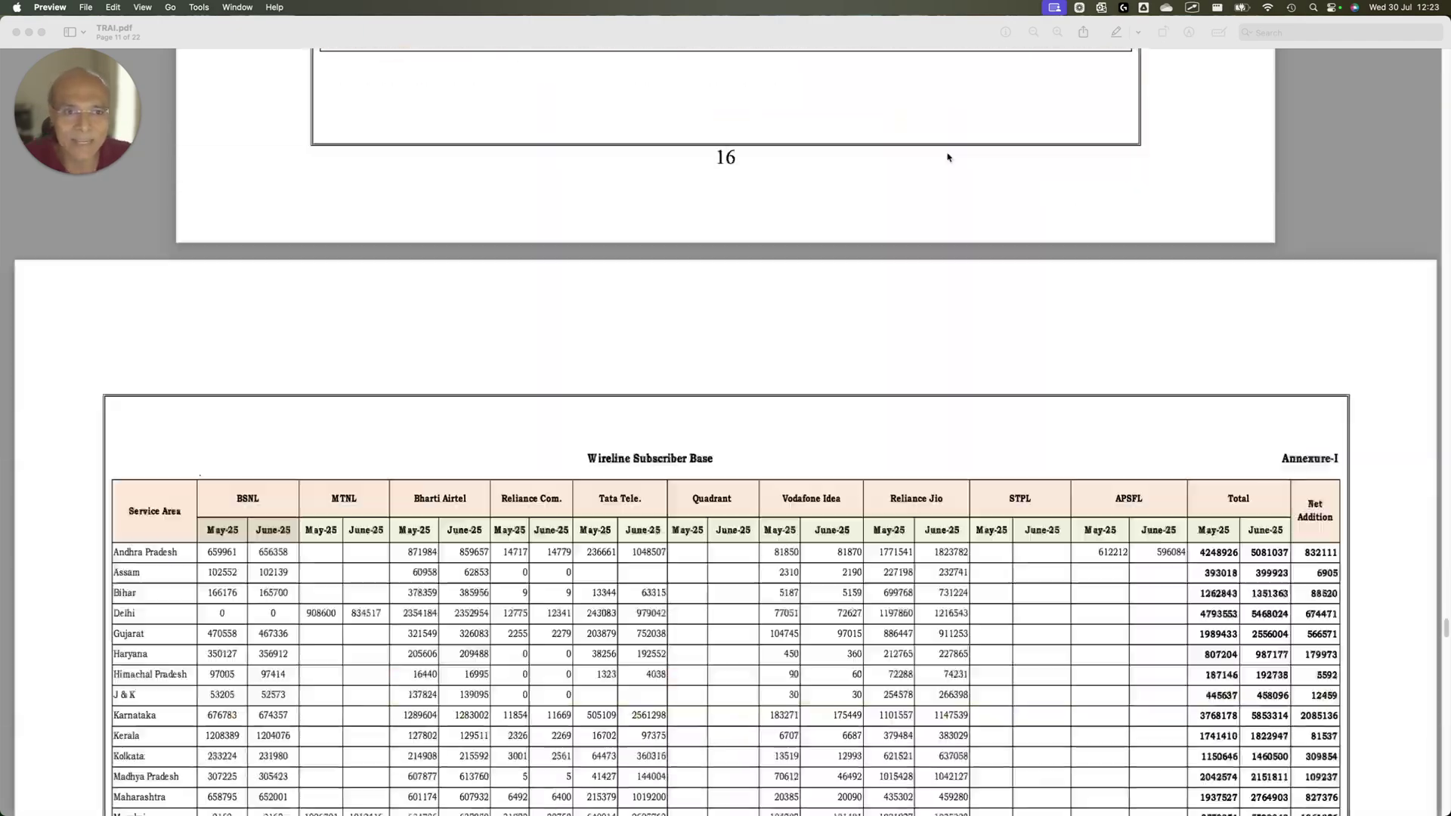
pyautogui.scroll(-3, 946, 157)
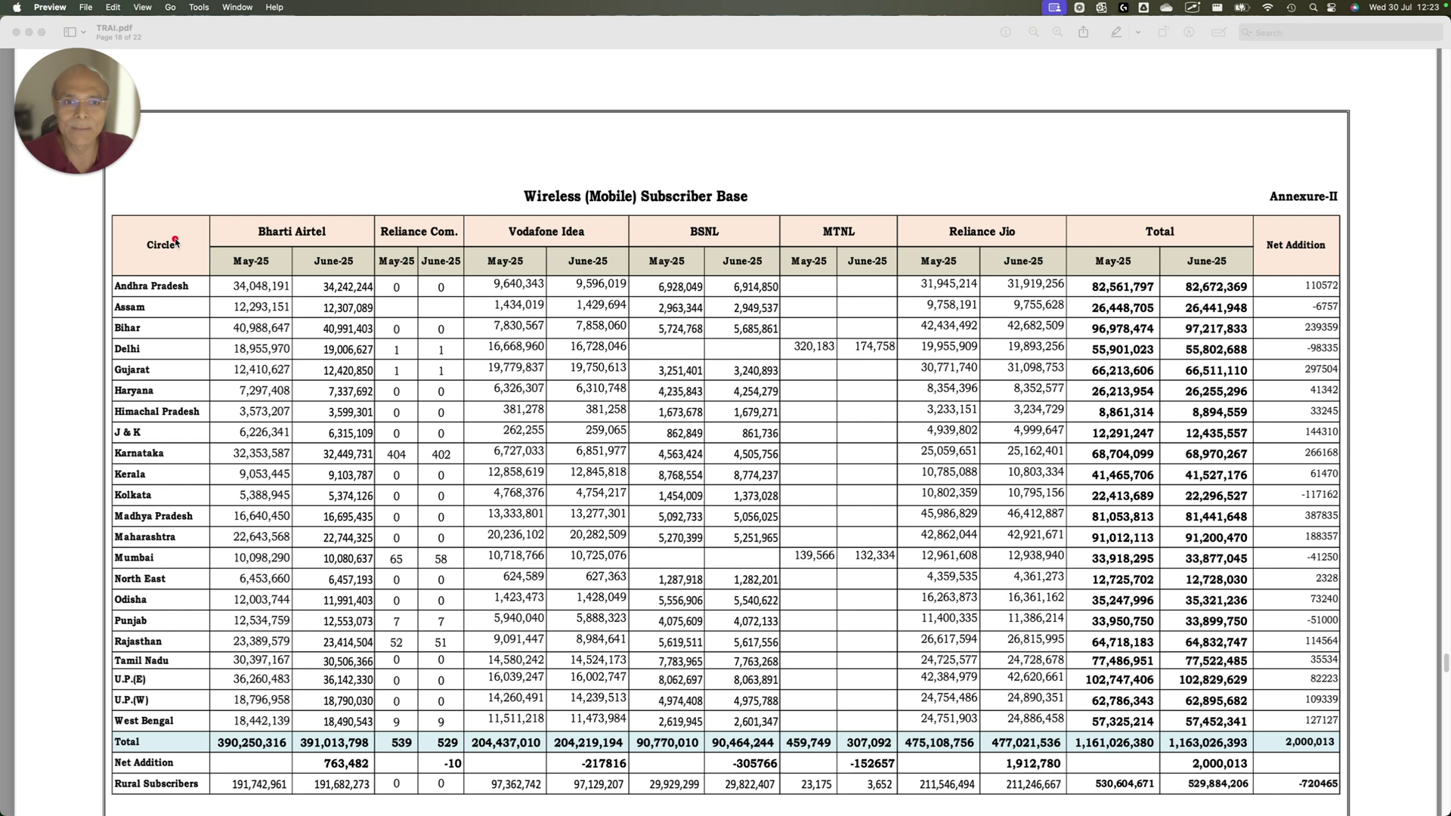
pyautogui.moveTo(174, 240)
pyautogui.mouseDown()
pyautogui.moveTo(259, 343)
pyautogui.moveTo(388, 797)
pyautogui.moveTo(390, 763)
pyautogui.mouseUp()
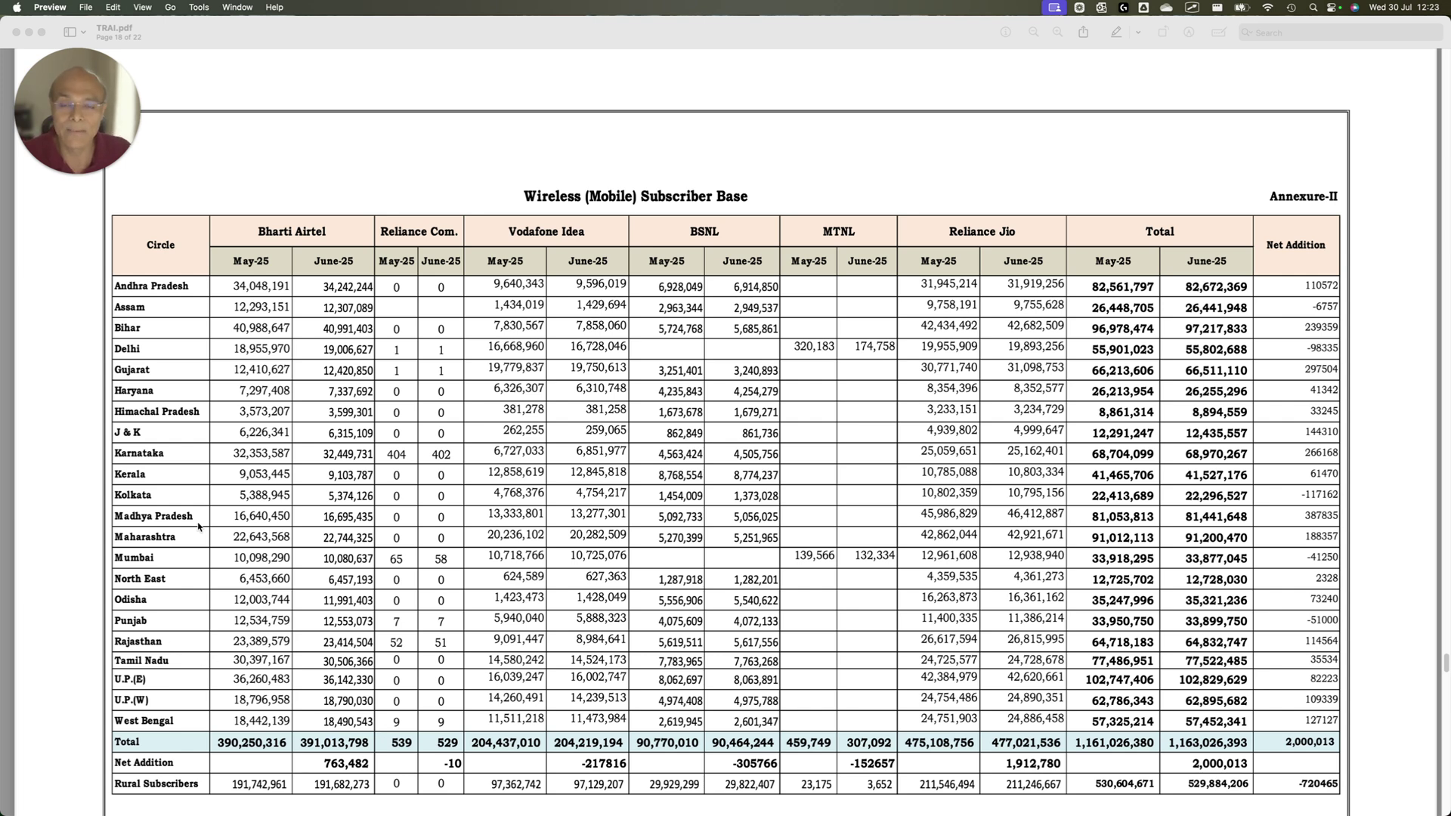
pyautogui.moveTo(178, 222)
pyautogui.mouseDown()
pyautogui.moveTo(382, 733)
pyautogui.moveTo(377, 758)
pyautogui.mouseUp()
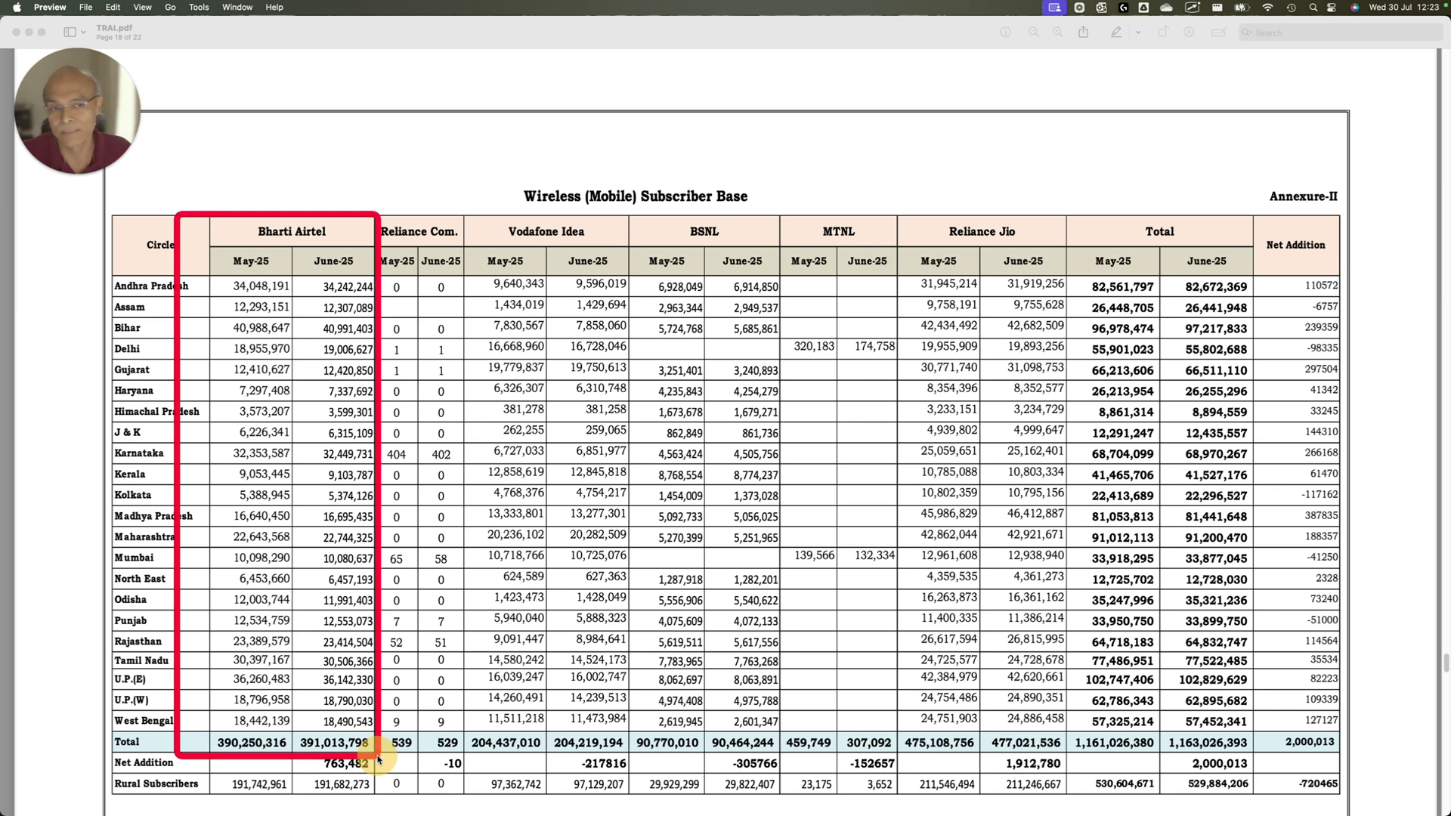
pyautogui.moveTo(454, 184); pyautogui.dragTo(624, 741)
pyautogui.moveTo(921, 225)
pyautogui.mouseDown()
pyautogui.moveTo(1002, 588)
pyautogui.moveTo(1065, 730)
pyautogui.mouseUp()
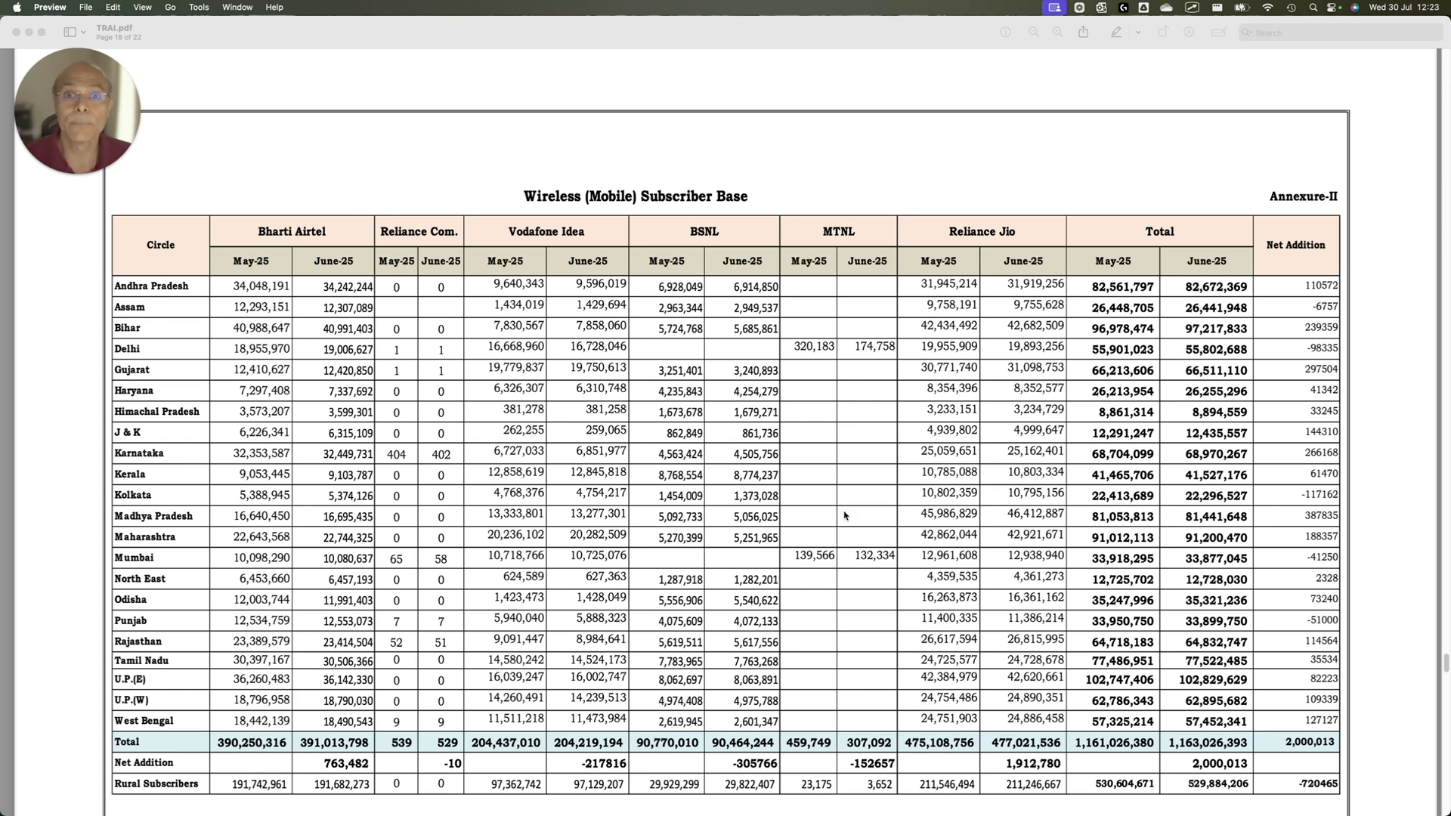
pyautogui.moveTo(206, 204); pyautogui.dragTo(369, 303)
pyautogui.moveTo(469, 205); pyautogui.dragTo(615, 286)
pyautogui.moveTo(912, 196); pyautogui.dragTo(1110, 302)
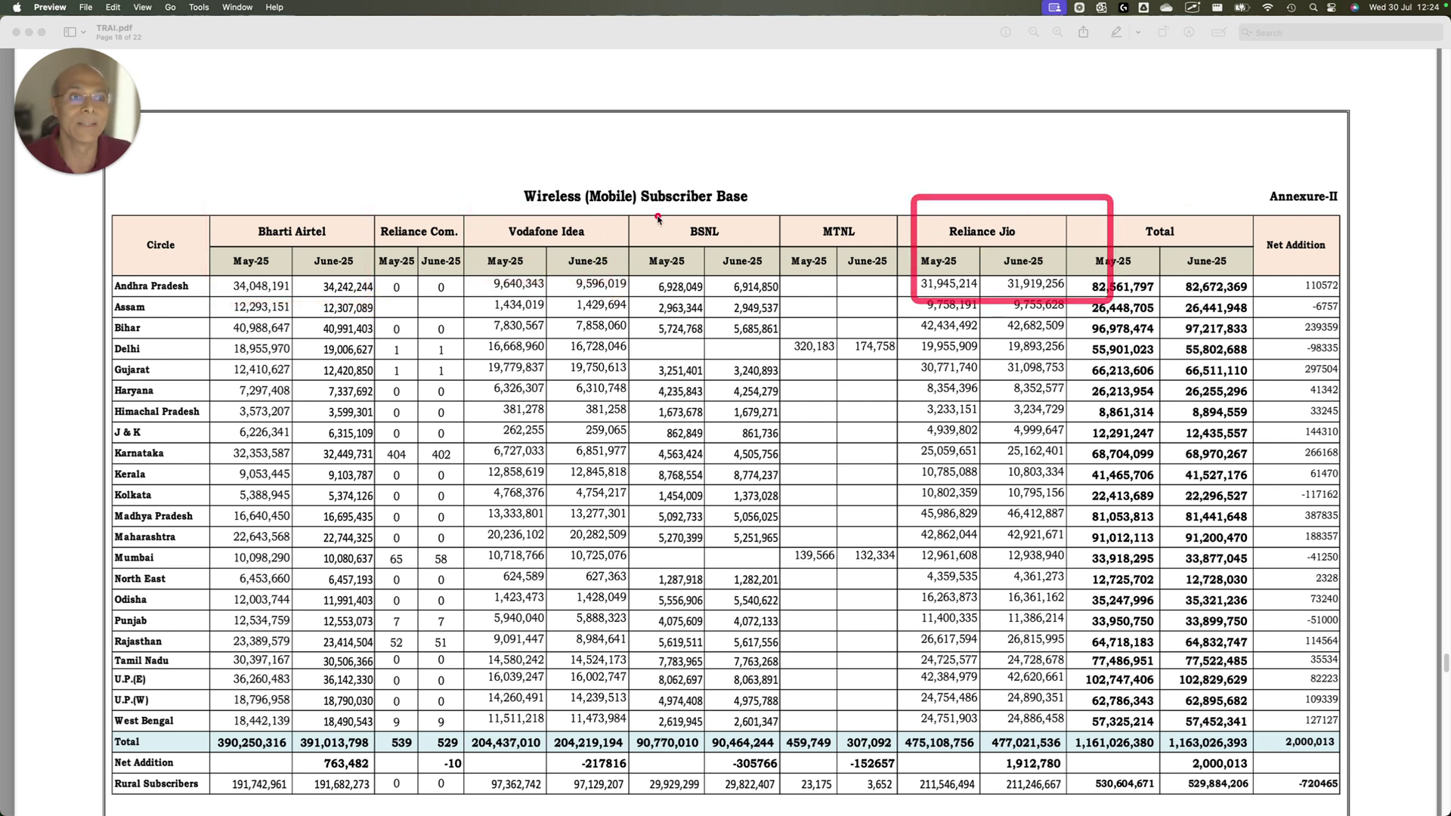
pyautogui.moveTo(652, 209); pyautogui.dragTo(810, 281)
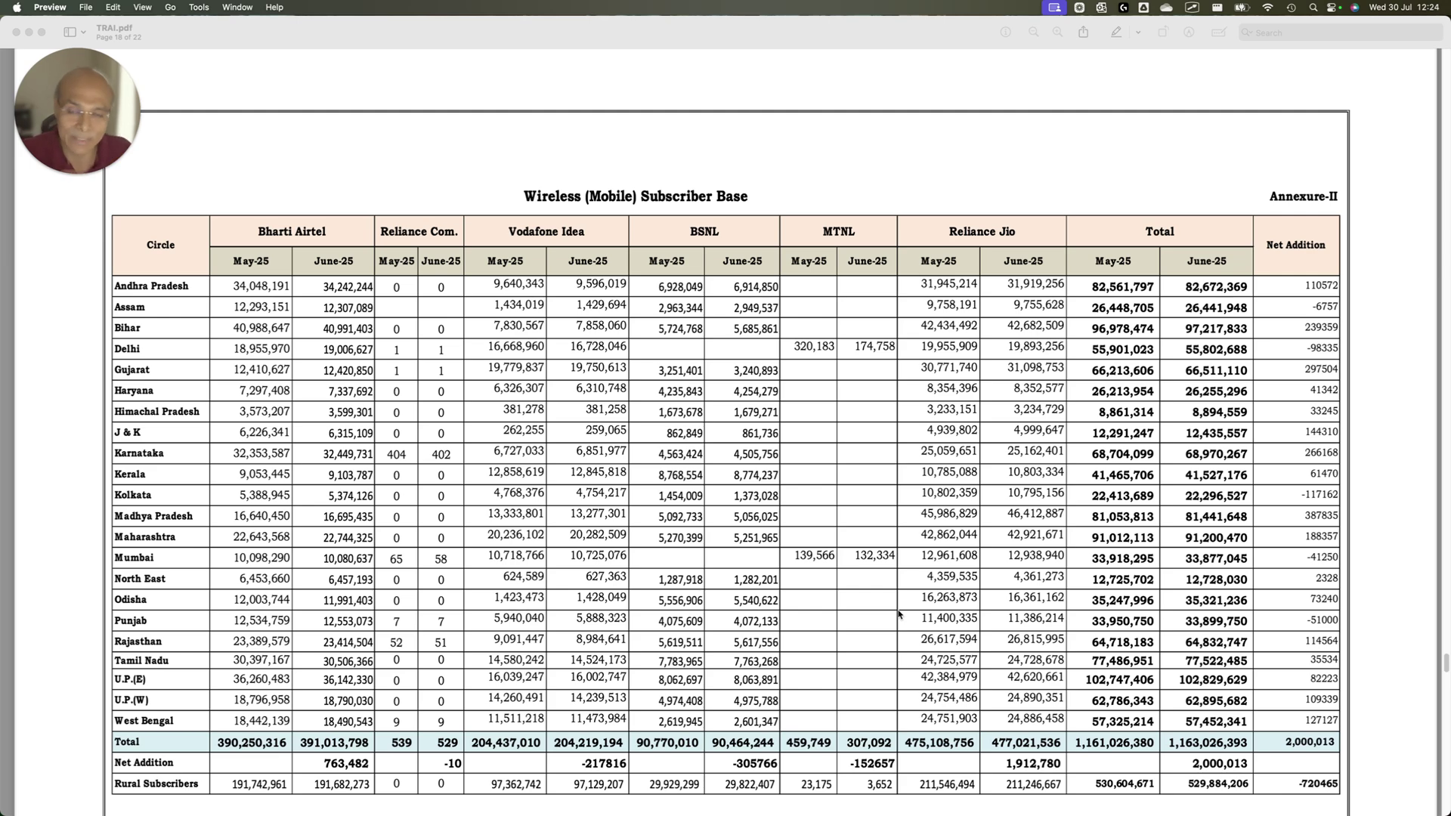
# In the Excel workbook, frame the Date, Operator, M2M, FWA, Wireless, Wireline, FWA+Wireline and Wireless Net M2M columns.
pyautogui.hotkey('ctrl', 'Up')
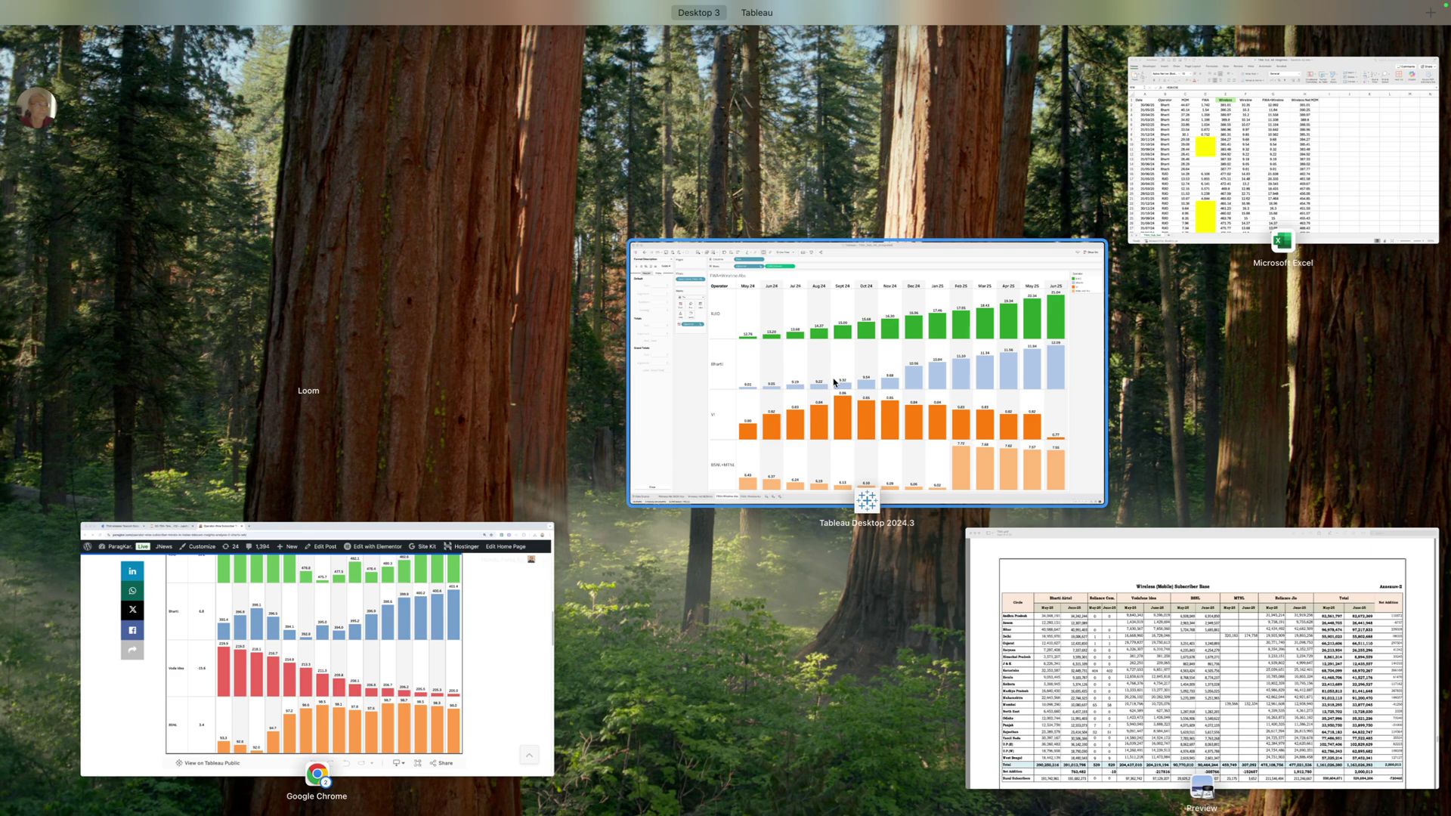
pyautogui.click(1283, 151)
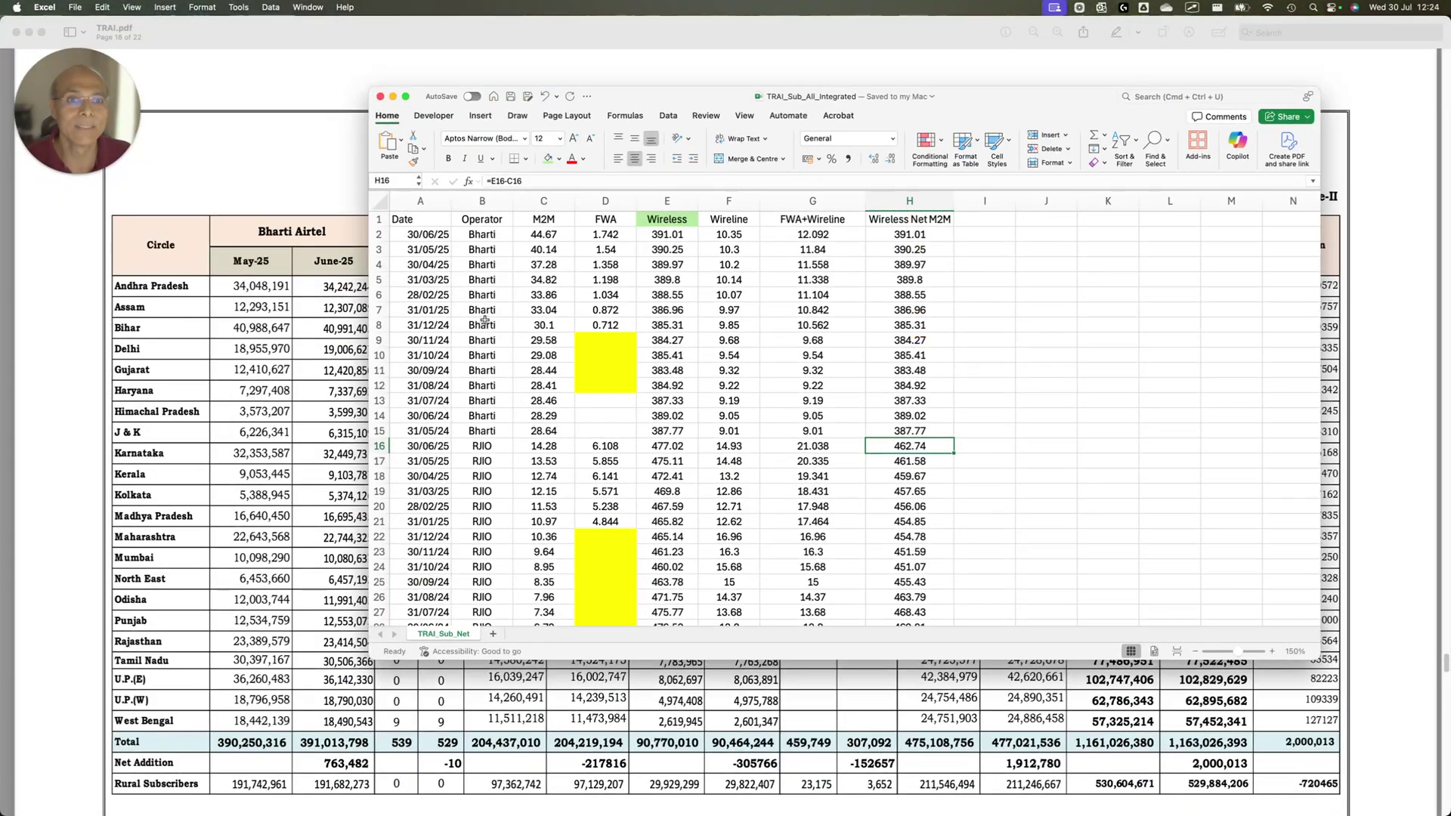
pyautogui.moveTo(383, 202); pyautogui.dragTo(451, 519)
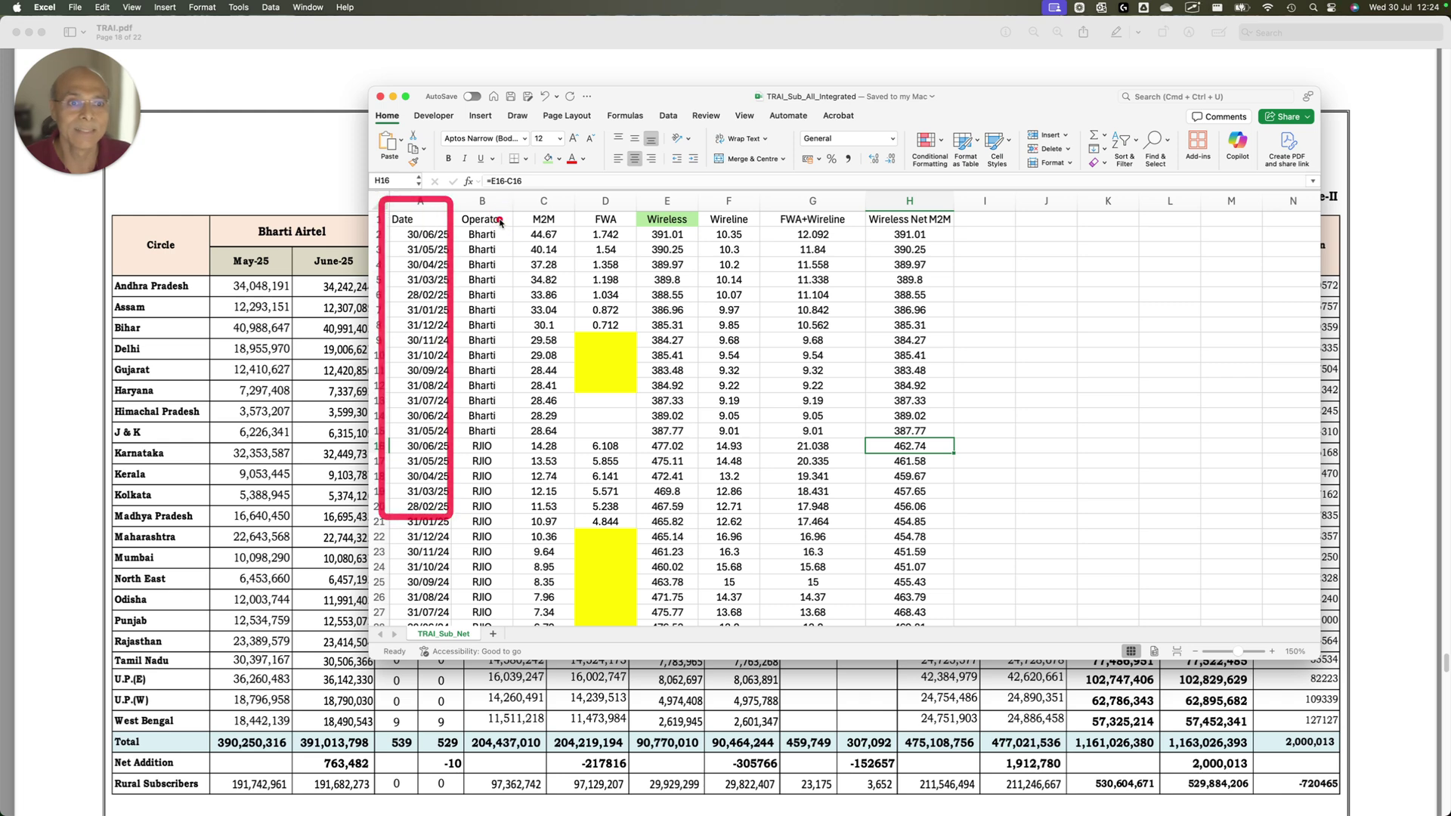
pyautogui.moveTo(463, 201); pyautogui.dragTo(521, 479)
pyautogui.moveTo(519, 198); pyautogui.dragTo(563, 484)
pyautogui.moveTo(580, 195)
pyautogui.mouseDown()
pyautogui.moveTo(605, 253)
pyautogui.moveTo(628, 429)
pyautogui.mouseUp()
pyautogui.moveTo(644, 198); pyautogui.dragTo(688, 404)
pyautogui.moveTo(701, 205)
pyautogui.mouseDown()
pyautogui.moveTo(752, 292)
pyautogui.moveTo(751, 377)
pyautogui.mouseUp()
pyautogui.moveTo(766, 205)
pyautogui.mouseDown()
pyautogui.moveTo(793, 230)
pyautogui.moveTo(948, 237)
pyautogui.mouseUp()
pyautogui.moveTo(859, 180)
pyautogui.mouseDown()
pyautogui.moveTo(945, 521)
pyautogui.moveTo(977, 580)
pyautogui.mouseUp()
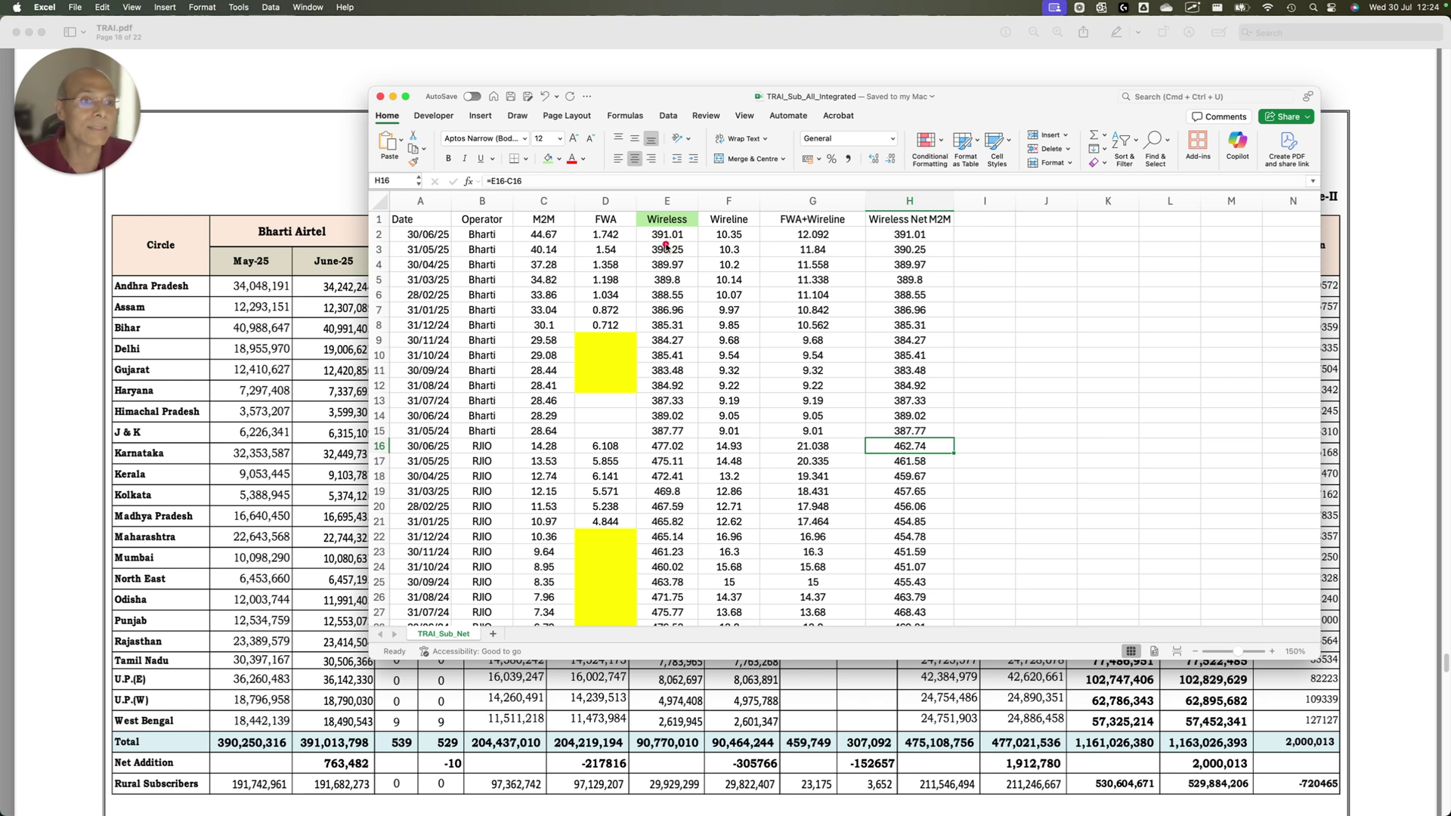
# Frame Bharti's Wireless and Net M2M values, then RJIO's Wireless E16:E17 and H16's 462.74.
pyautogui.moveTo(635, 224)
pyautogui.mouseDown()
pyautogui.moveTo(696, 387)
pyautogui.moveTo(694, 437)
pyautogui.mouseUp()
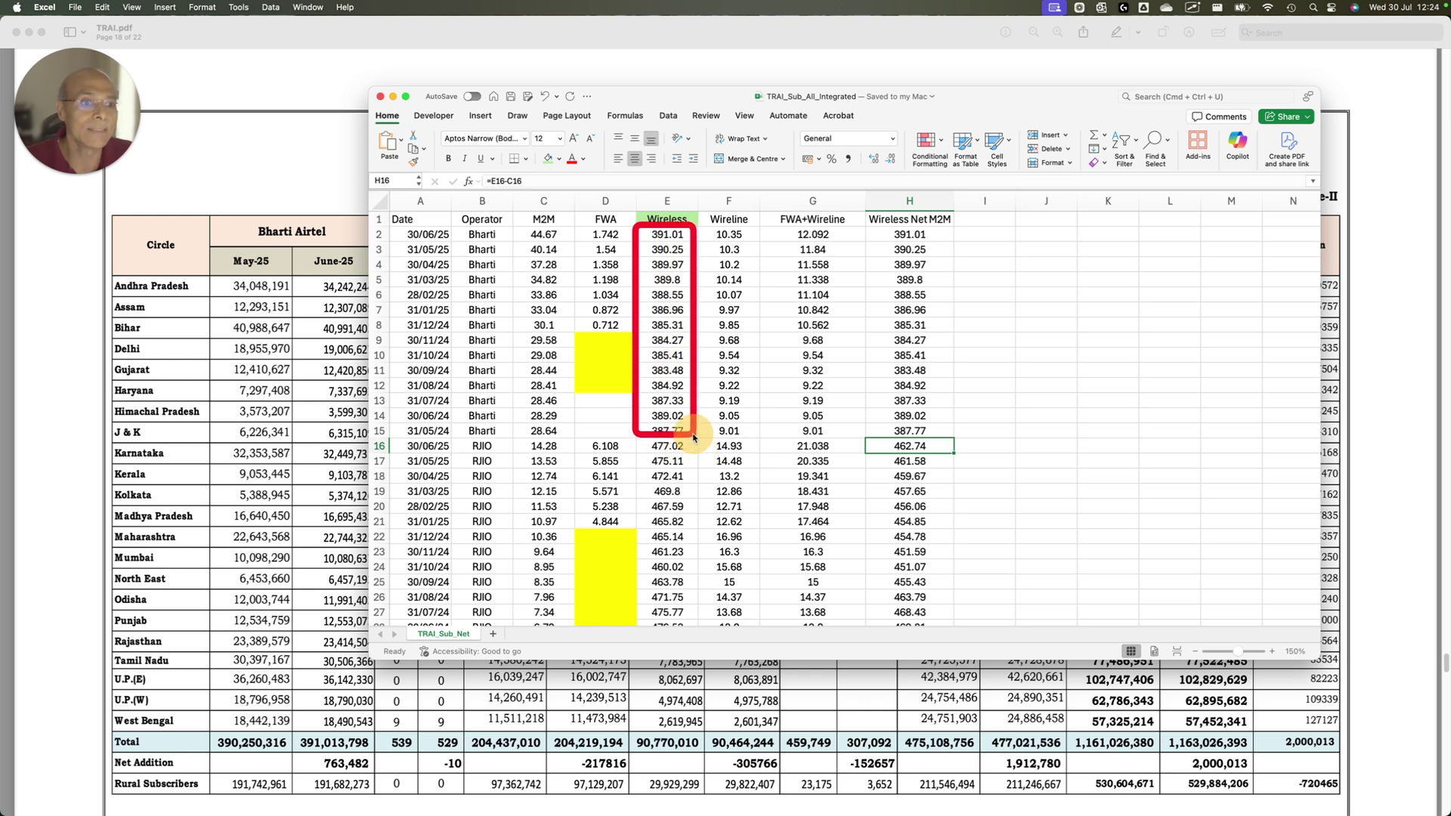
pyautogui.moveTo(875, 222); pyautogui.dragTo(947, 432)
pyautogui.moveTo(647, 226); pyautogui.dragTo(704, 389)
pyautogui.scroll(-2, 968, 463)
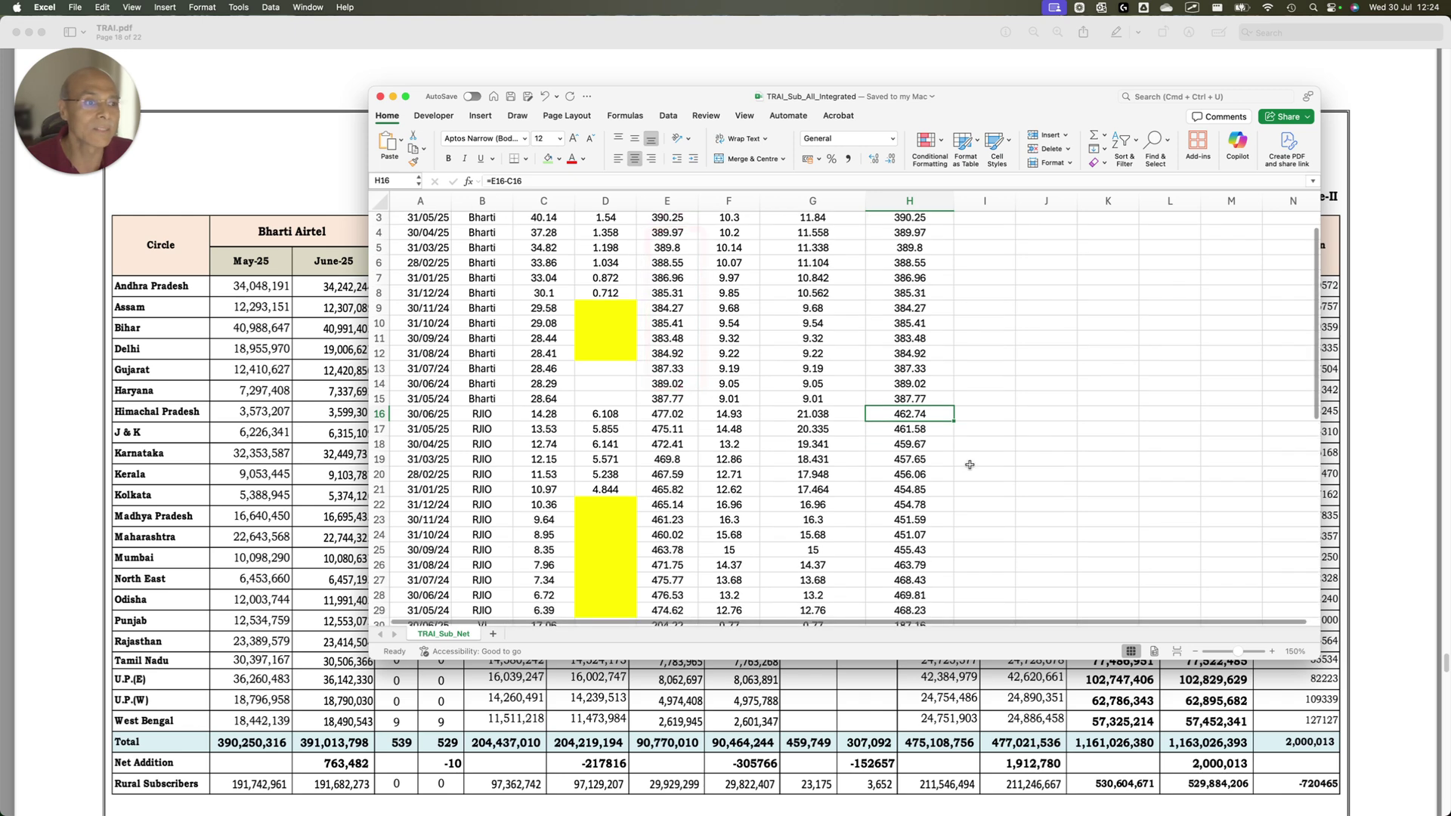
pyautogui.scroll(2, 727, 443)
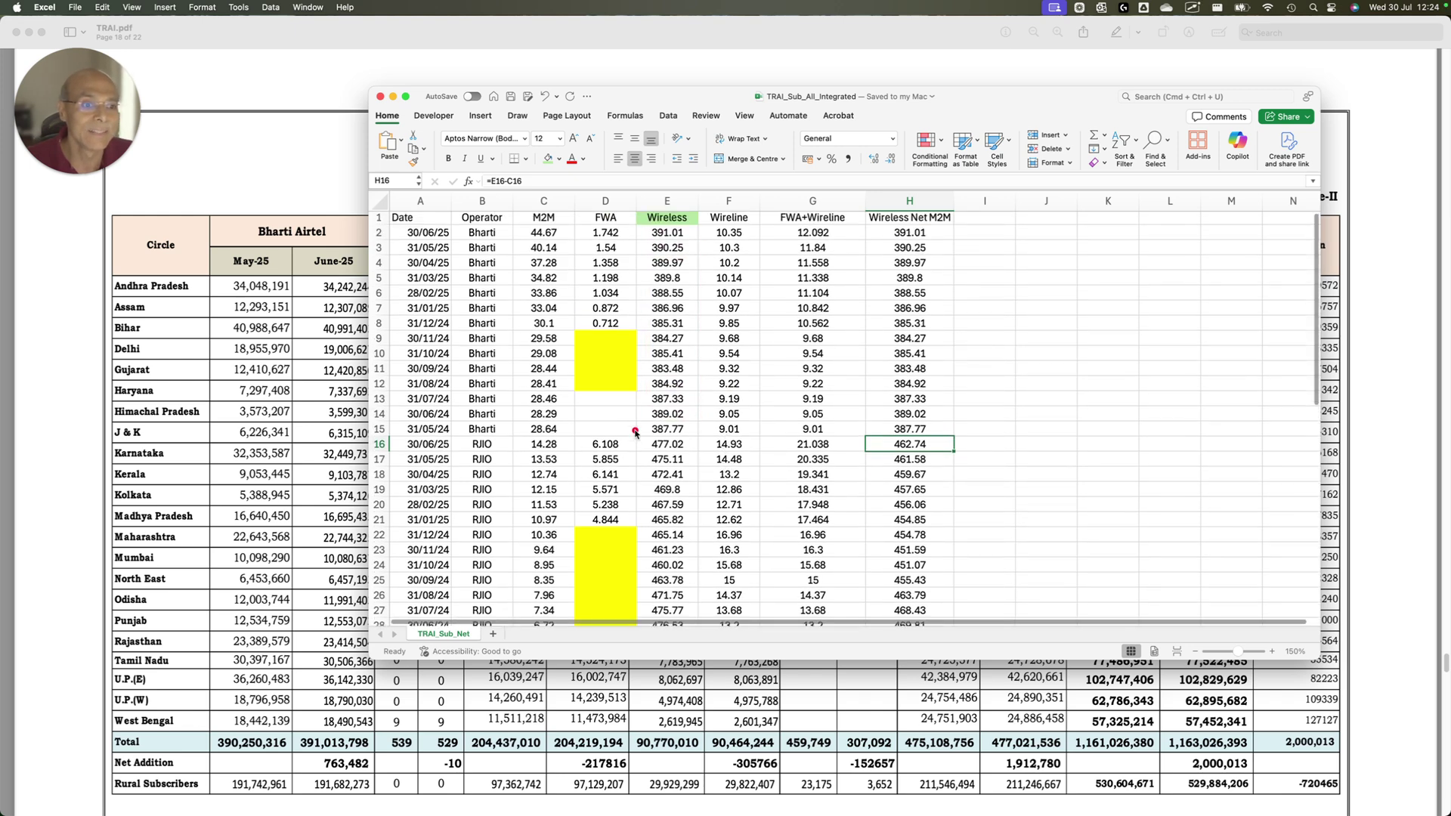
pyautogui.moveTo(635, 431); pyautogui.dragTo(686, 463)
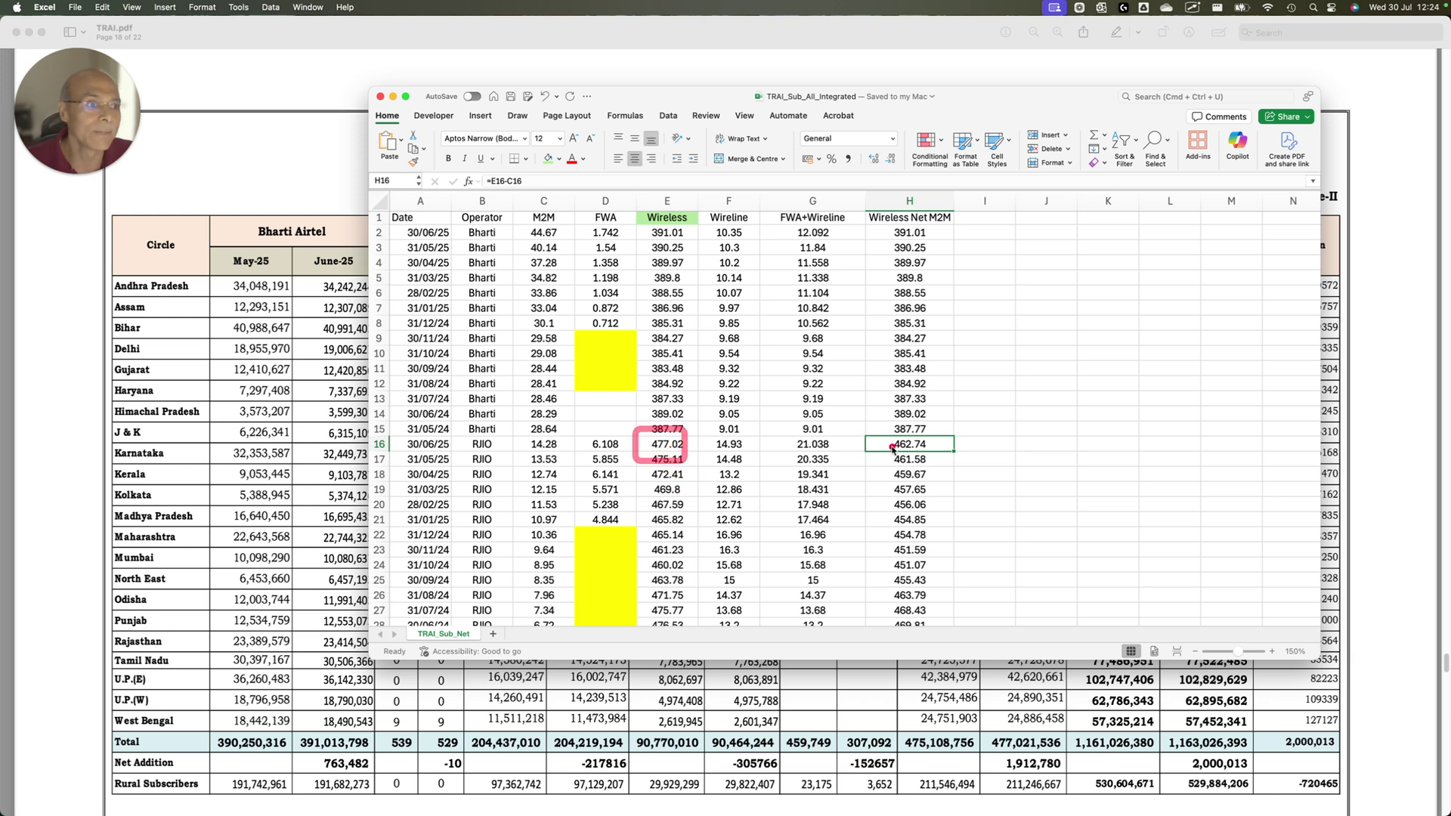
pyautogui.moveTo(869, 429)
pyautogui.mouseDown()
pyautogui.moveTo(902, 460)
pyautogui.moveTo(940, 459)
pyautogui.mouseUp()
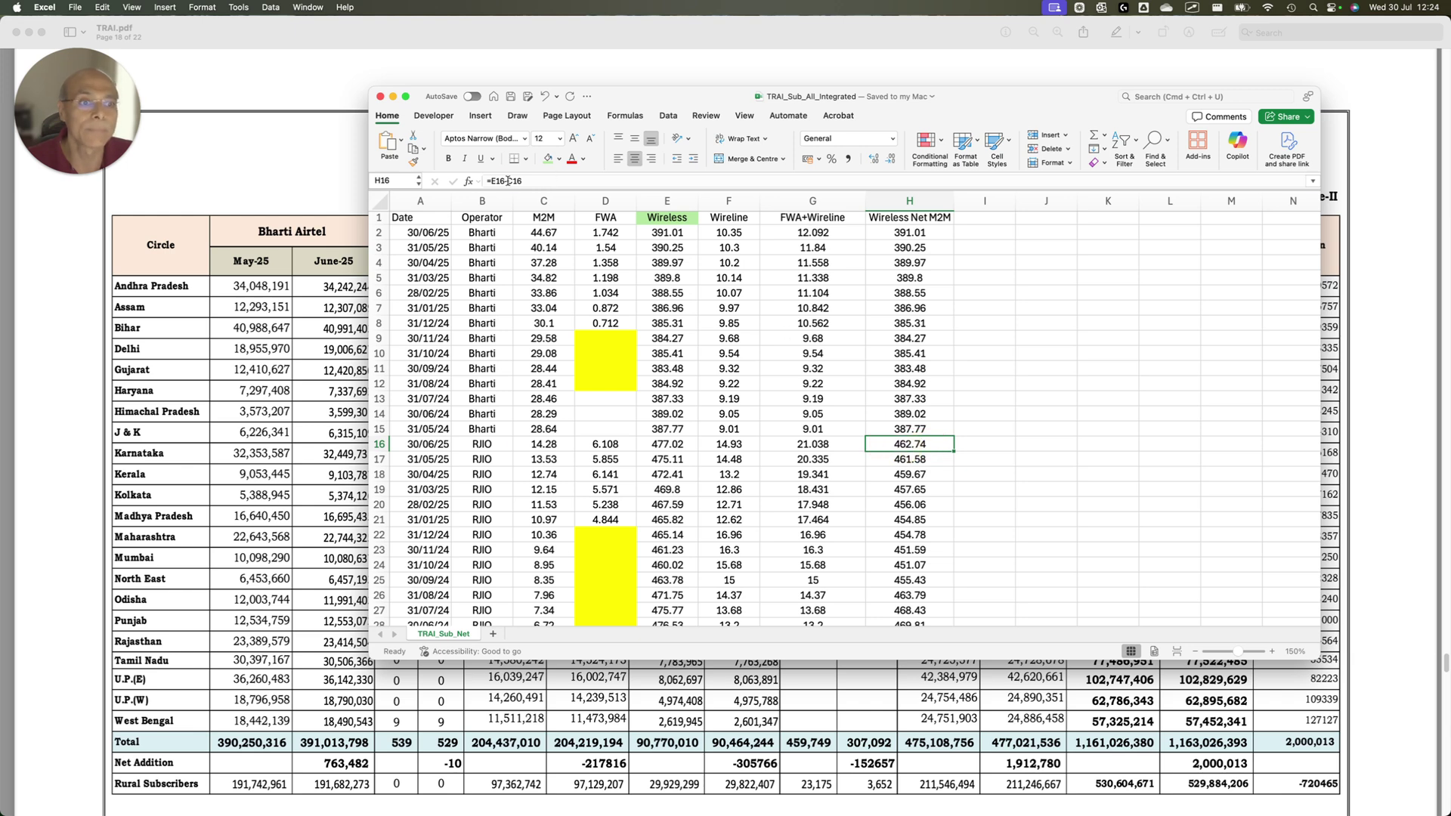
# Show H16's formula =E16-C16 and commit it unchanged, keeping 462.74.
pyautogui.click(550, 180)
pyautogui.moveTo(499, 421); pyautogui.dragTo(593, 478)
pyautogui.scroll(-10, 709, 469)
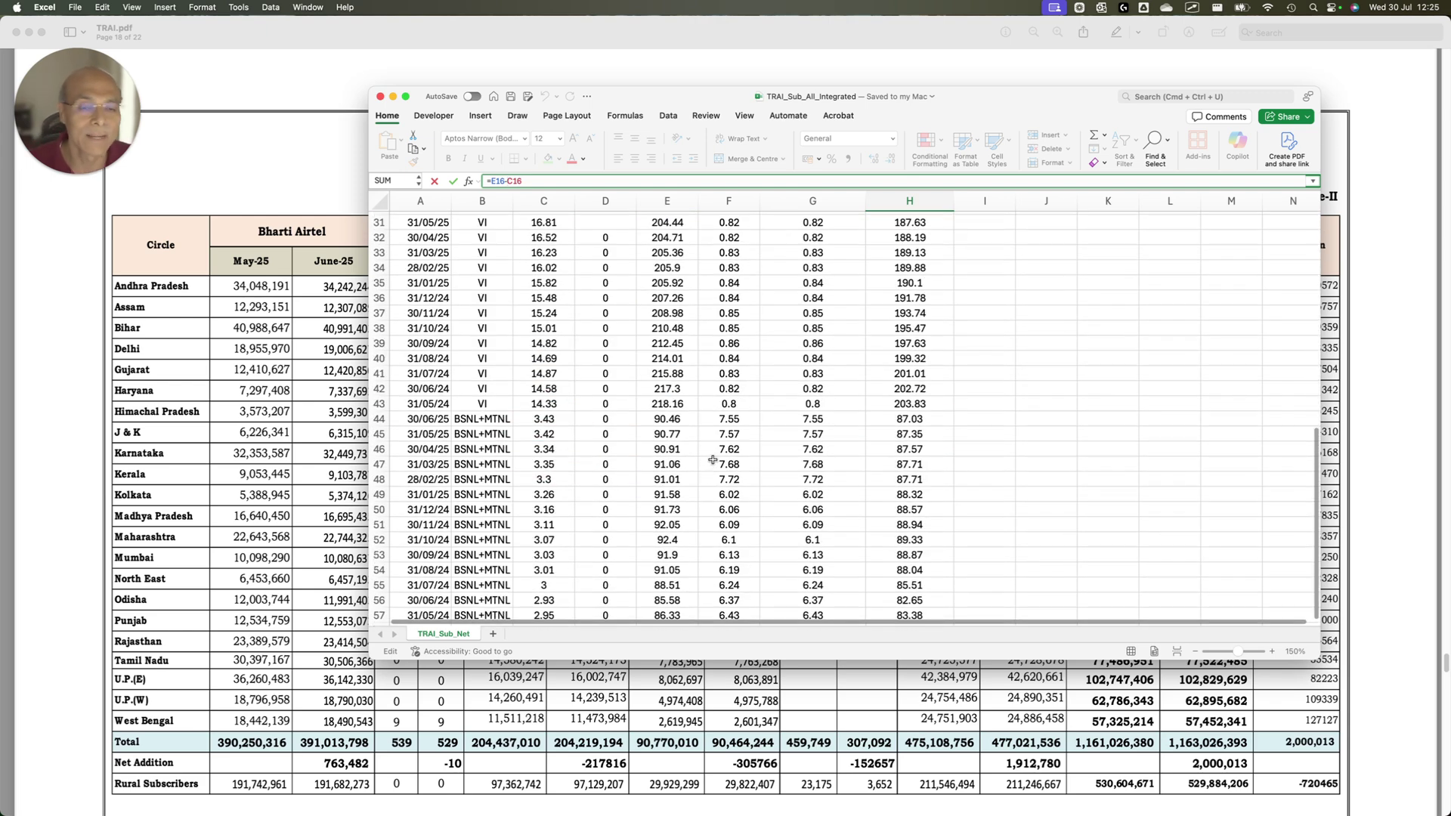
pyautogui.scroll(10, 704, 427)
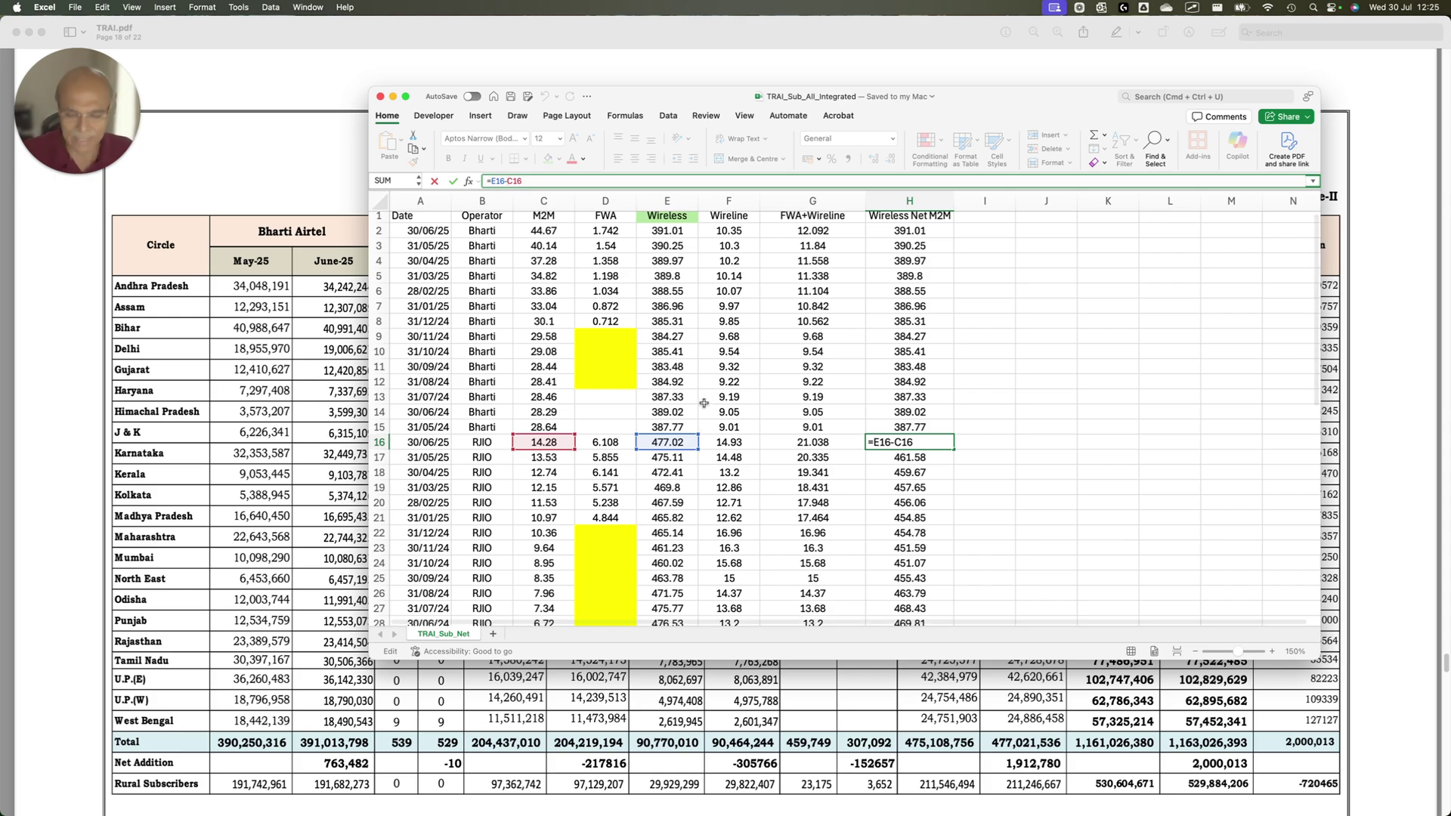
pyautogui.hotkey('ctrl', 'Return')
# Switch to Tableau and bring up the Wireless Net M2M Abs sheet.
pyautogui.hotkey('ctrl', 'Up')
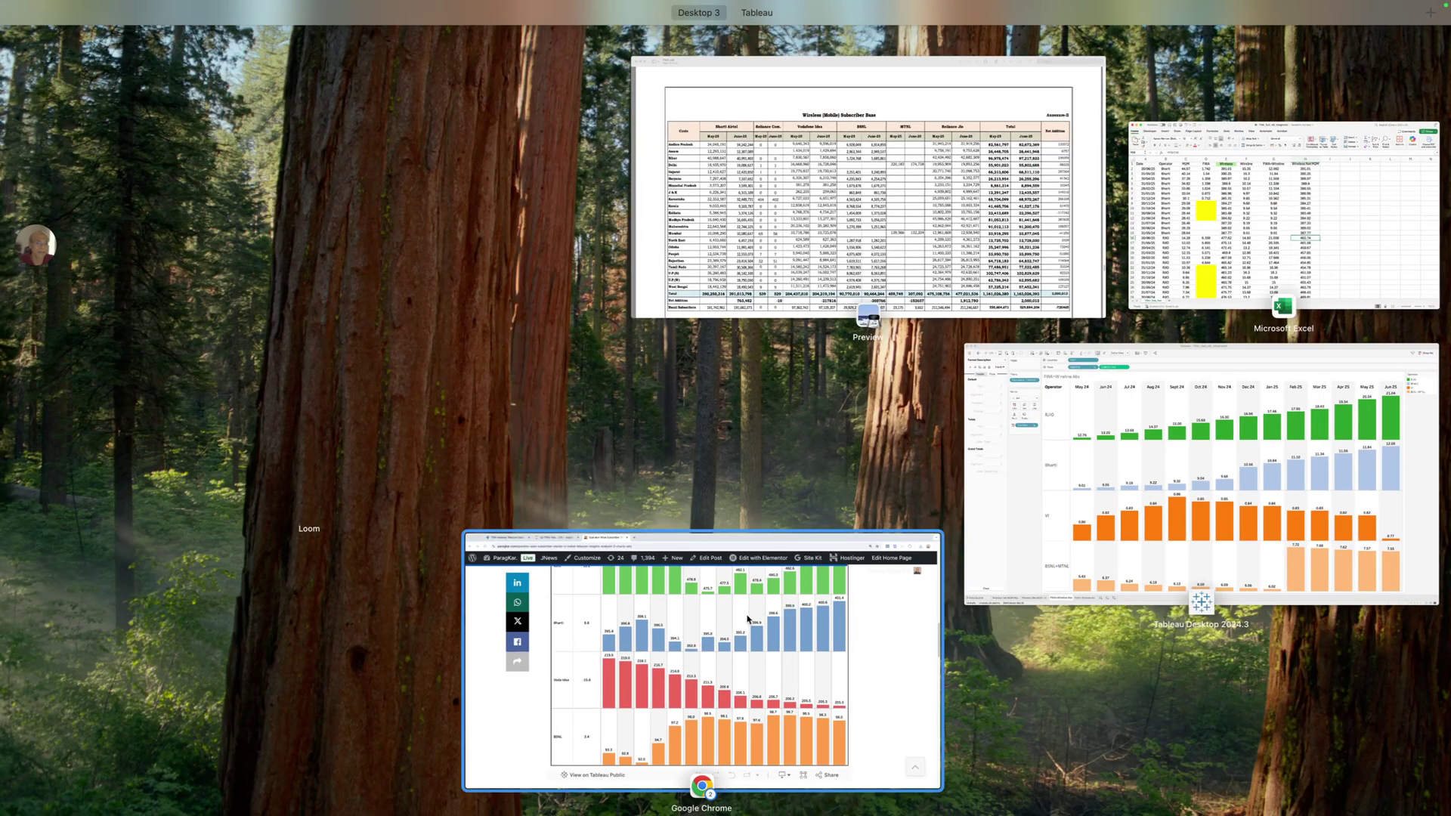
pyautogui.click(1132, 472)
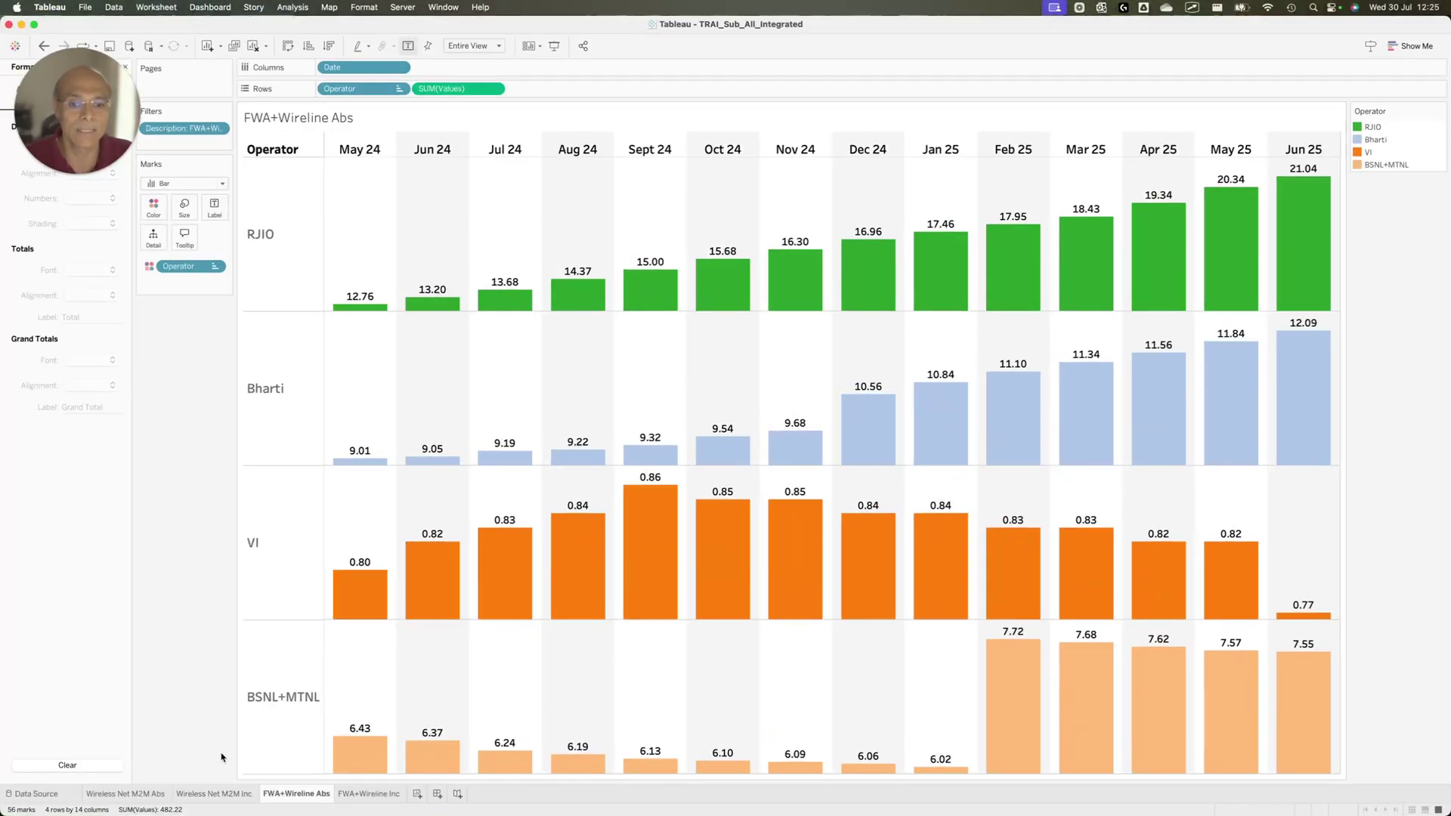
pyautogui.click(158, 794)
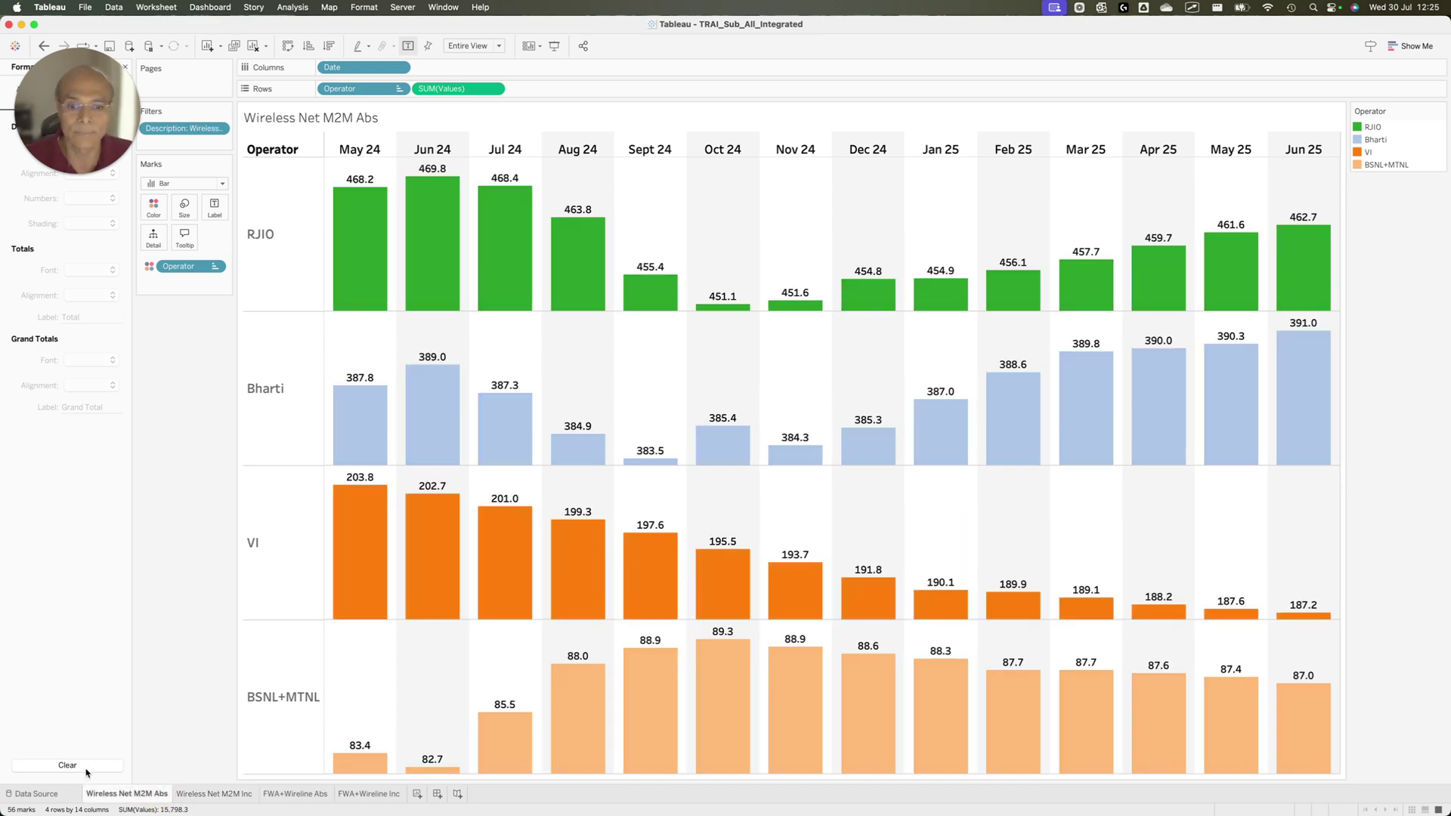
pyautogui.moveTo(18, 763)
pyautogui.mouseDown()
pyautogui.moveTo(34, 780)
pyautogui.moveTo(194, 808)
pyautogui.mouseUp()
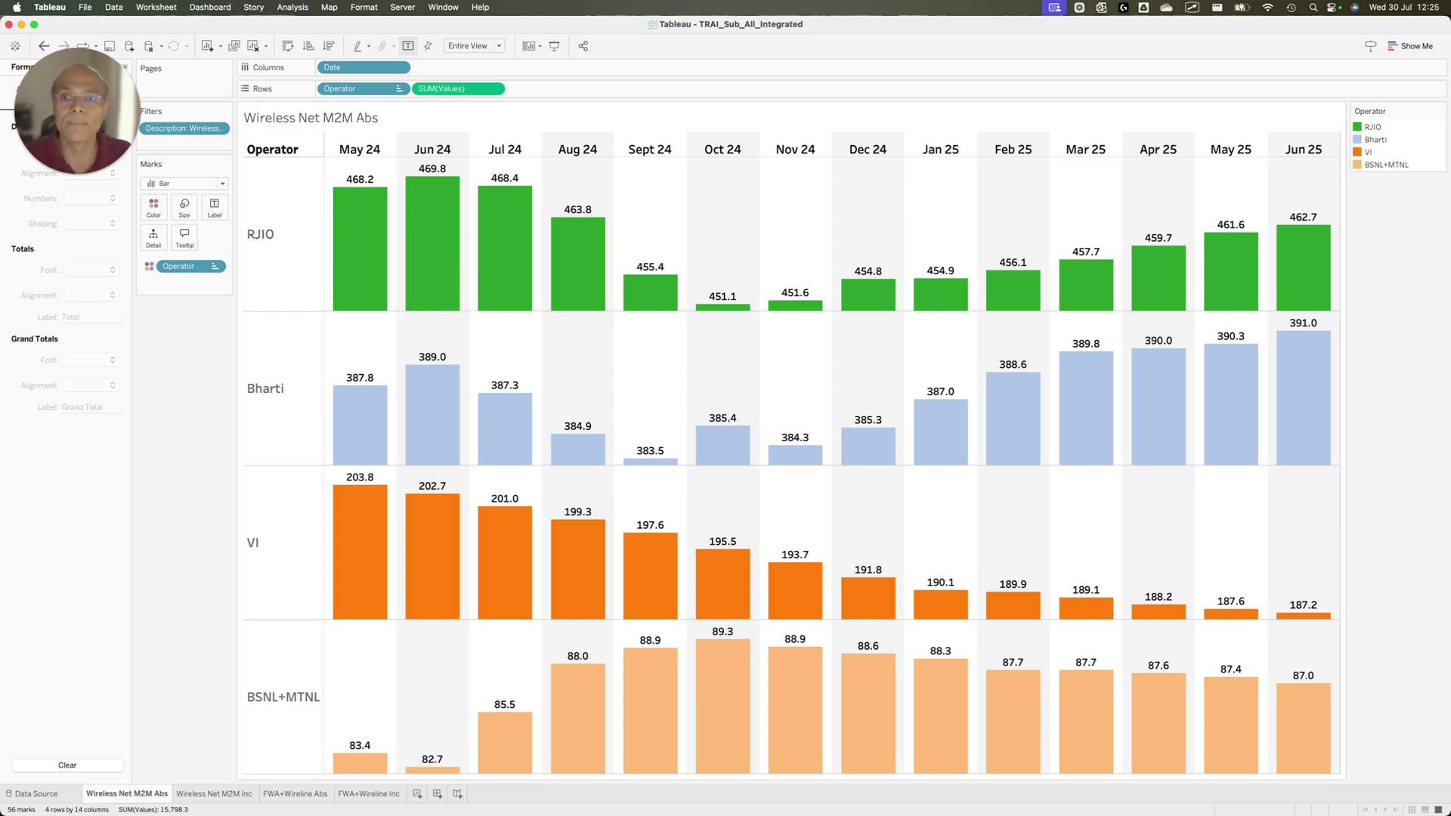
# Point out the RJIO, Bharti, VI and BSNL+MTNL rows and RJIO's rise up to Jun 25.
pyautogui.moveTo(177, 296); pyautogui.dragTo(265, 243)
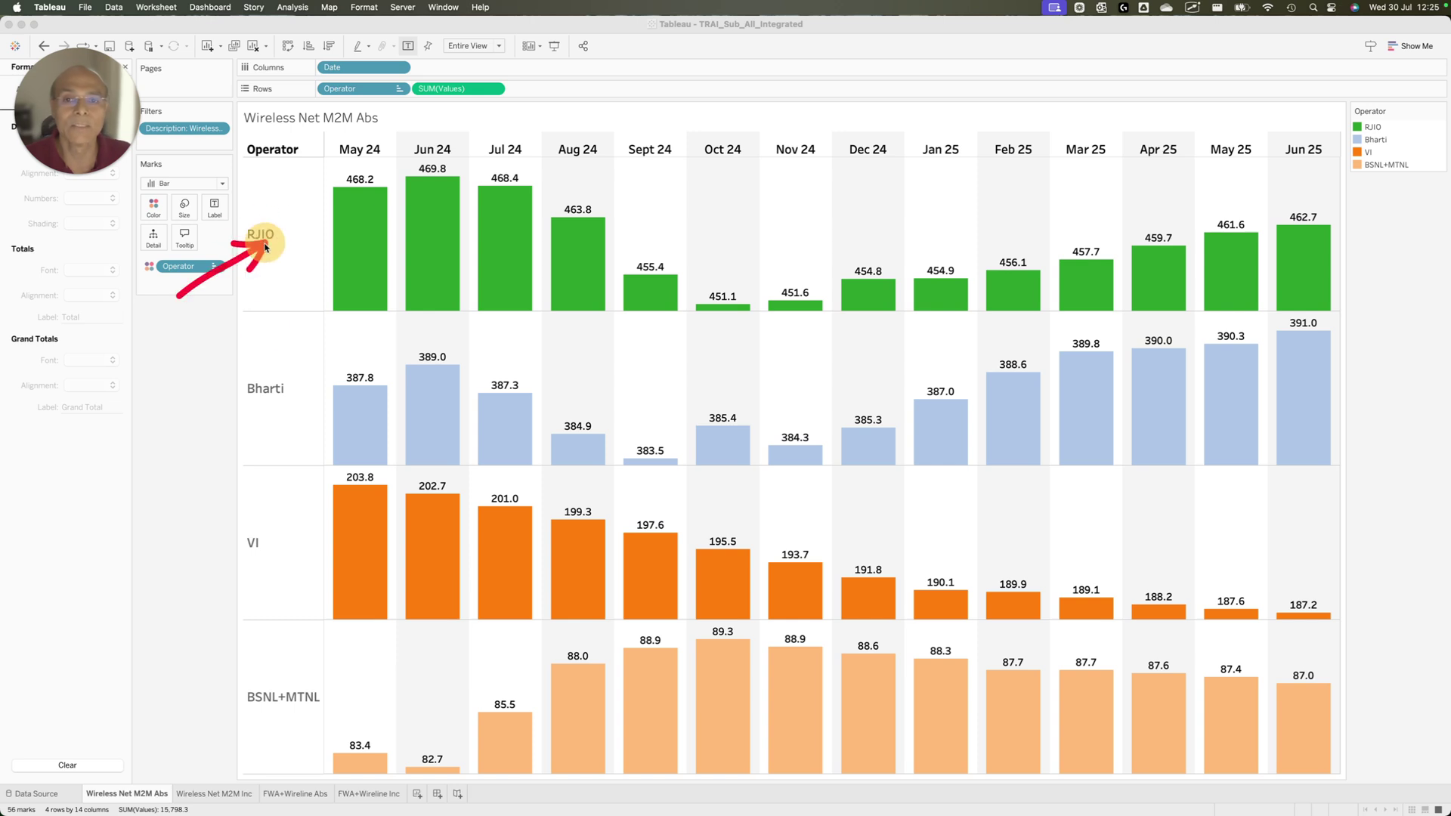
pyautogui.moveTo(184, 447); pyautogui.dragTo(261, 392)
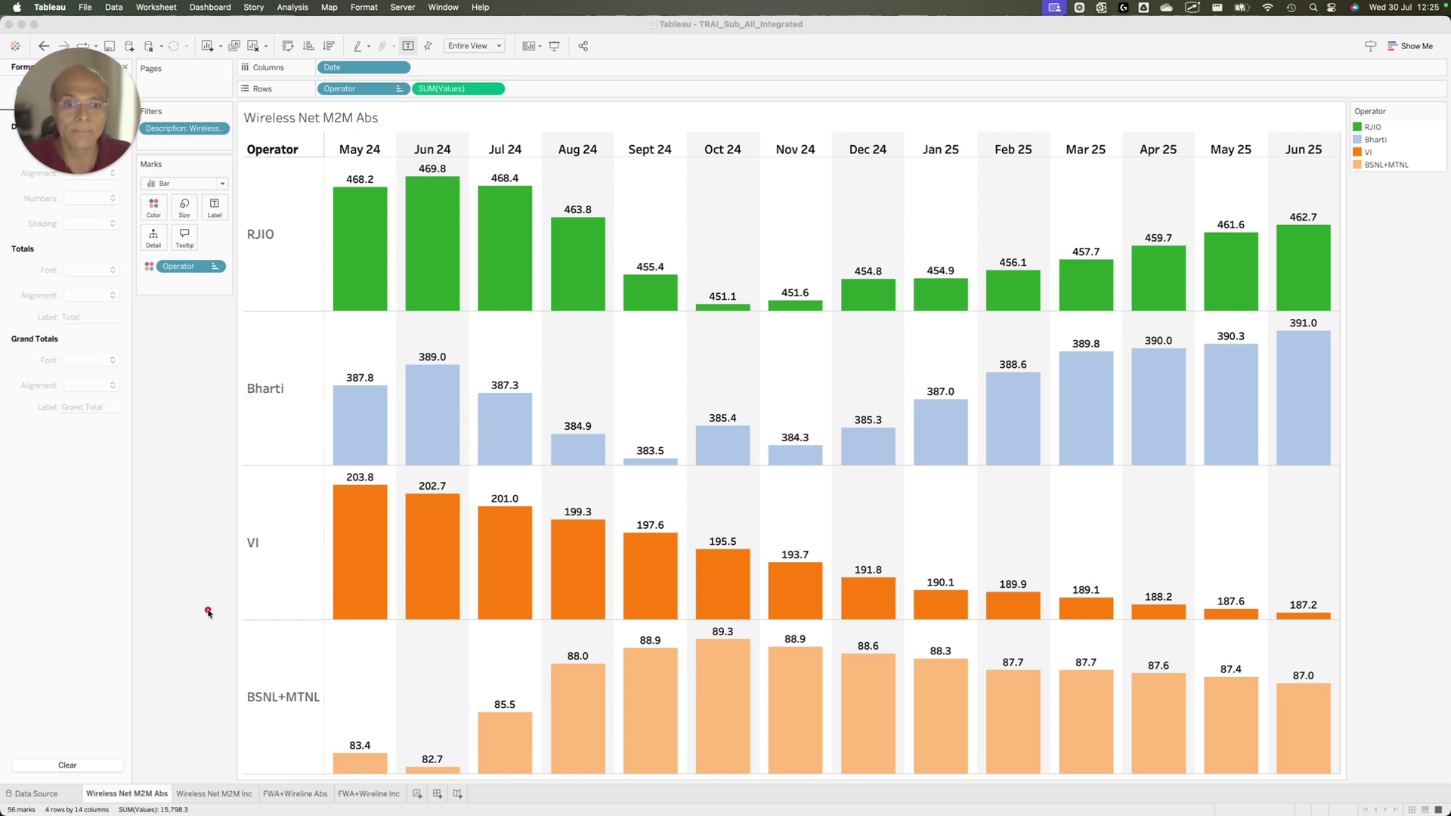
pyautogui.moveTo(207, 609); pyautogui.dragTo(278, 527)
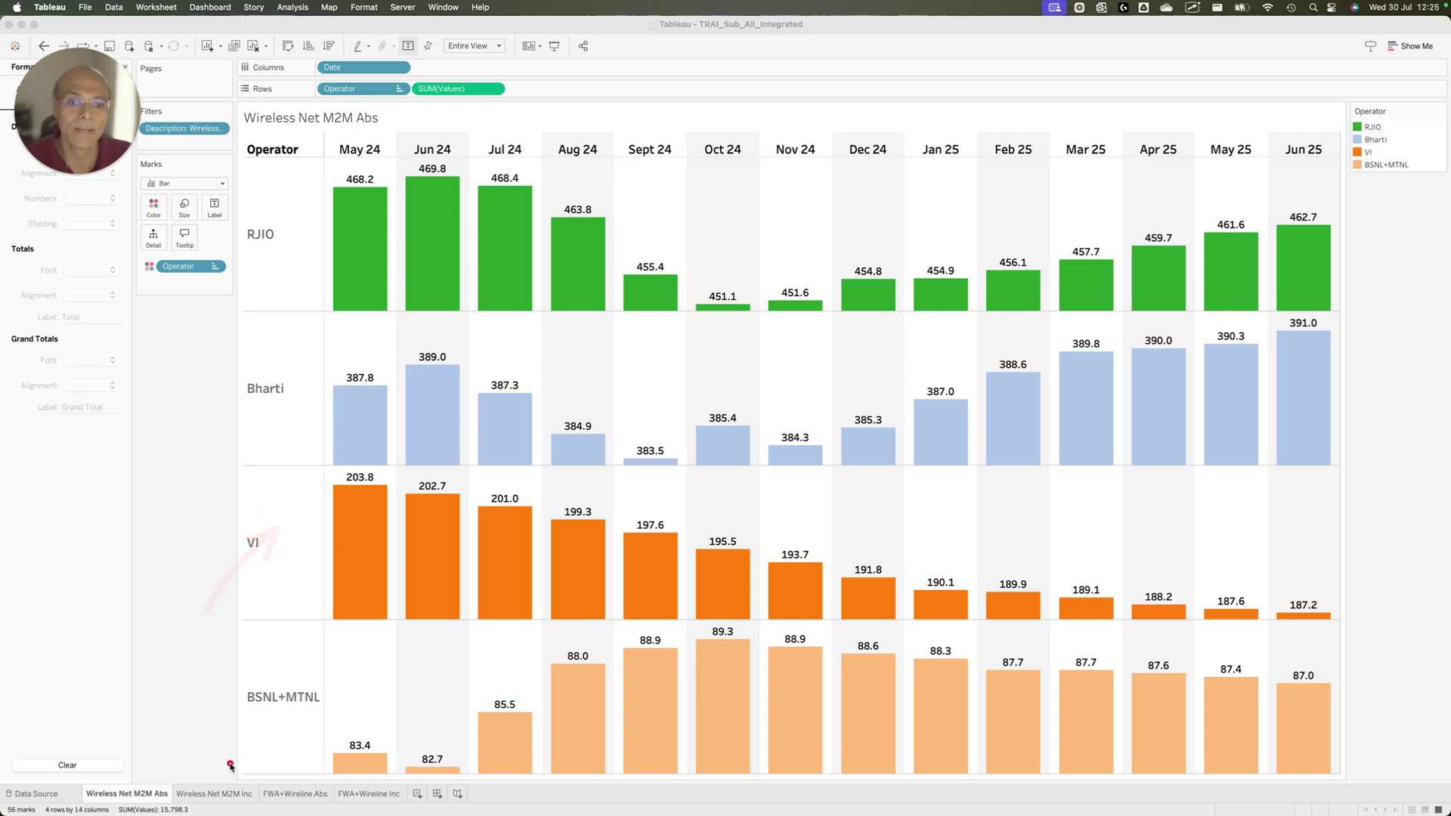
pyautogui.moveTo(229, 765); pyautogui.dragTo(286, 712)
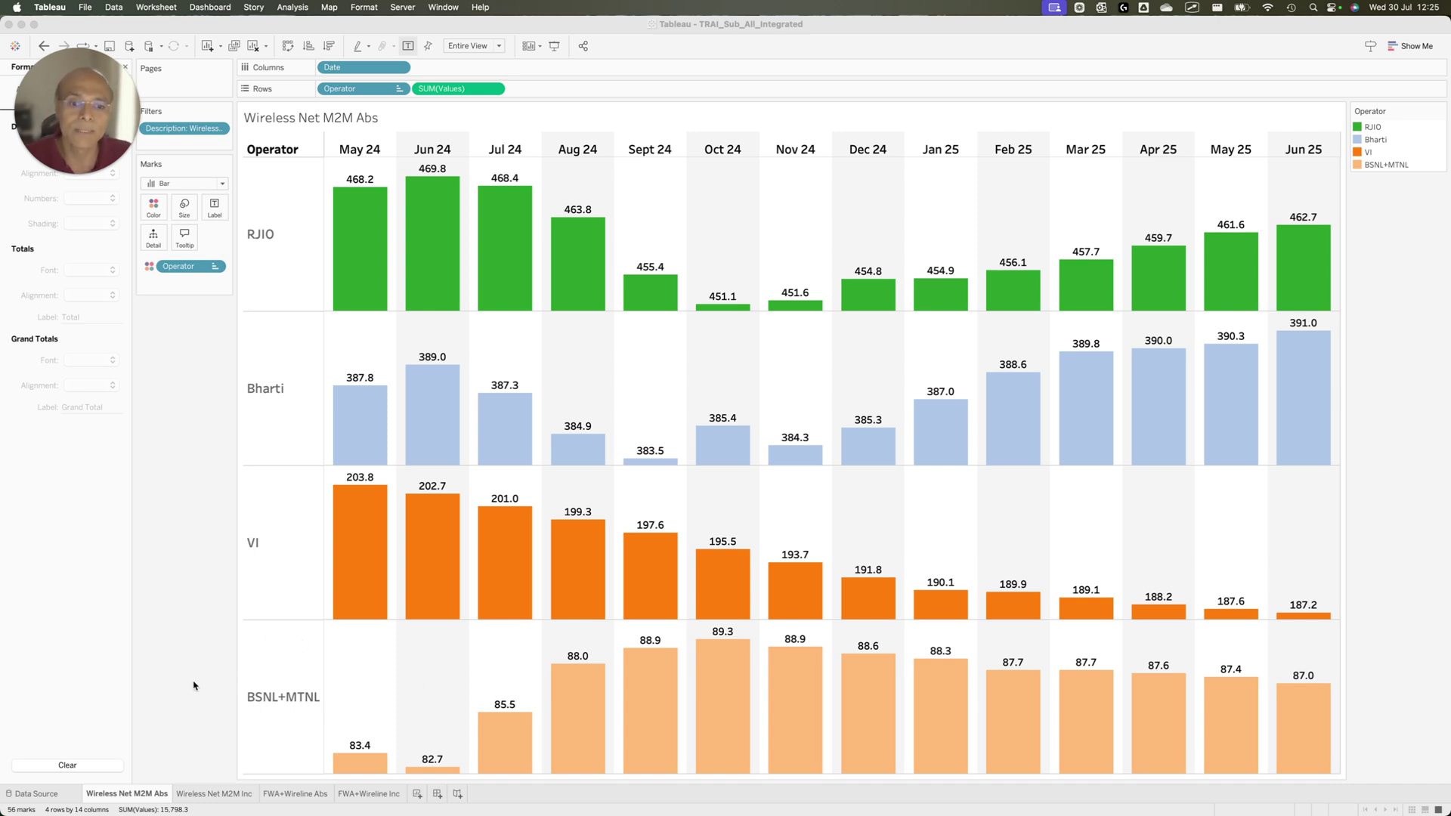
pyautogui.moveTo(189, 665); pyautogui.dragTo(264, 689)
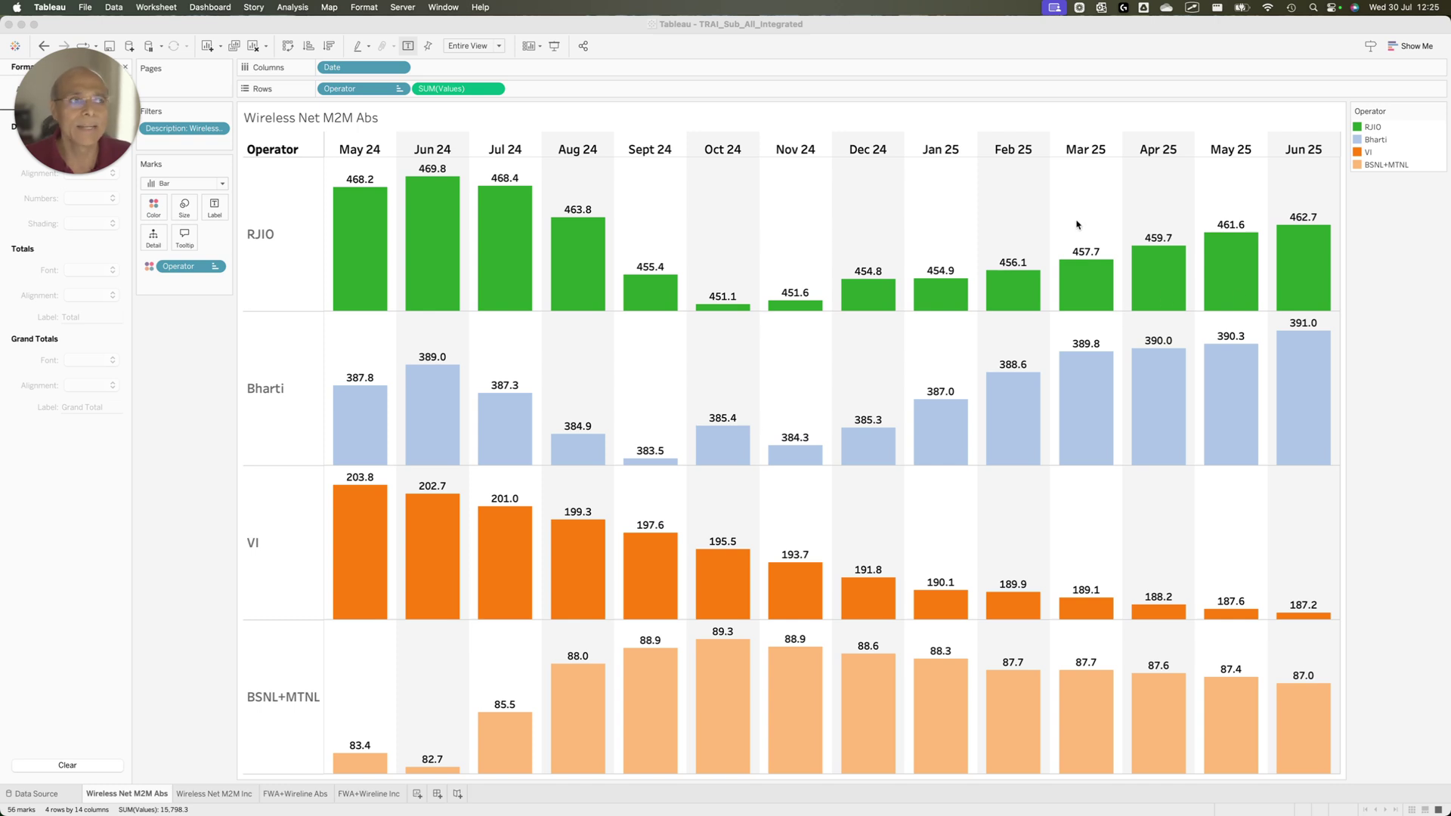
pyautogui.moveTo(1097, 230); pyautogui.dragTo(1260, 200)
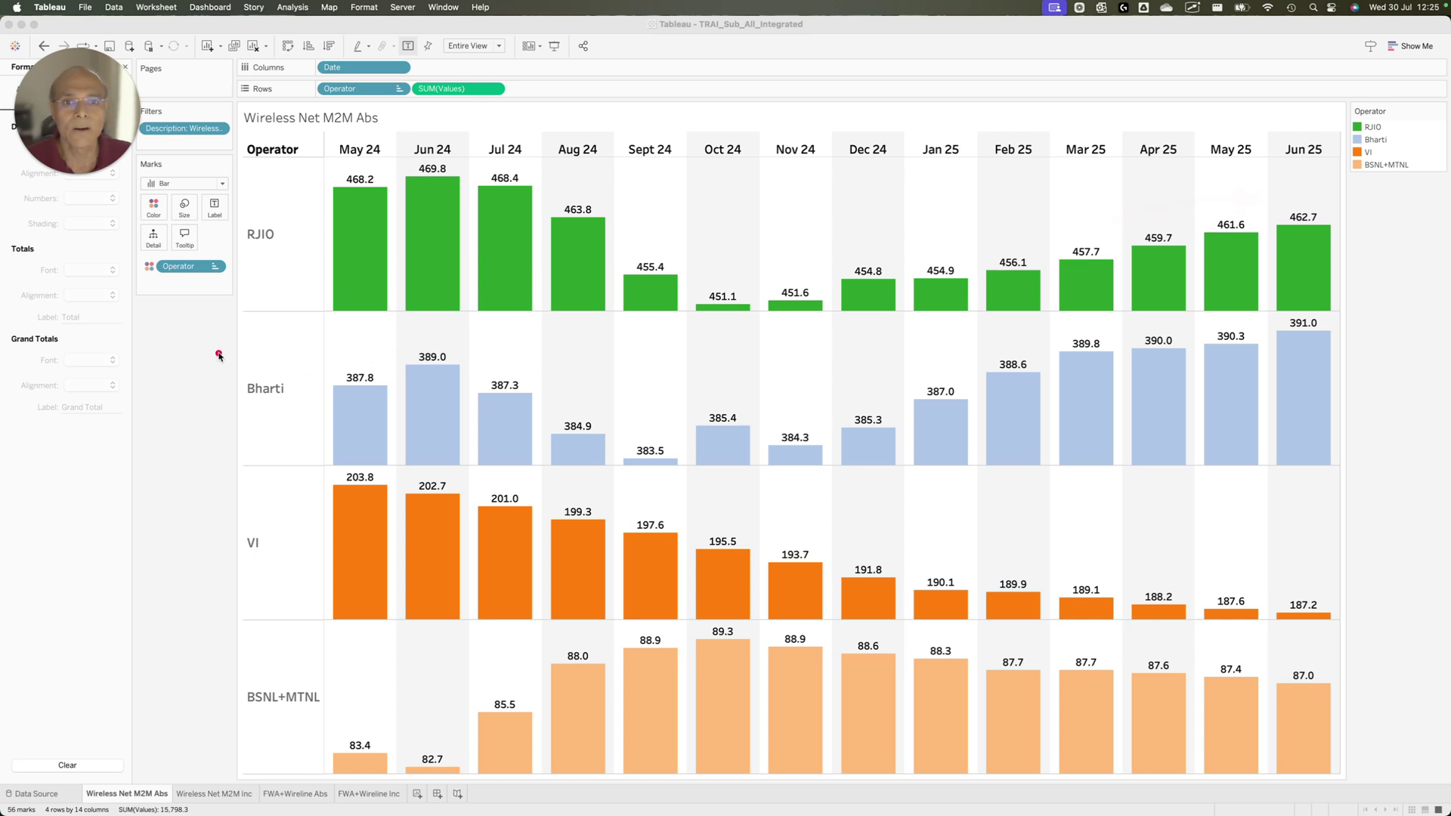
pyautogui.moveTo(212, 348); pyautogui.dragTo(265, 283)
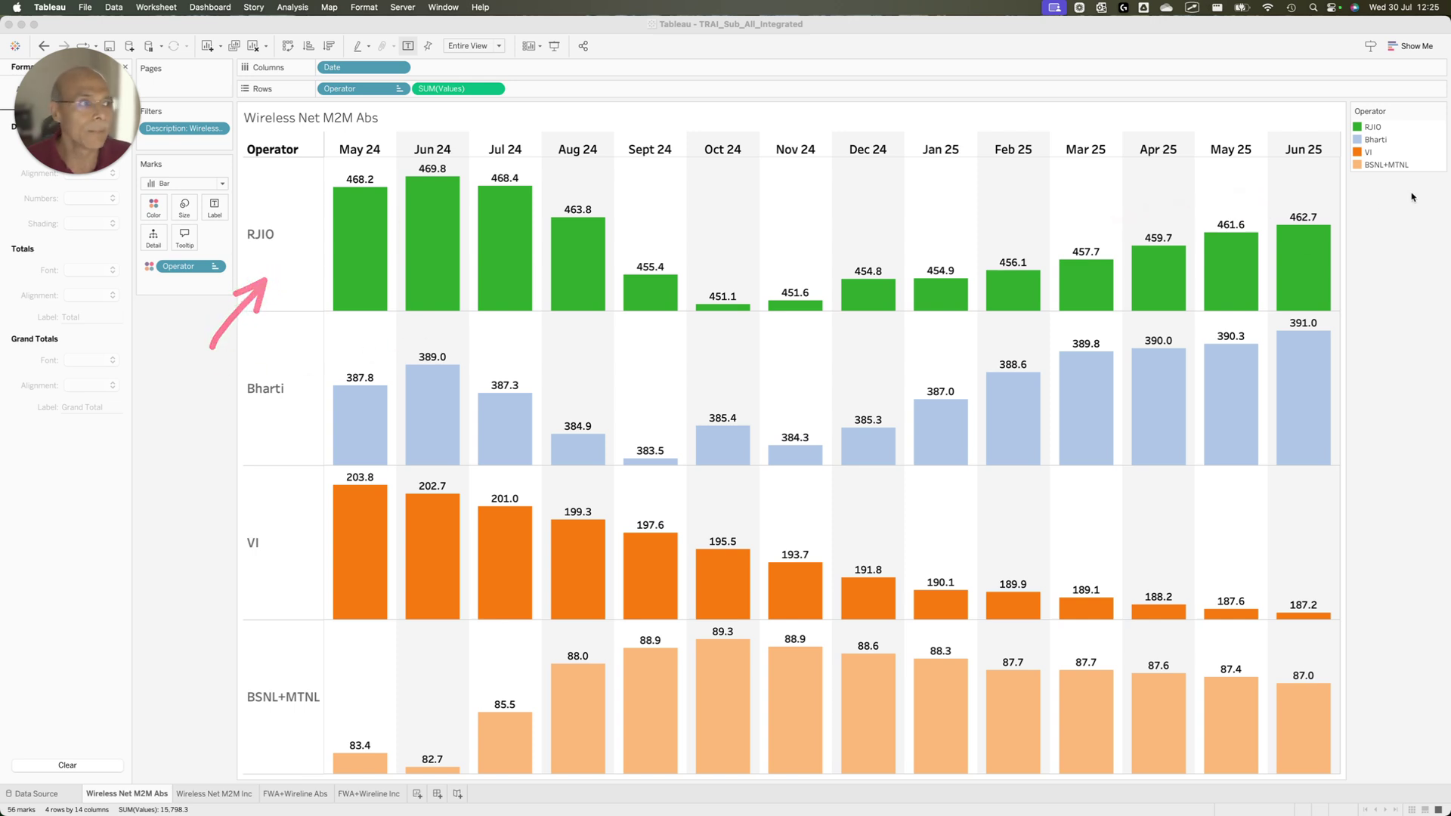
# Mark the Jun 25 values: RJIO 462.7, Bharti 391.0, VI 187.2, BSNL+MTNL 87.0.
pyautogui.moveTo(1220, 180); pyautogui.dragTo(1290, 199)
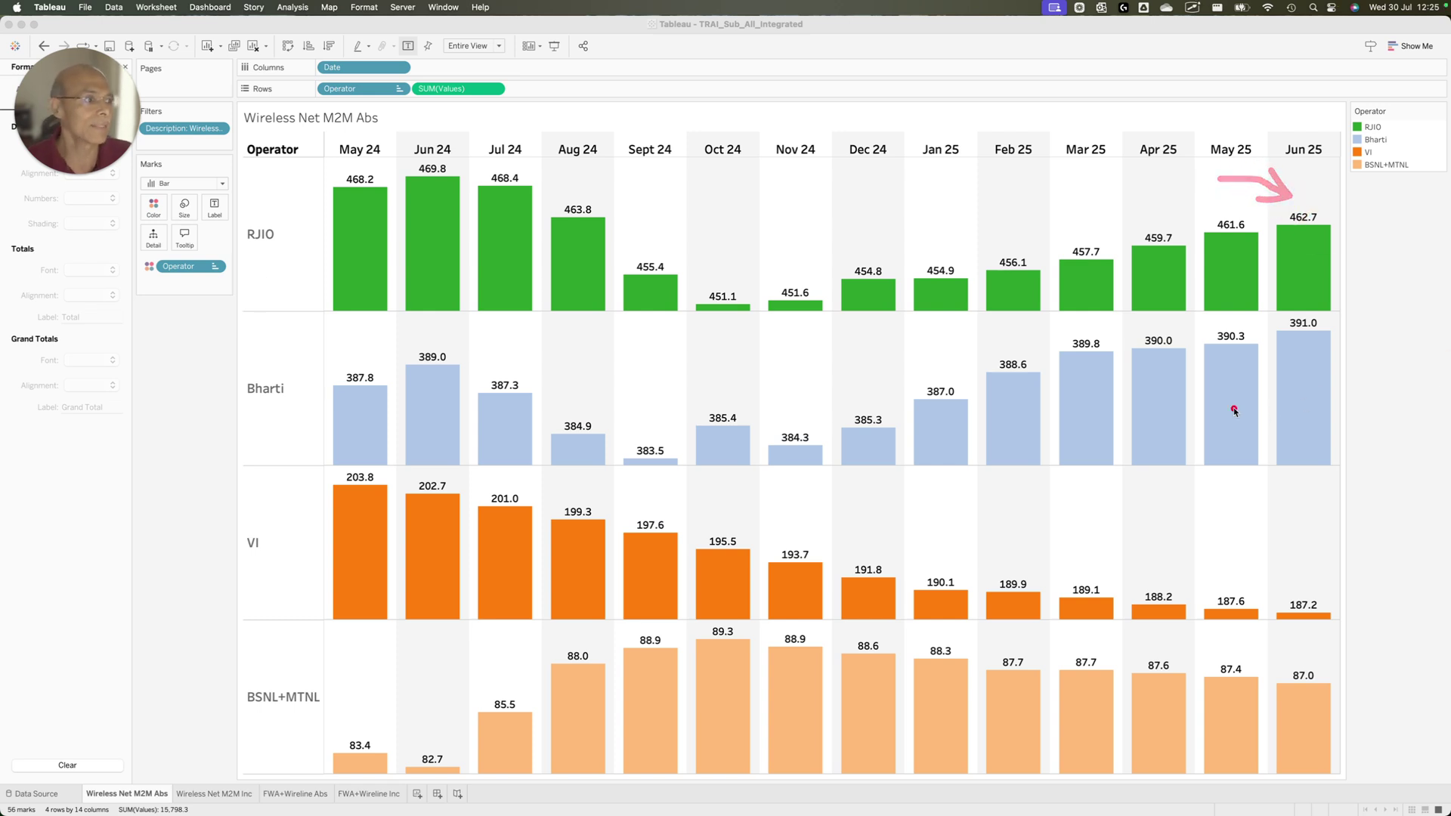
pyautogui.moveTo(1233, 410); pyautogui.dragTo(1292, 345)
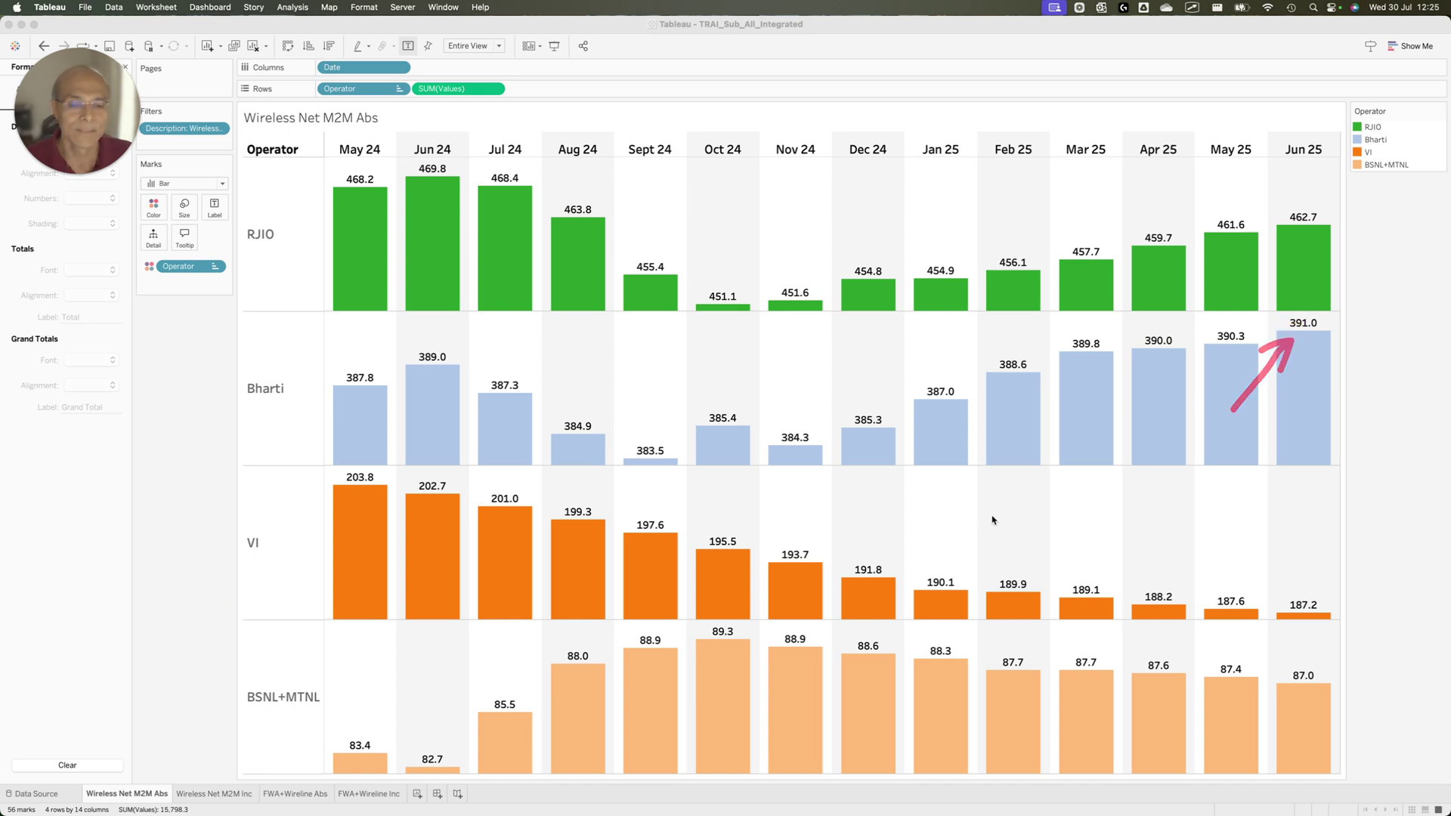
pyautogui.moveTo(1179, 540); pyautogui.dragTo(1300, 591)
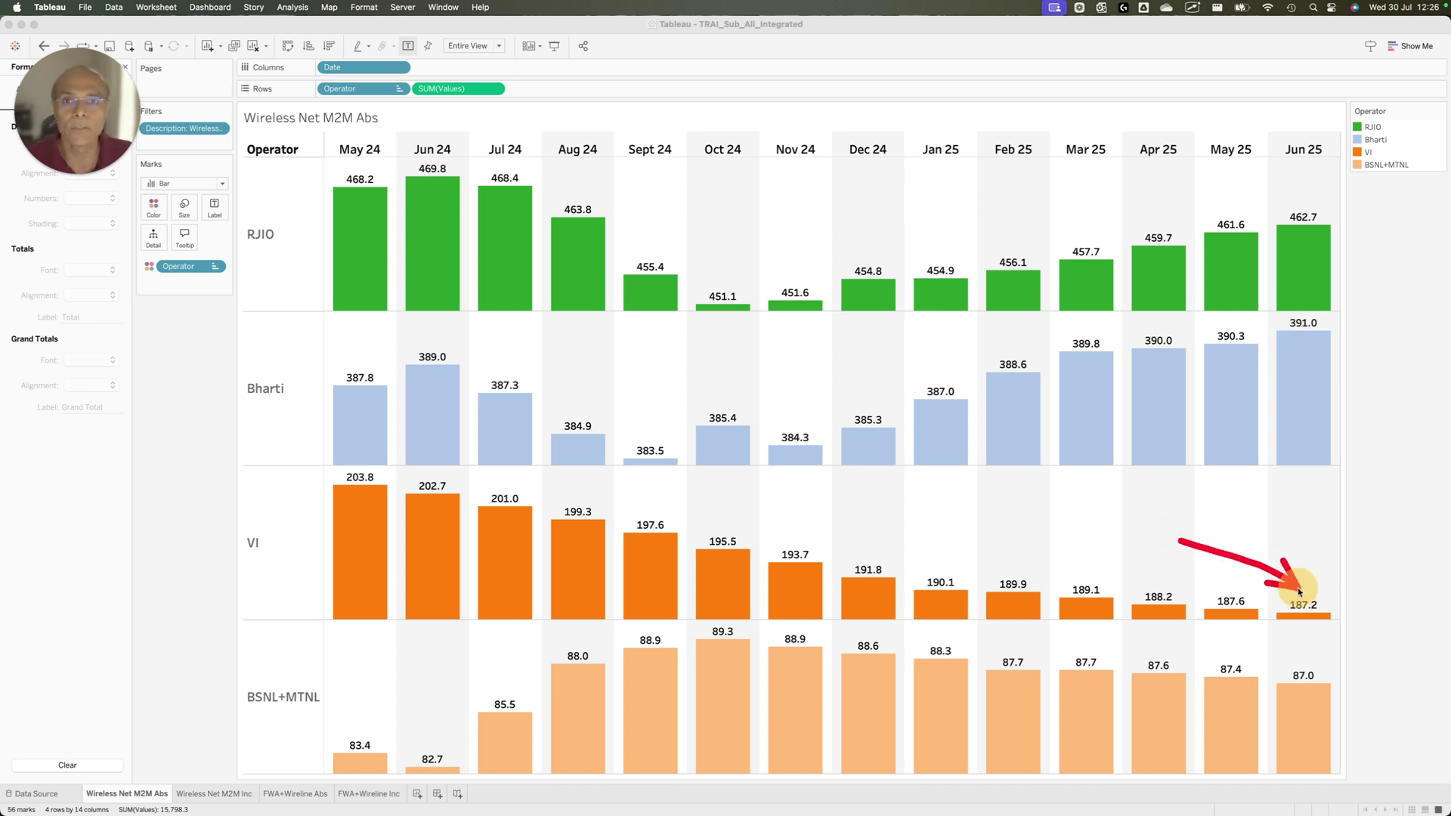
pyautogui.moveTo(1264, 640); pyautogui.dragTo(1306, 665)
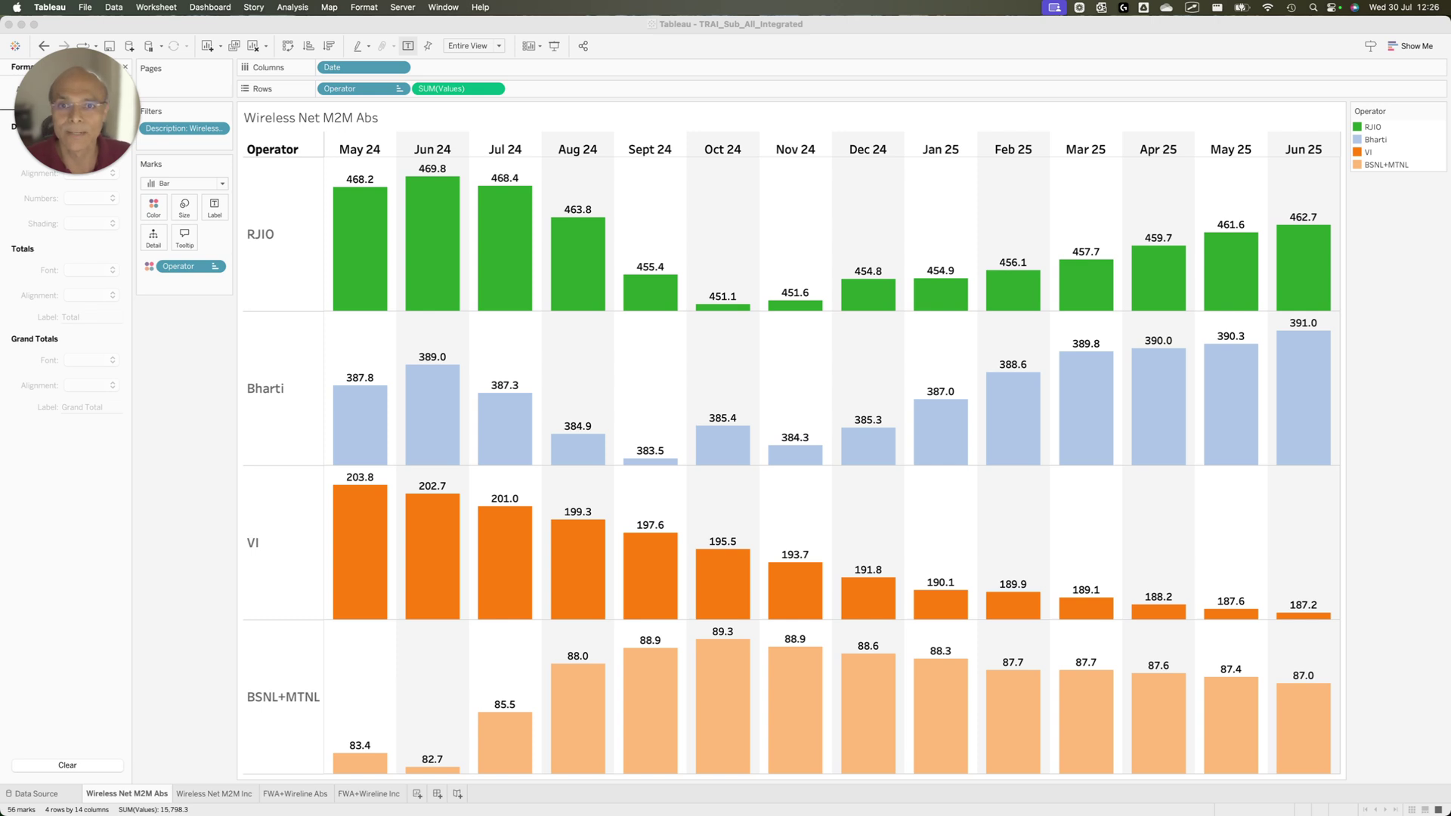
pyautogui.moveTo(1251, 158); pyautogui.dragTo(1351, 775)
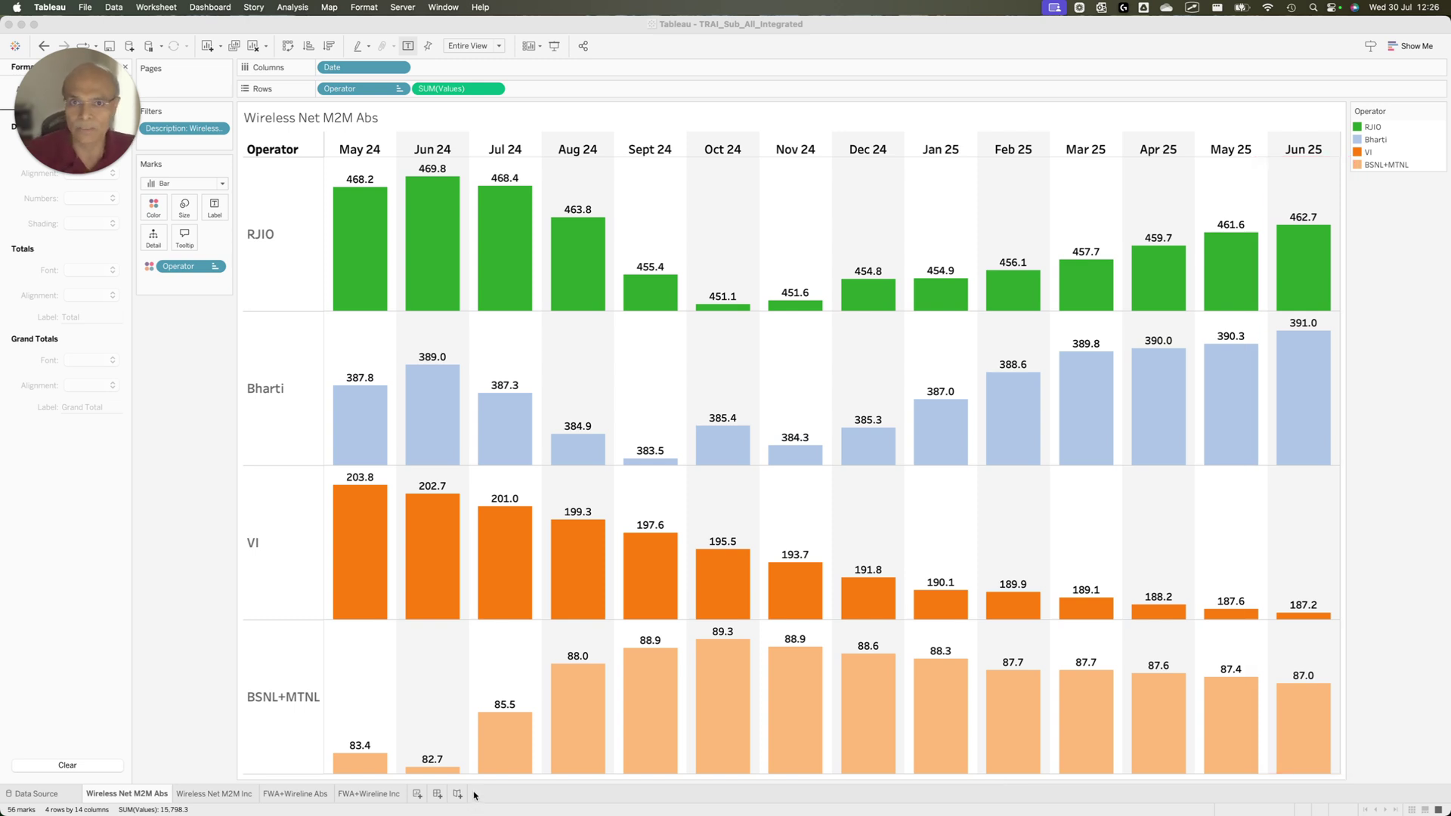
# On Wireless Net M2M Inc, frame Jun 25 changes: RJIO 1.16, Bharti 0.76, VI and BSNL+MTNL declines.
pyautogui.click(227, 794)
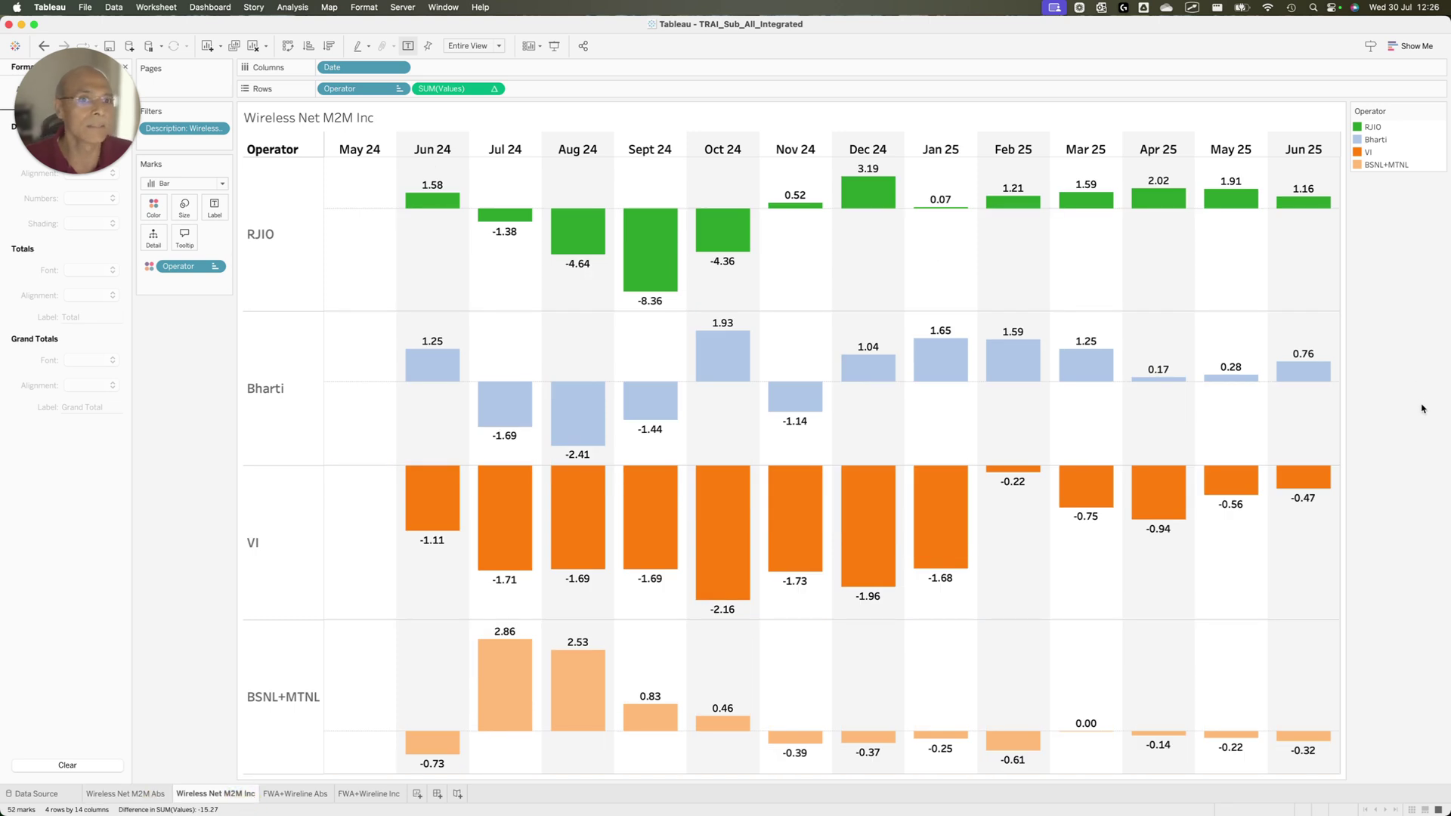
pyautogui.moveTo(1250, 157); pyautogui.dragTo(1364, 243)
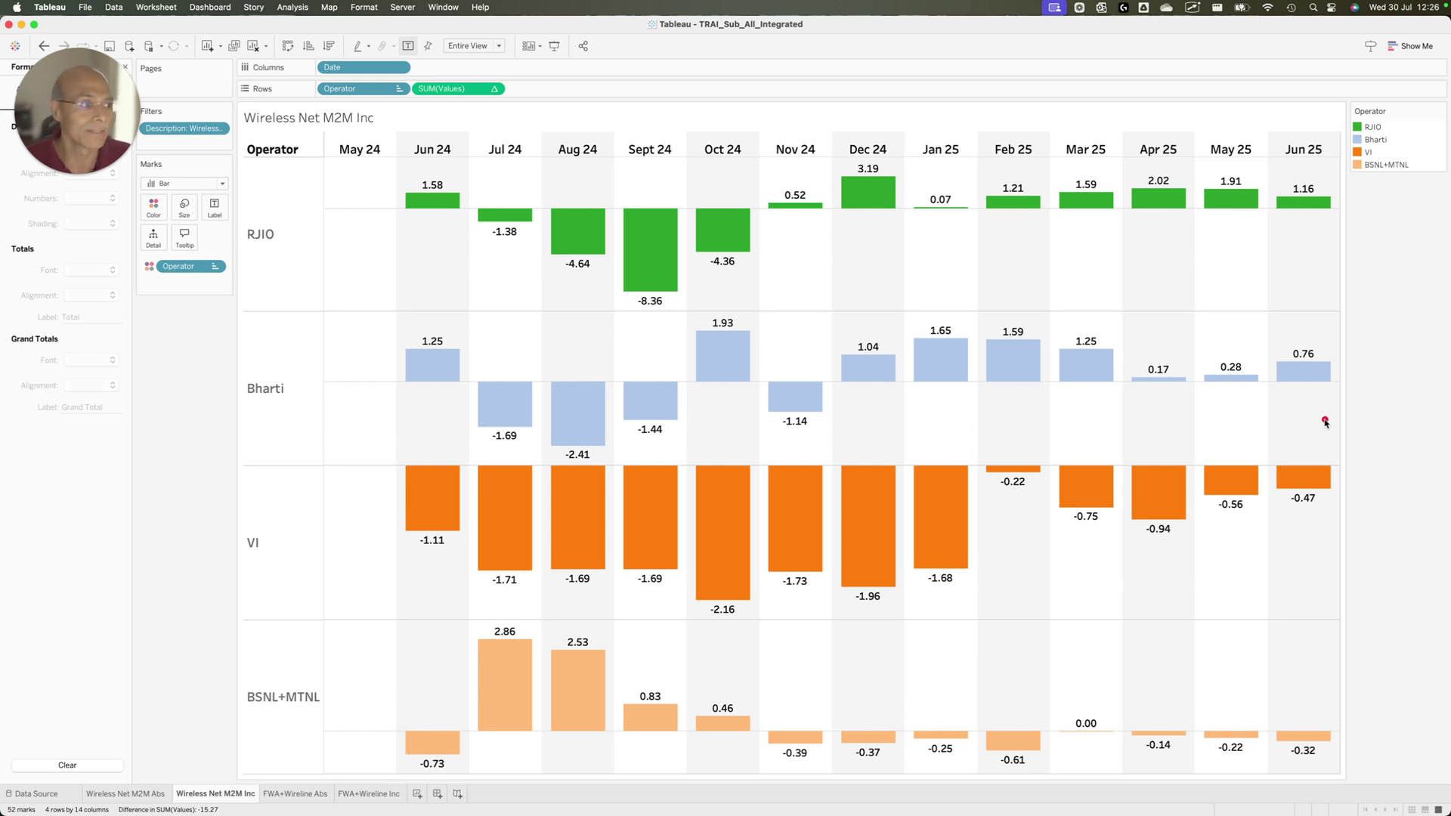
pyautogui.moveTo(1258, 315); pyautogui.dragTo(1356, 405)
pyautogui.moveTo(1236, 412); pyautogui.dragTo(1394, 559)
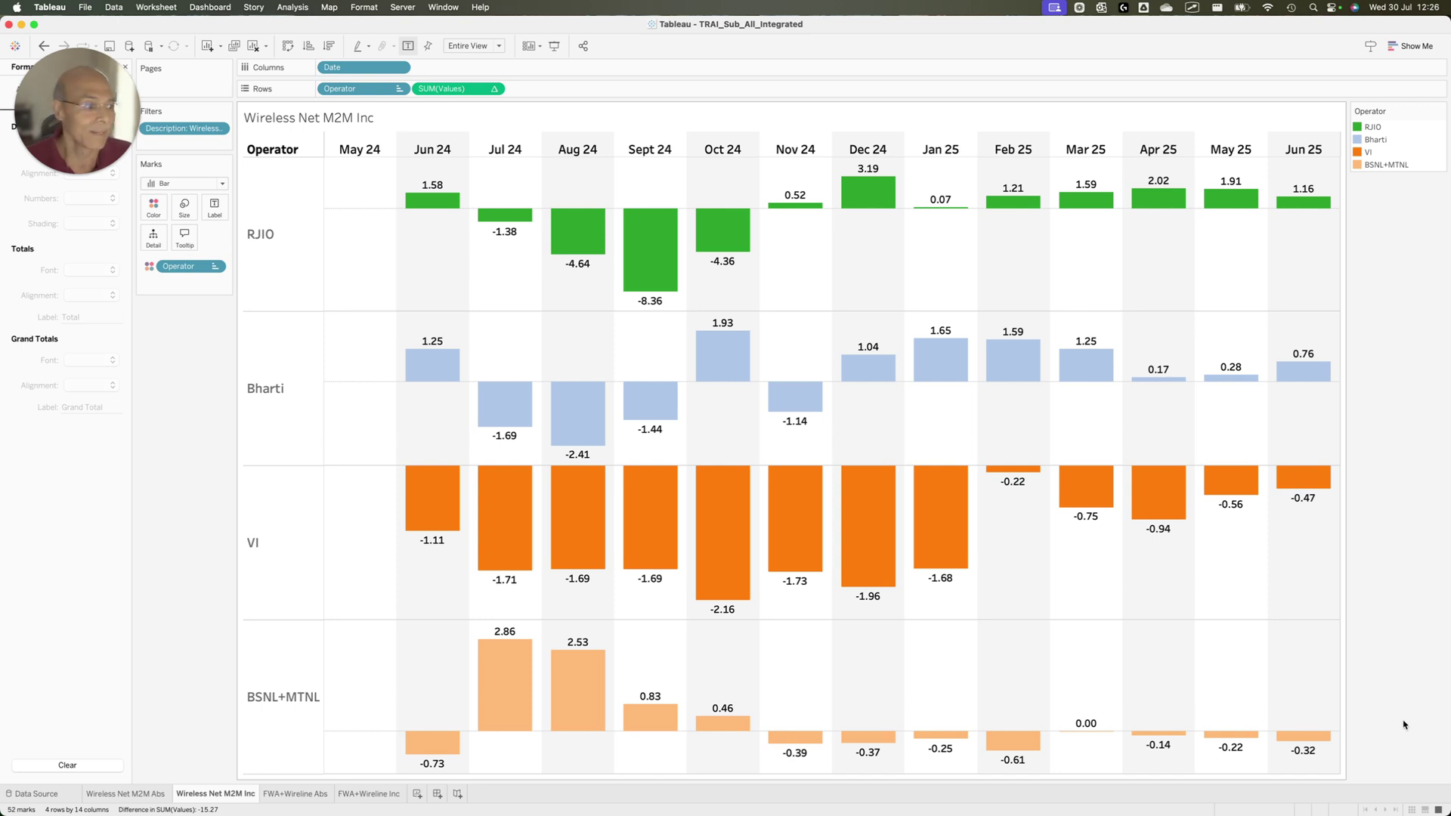
pyautogui.moveTo(1249, 699); pyautogui.dragTo(1369, 788)
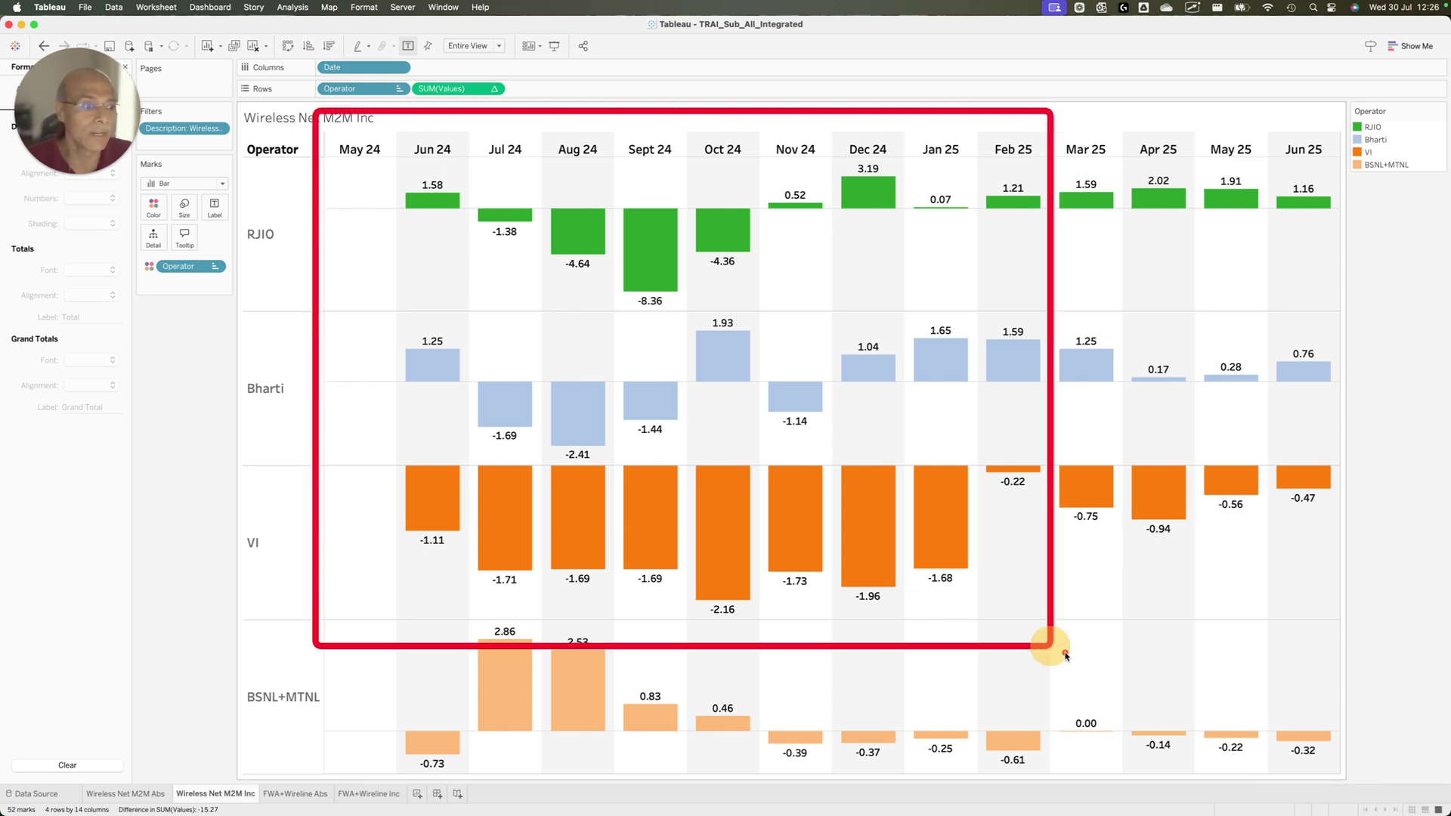
pyautogui.moveTo(1122, 680); pyautogui.dragTo(1417, 778)
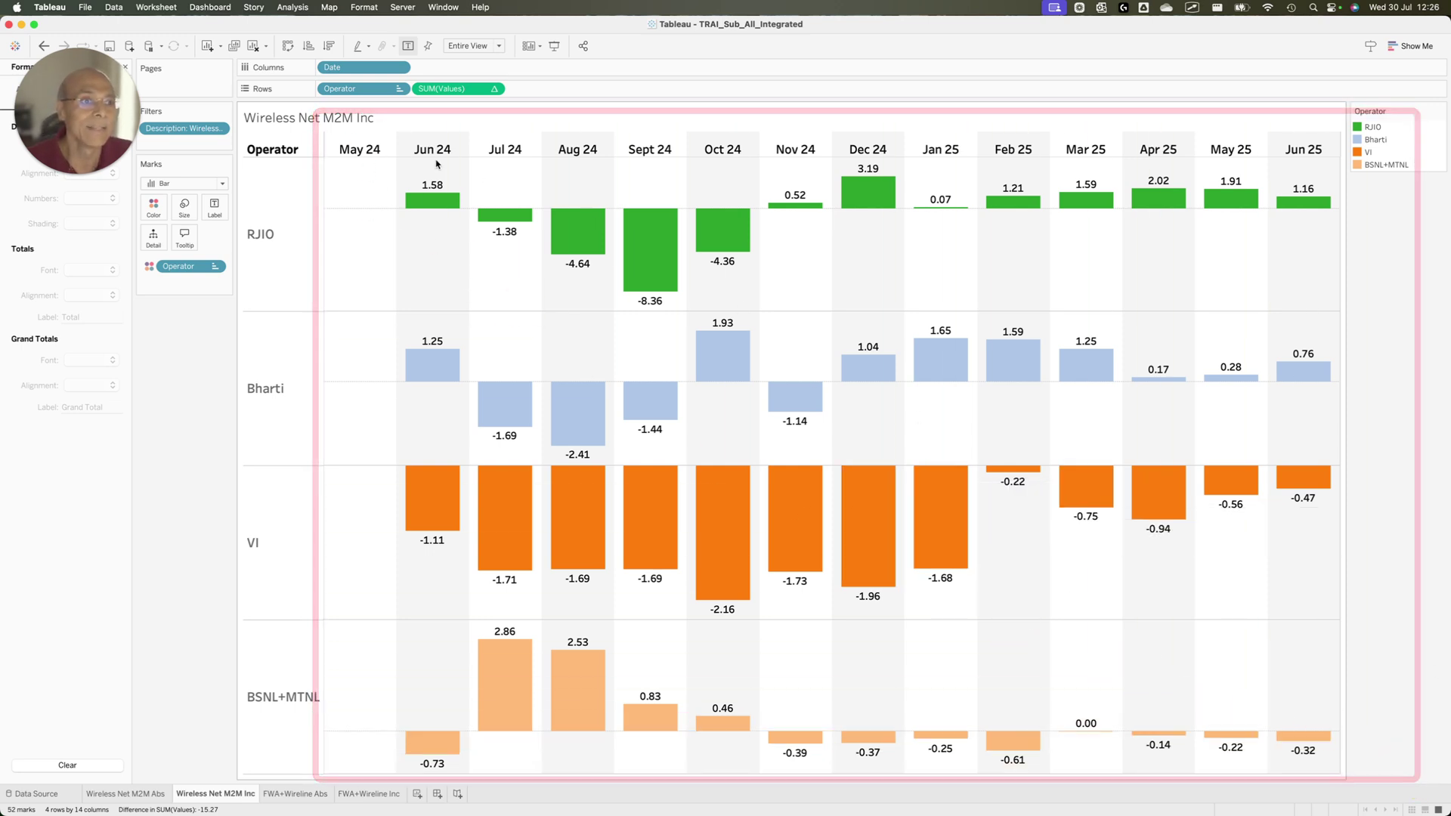
pyautogui.moveTo(831, 511)
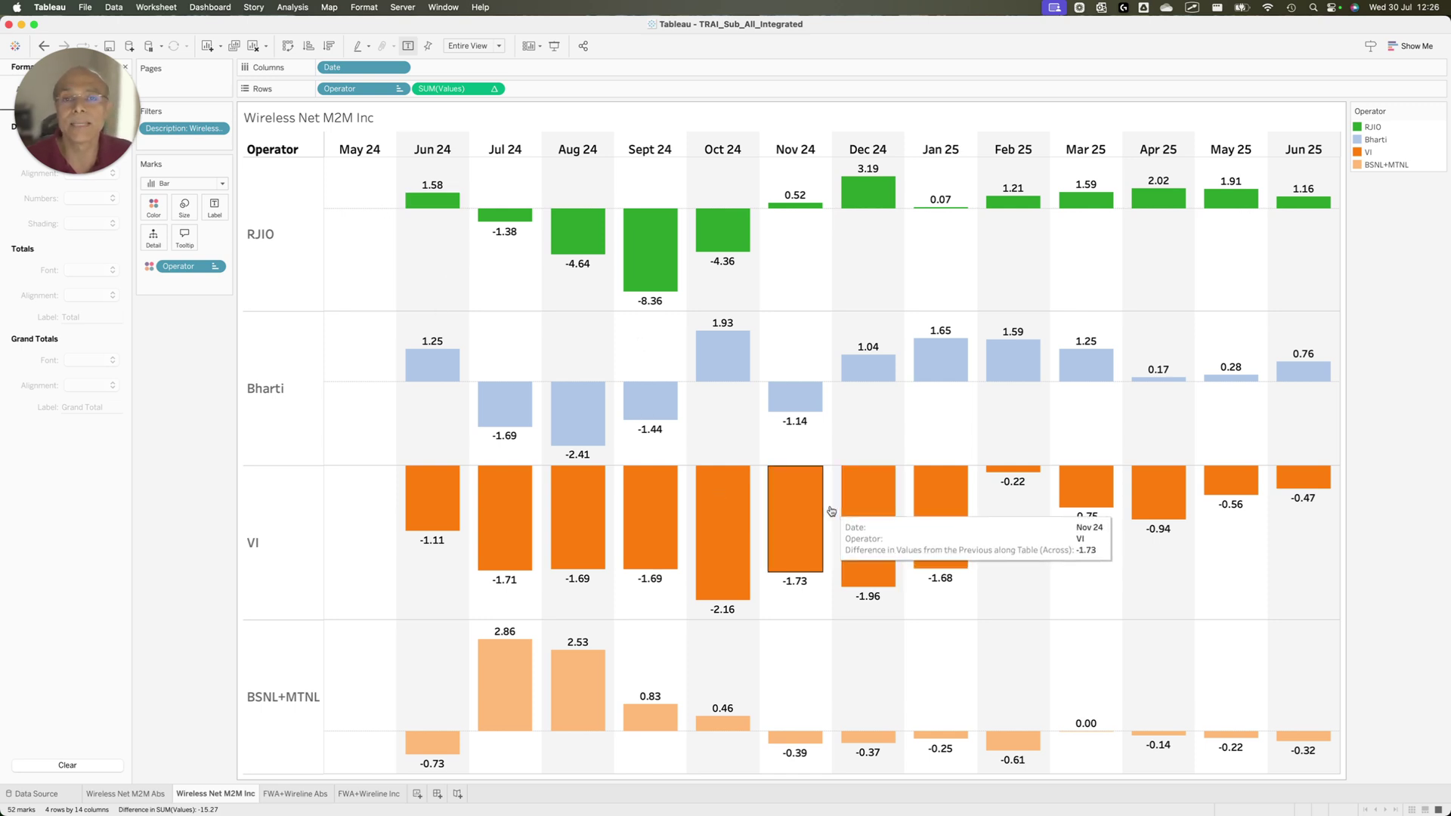
pyautogui.moveTo(303, 139)
pyautogui.mouseDown()
pyautogui.moveTo(787, 315)
pyautogui.moveTo(1421, 325)
pyautogui.mouseUp()
# Glance at Chrome, then frame the wireless subscriber base table in the TRAI PDF.
pyautogui.hotkey('ctrl', 'Up')
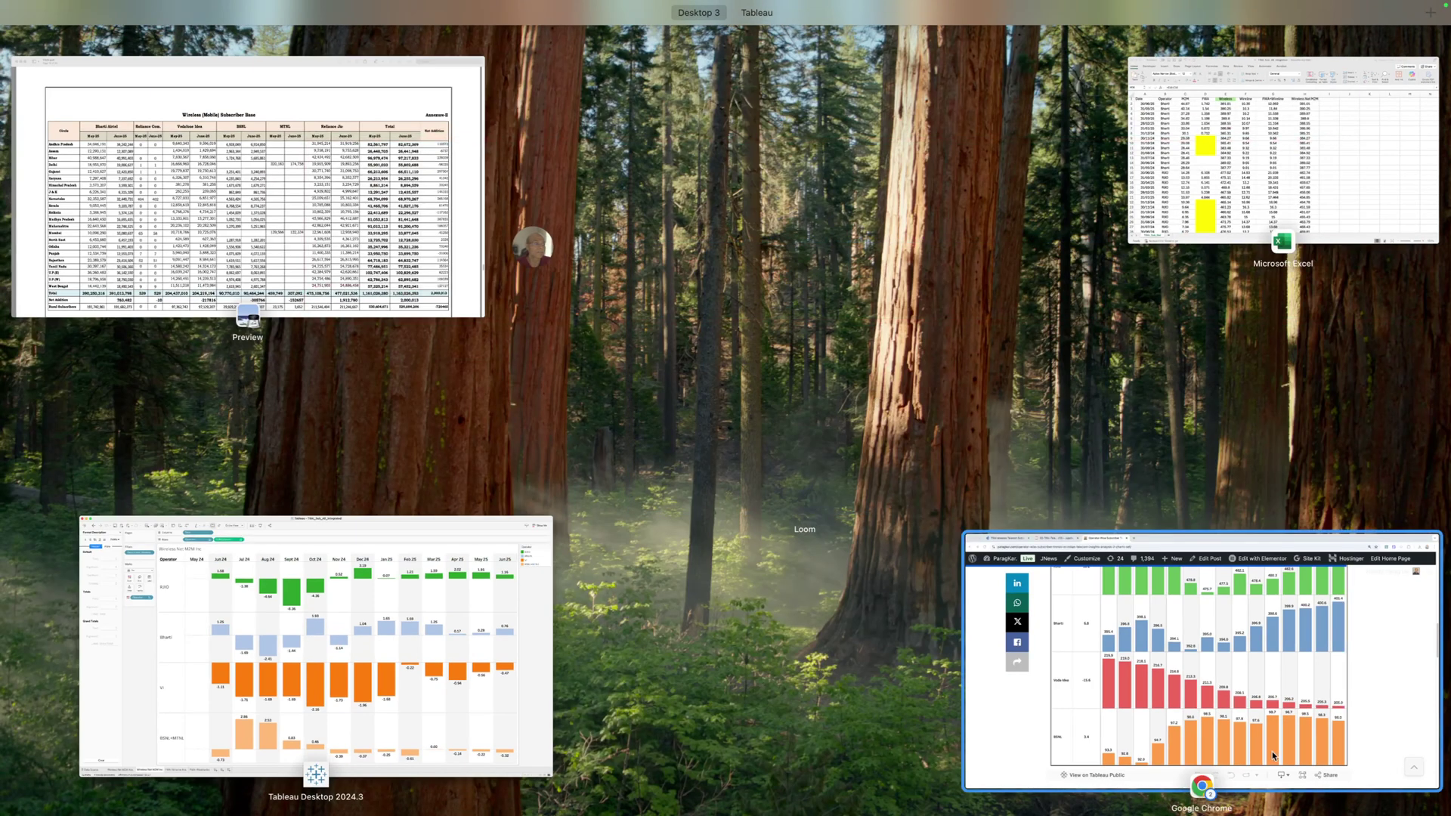
pyautogui.click(1272, 755)
pyautogui.scroll(5, 627, 429)
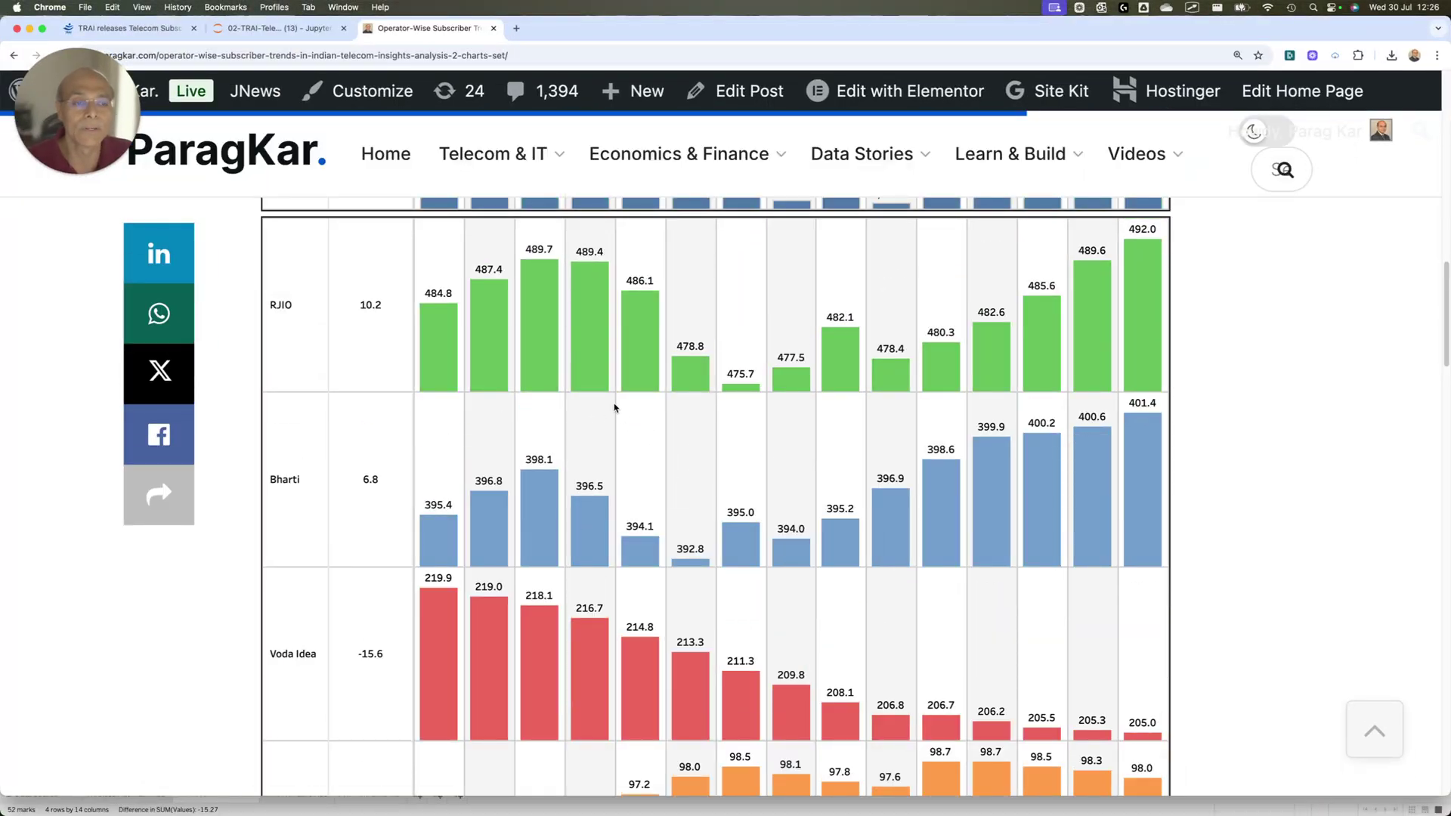
pyautogui.hotkey('ctrl', 'Up')
pyautogui.click(260, 617)
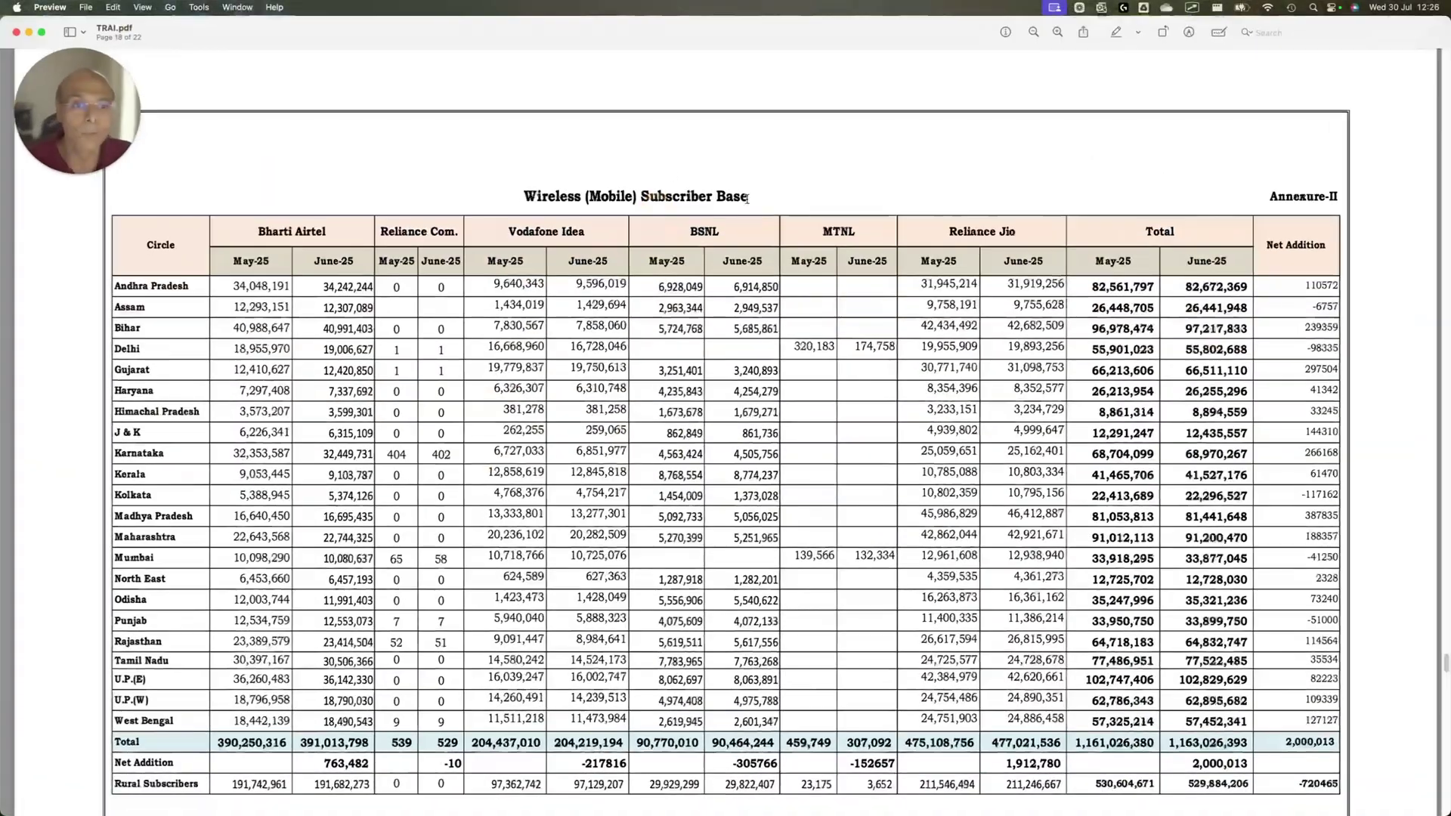
pyautogui.moveTo(91, 204); pyautogui.dragTo(1357, 779)
# Back in Chrome, frame the ParagKar article title and scroll down to the operator trend dashboard.
pyautogui.hotkey('ctrl', 'Up')
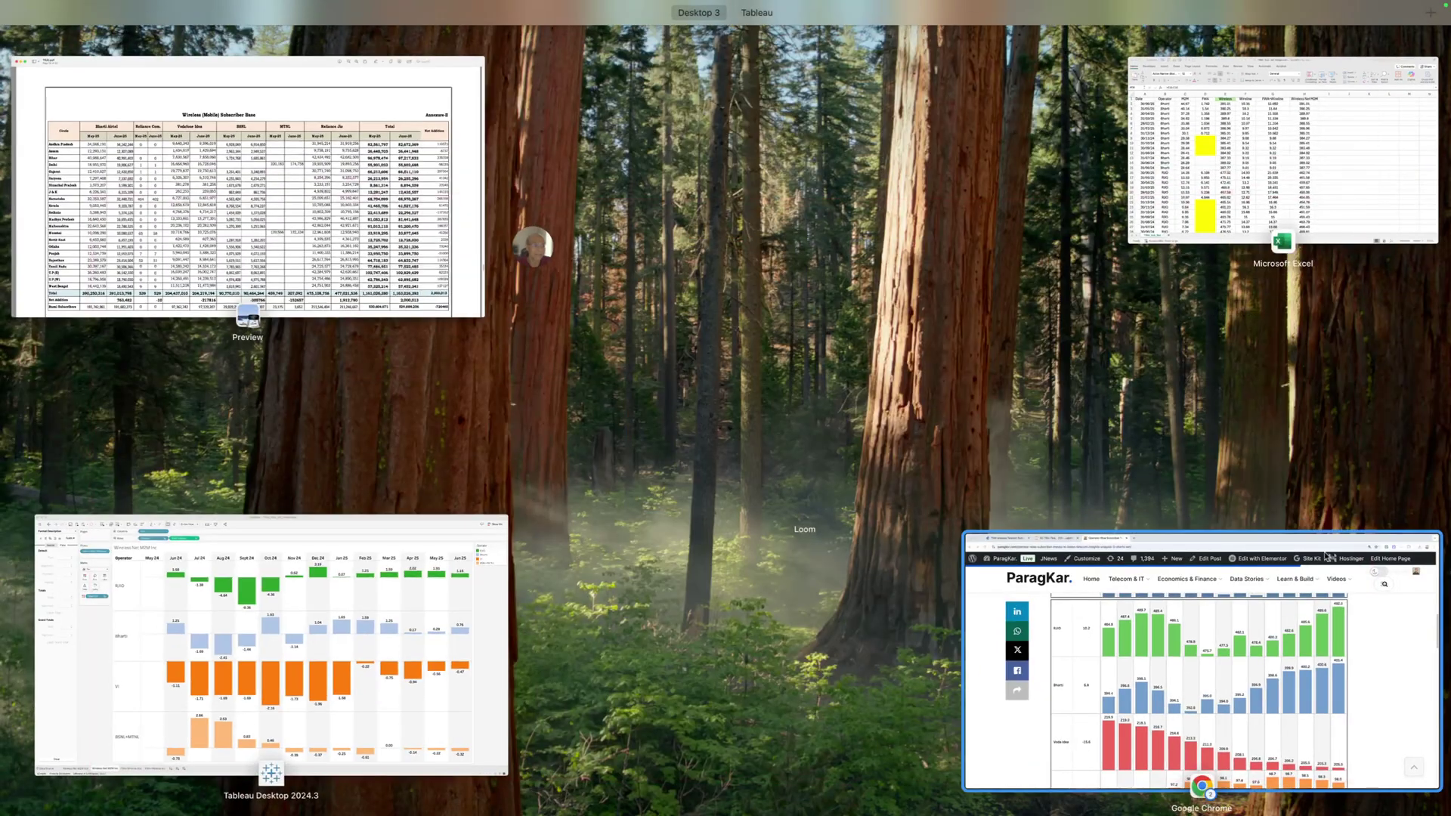
pyautogui.click(1365, 616)
pyautogui.moveTo(607, 332)
pyautogui.scroll(10, 597, 325)
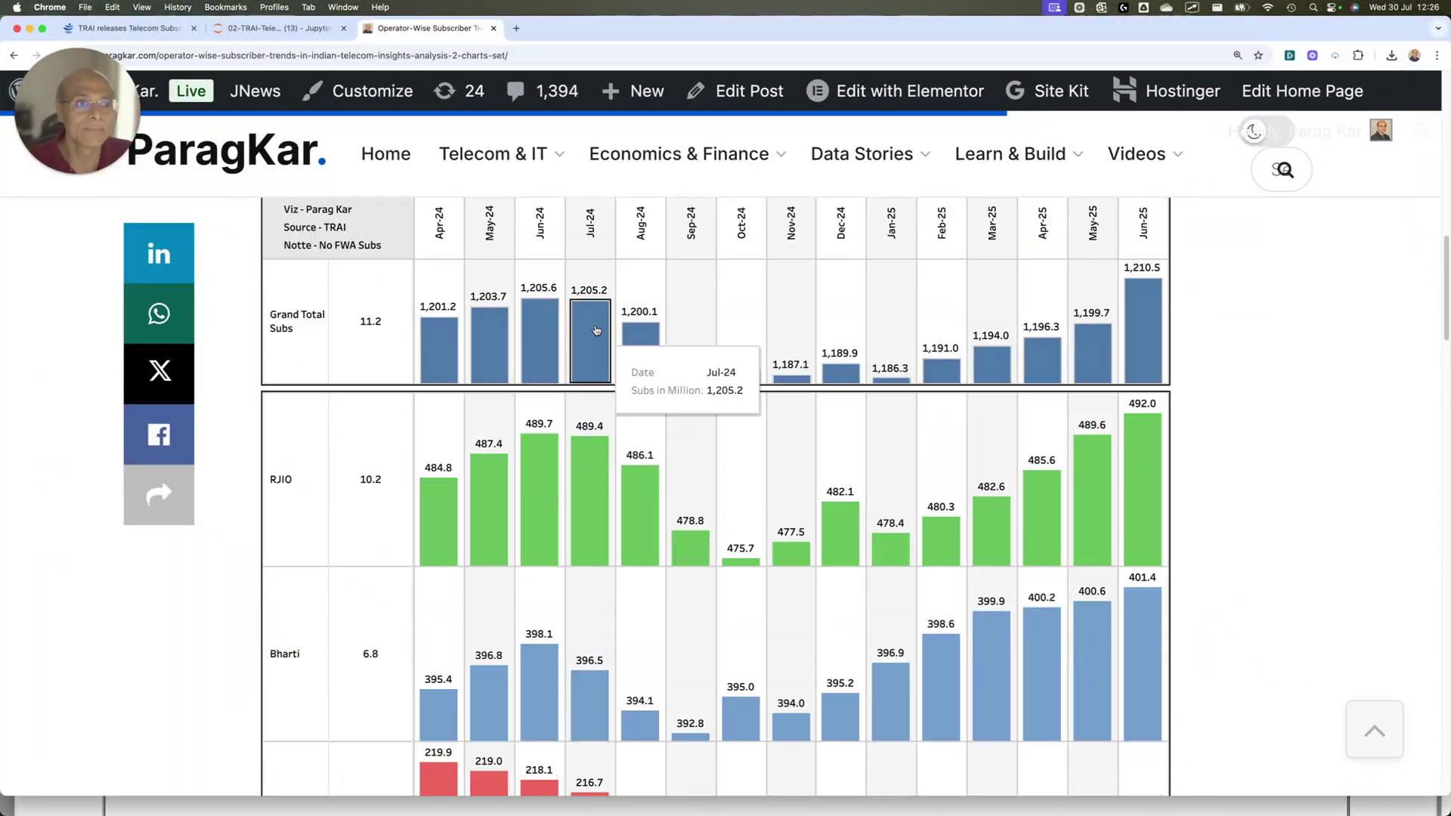
pyautogui.scroll(10, 568, 295)
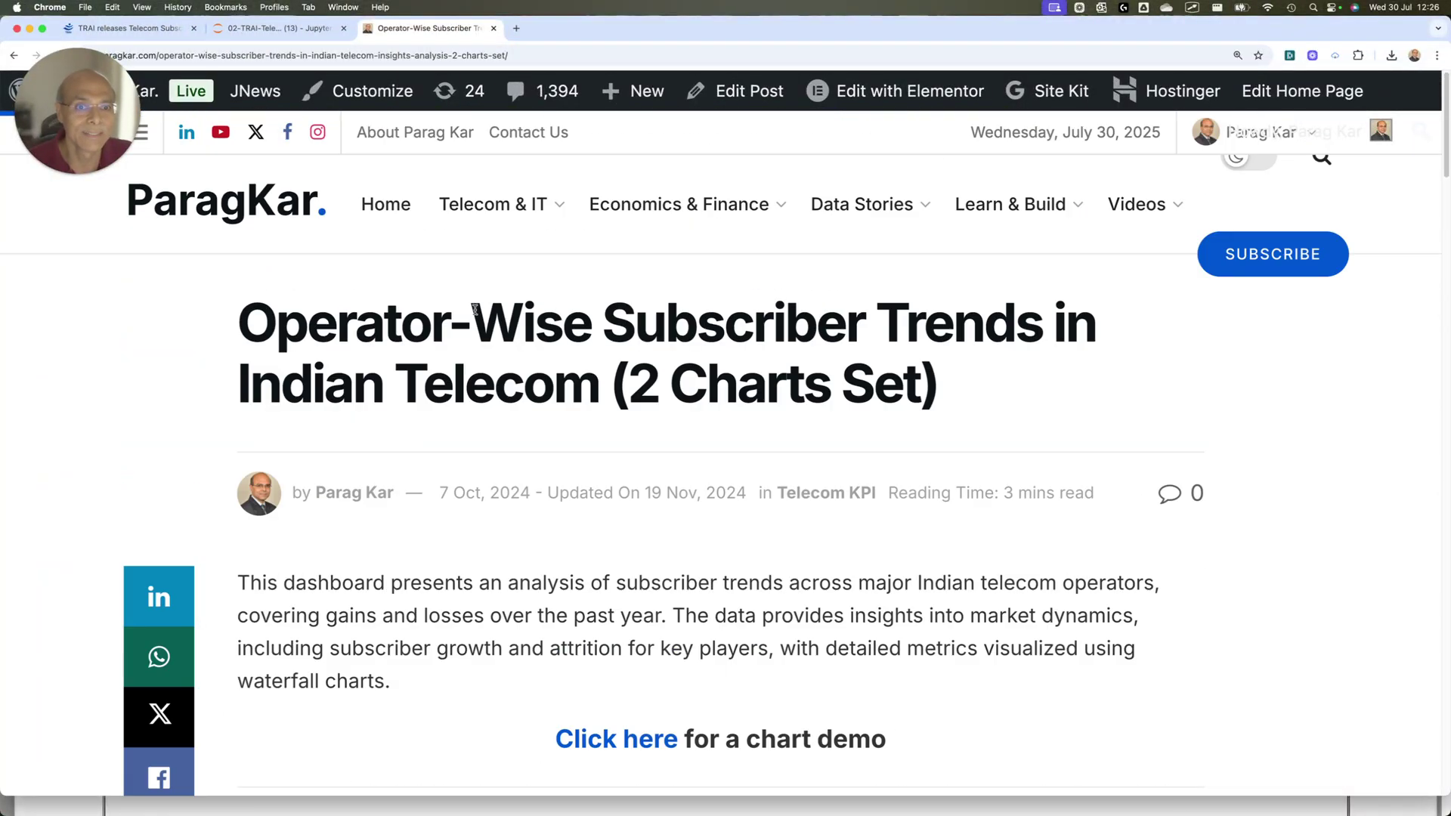
pyautogui.moveTo(98, 251); pyautogui.dragTo(1188, 434)
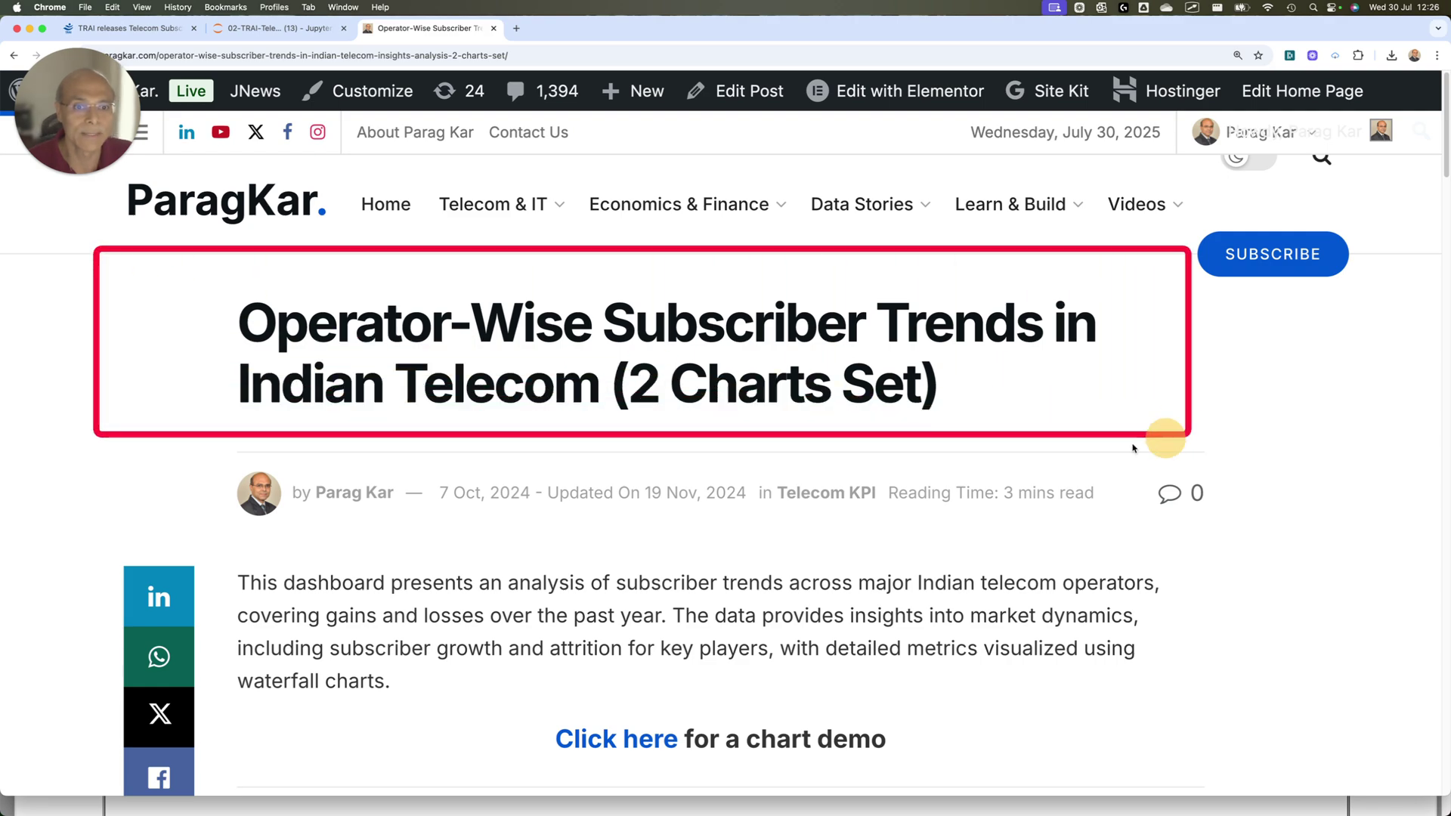
pyautogui.scroll(-10, 916, 404)
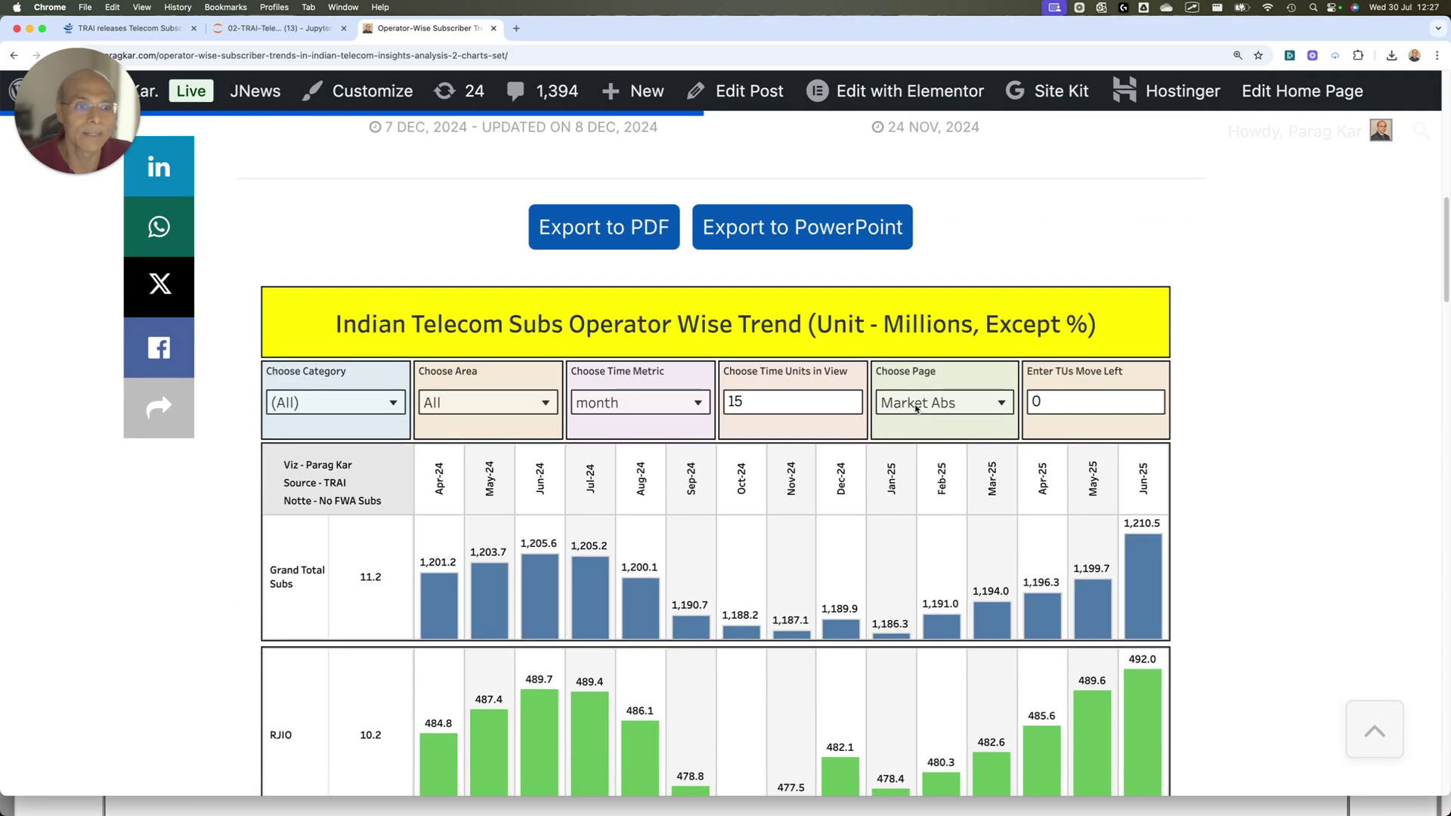
pyautogui.moveTo(846, 339); pyautogui.dragTo(1066, 453)
pyautogui.scroll(-3, 1065, 454)
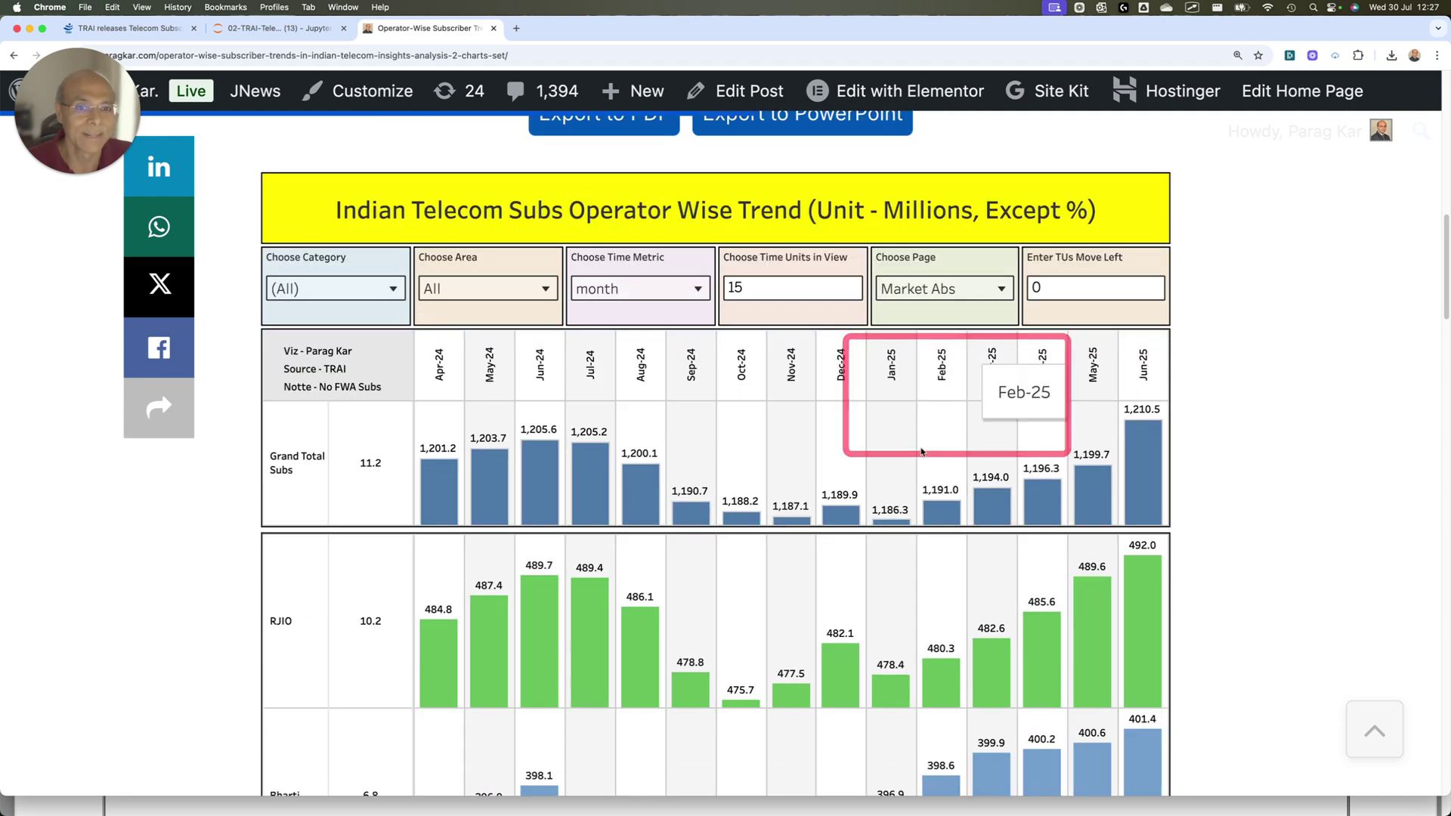
# Filter the dashboard to Wireless subscribers and switch it to the Market Inc page.
pyautogui.click(385, 291)
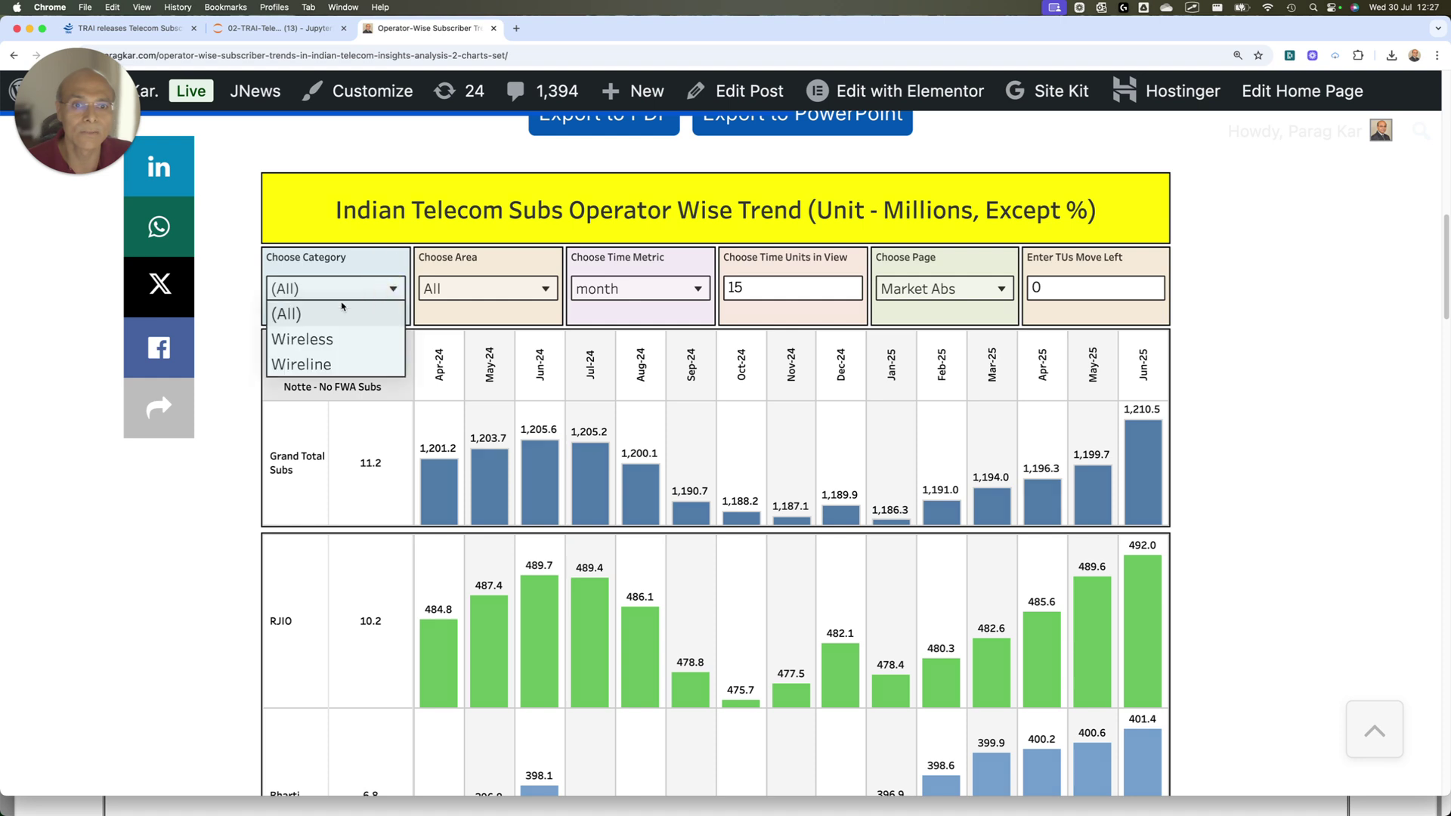
pyautogui.click(321, 346)
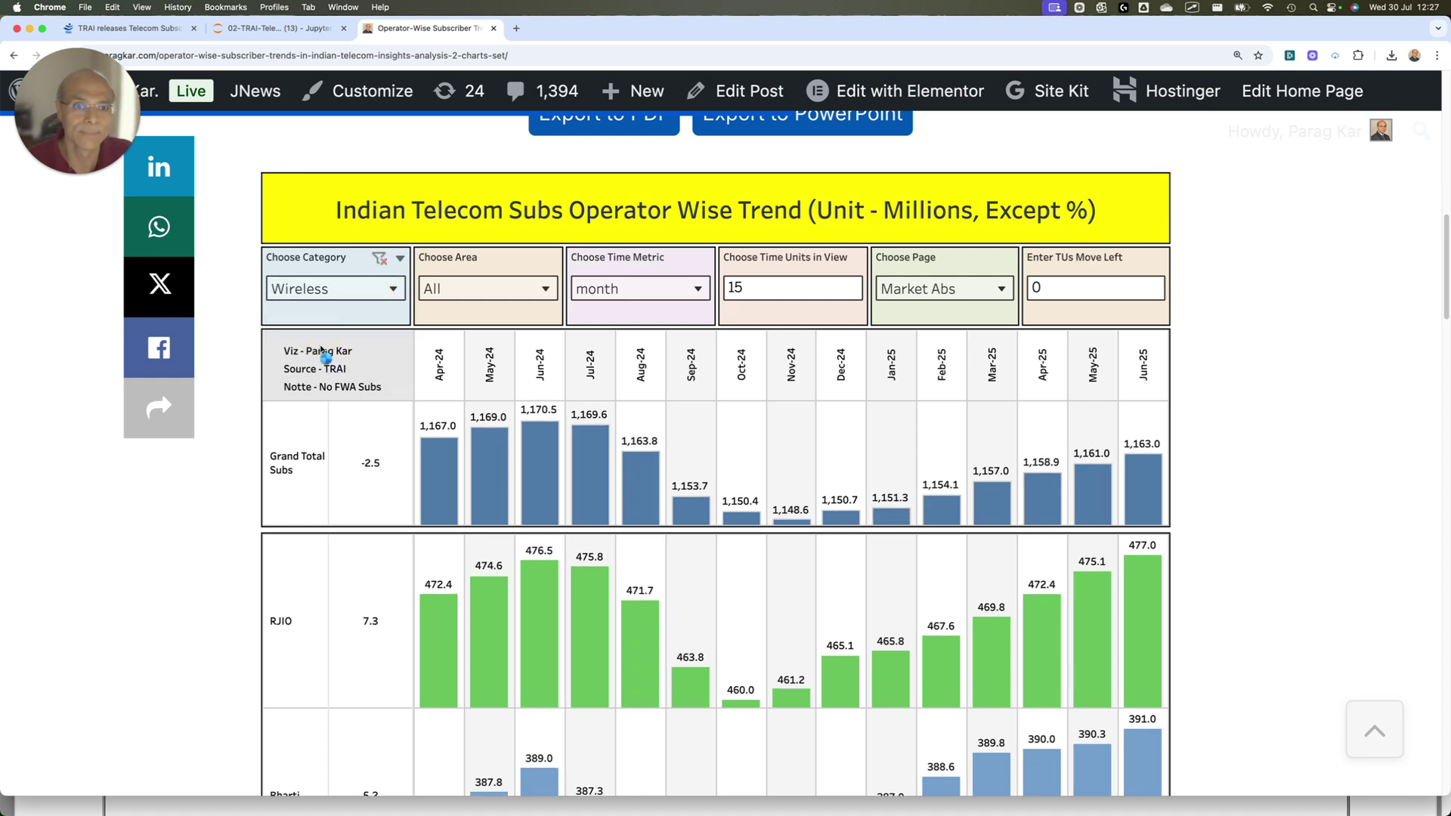
pyautogui.click(948, 290)
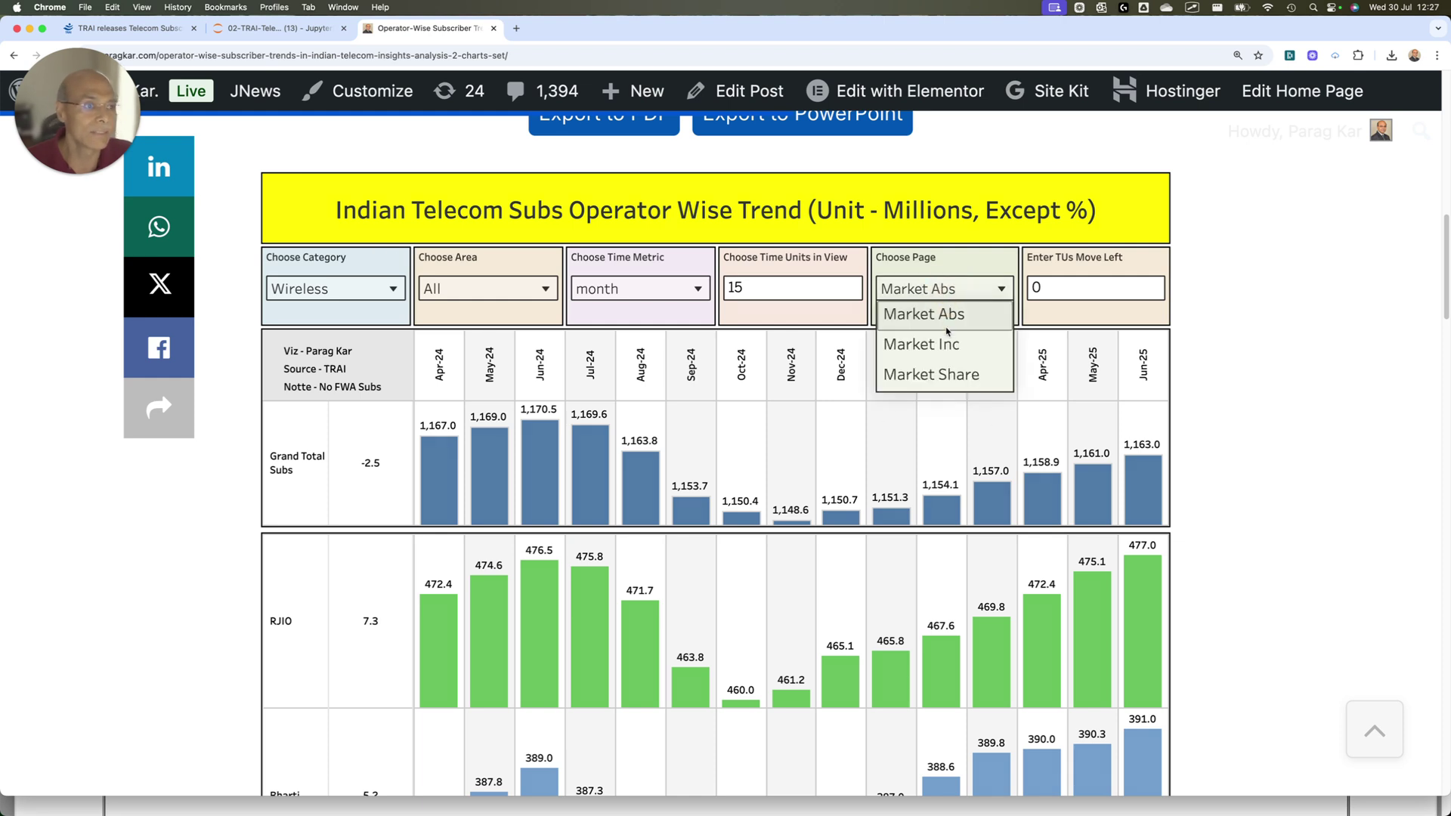
pyautogui.click(946, 340)
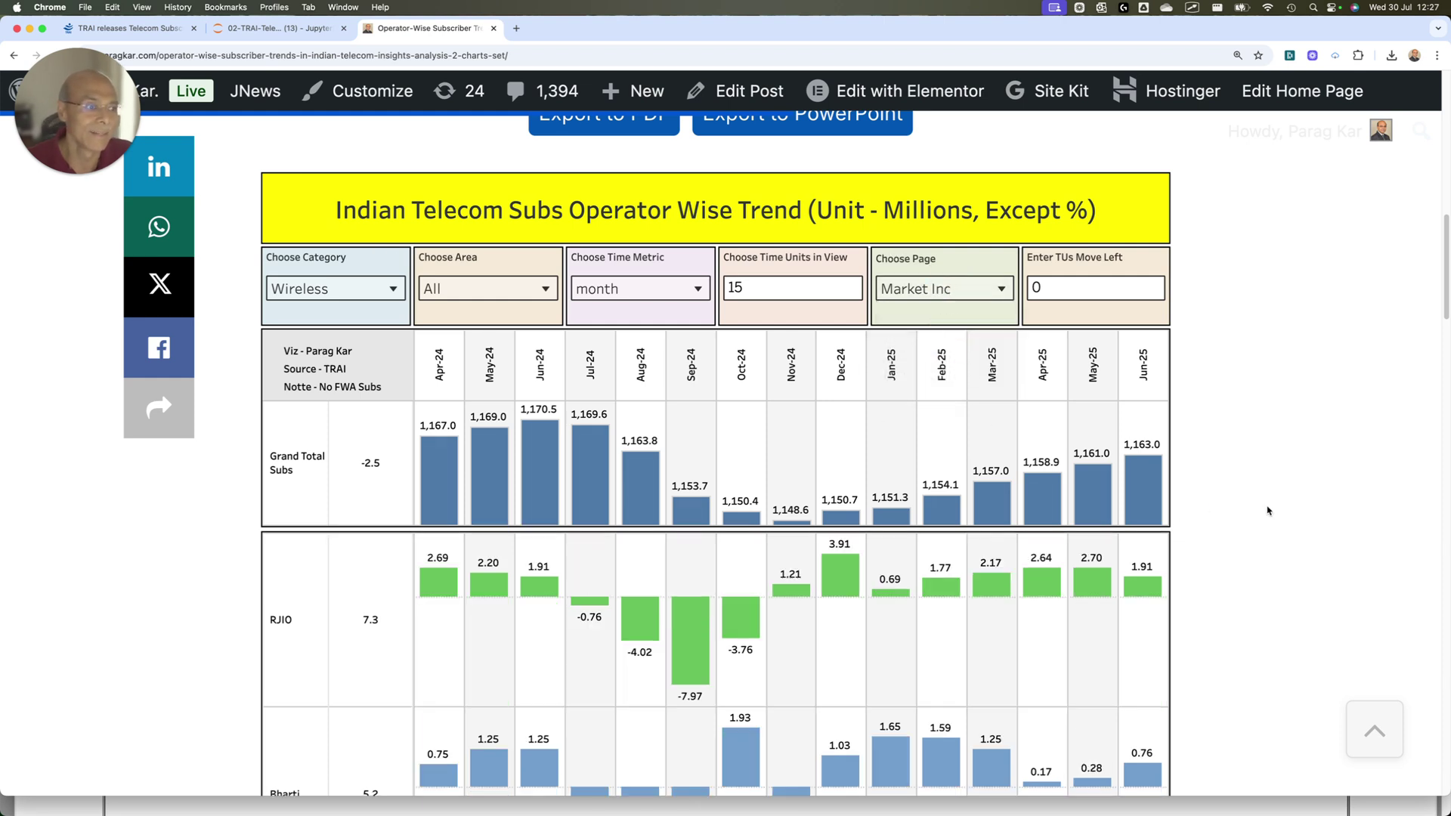
# Mark RJIO's Jun-25 net addition of 1.91 on the Market Inc chart.
pyautogui.scroll(-3, 1268, 509)
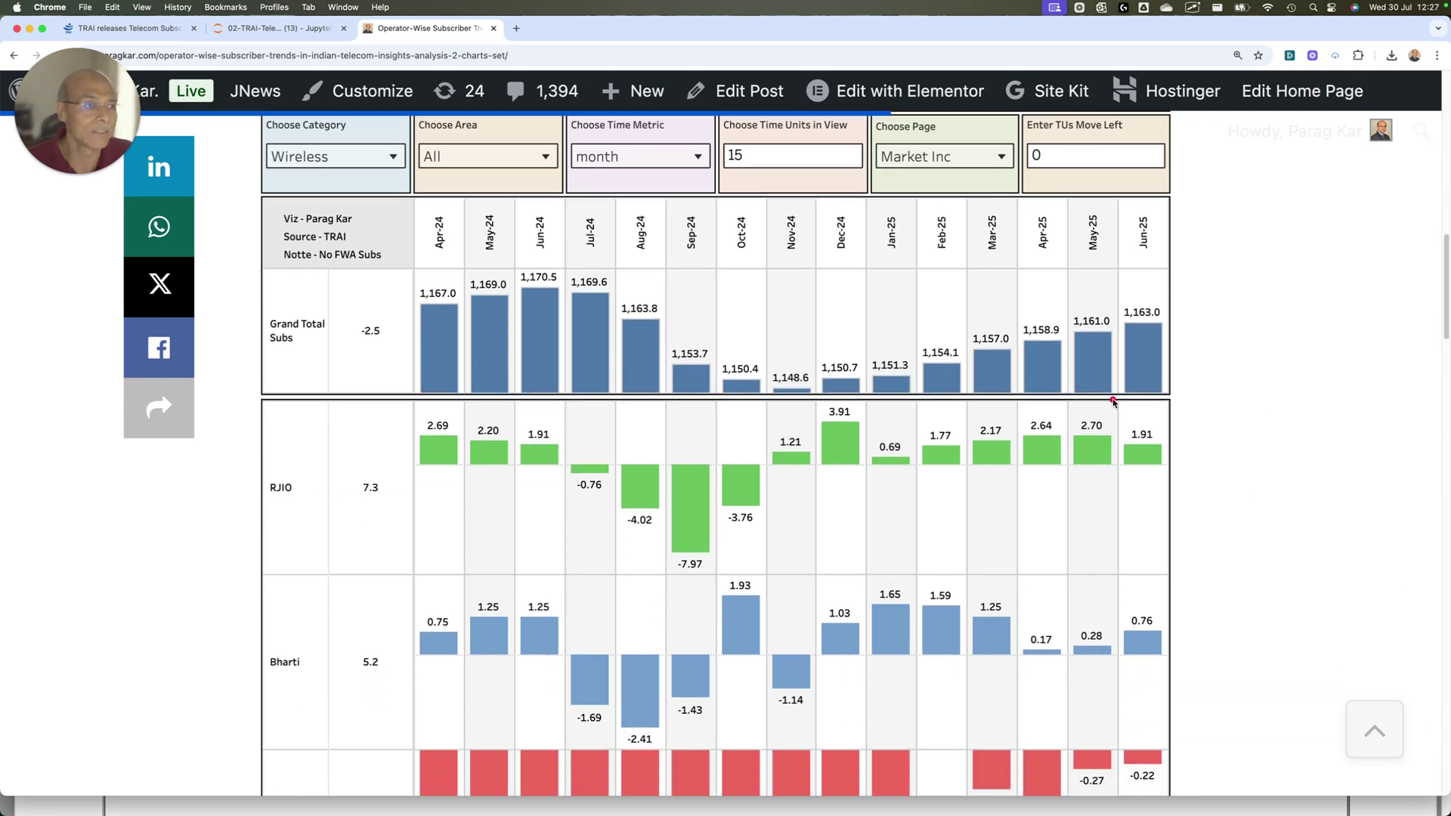
pyautogui.moveTo(1112, 400); pyautogui.dragTo(1188, 502)
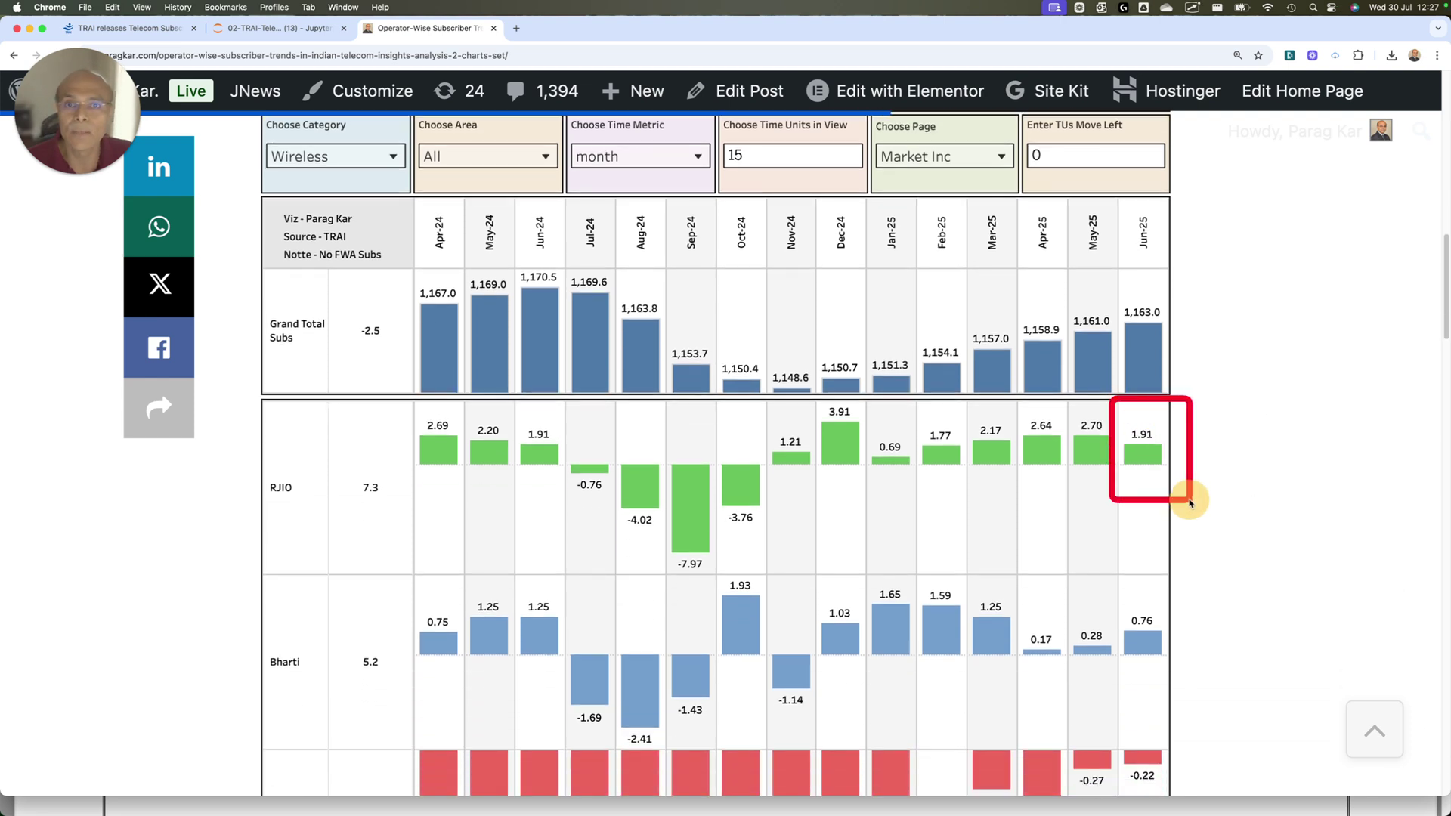
pyautogui.moveTo(840, 423)
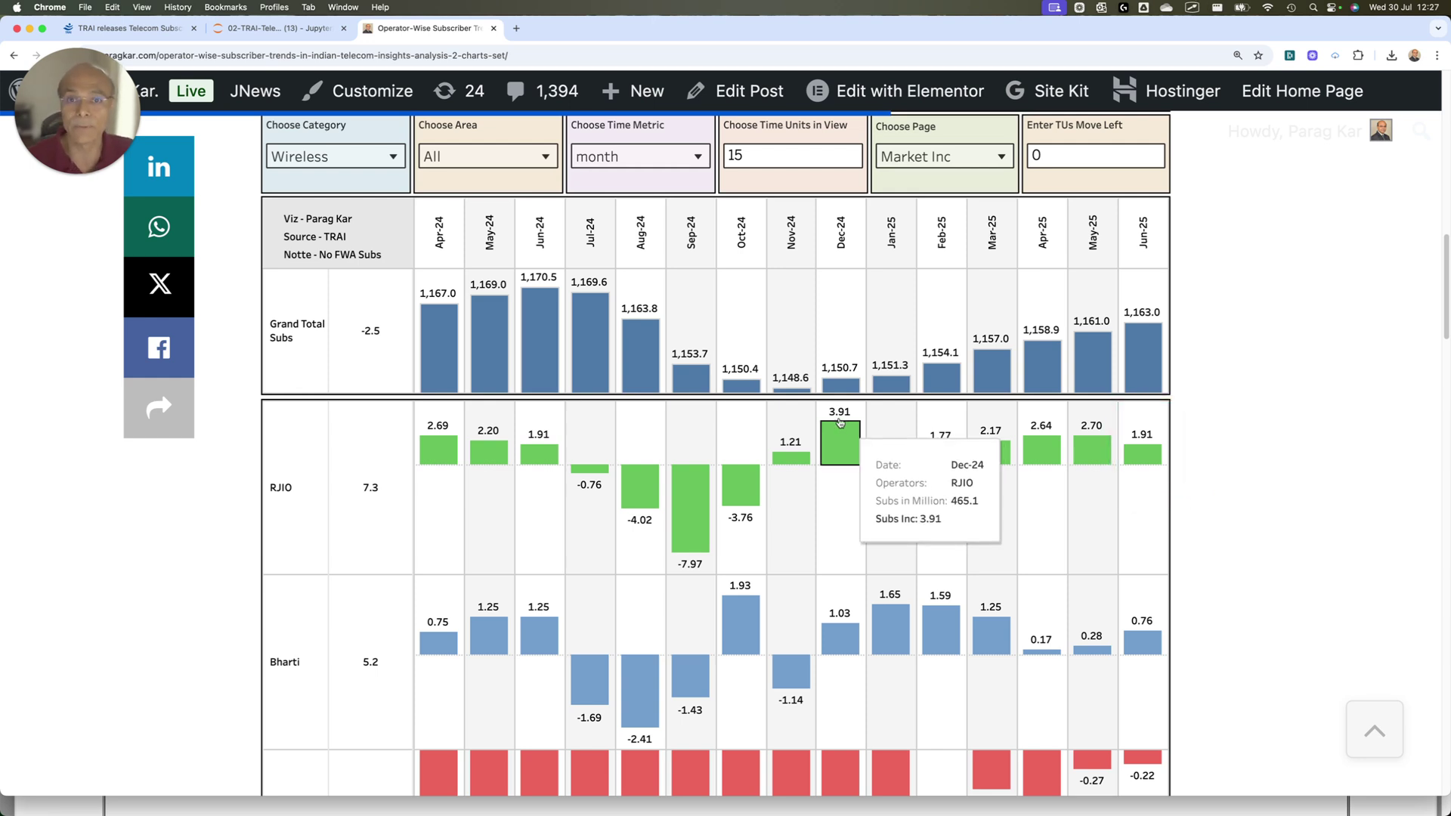
pyautogui.hotkey('ctrl', 'Up')
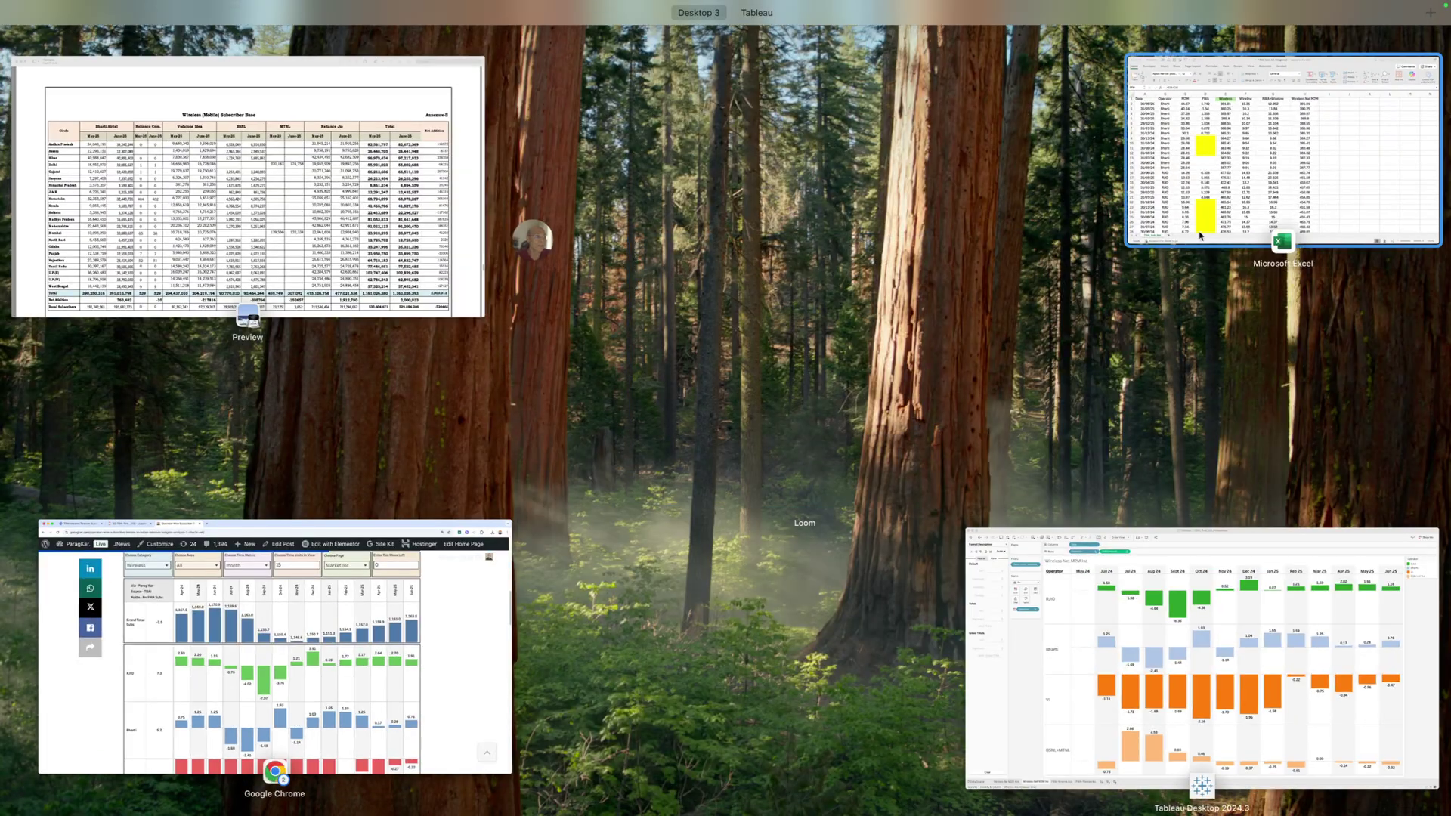
pyautogui.click(1280, 680)
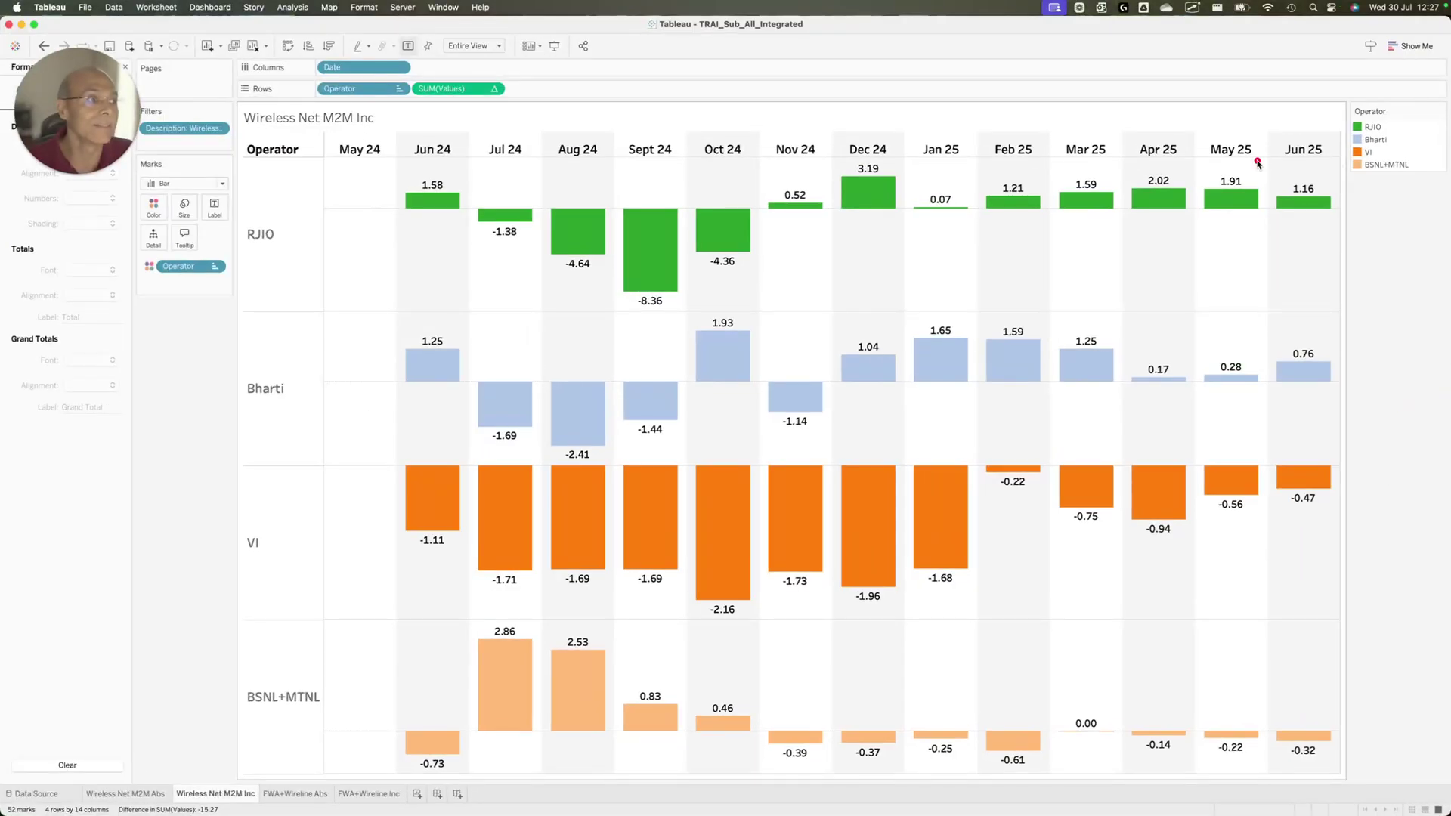
pyautogui.moveTo(1257, 163); pyautogui.dragTo(1371, 249)
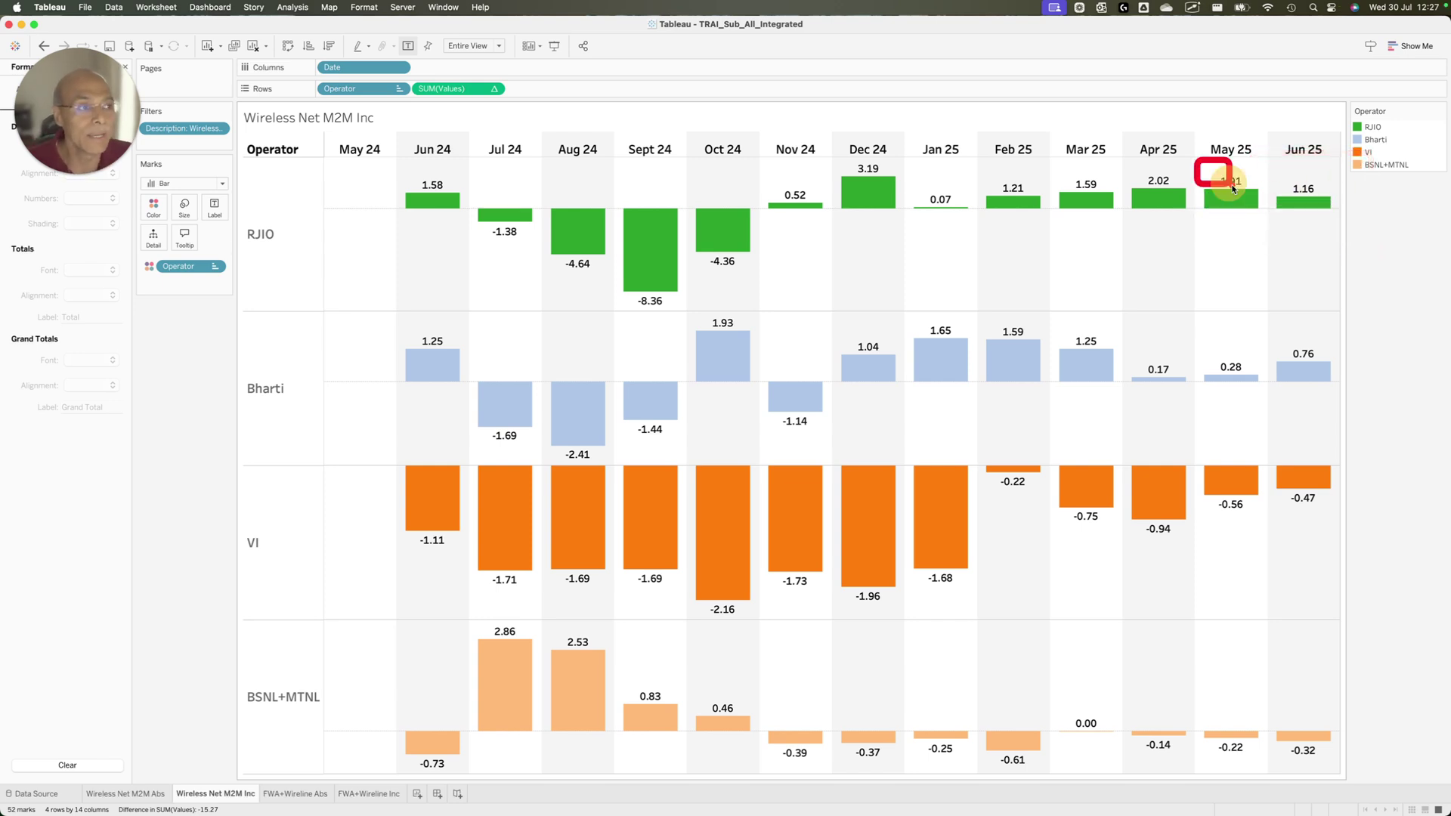
pyautogui.hotkey('ctrl', 'Up')
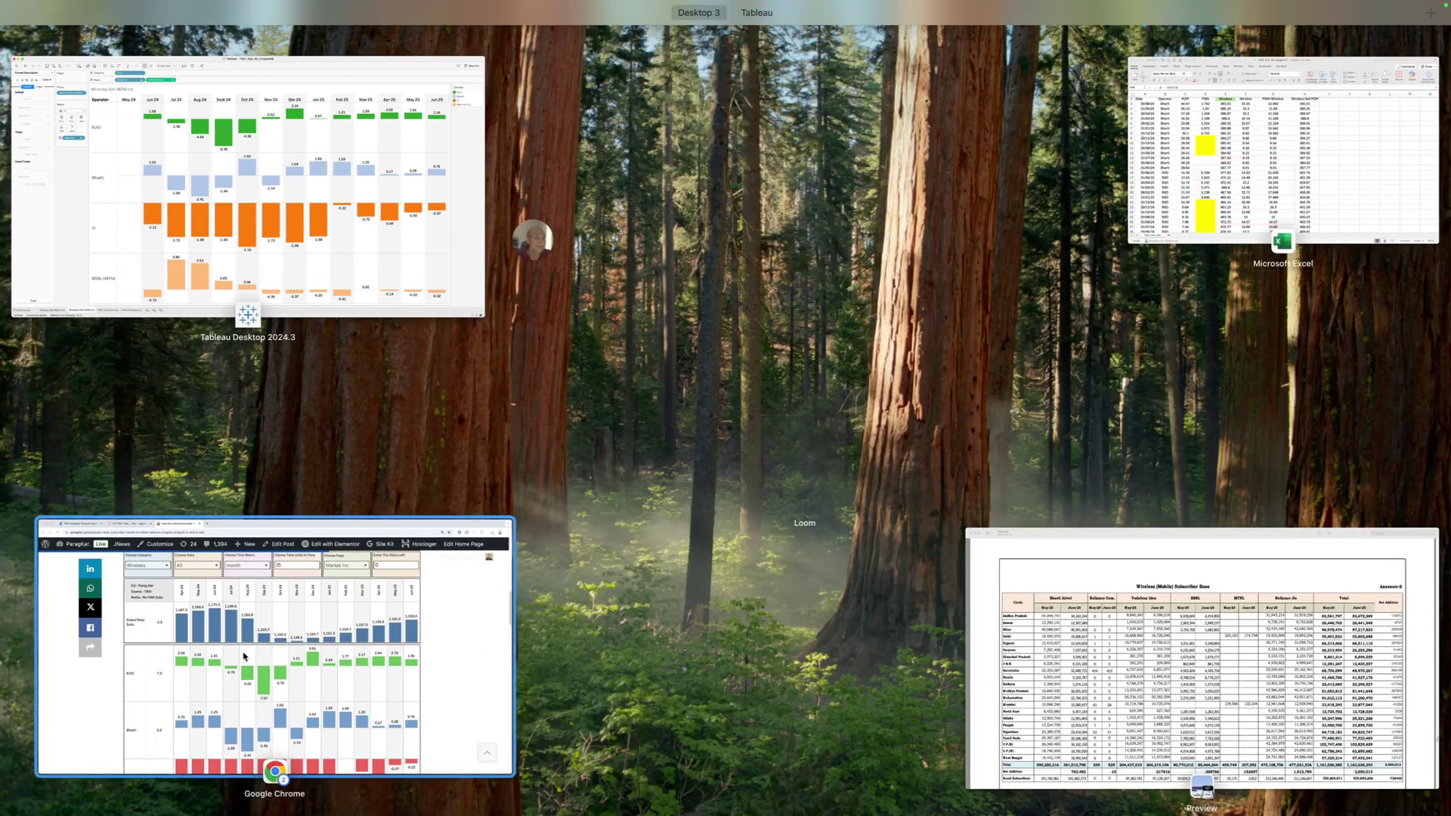
# In the Chrome dashboard, mark RJIO's May-25 bar and trace the RJIO and Bharti net-add trends.
pyautogui.click(337, 646)
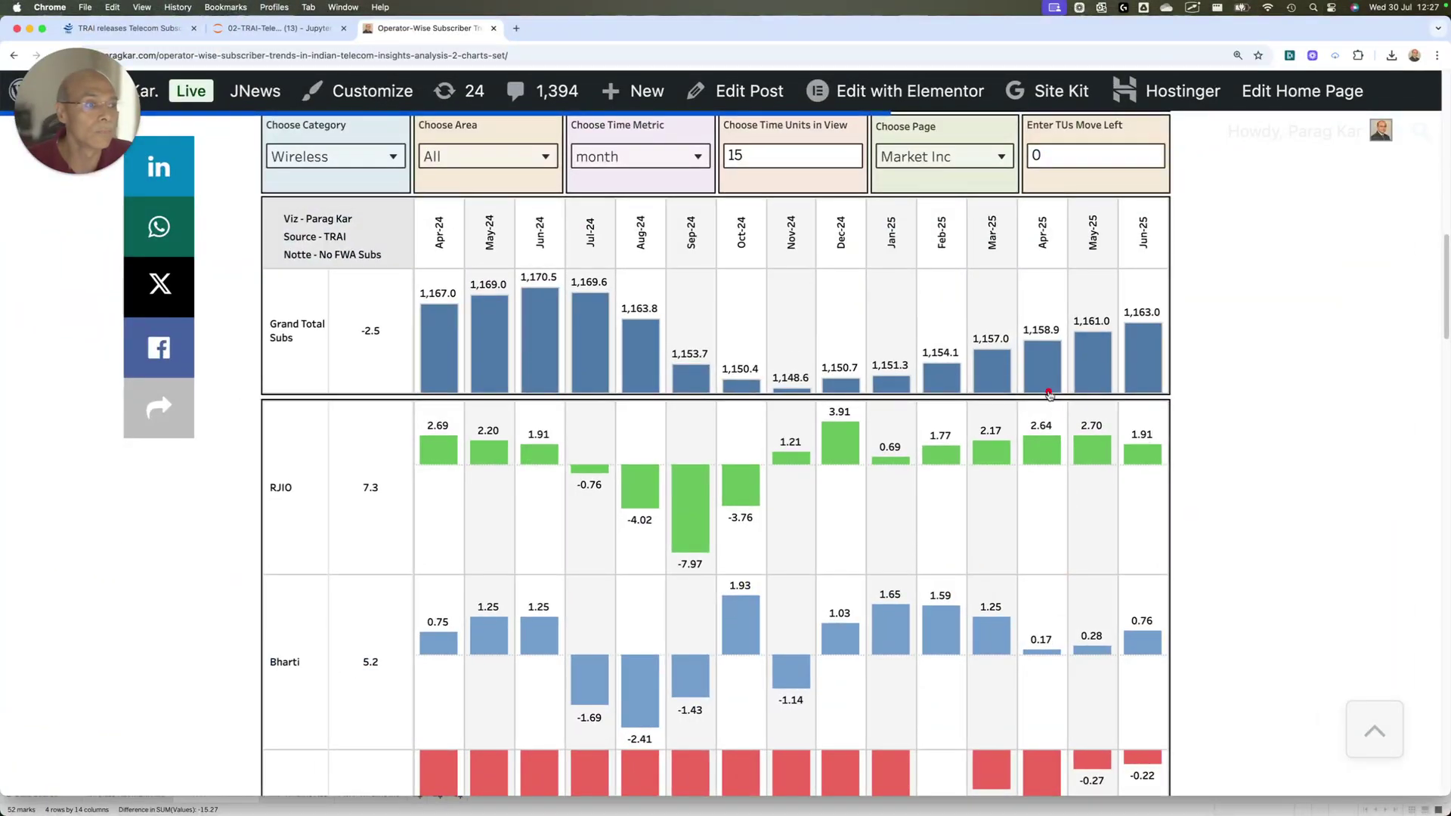
pyautogui.moveTo(1049, 392); pyautogui.dragTo(1127, 478)
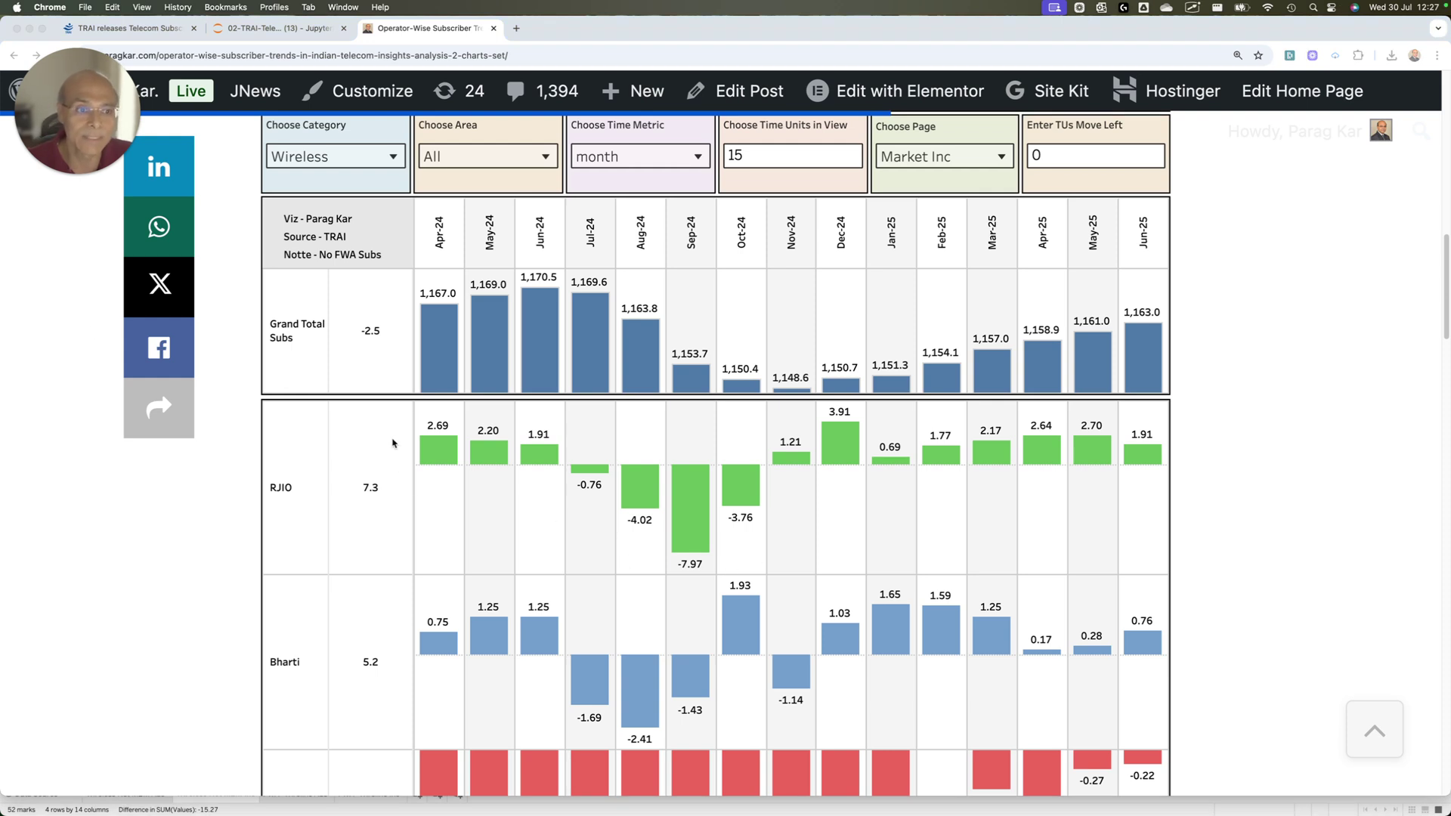
pyautogui.moveTo(395, 440)
pyautogui.mouseDown()
pyautogui.moveTo(484, 414)
pyautogui.moveTo(638, 540)
pyautogui.moveTo(786, 483)
pyautogui.moveTo(910, 410)
pyautogui.moveTo(1194, 414)
pyautogui.mouseUp()
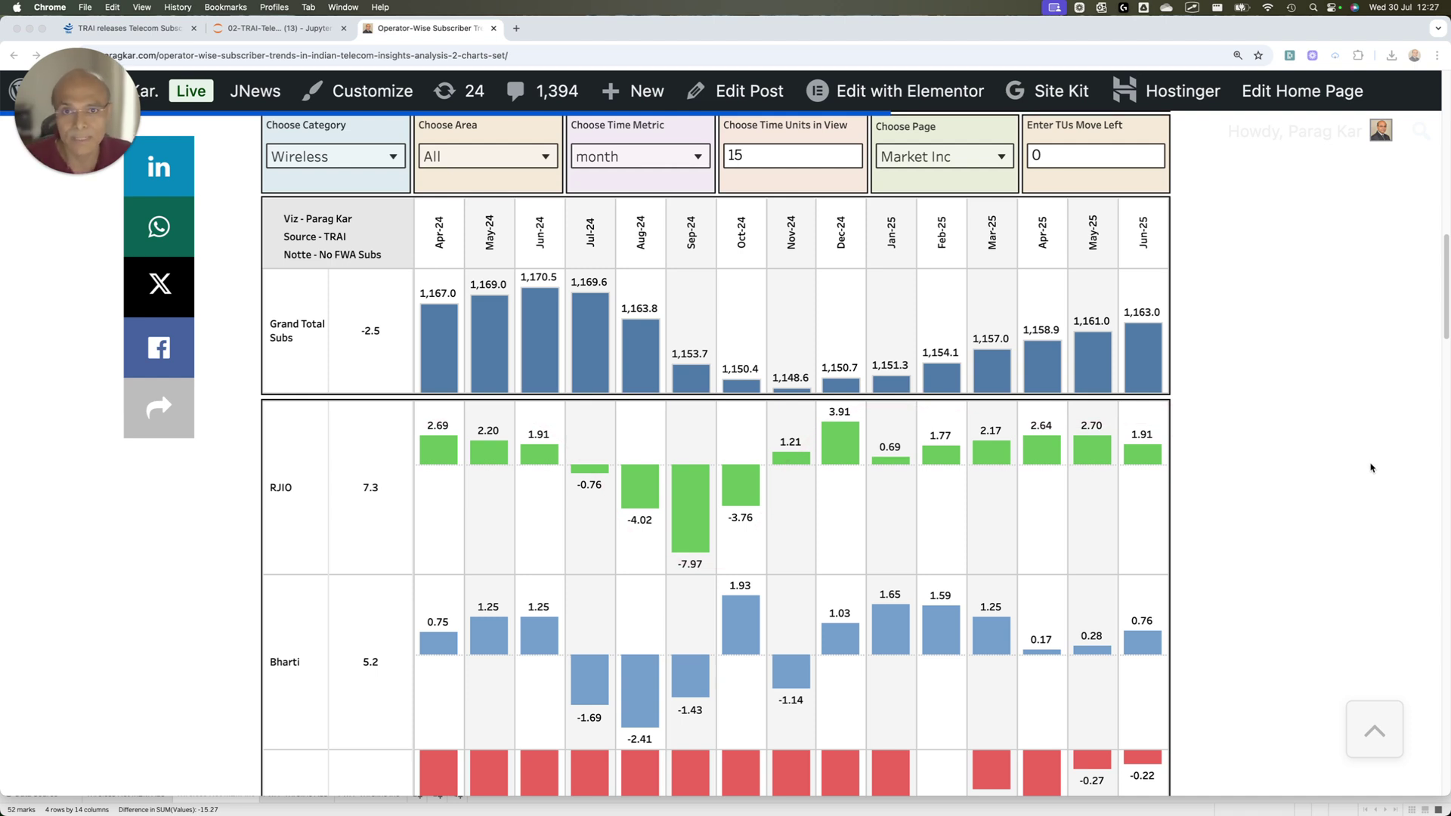
pyautogui.scroll(-1, 1025, 671)
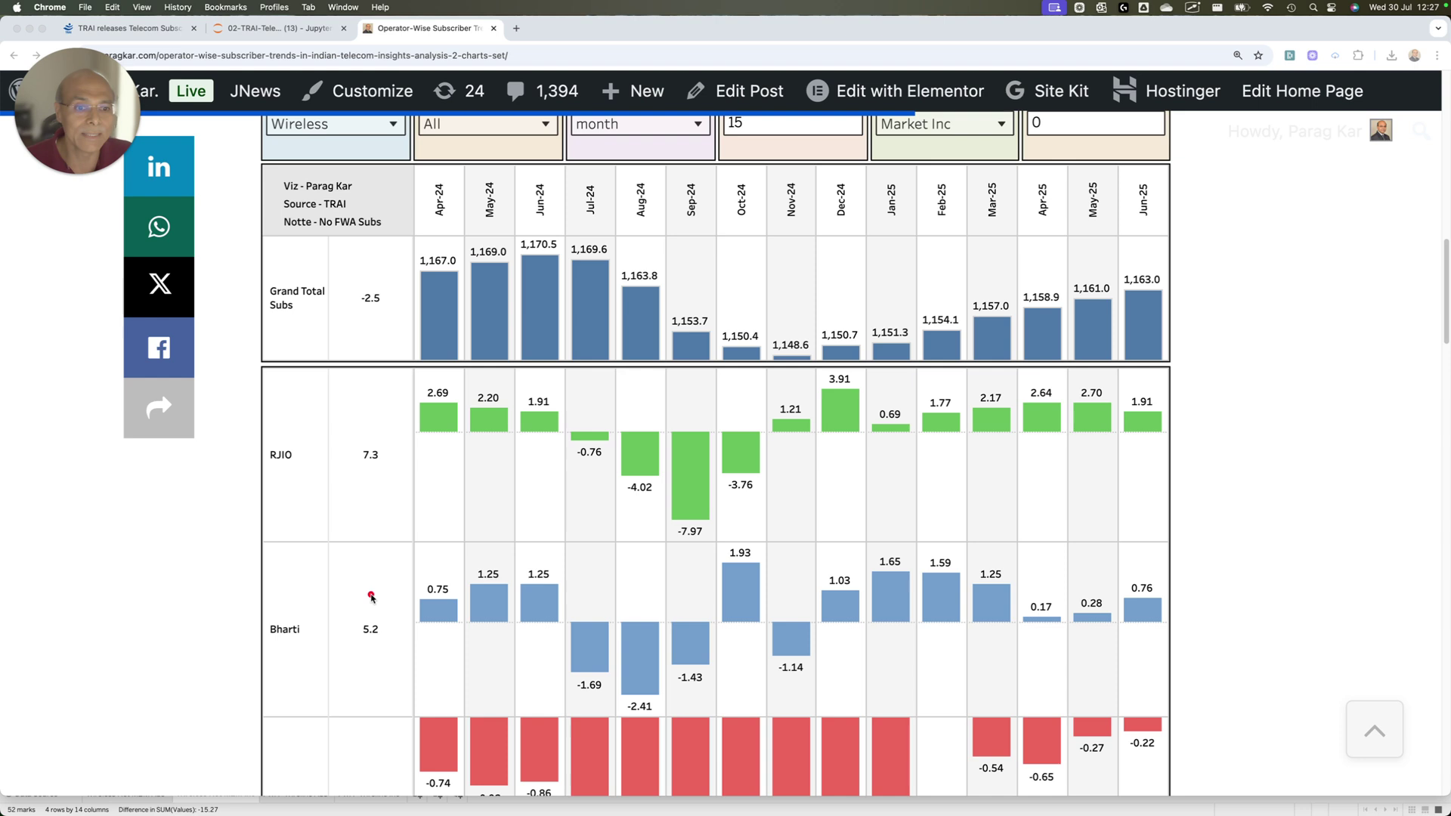
pyautogui.moveTo(371, 595)
pyautogui.mouseDown()
pyautogui.moveTo(573, 599)
pyautogui.moveTo(714, 674)
pyautogui.moveTo(809, 563)
pyautogui.moveTo(1165, 579)
pyautogui.mouseUp()
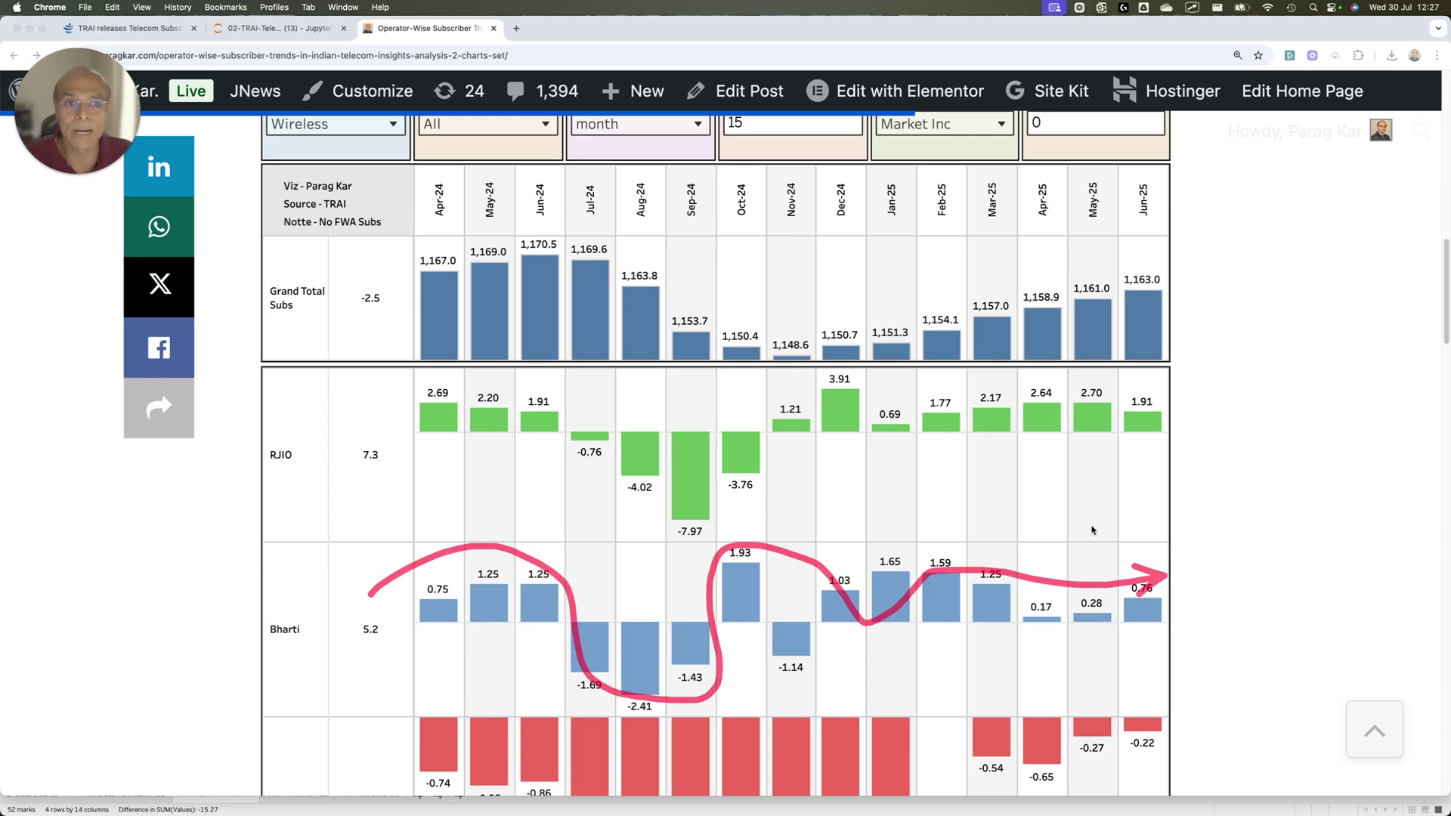
# Check the Annexure-II wireless subscriber table in the TRAI PDF.
pyautogui.hotkey('ctrl', 'Up')
pyautogui.click(891, 378)
pyautogui.moveTo(1085, 173); pyautogui.dragTo(1276, 181)
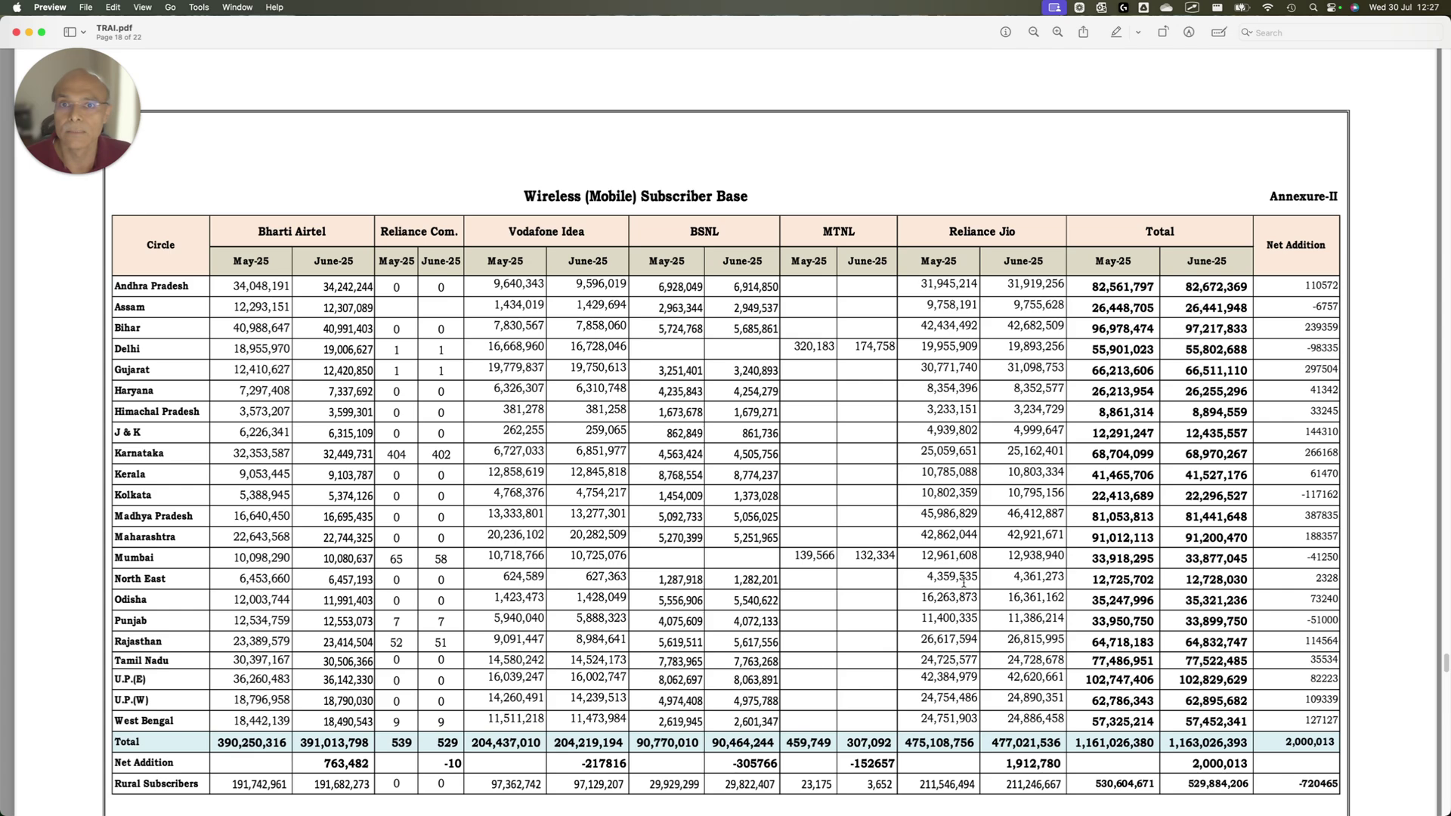
# Back in the dashboard, point at Voda Idea's May-25 net addition of -0.27.
pyautogui.hotkey('ctrl', 'Up')
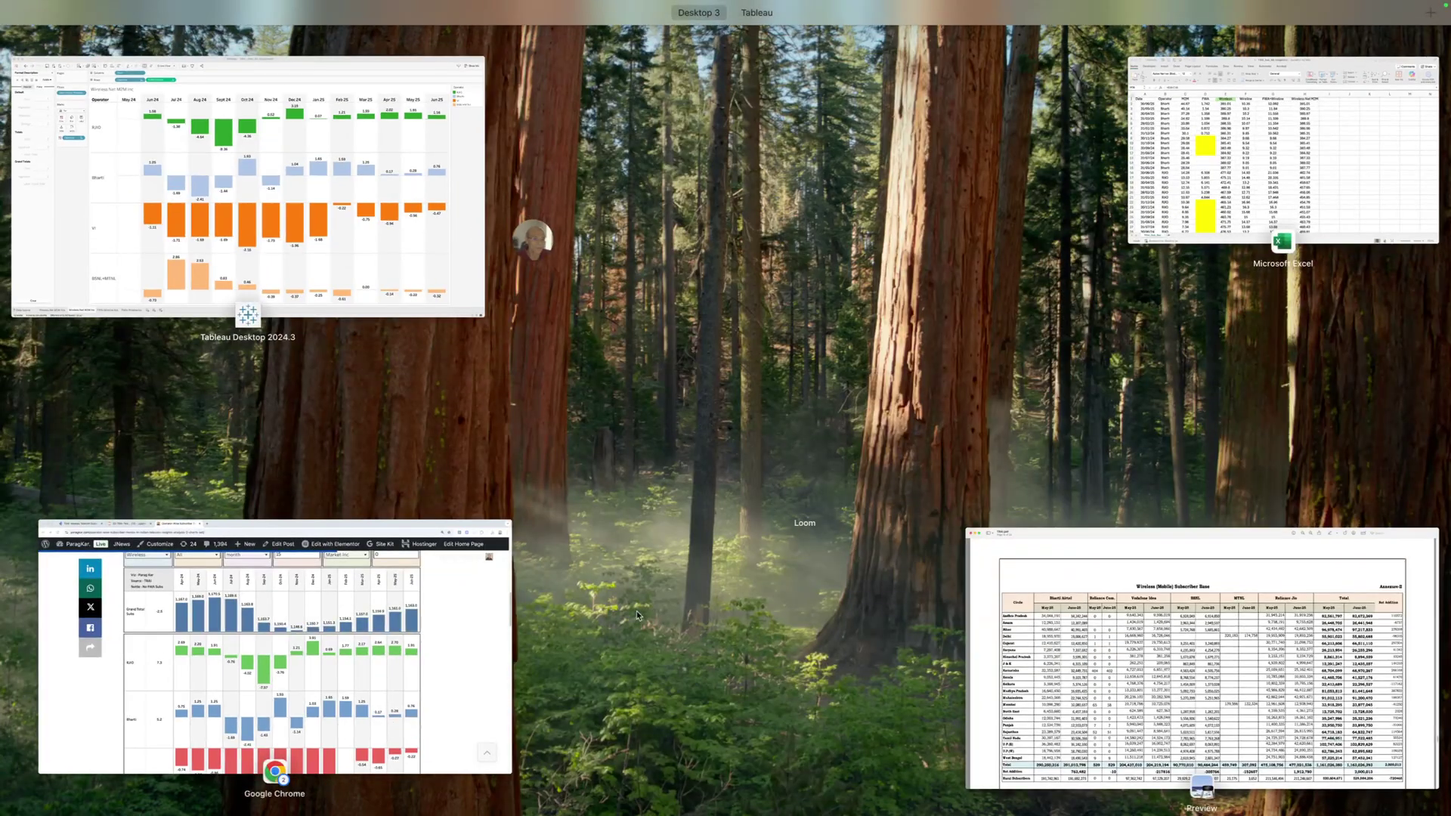
pyautogui.click(368, 694)
pyautogui.scroll(-5, 753, 639)
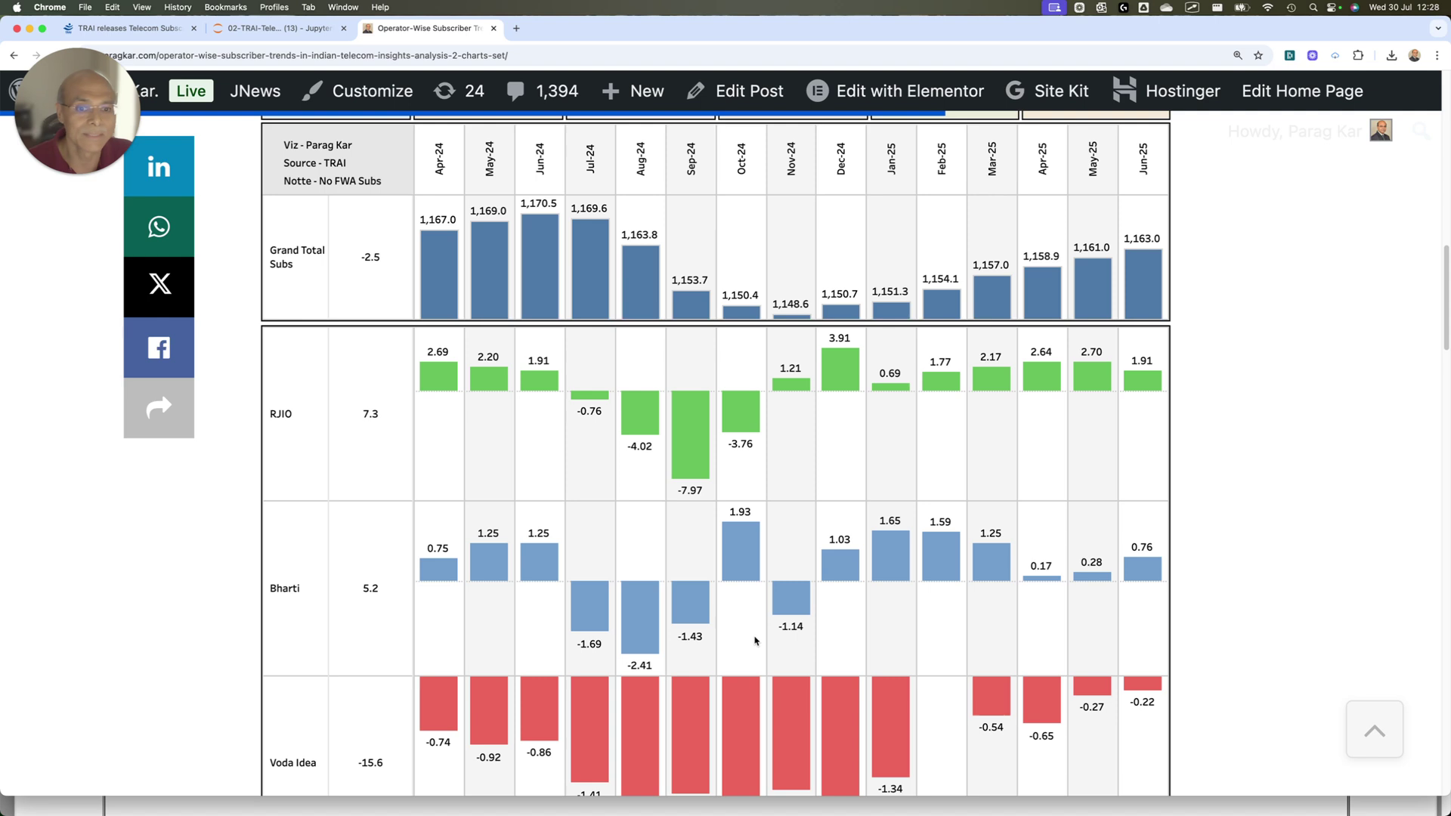
pyautogui.moveTo(1007, 683); pyautogui.dragTo(1098, 615)
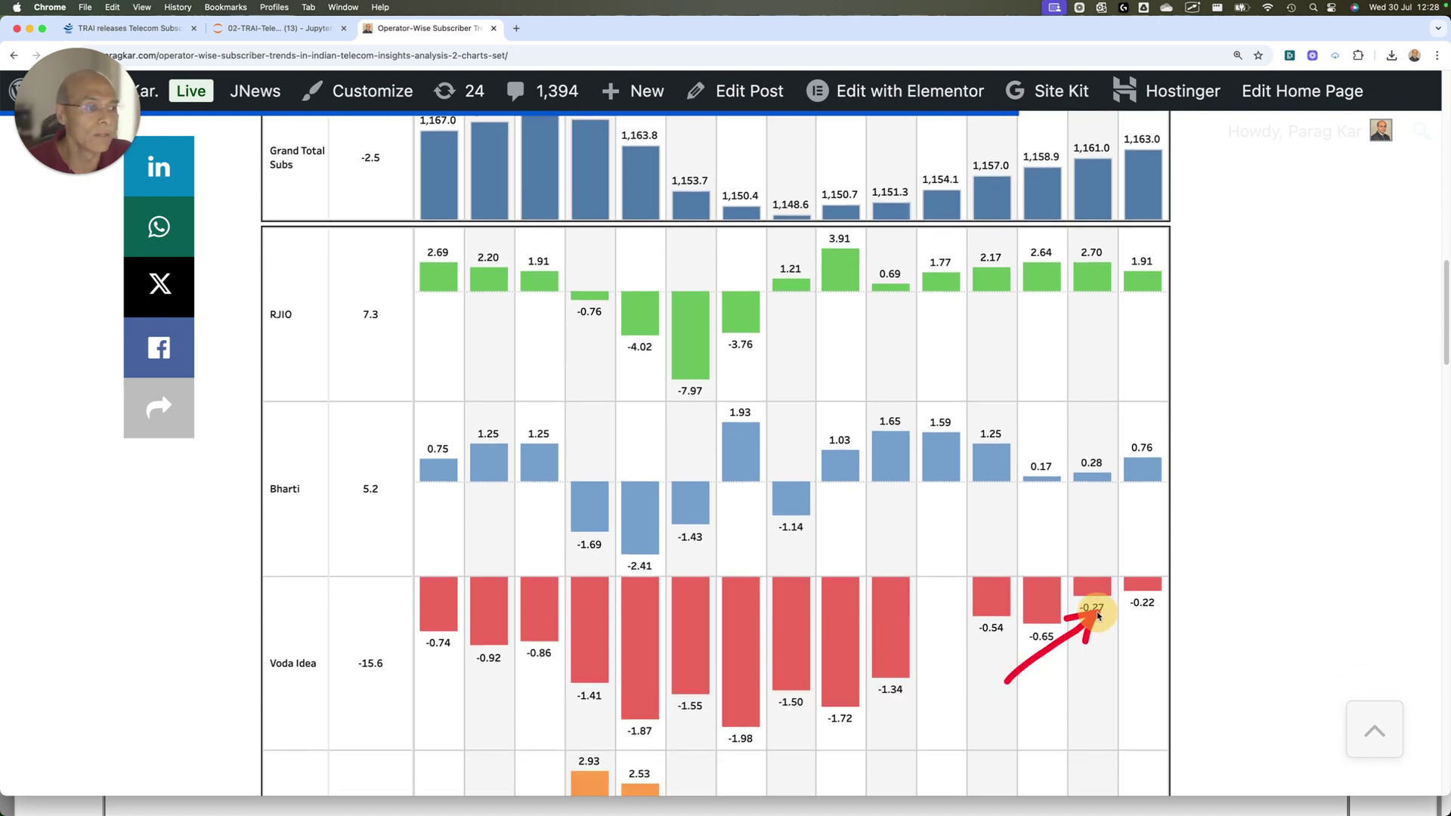
pyautogui.moveTo(1106, 612)
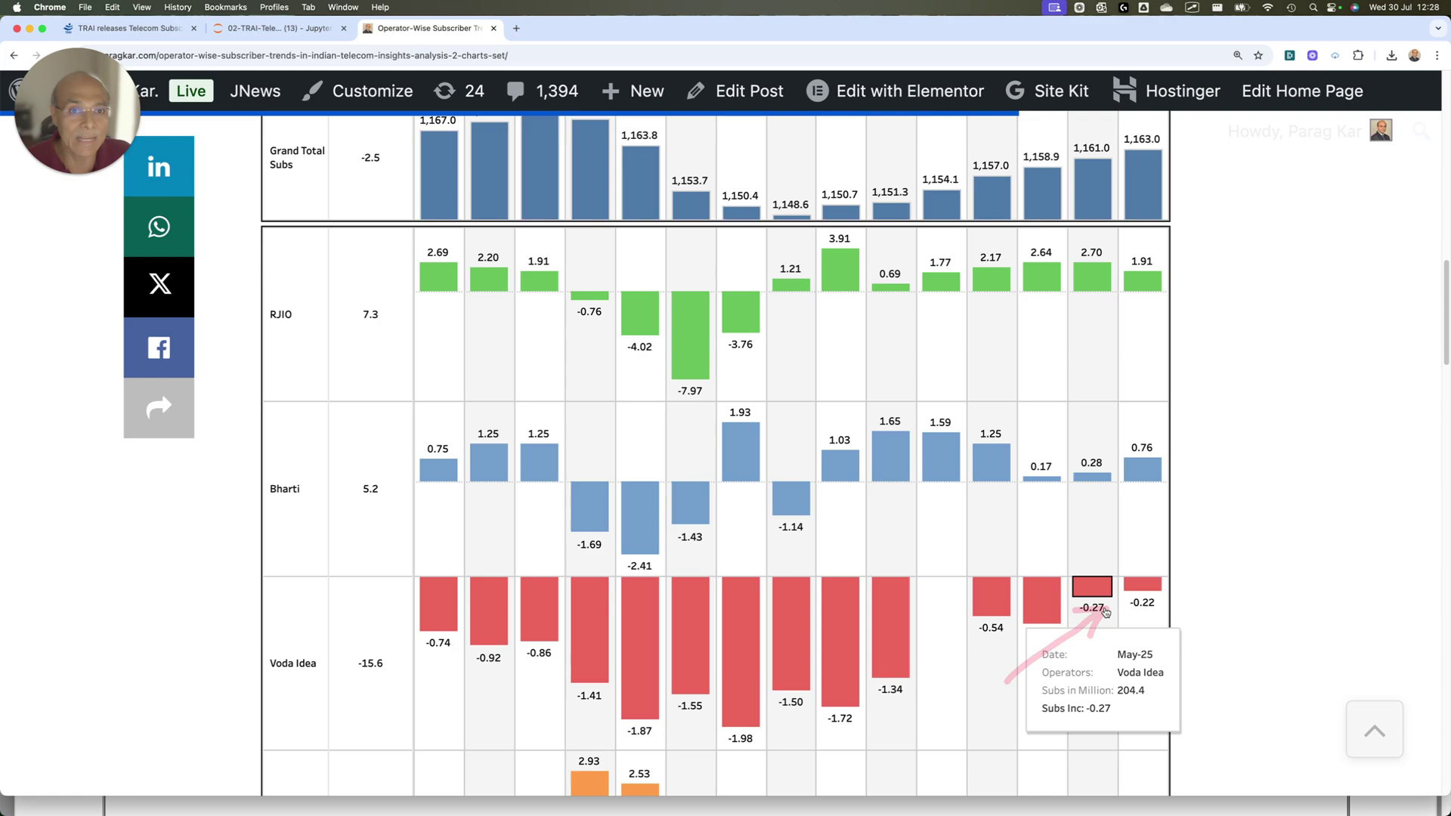
pyautogui.hotkey('ctrl', 'Up')
# In Tableau, point at VI's Jun 25 change of -0.47 and the Jun 25 BSNL+MTNL bar.
pyautogui.click(463, 284)
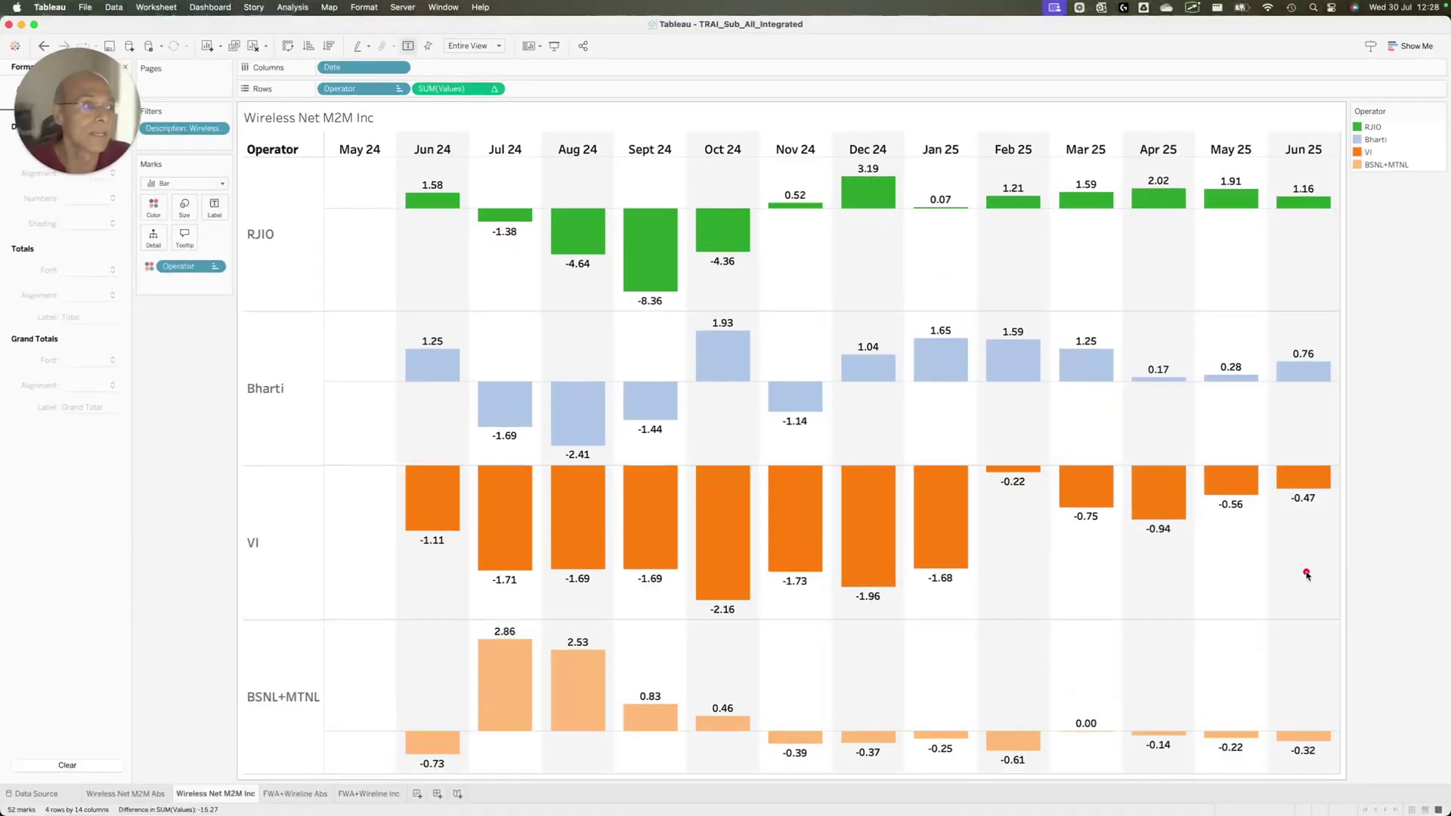
pyautogui.moveTo(1263, 597); pyautogui.dragTo(1314, 495)
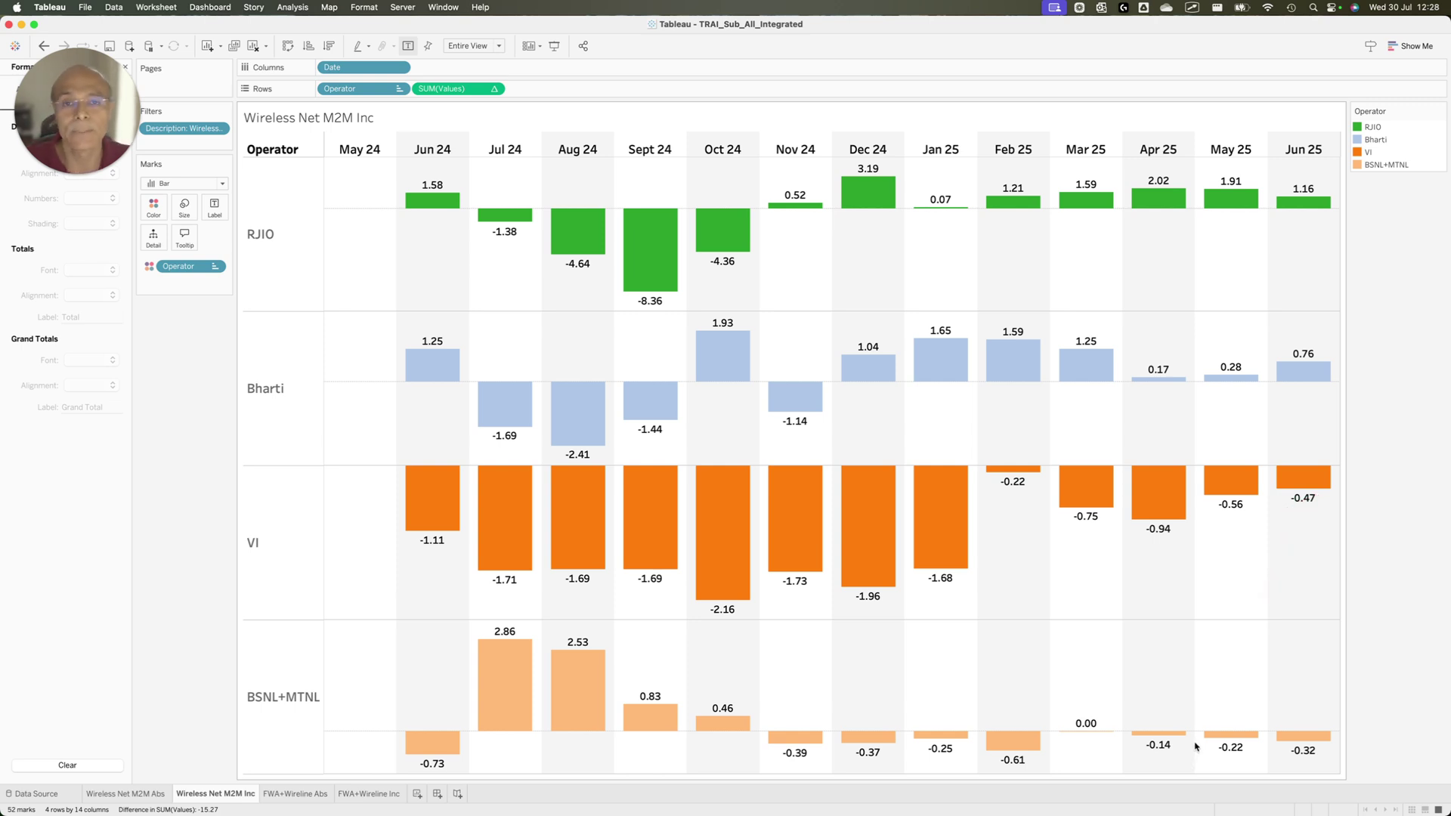
pyautogui.moveTo(1196, 743)
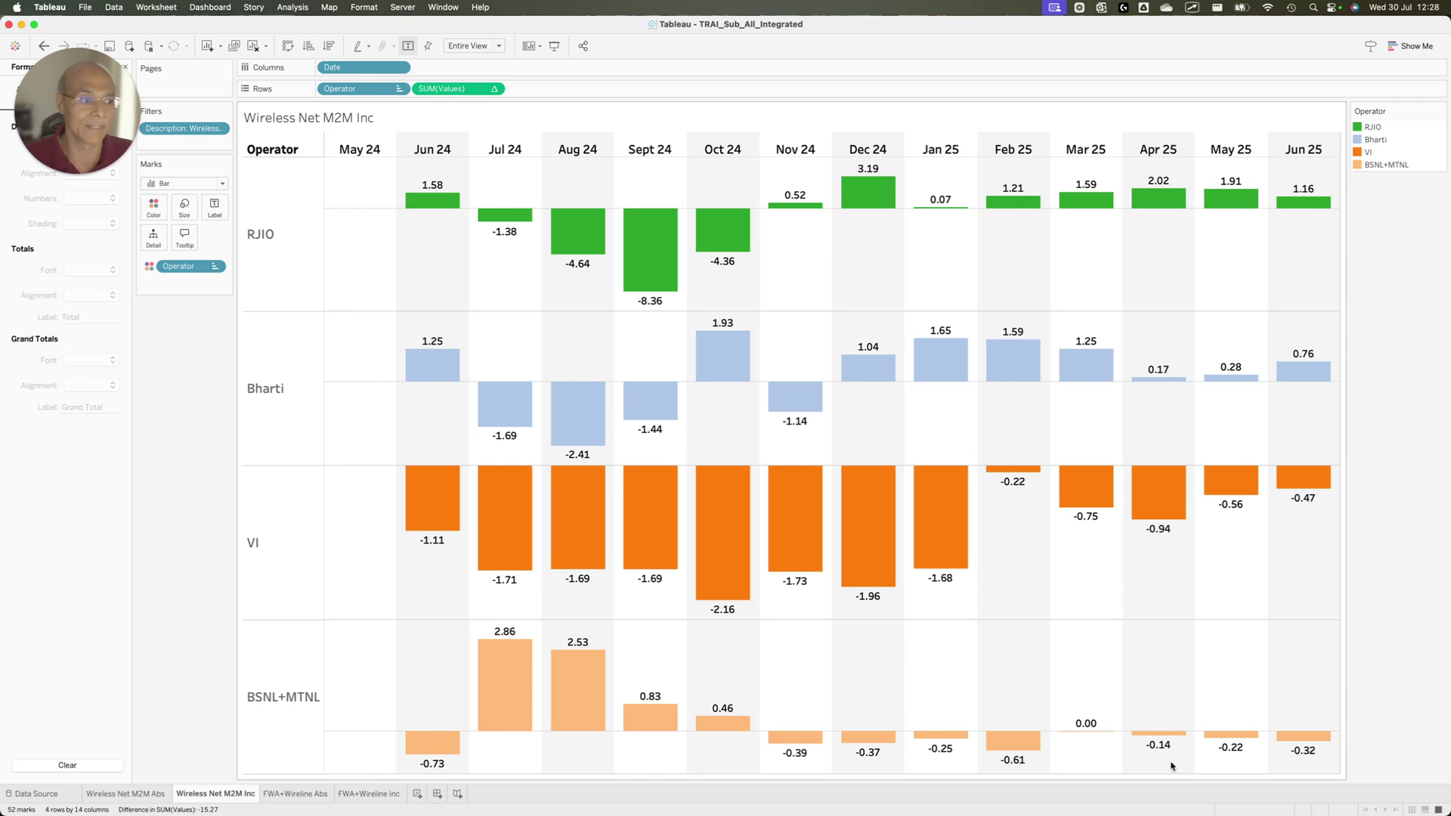
pyautogui.moveTo(1184, 678); pyautogui.dragTo(1284, 739)
pyautogui.hotkey('ctrl', 'Up')
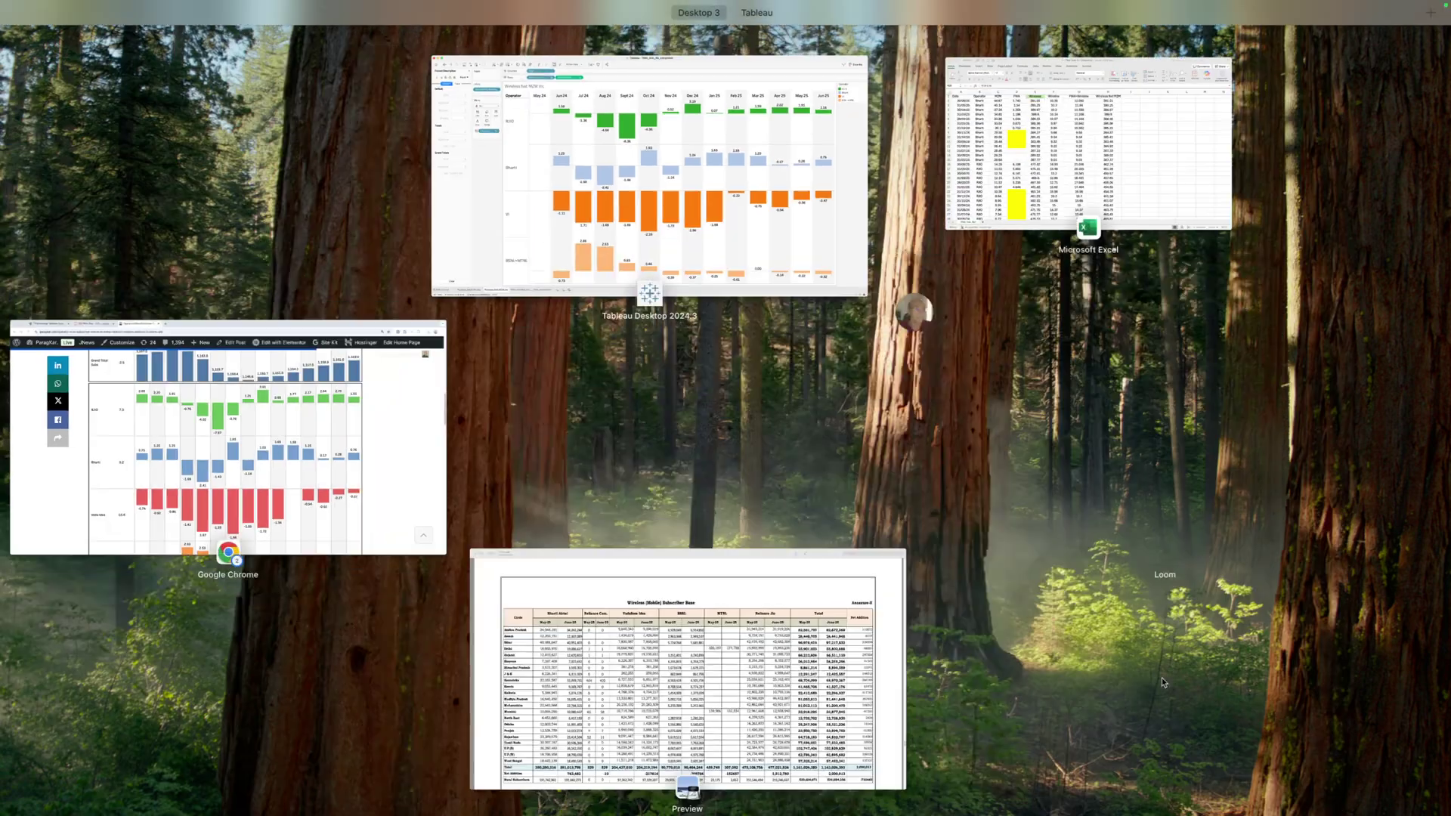
# In the Chrome dashboard, point at BSNL's Jun-25 net addition of -0.31.
pyautogui.click(408, 482)
pyautogui.scroll(-5, 929, 673)
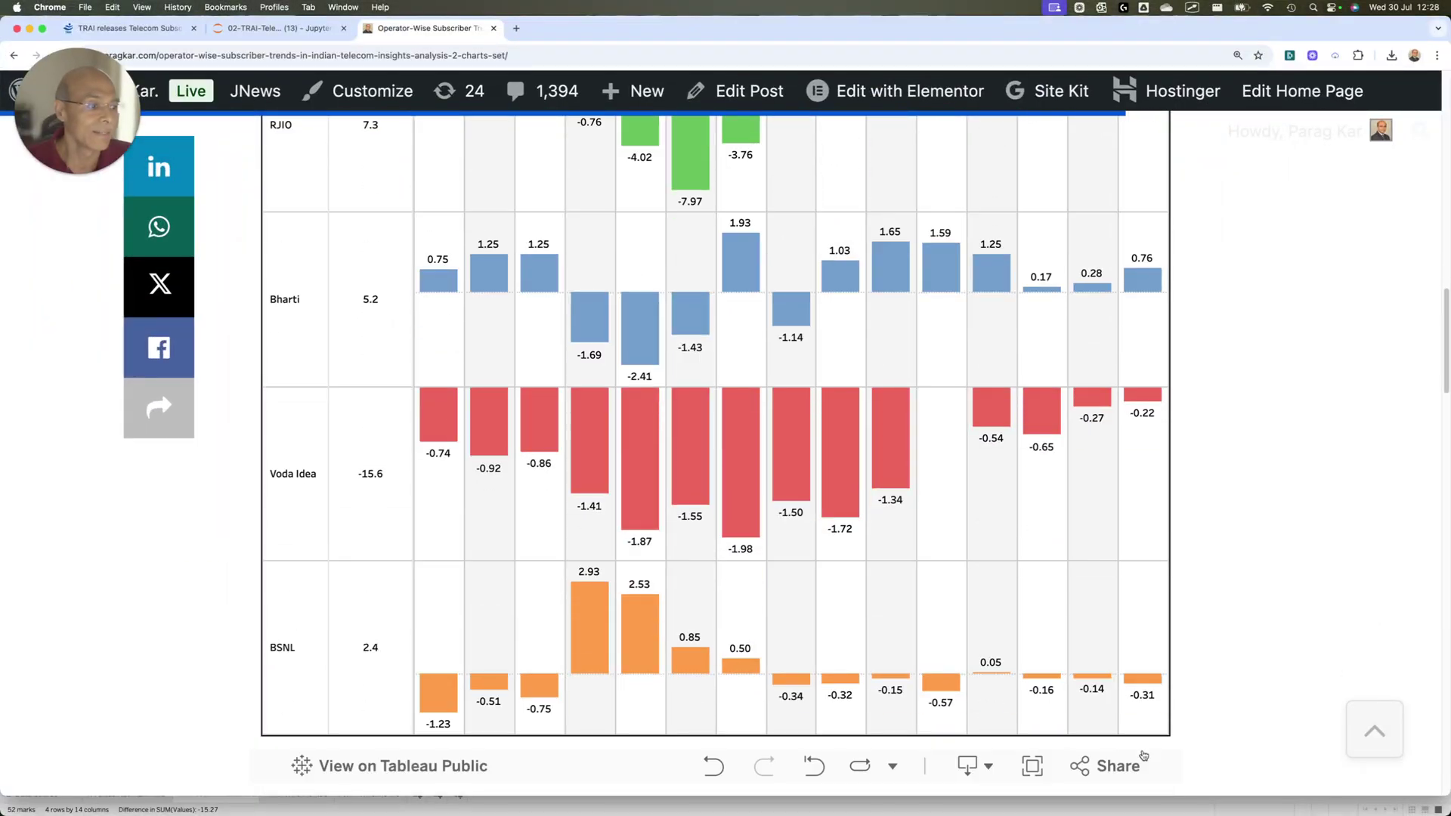
pyautogui.moveTo(1050, 733); pyautogui.dragTo(1127, 704)
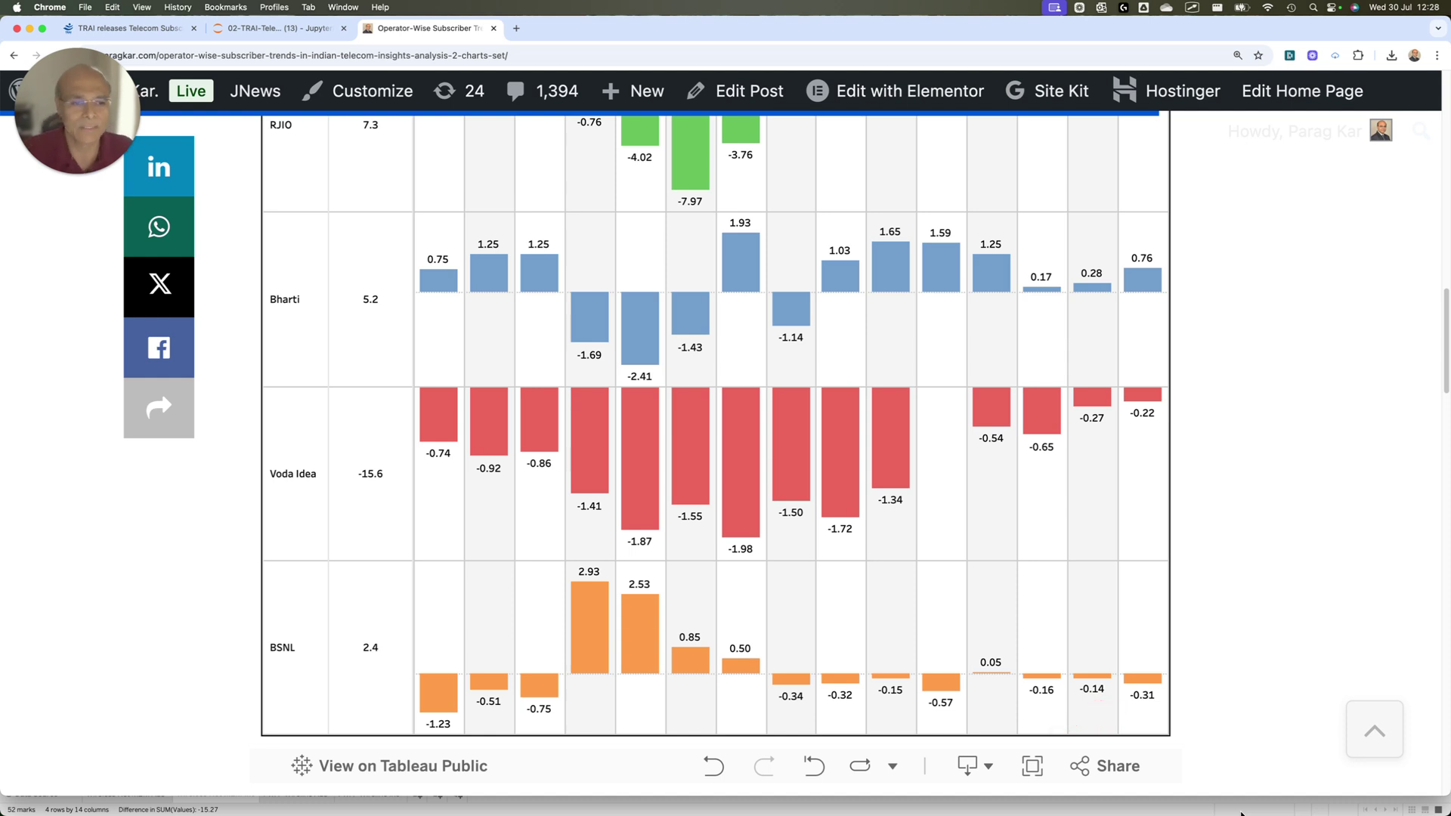
pyautogui.scroll(10, 1247, 778)
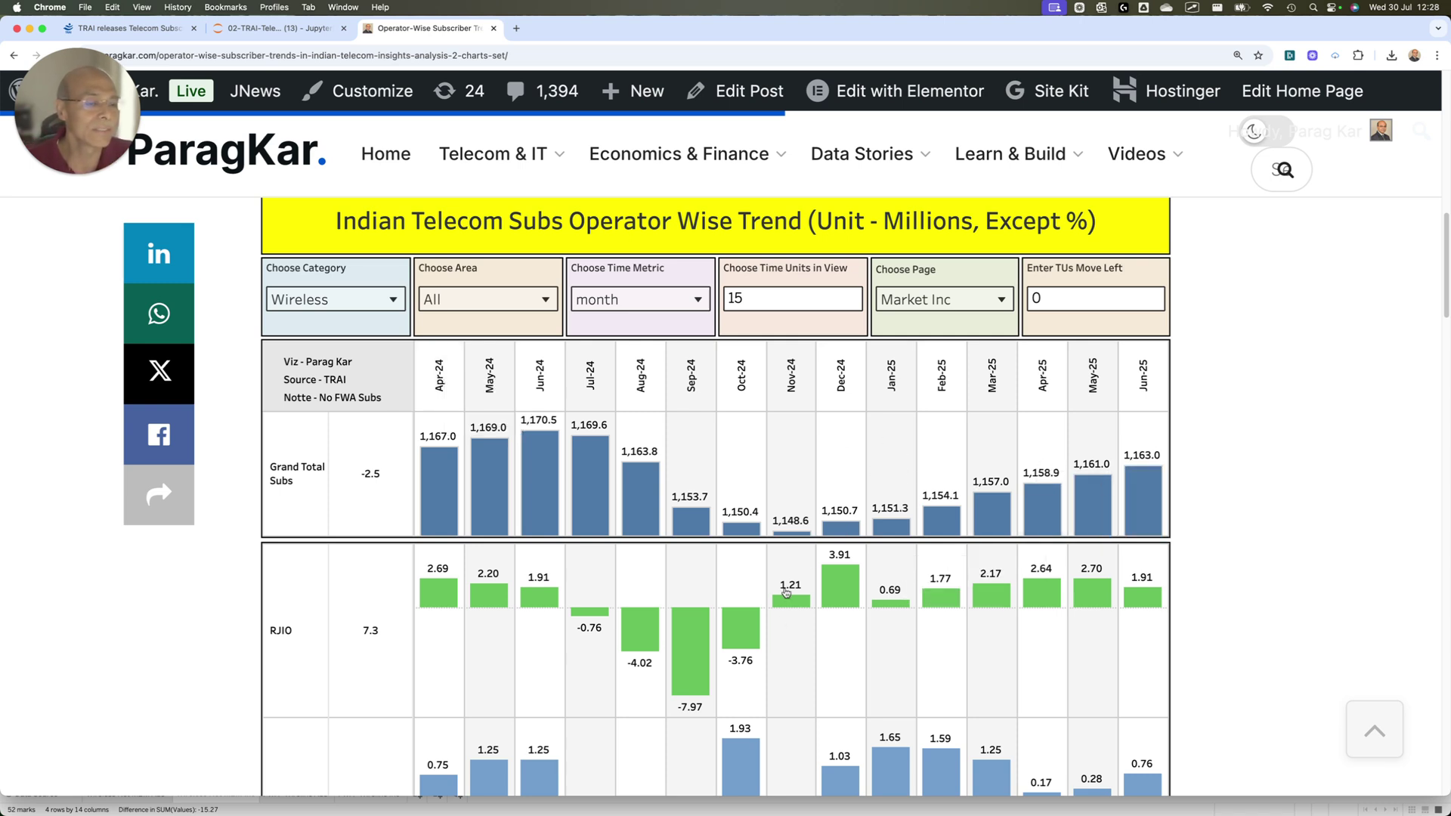
# Point out RJIO's May-25 bar, Apr-25 column and row label, then mark the article title.
pyautogui.scroll(-1, 980, 597)
pyautogui.moveTo(819, 466); pyautogui.dragTo(1082, 425)
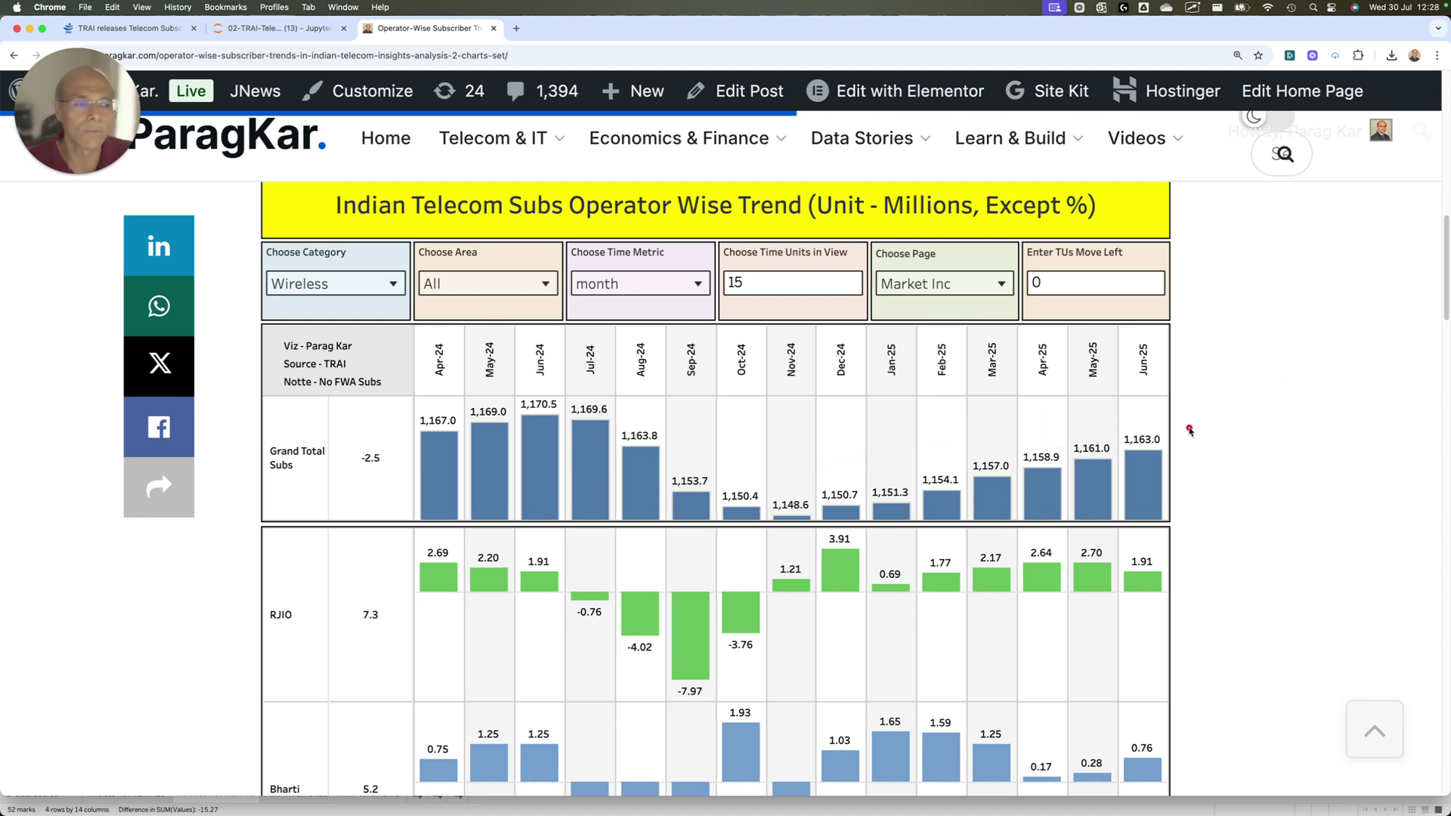
pyautogui.moveTo(536, 669); pyautogui.dragTo(1037, 613)
pyautogui.moveTo(211, 686); pyautogui.dragTo(293, 621)
pyautogui.scroll(-2, 962, 609)
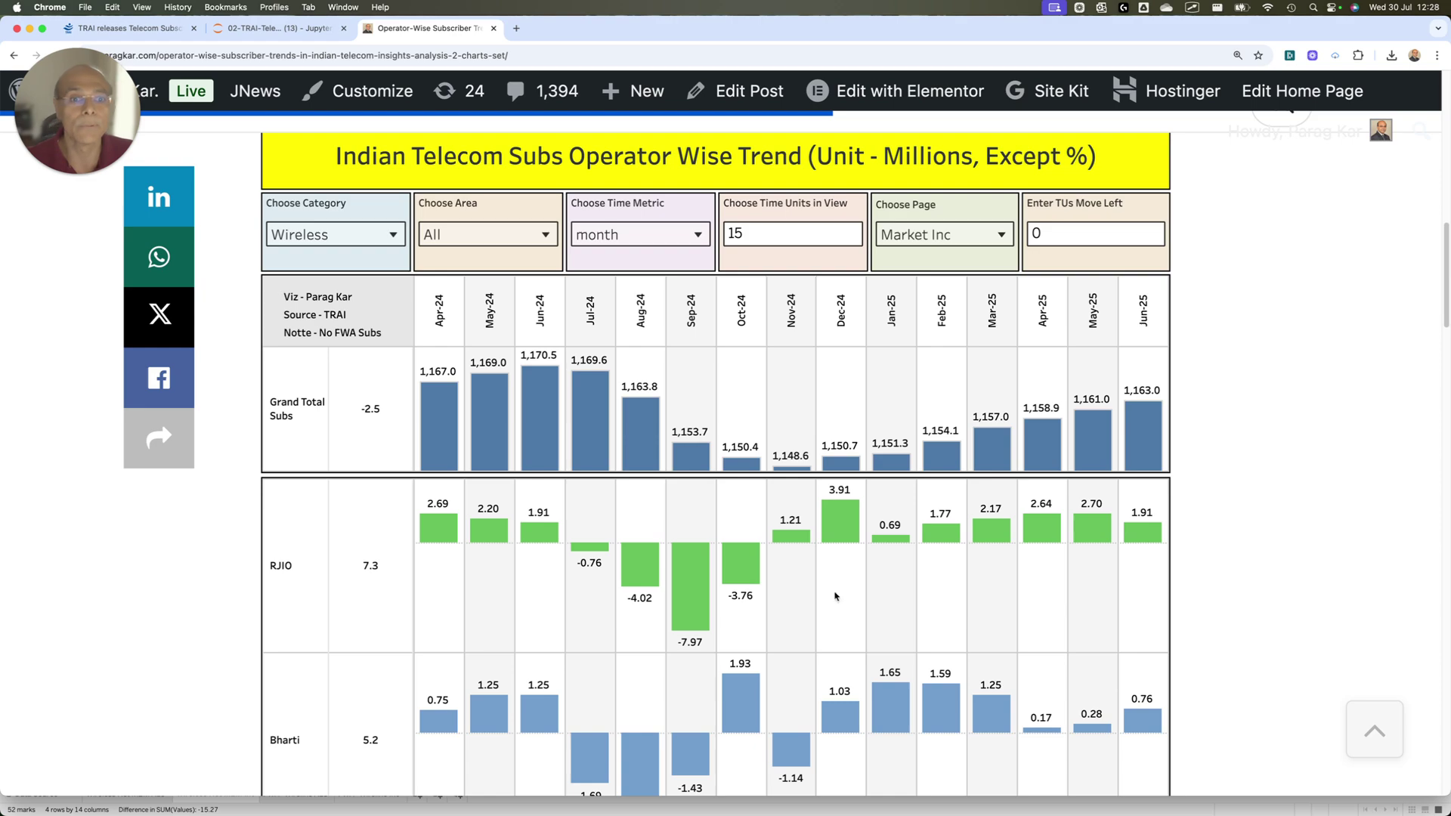
pyautogui.scroll(15, 1053, 546)
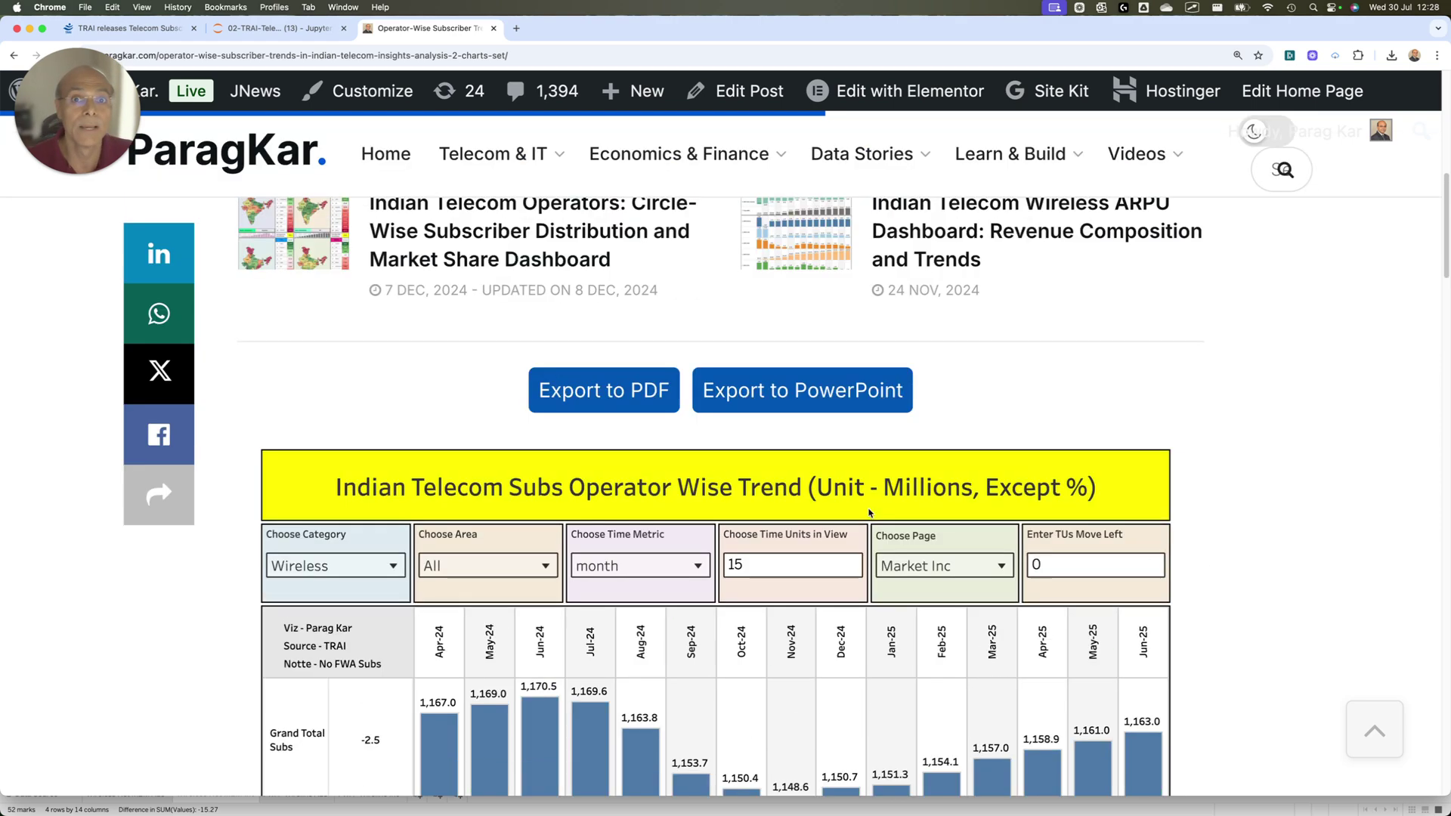
pyautogui.moveTo(116, 477); pyautogui.dragTo(273, 385)
pyautogui.scroll(-12, 550, 401)
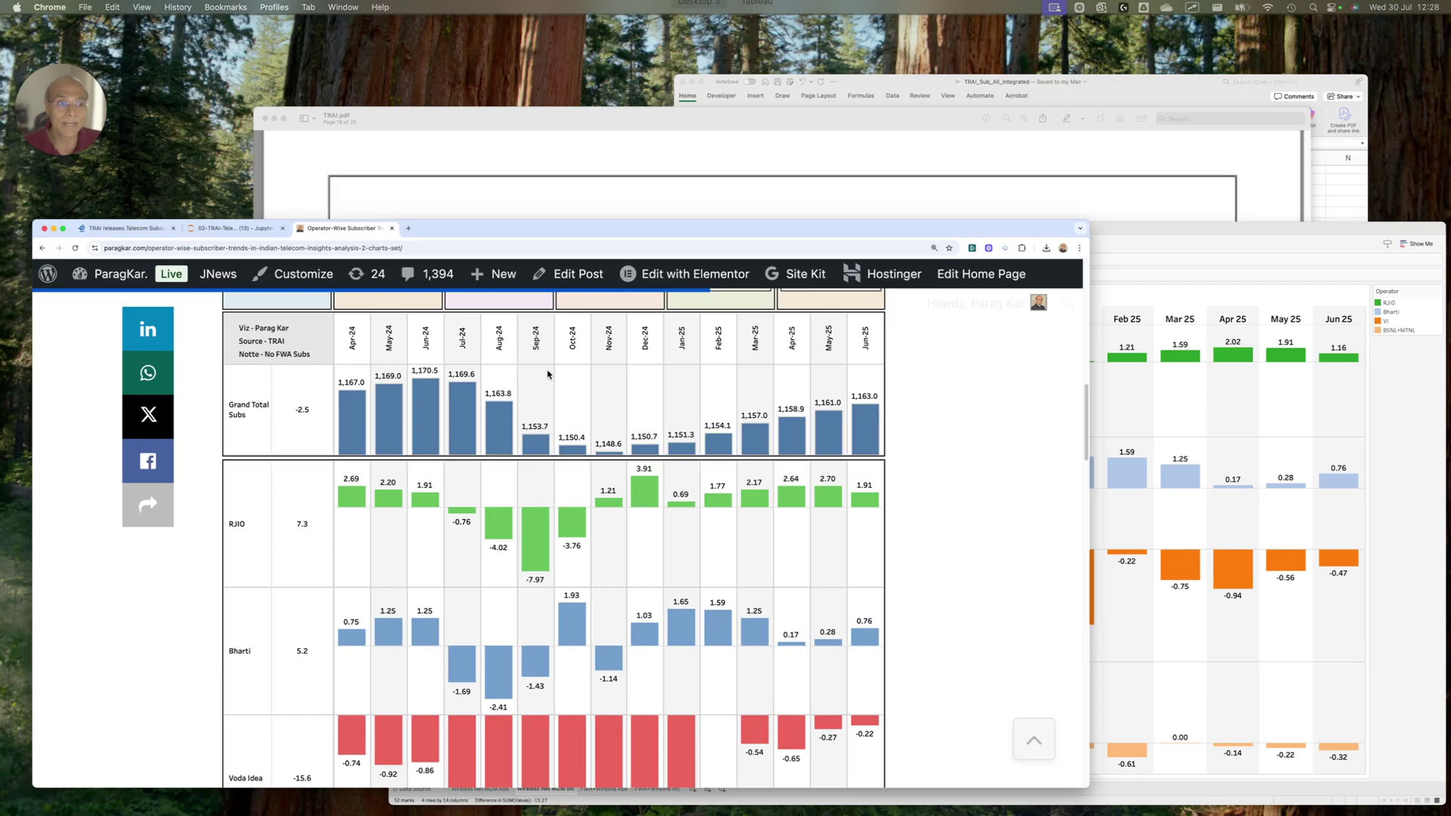
pyautogui.hotkey('ctrl', 'Up')
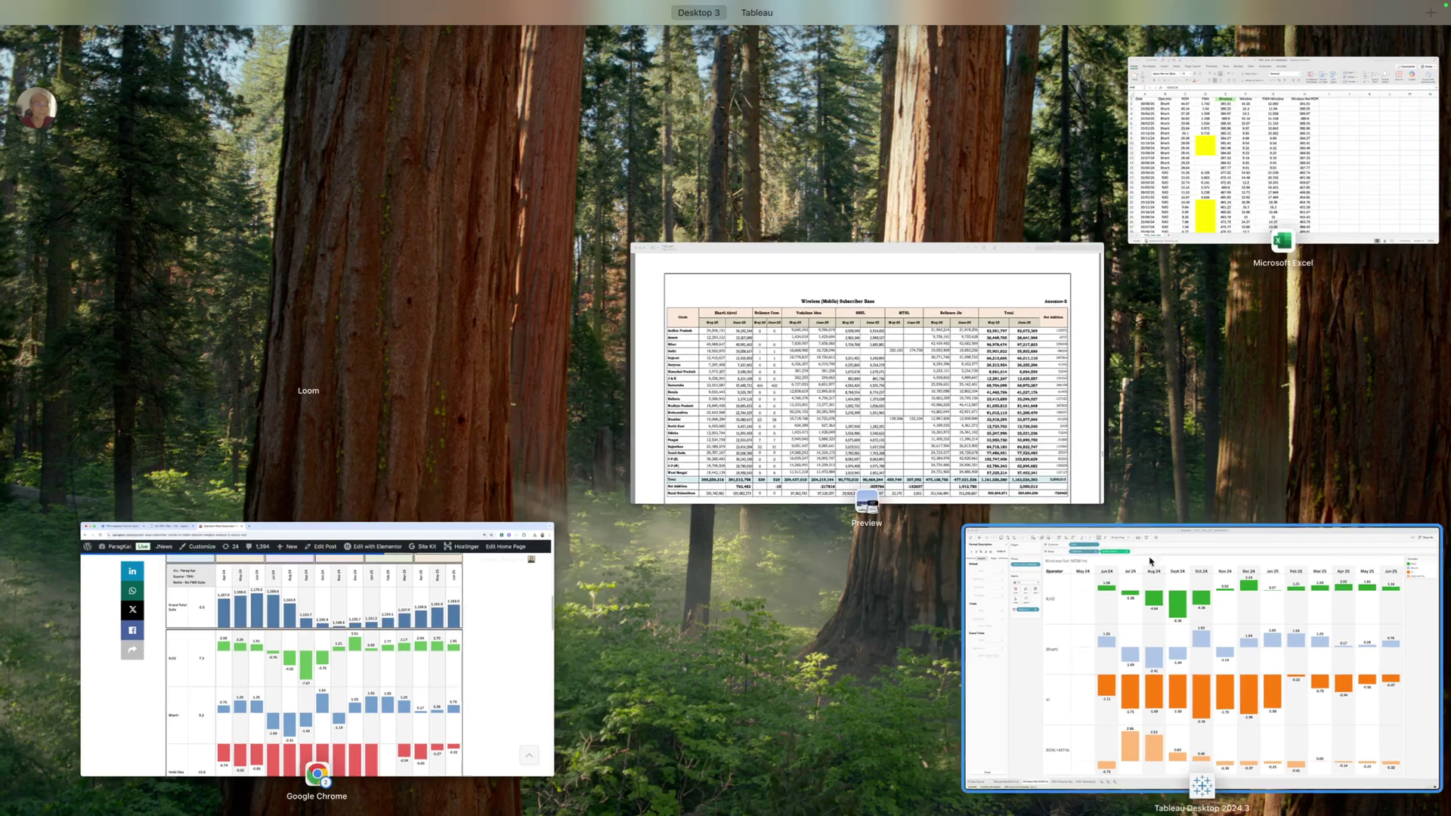
# Mark the RJIO, Bharti, VI and BSNL+MTNL rows, key month columns, and the Oct 24 VI bar.
pyautogui.click(1178, 650)
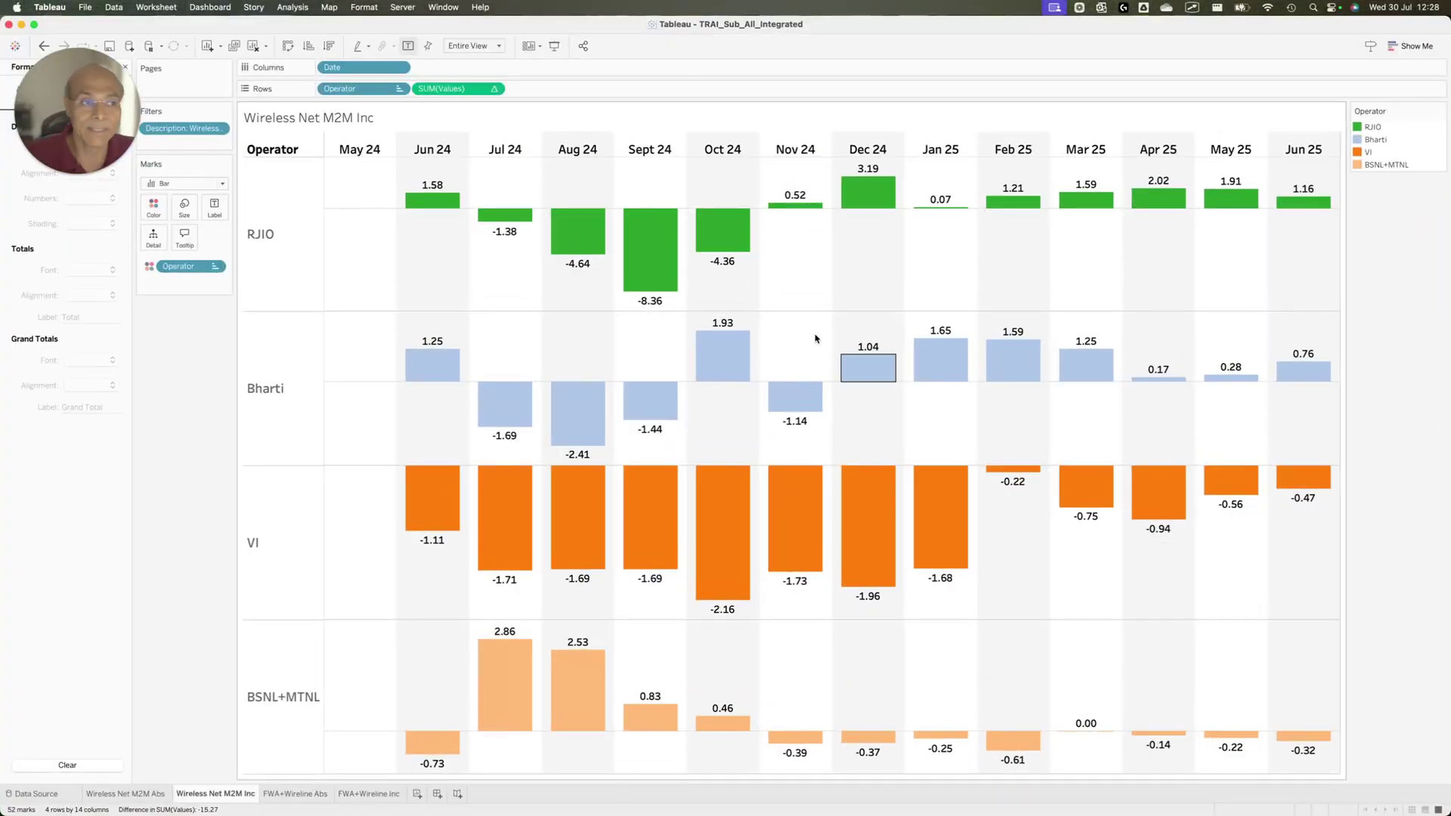
pyautogui.click(256, 206)
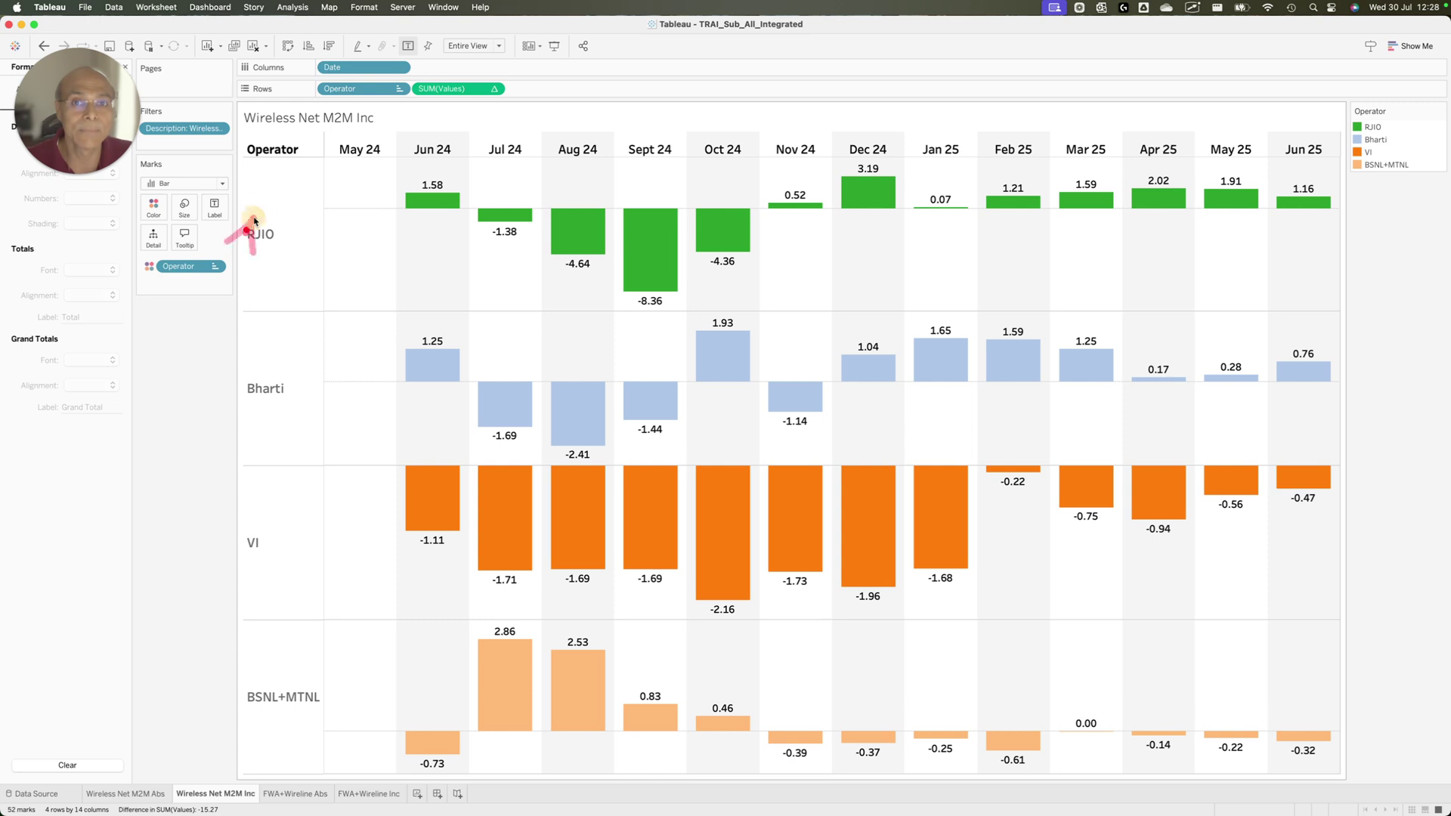
pyautogui.moveTo(154, 446); pyautogui.dragTo(241, 399)
pyautogui.moveTo(181, 588); pyautogui.dragTo(232, 552)
pyautogui.moveTo(206, 743); pyautogui.dragTo(271, 692)
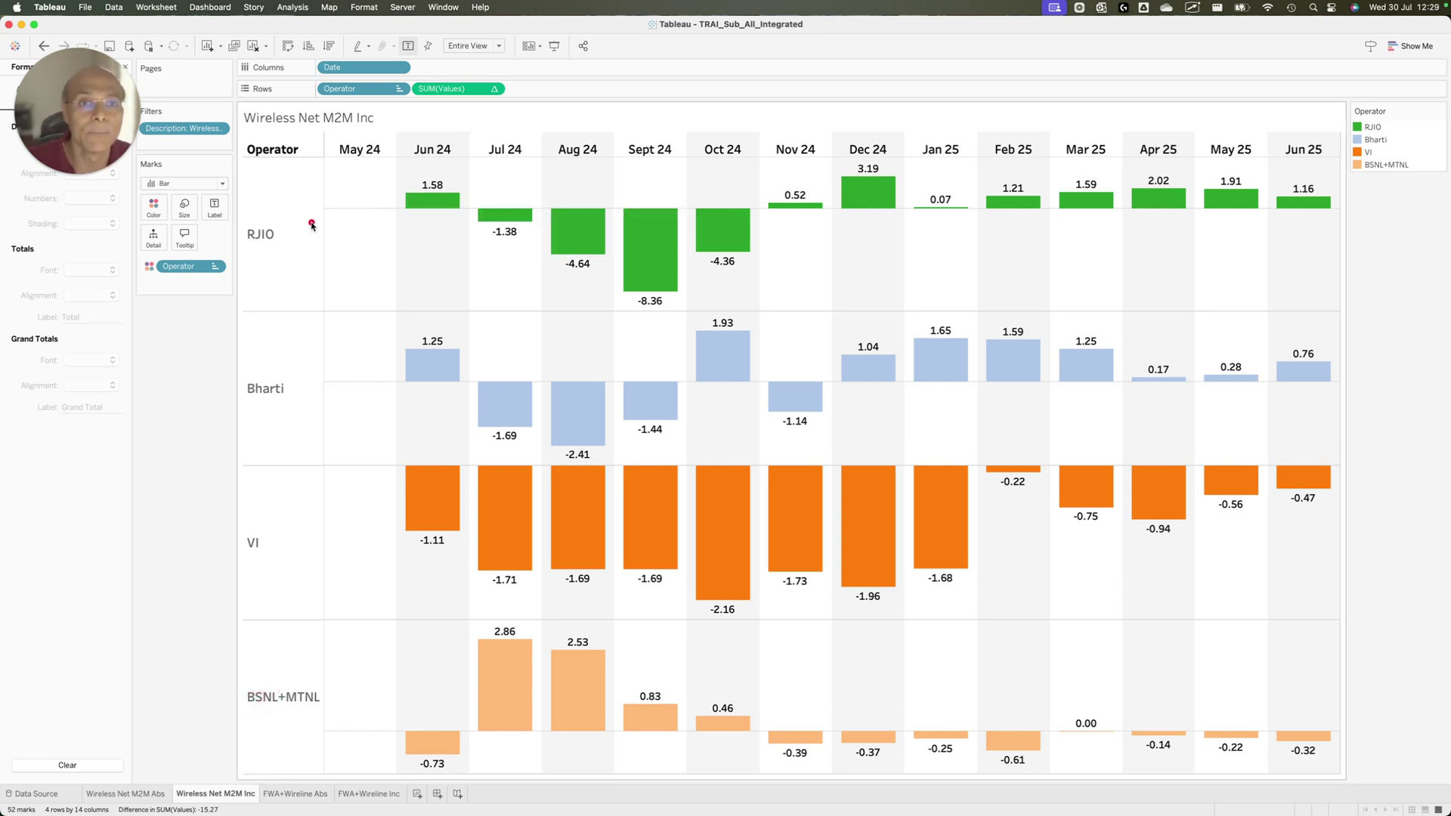
pyautogui.moveTo(310, 225); pyautogui.dragTo(373, 178)
pyautogui.moveTo(581, 172); pyautogui.dragTo(668, 140)
pyautogui.moveTo(885, 175); pyautogui.dragTo(940, 132)
pyautogui.moveTo(1088, 167); pyautogui.dragTo(1128, 140)
pyautogui.moveTo(1279, 185); pyautogui.dragTo(1309, 161)
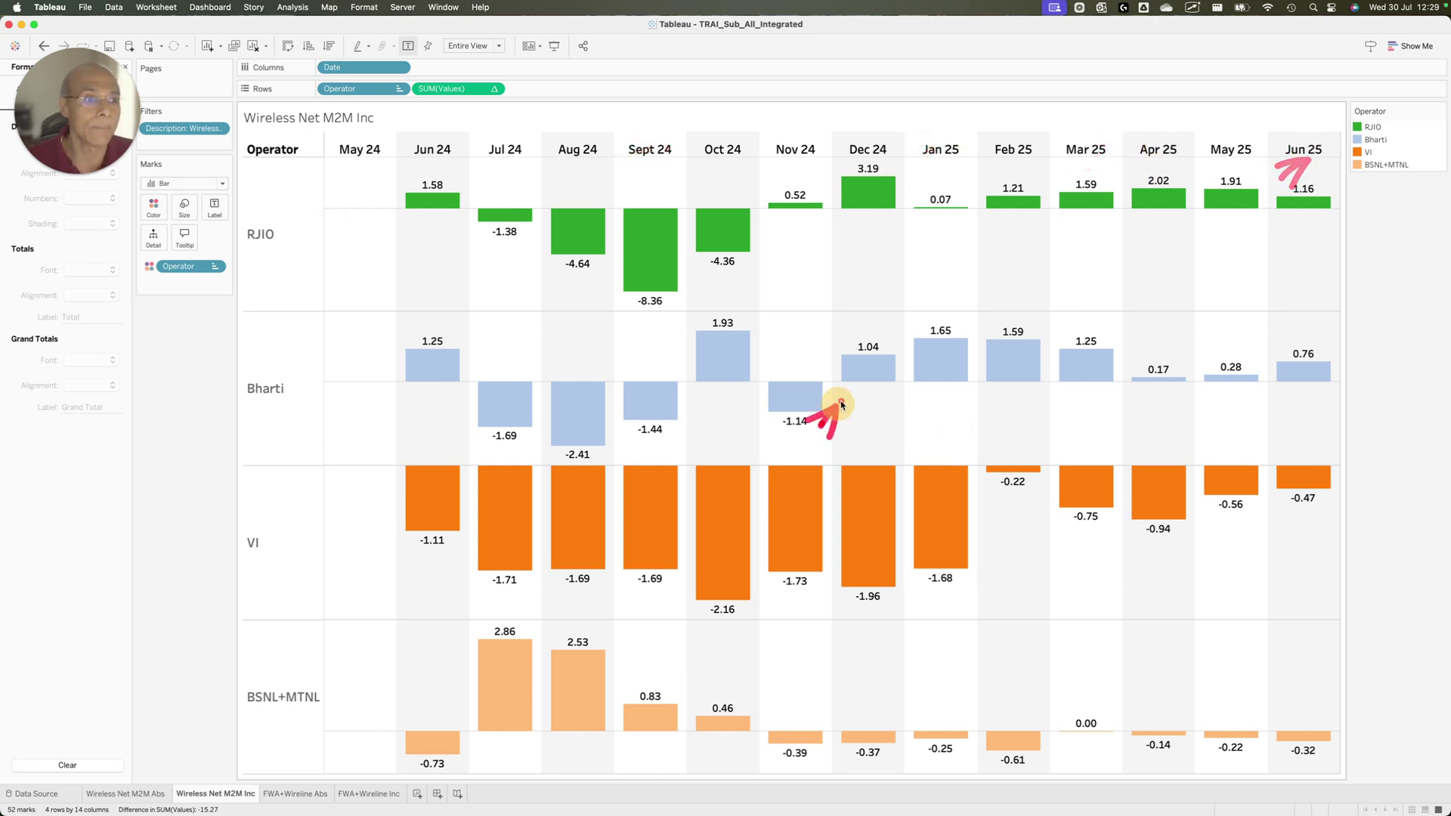
pyautogui.moveTo(696, 532); pyautogui.dragTo(758, 495)
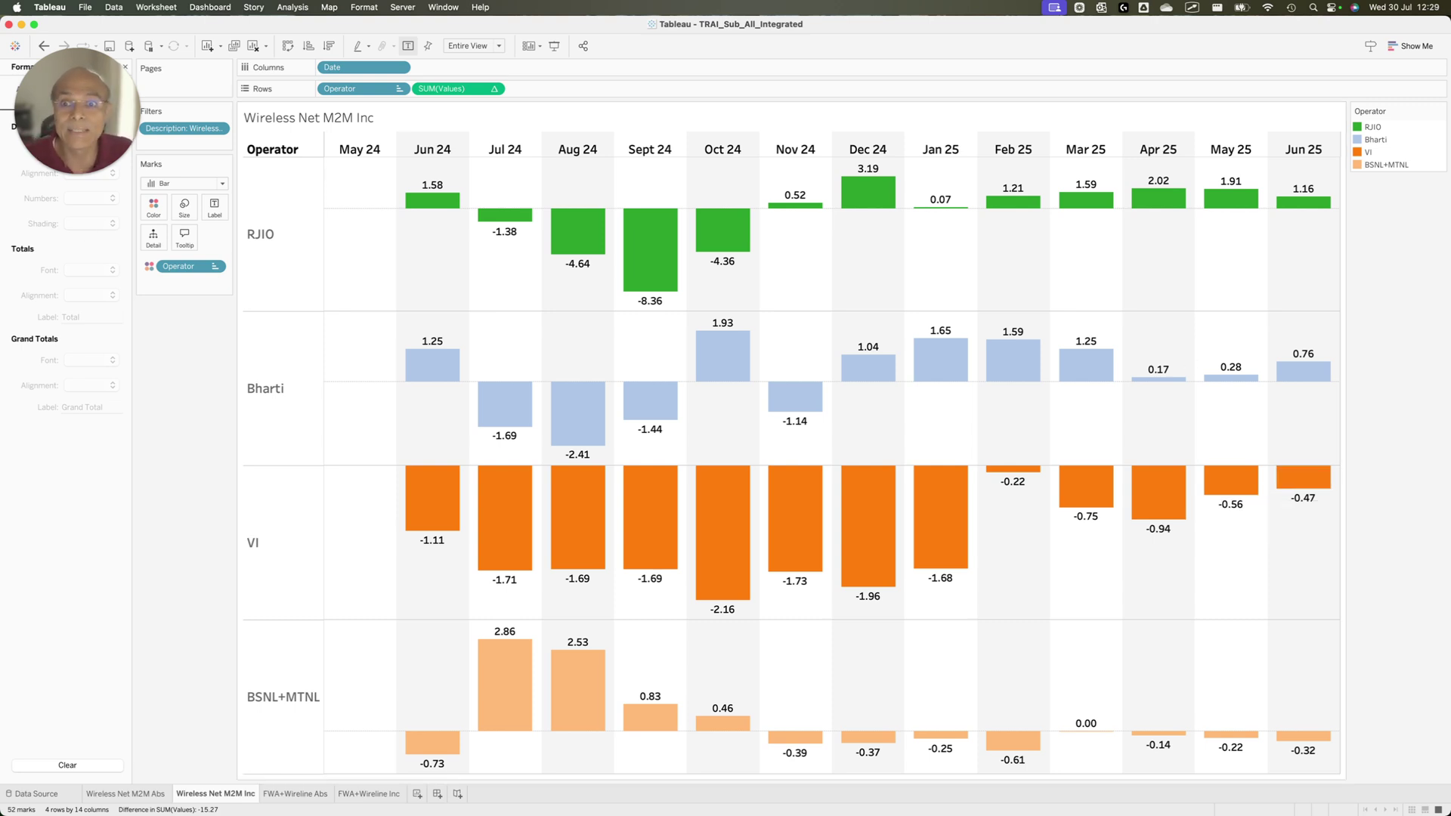
# Frame the Jun 24–Jun 25 increments, then outline the RJIO and Bharti rows out to Jun 25.
pyautogui.moveTo(382, 123)
pyautogui.mouseDown()
pyautogui.moveTo(664, 420)
pyautogui.moveTo(1230, 768)
pyautogui.moveTo(1410, 803)
pyautogui.moveTo(1350, 786)
pyautogui.mouseUp()
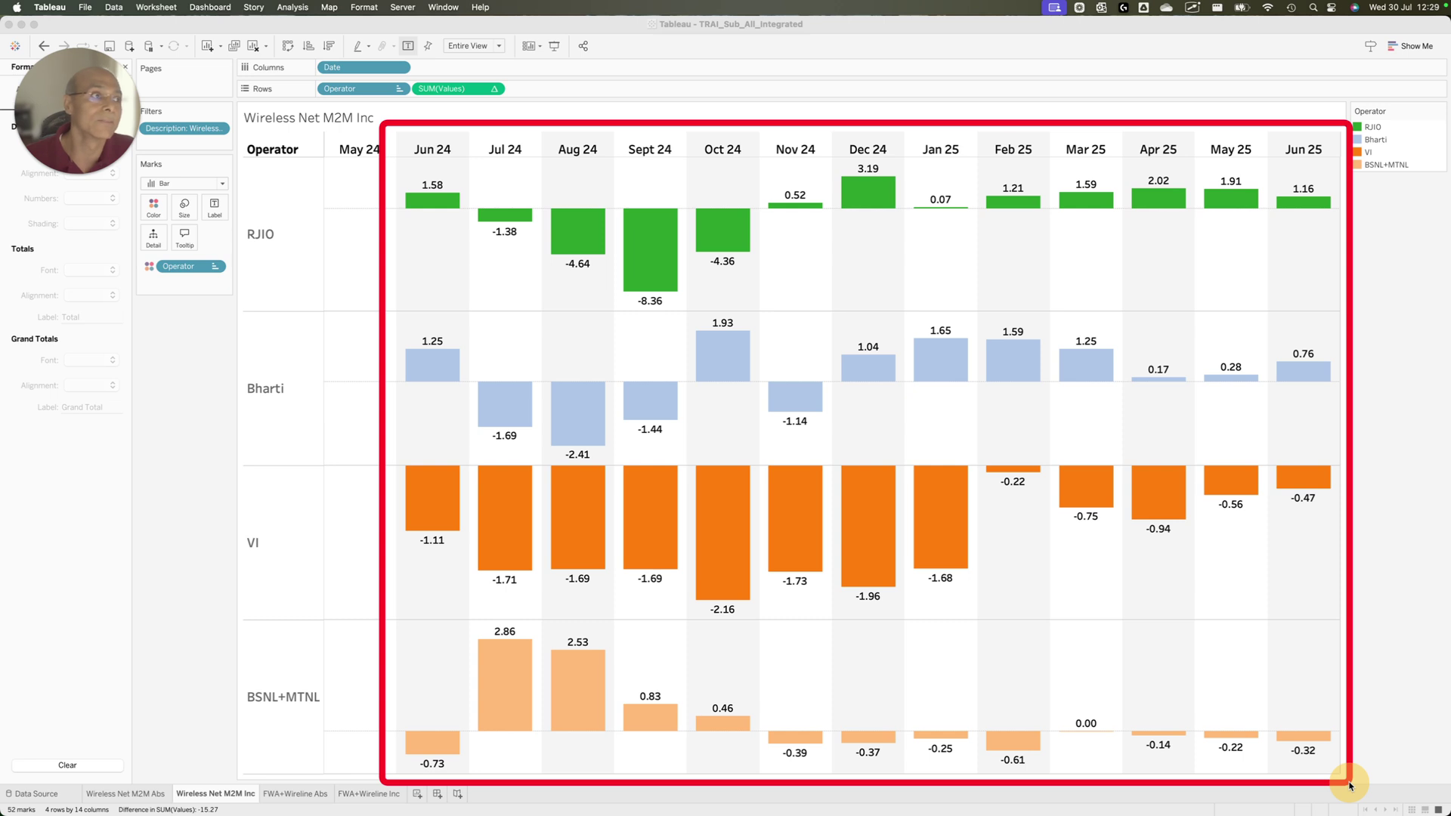
pyautogui.moveTo(370, 123); pyautogui.dragTo(1274, 191)
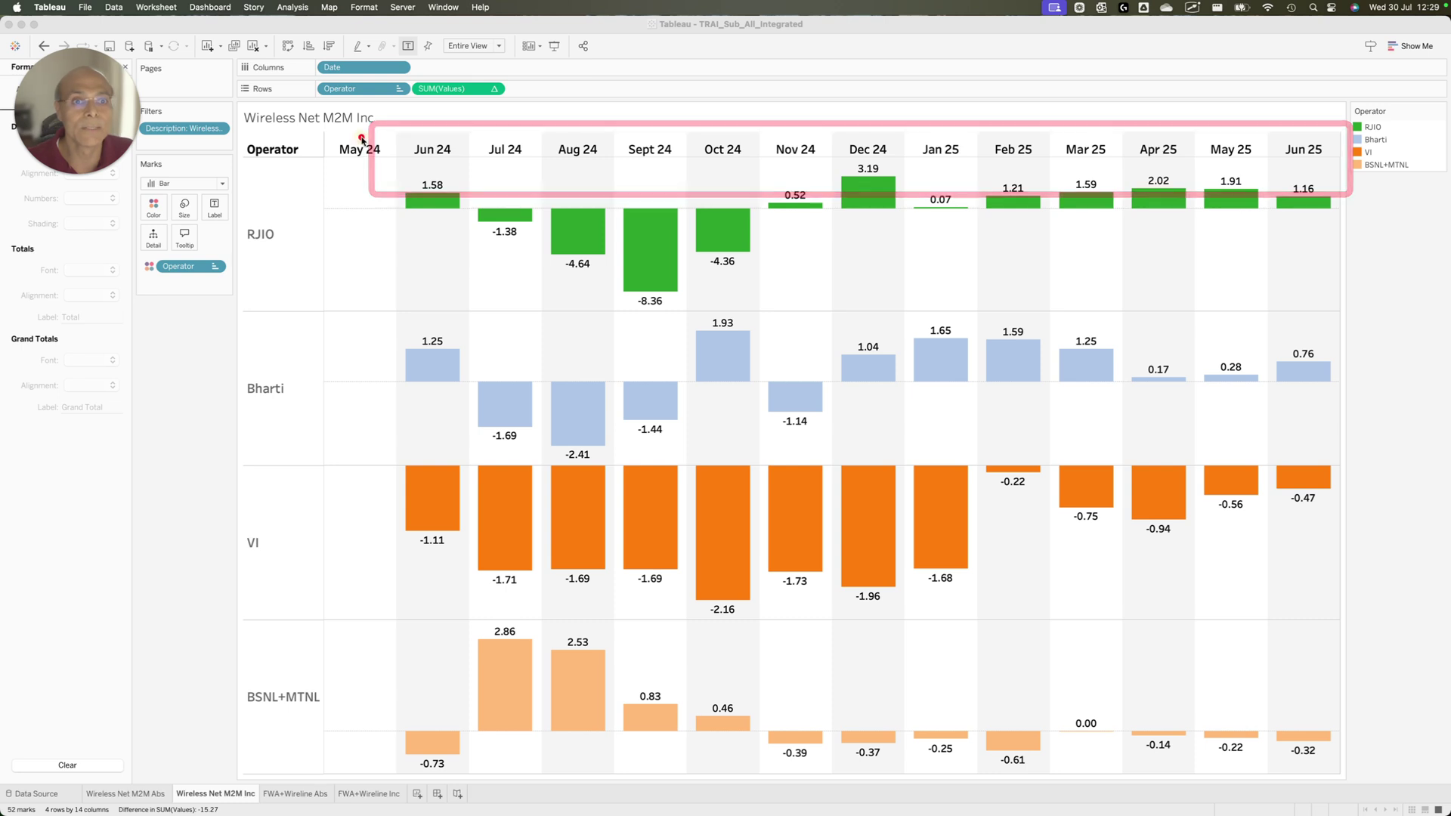
pyautogui.moveTo(361, 138)
pyautogui.mouseDown()
pyautogui.moveTo(1162, 309)
pyautogui.moveTo(1384, 302)
pyautogui.mouseUp()
pyautogui.moveTo(368, 286); pyautogui.dragTo(1446, 479)
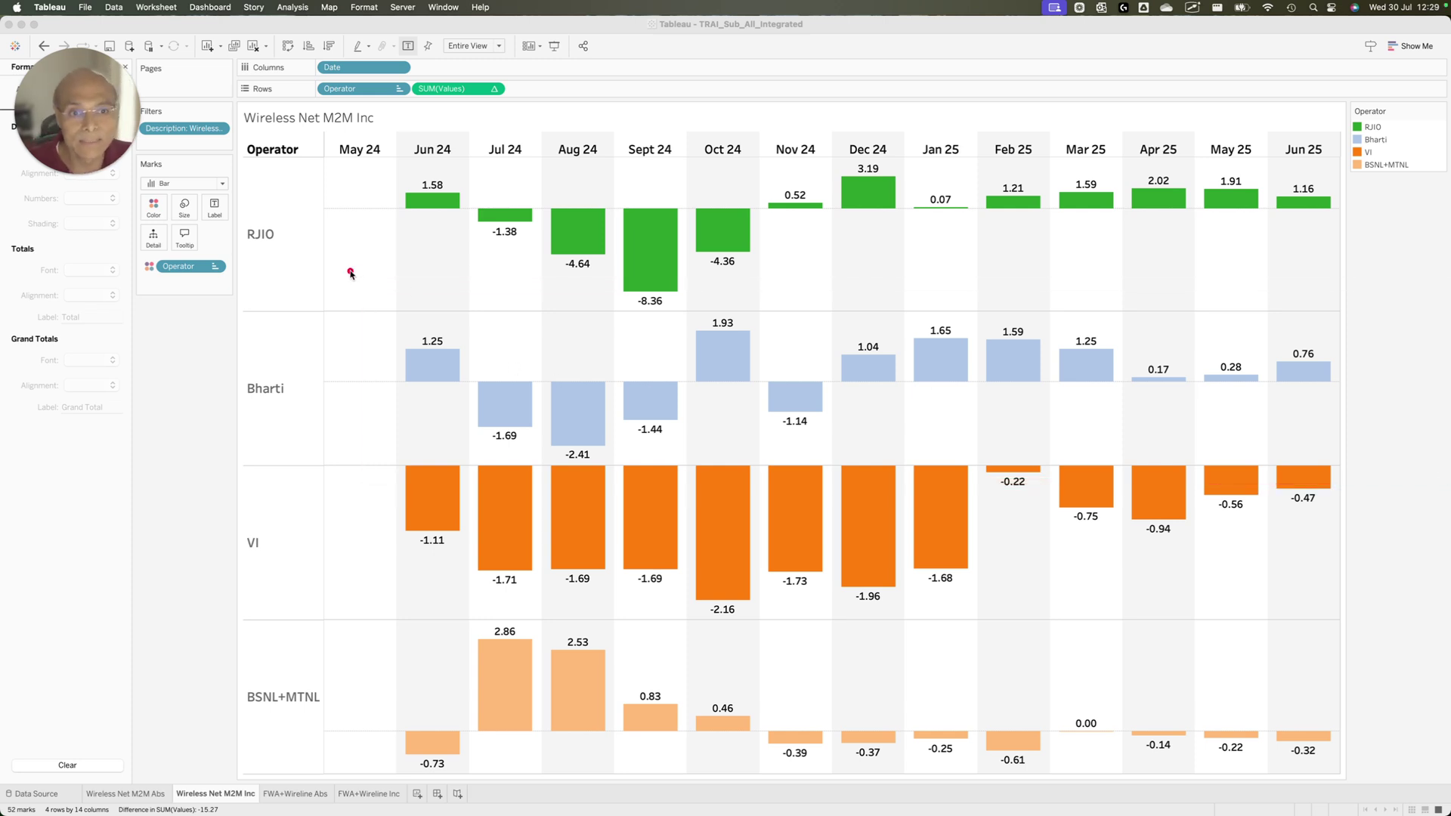
pyautogui.moveTo(350, 274)
pyautogui.mouseDown()
pyautogui.moveTo(989, 442)
pyautogui.moveTo(1384, 463)
pyautogui.mouseUp()
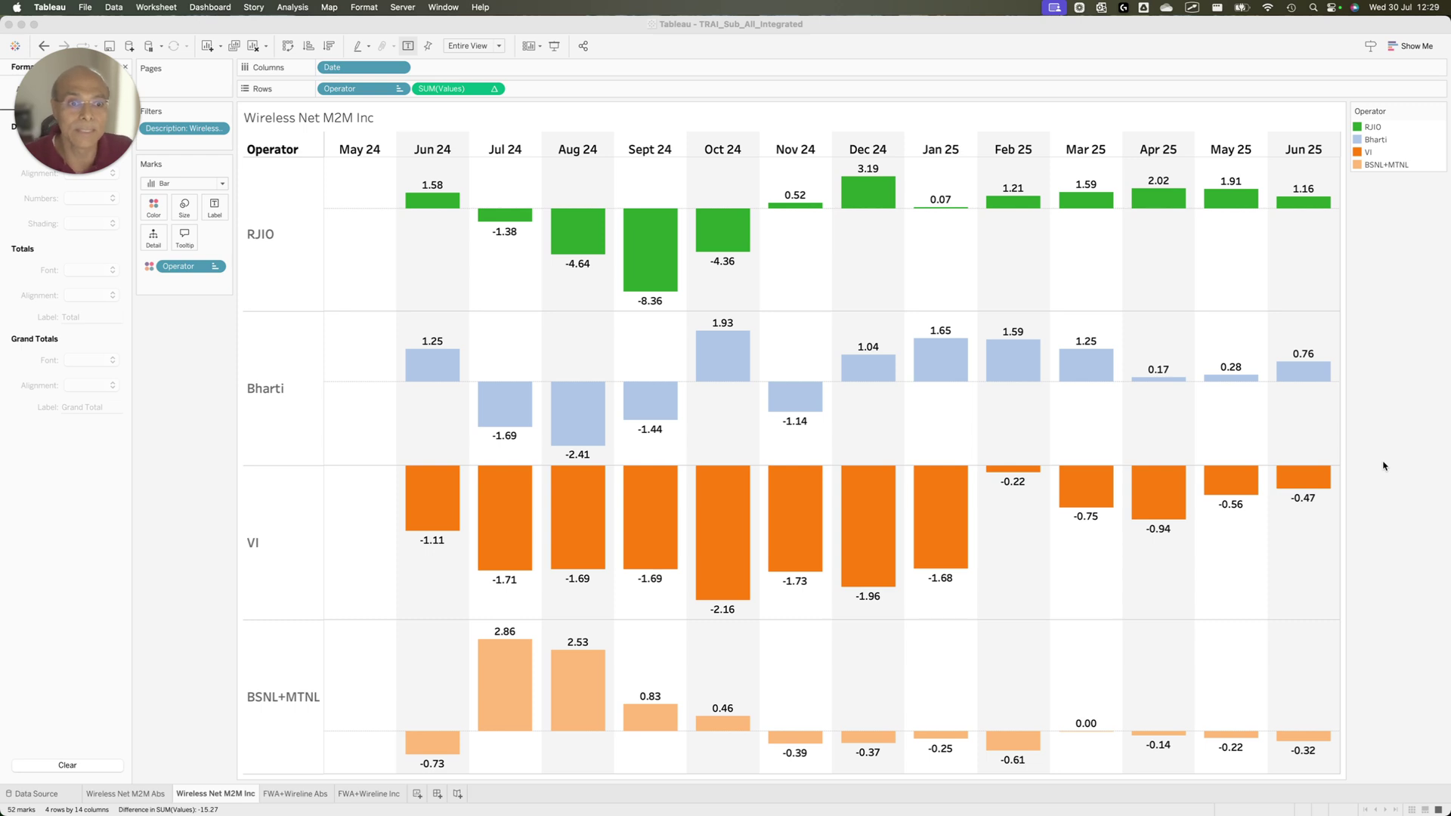
pyautogui.moveTo(385, 295)
pyautogui.mouseDown()
pyautogui.moveTo(751, 382)
pyautogui.moveTo(1392, 447)
pyautogui.mouseUp()
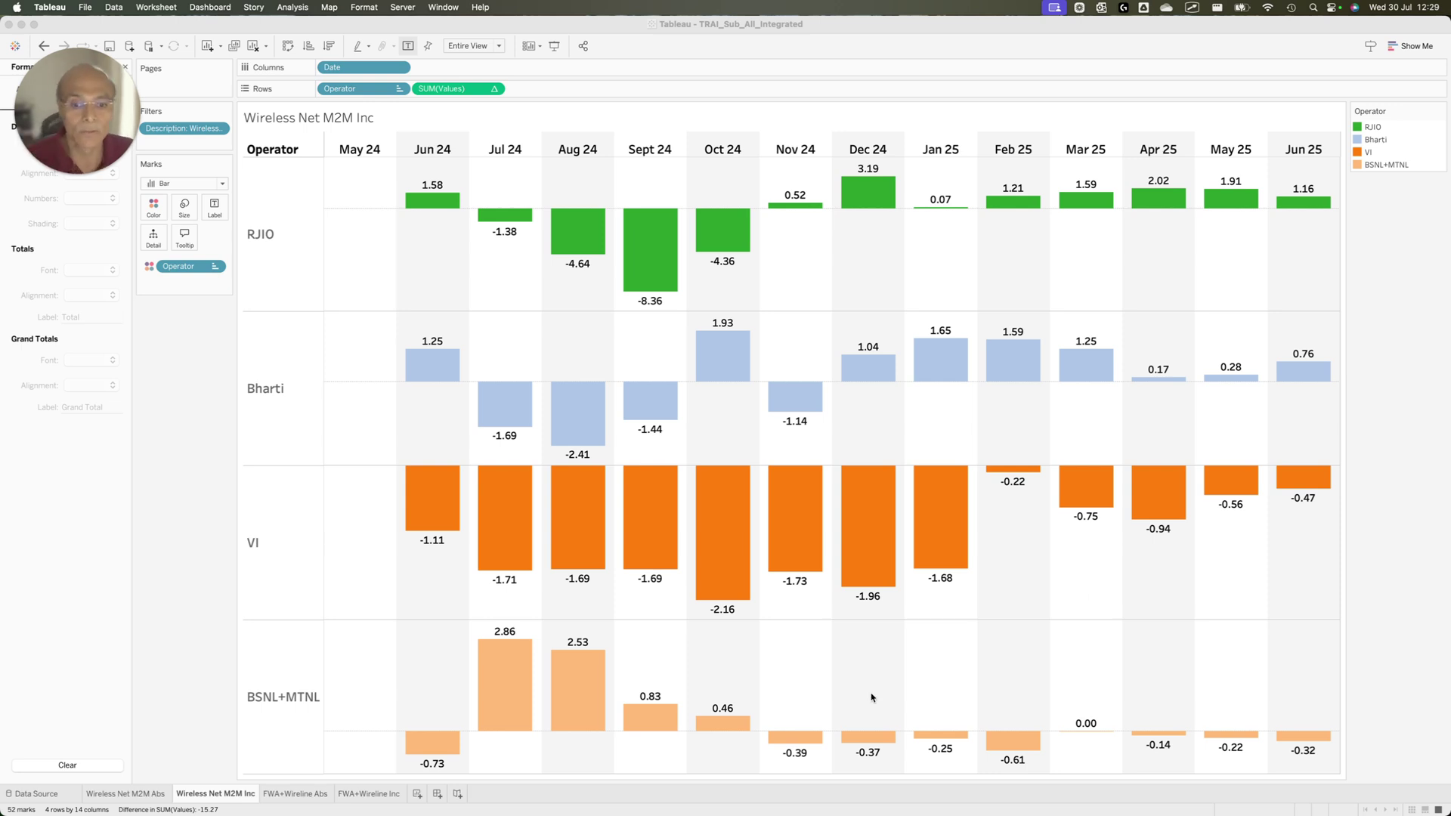
# Open the Wireless Net M2M Abs sheet, frame its absolute subscriber chart, then show all windows.
pyautogui.click(168, 794)
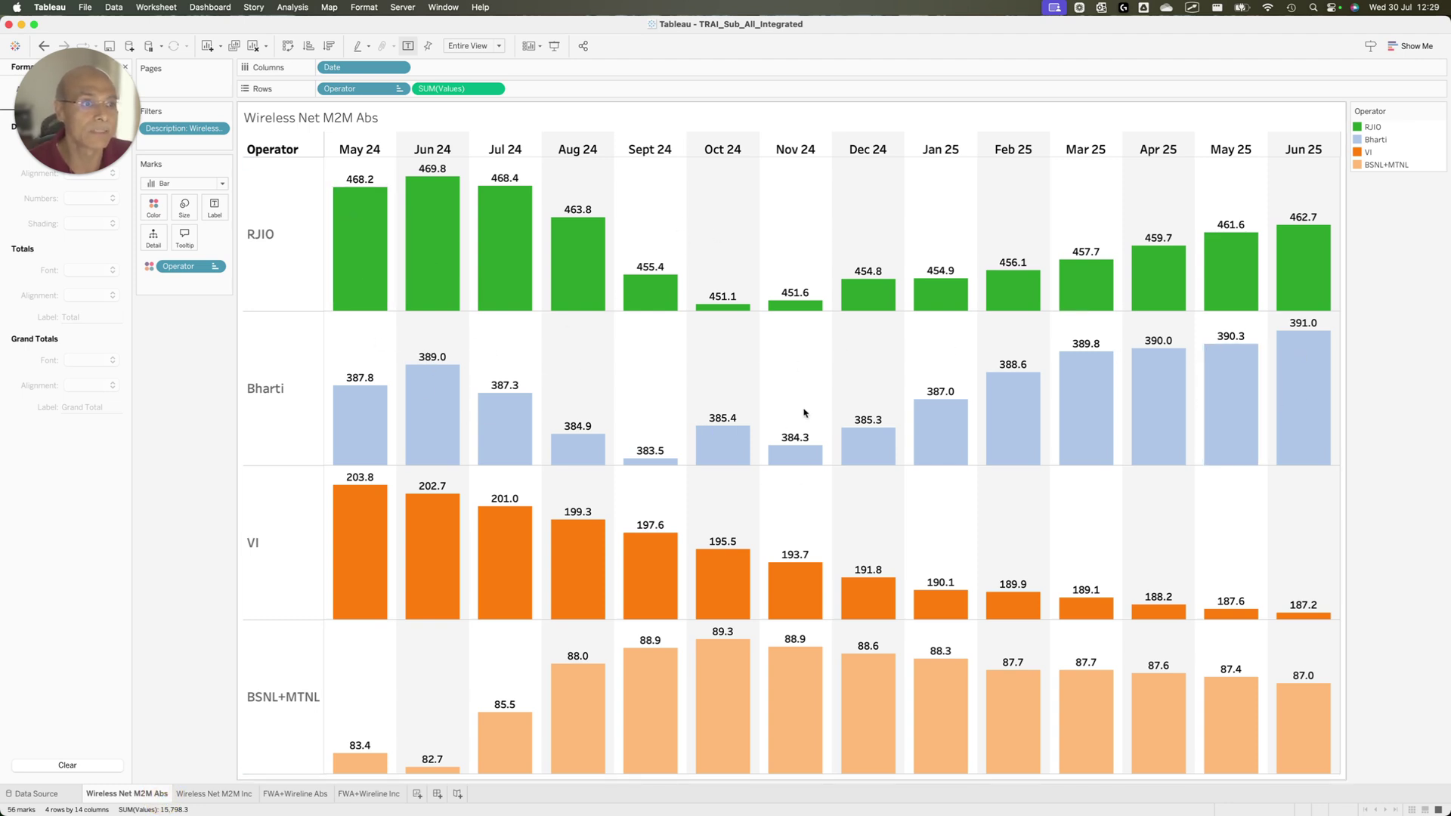
pyautogui.moveTo(300, 125)
pyautogui.mouseDown()
pyautogui.moveTo(329, 170)
pyautogui.moveTo(1315, 673)
pyautogui.moveTo(1420, 771)
pyautogui.moveTo(1409, 794)
pyautogui.mouseUp()
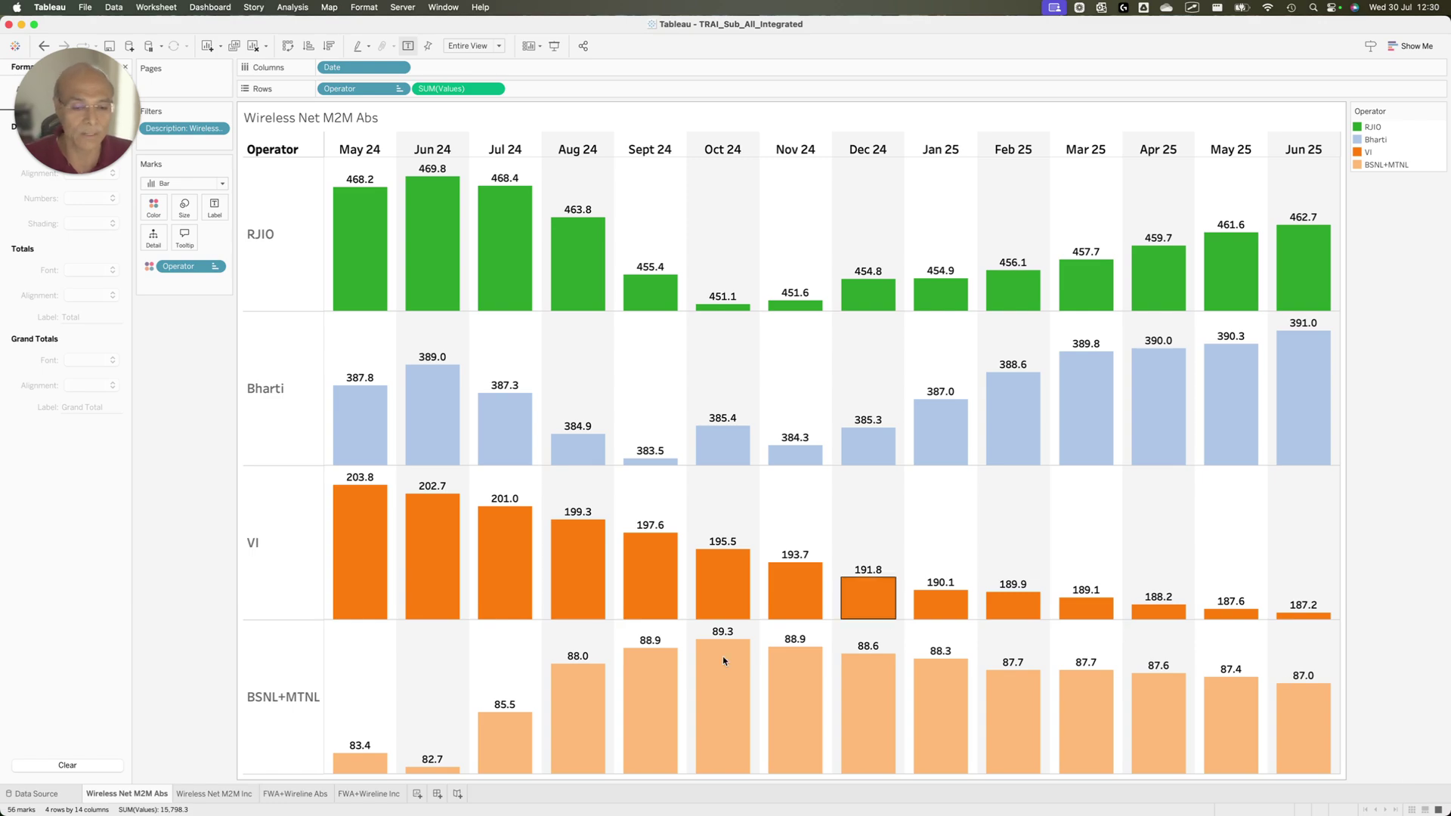
pyautogui.hotkey('ctrl', 'Up')
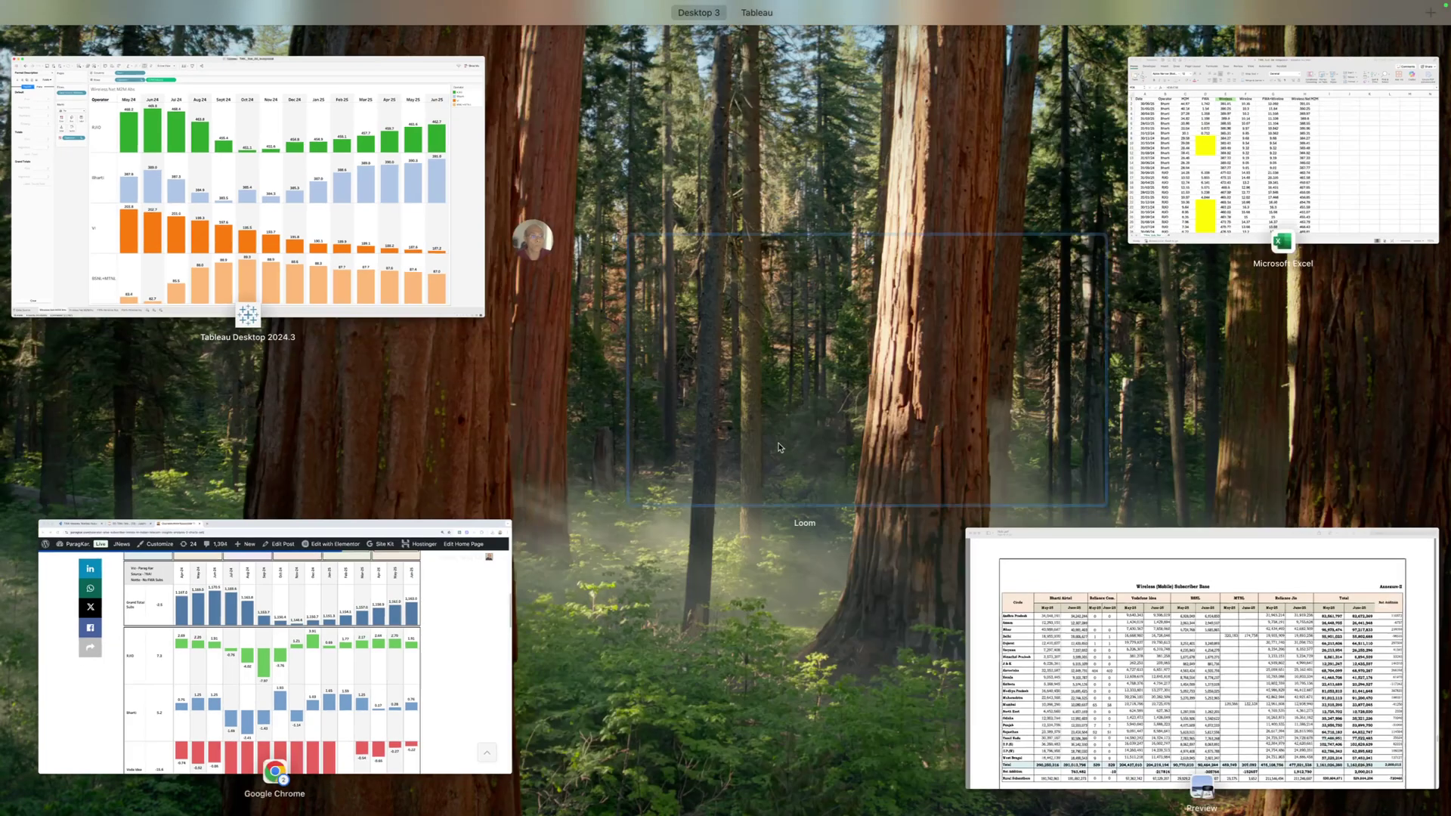
# In TRAI.pdf, frame the Wireline Subscriber Base table and outline the Tata Tele. and Quadrant totals.
pyautogui.click(1204, 664)
pyautogui.scroll(15, 783, 431)
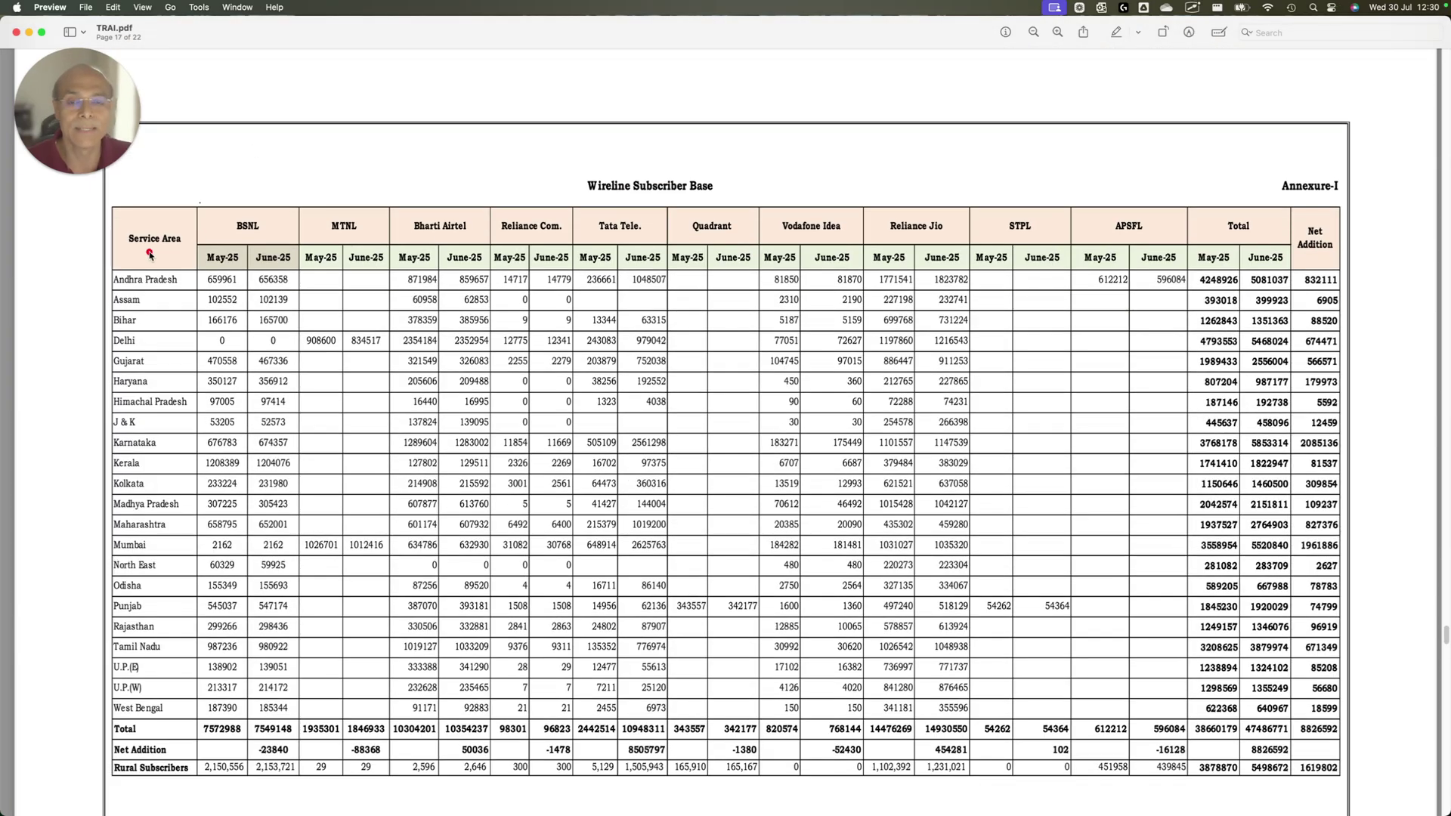
pyautogui.moveTo(81, 198)
pyautogui.mouseDown()
pyautogui.moveTo(835, 388)
pyautogui.moveTo(1330, 804)
pyautogui.moveTo(1442, 808)
pyautogui.mouseUp()
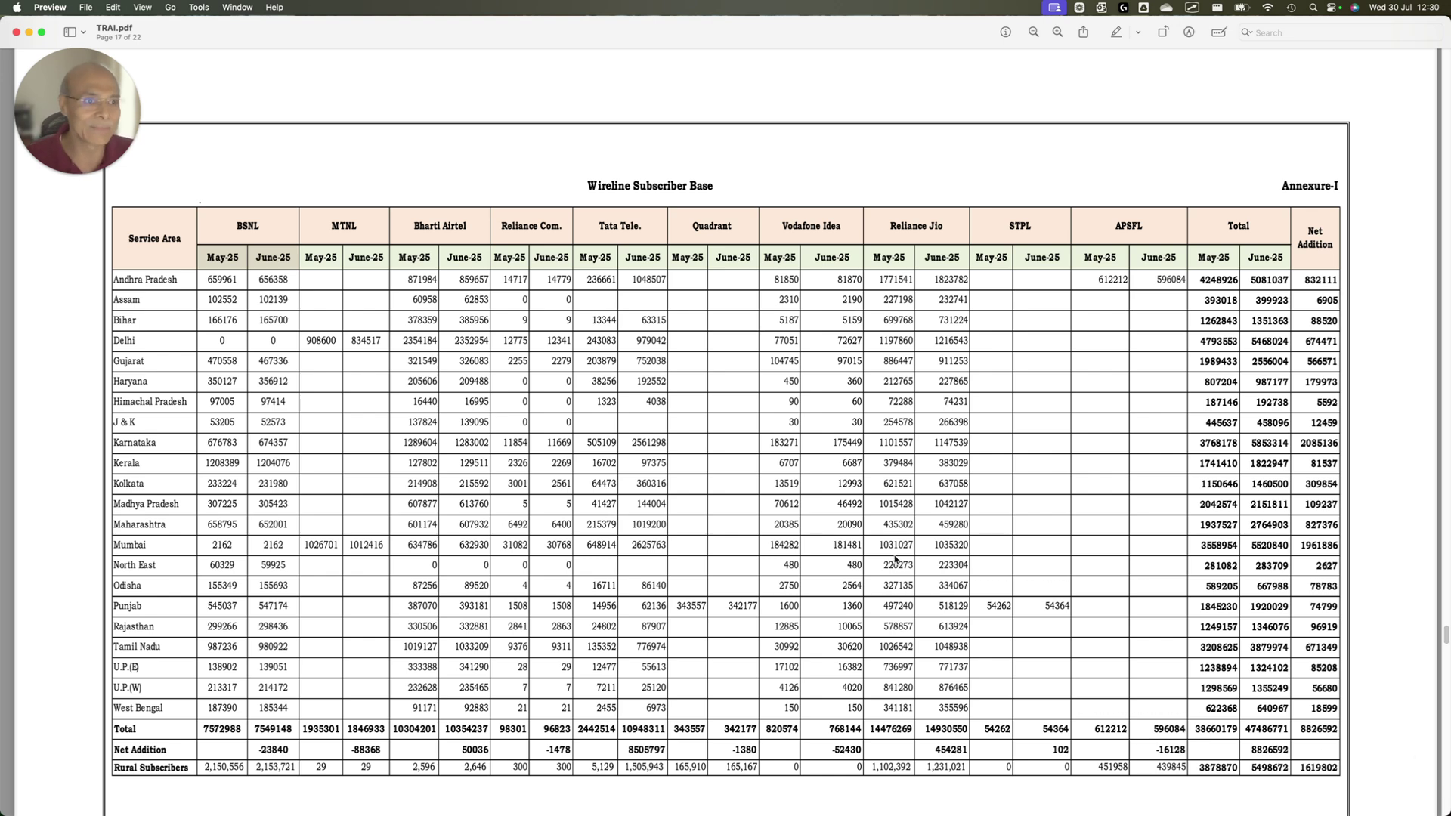
pyautogui.click(600, 695)
pyautogui.moveTo(599, 695); pyautogui.dragTo(699, 754)
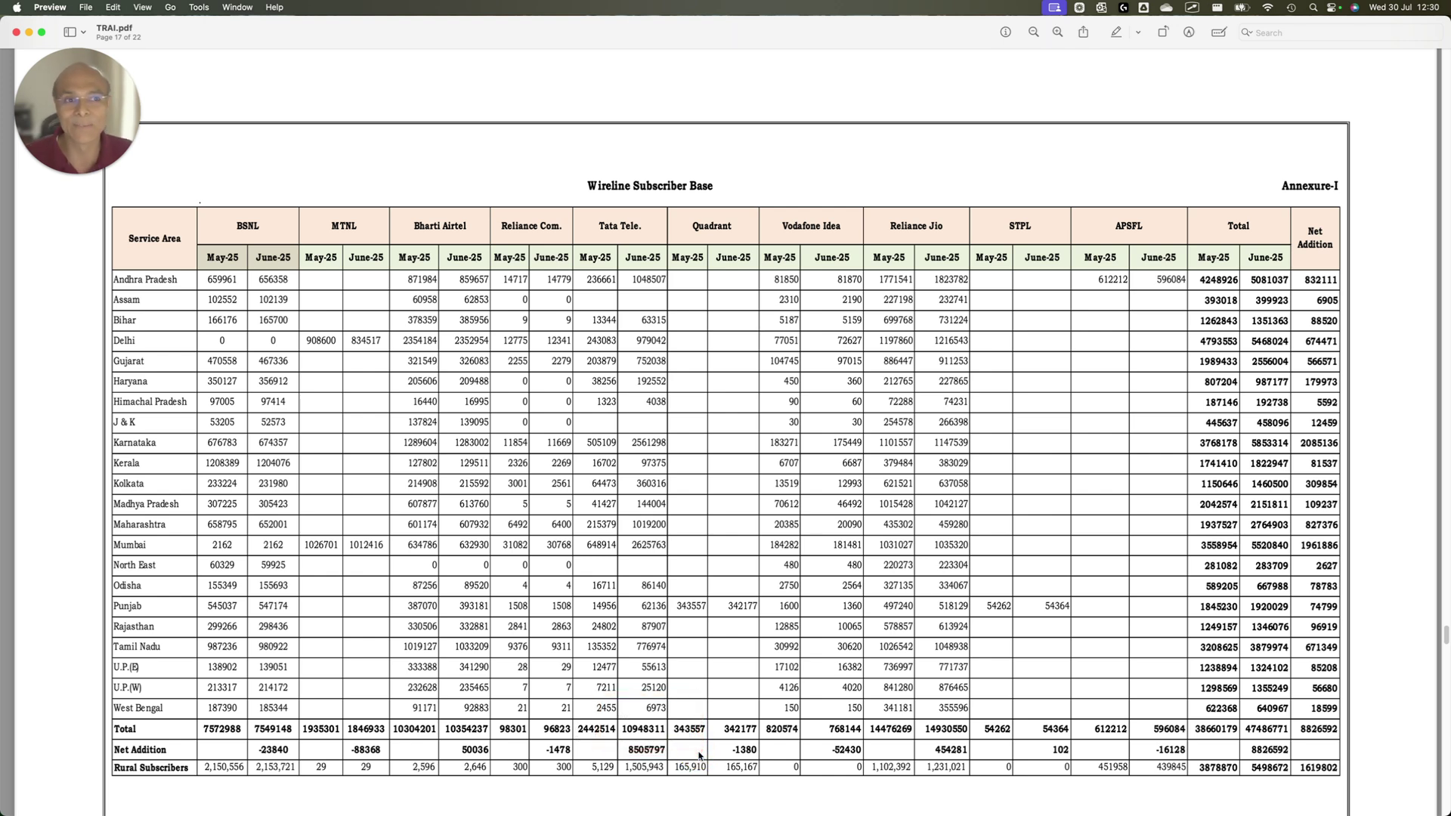
# Scroll through the PDF and outline a band of rows in another subscriber table.
pyautogui.scroll(20, 686, 460)
pyautogui.scroll(20, 733, 412)
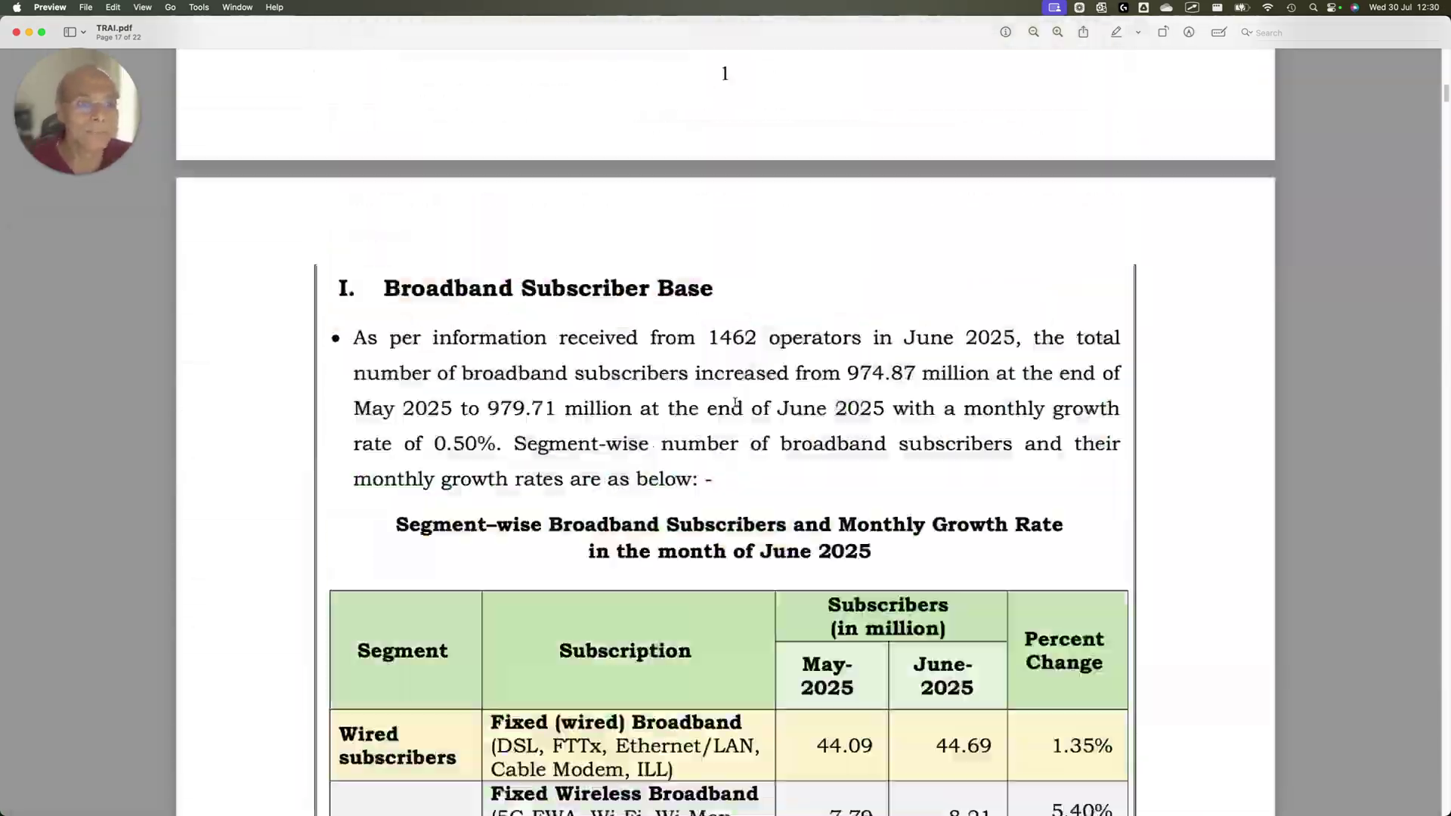
pyautogui.scroll(-10, 735, 408)
pyautogui.scroll(-1, 735, 407)
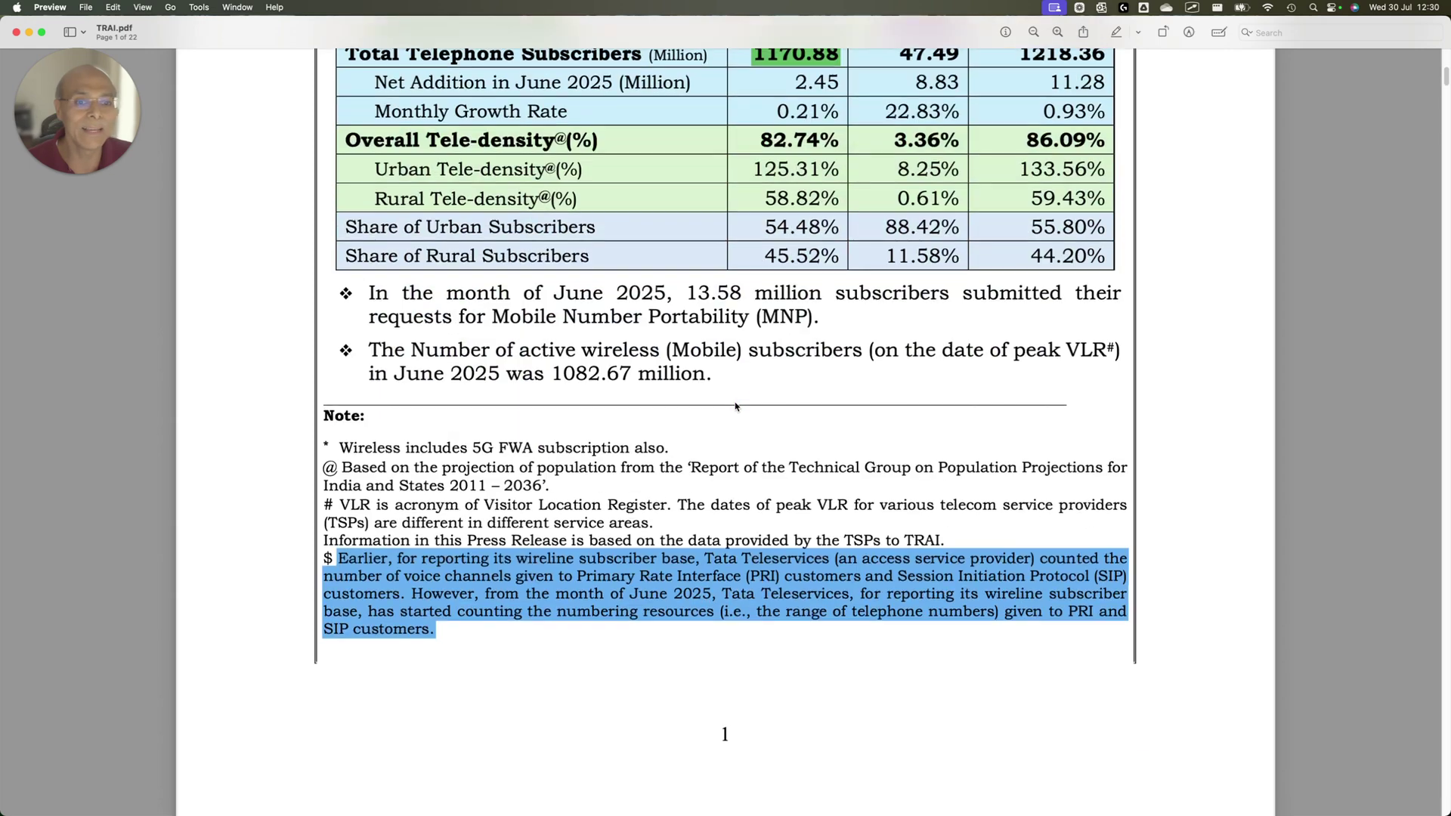
pyautogui.moveTo(278, 537)
pyautogui.mouseDown()
pyautogui.moveTo(982, 656)
pyautogui.moveTo(1246, 665)
pyautogui.mouseUp()
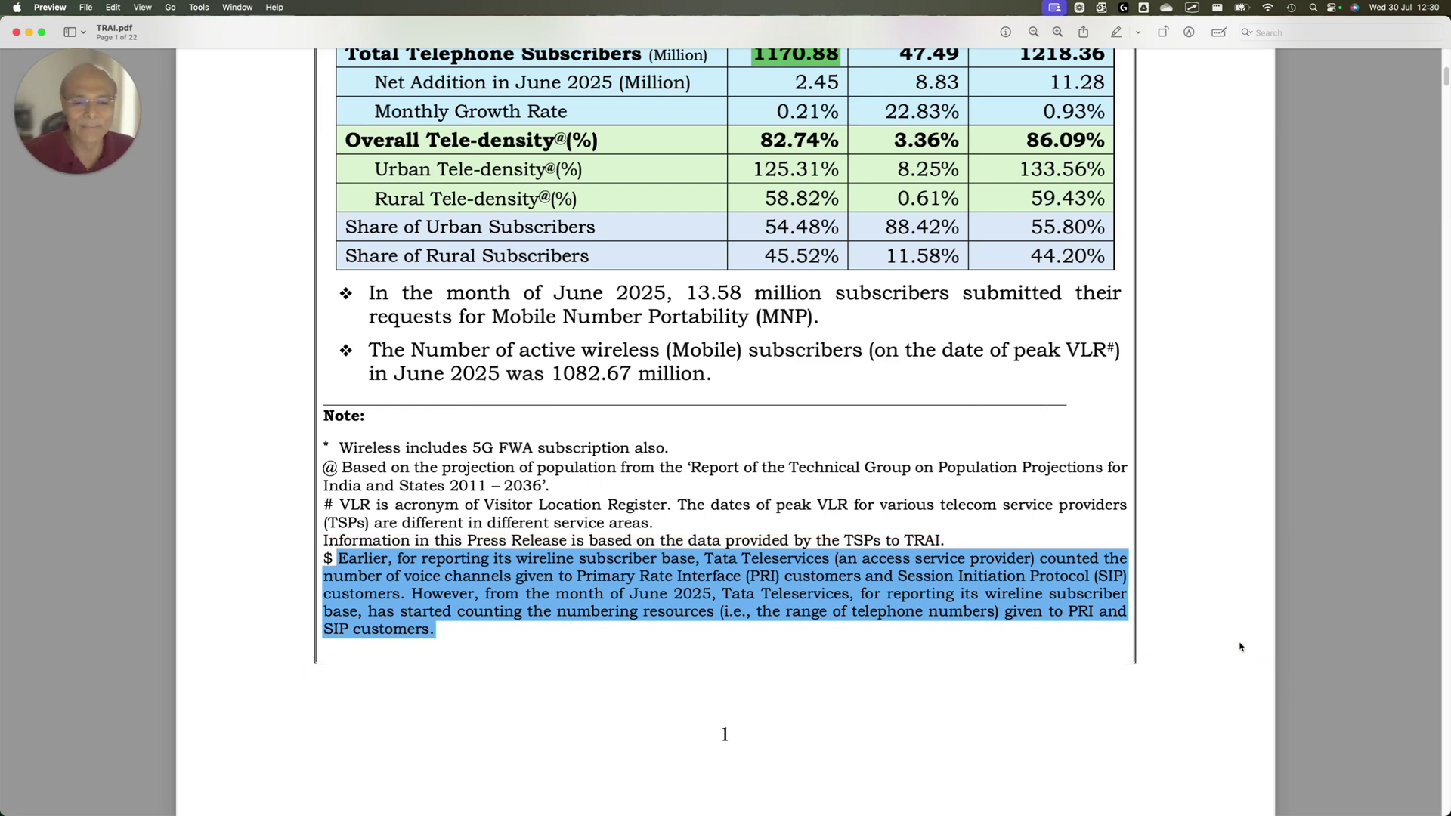
pyautogui.moveTo(257, 539); pyautogui.dragTo(1159, 670)
# Scroll back and outline the 2442514 Tata Tele. Total cell, then show all windows.
pyautogui.scroll(-15, 1120, 665)
pyautogui.scroll(-20, 1120, 664)
pyautogui.scroll(-10, 1121, 663)
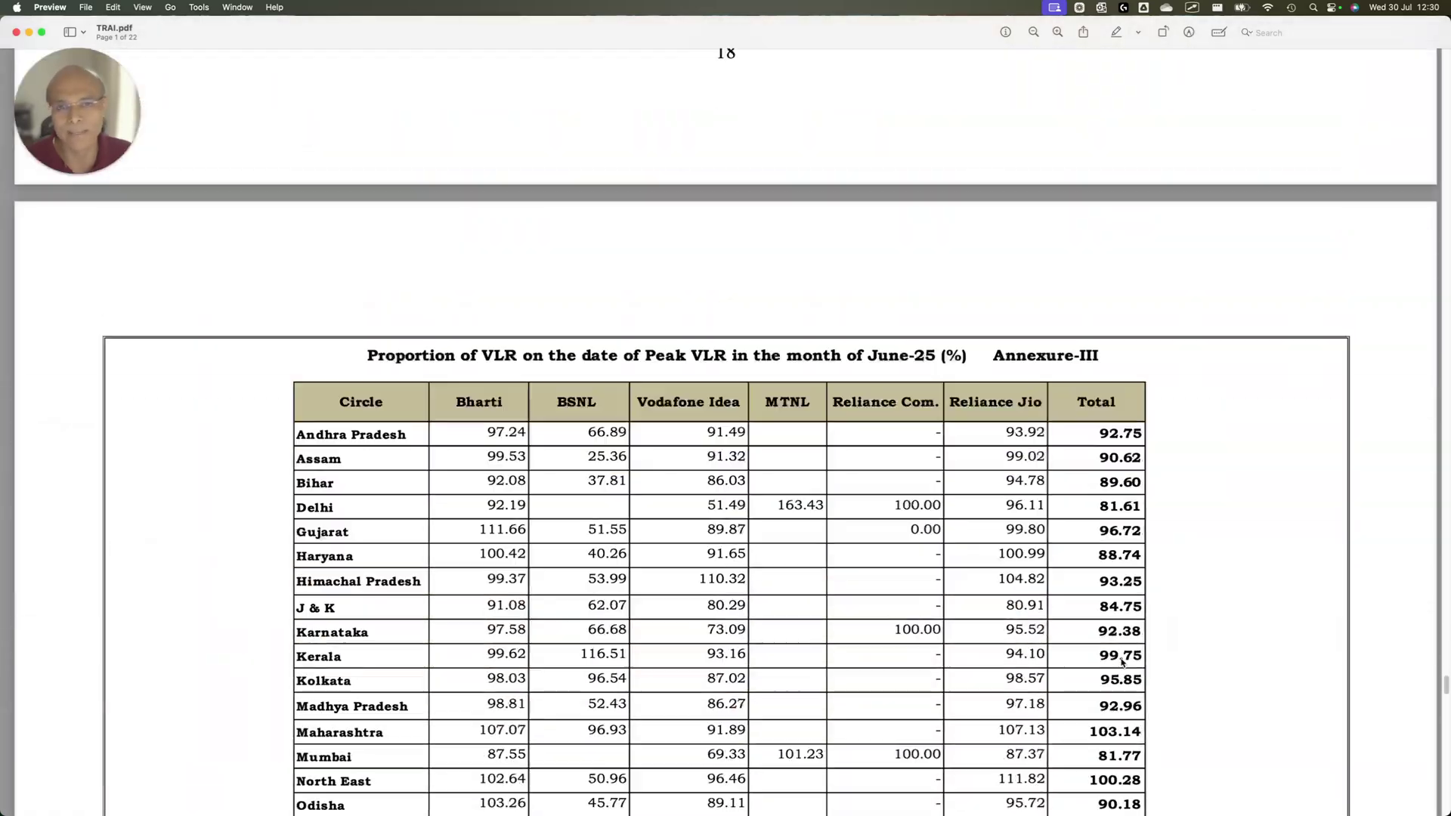
pyautogui.scroll(8, 1120, 659)
pyautogui.scroll(1, 1121, 661)
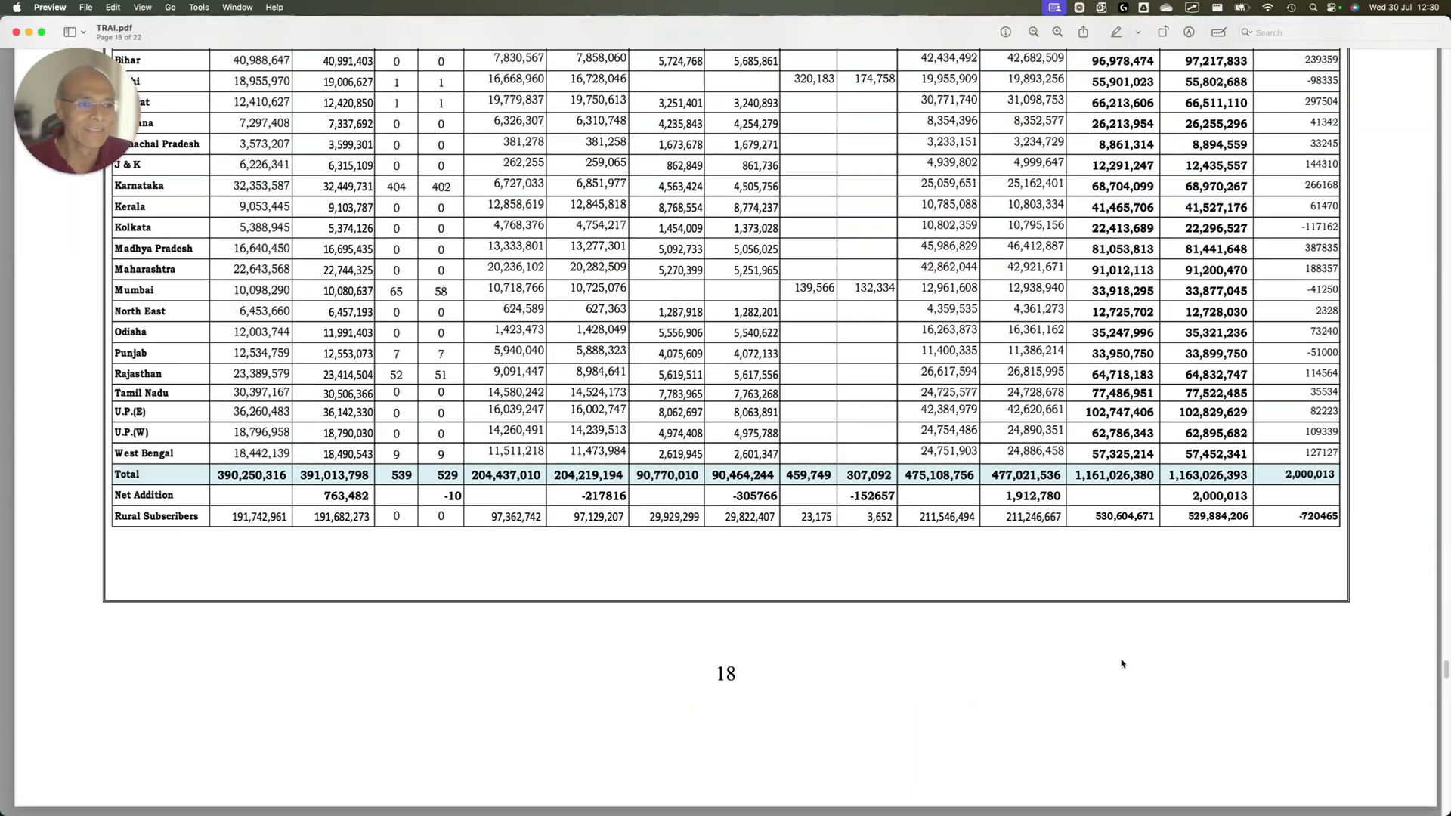
pyautogui.scroll(5, 1121, 663)
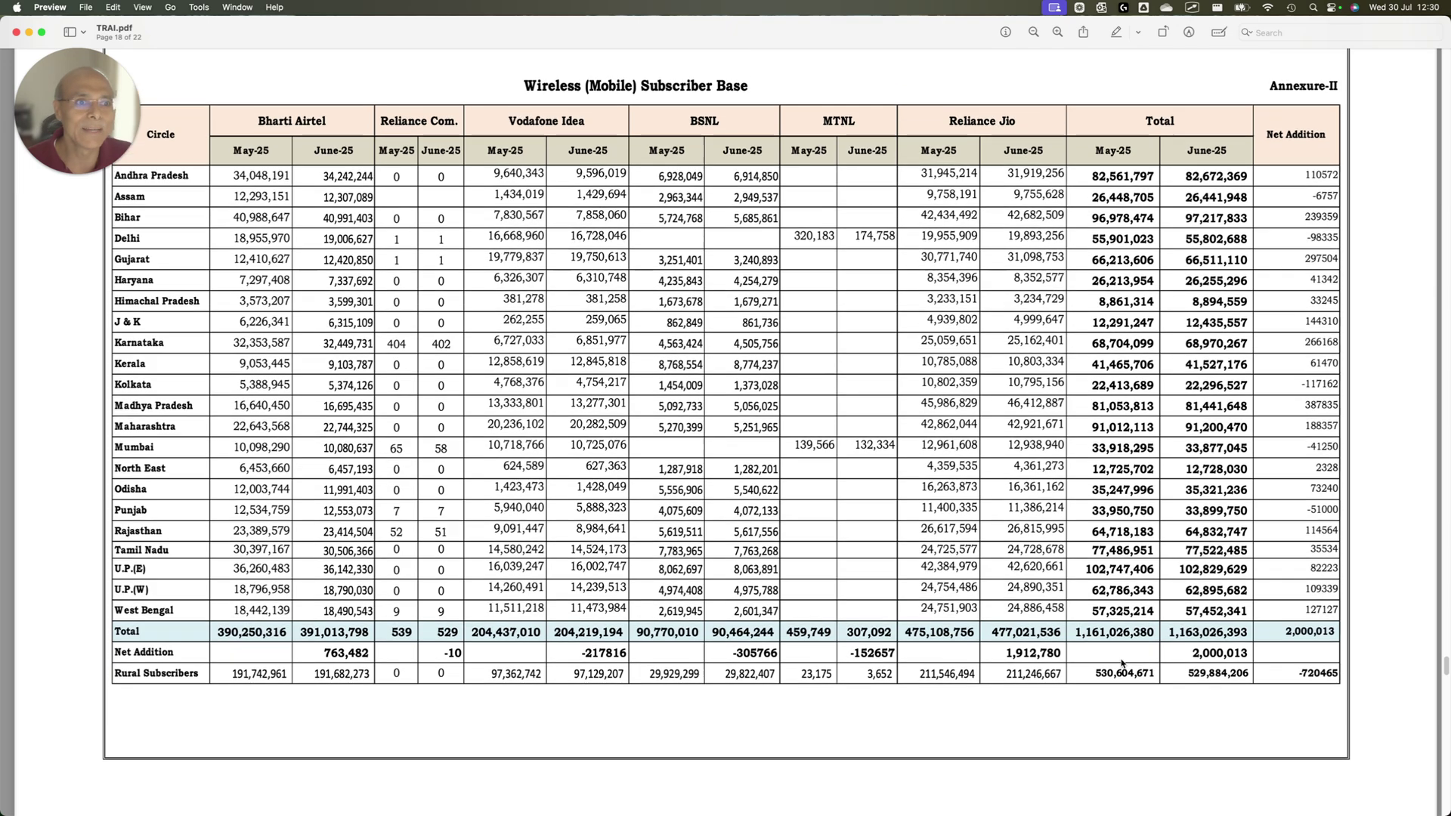
pyautogui.scroll(20, 1121, 663)
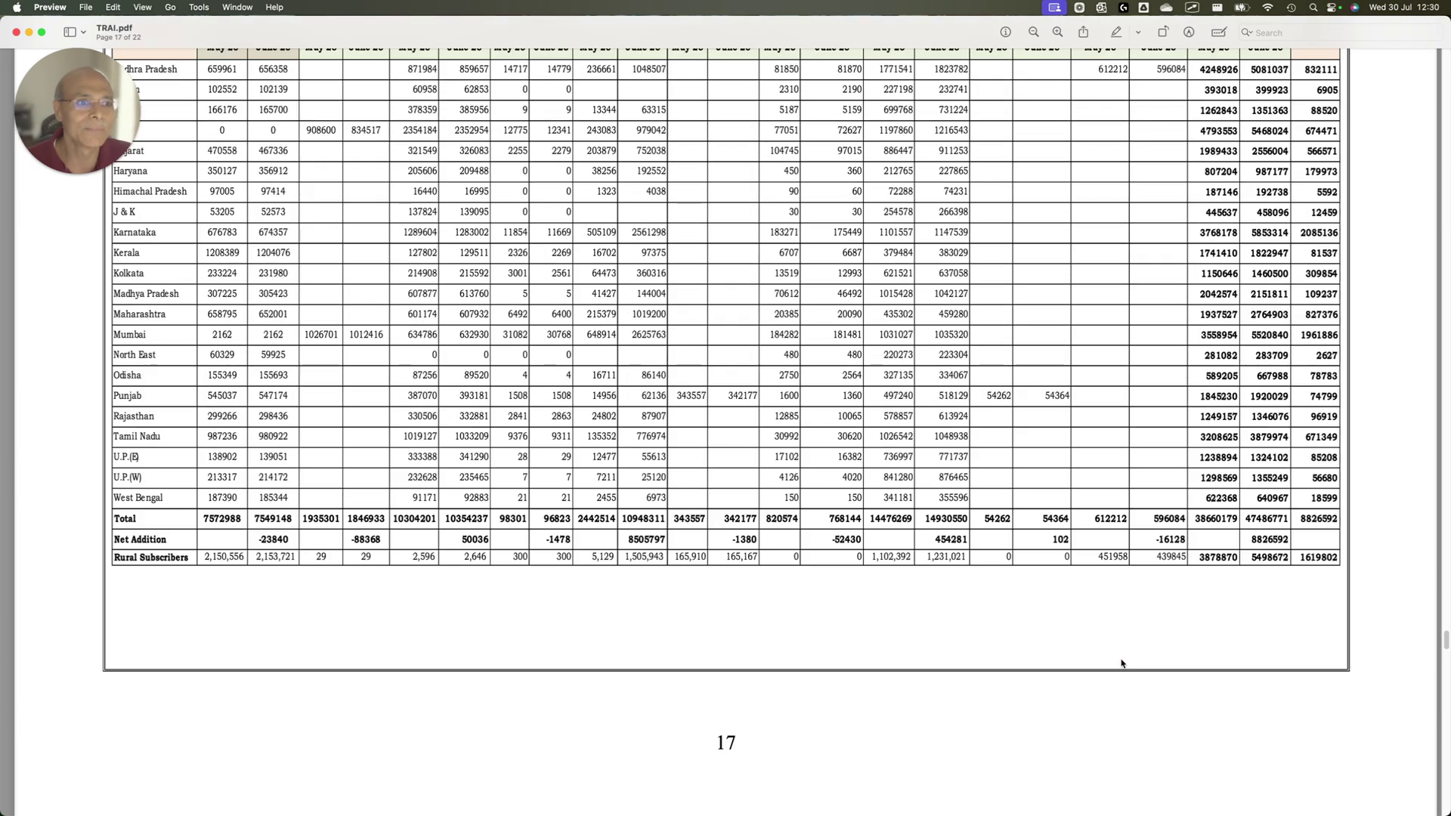
pyautogui.scroll(3, 1121, 663)
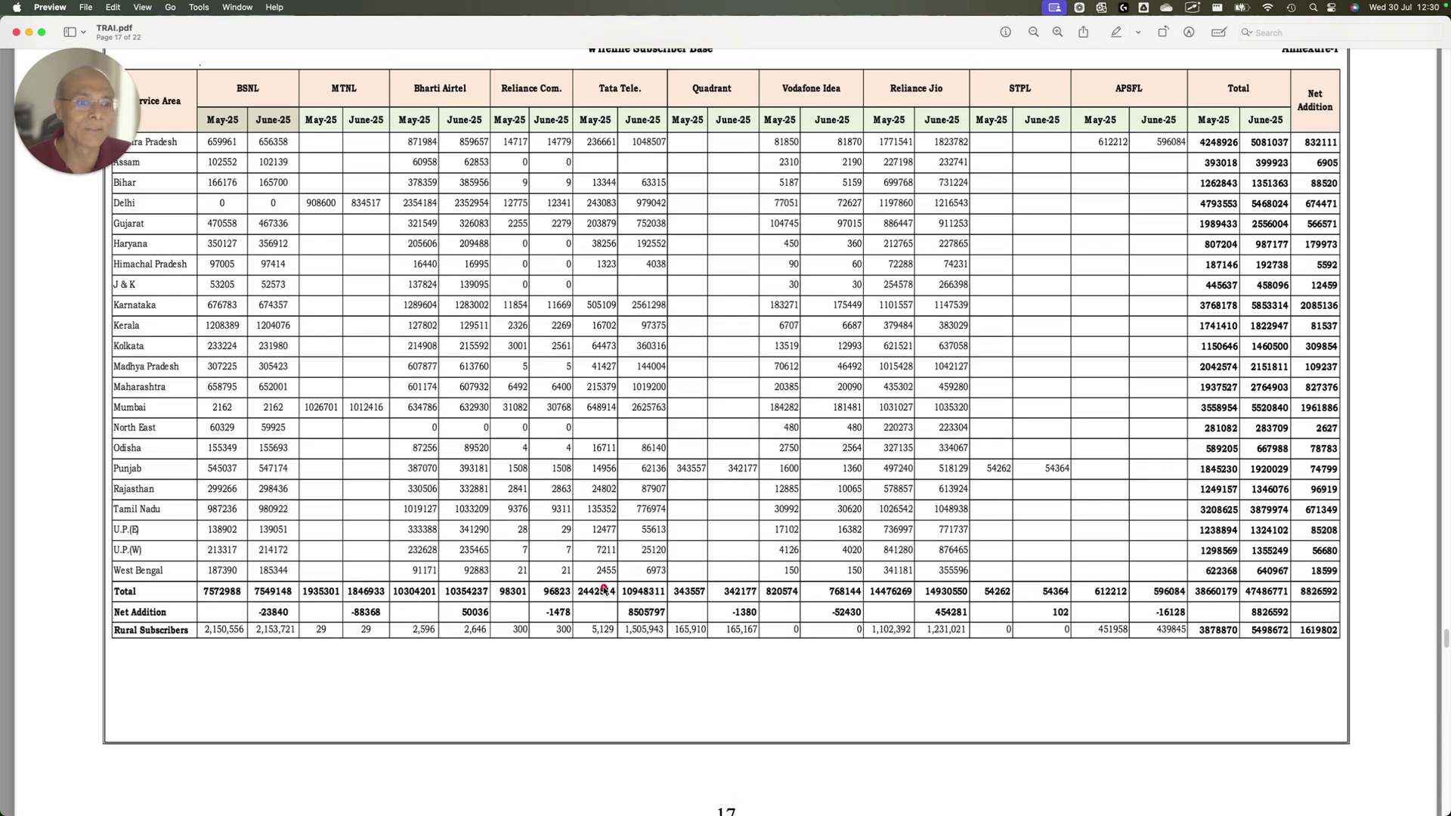
pyautogui.moveTo(563, 563)
pyautogui.mouseDown()
pyautogui.moveTo(624, 609)
pyautogui.moveTo(696, 612)
pyautogui.mouseUp()
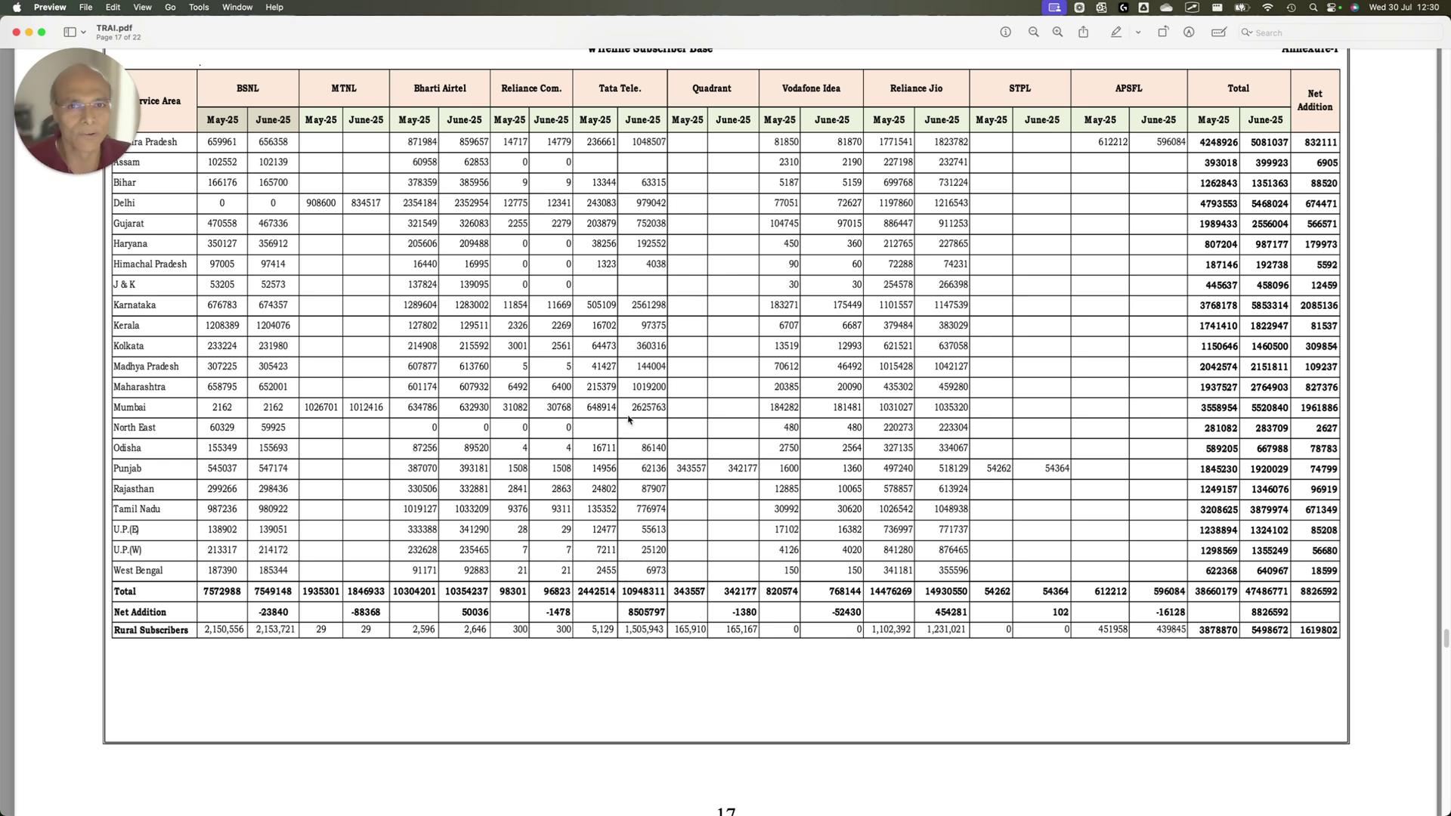
pyautogui.hotkey('ctrl', 'Up')
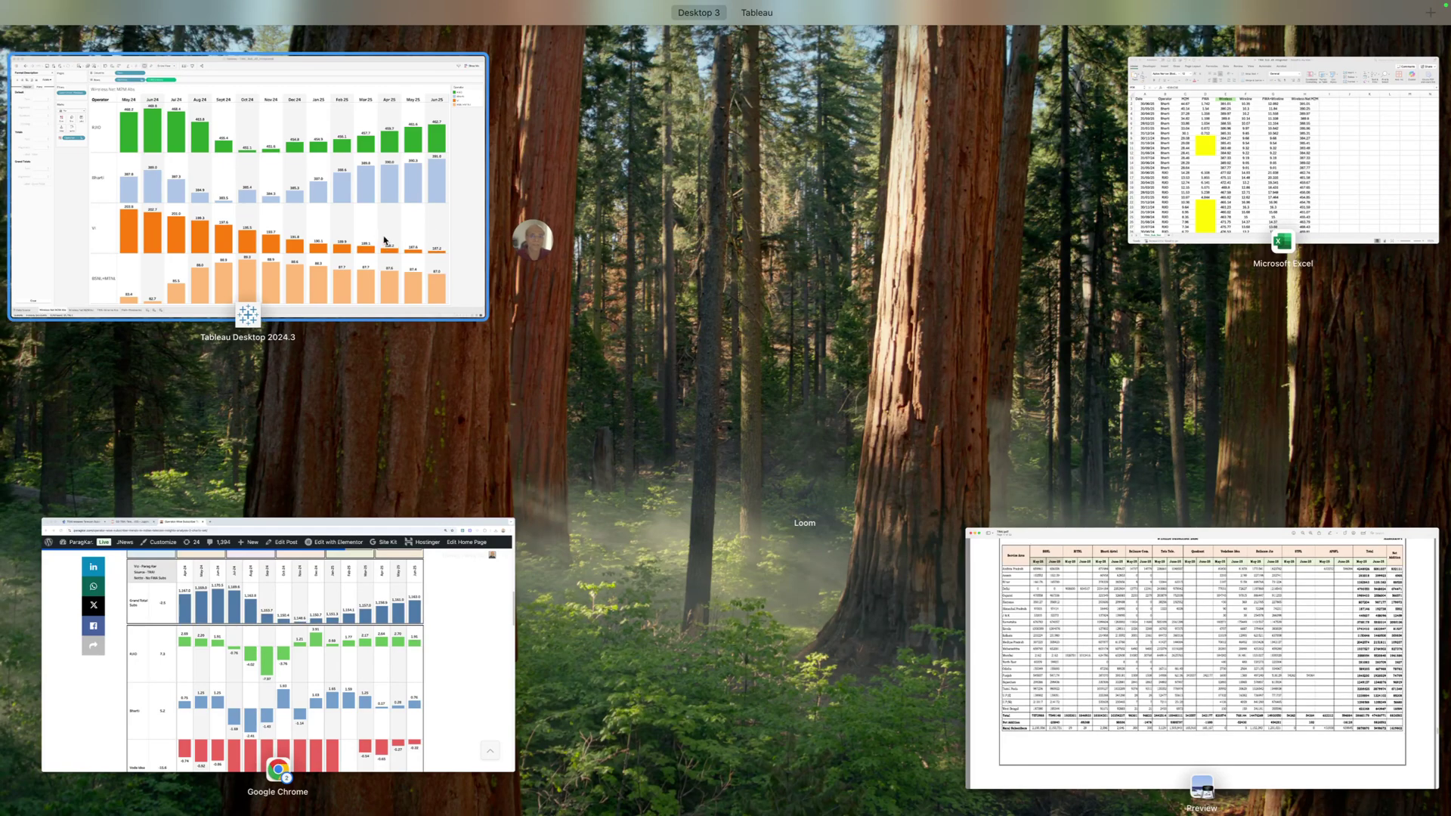
# Set the ParagKar dashboard's category to Wireline and its page to Market Abs.
pyautogui.click(347, 695)
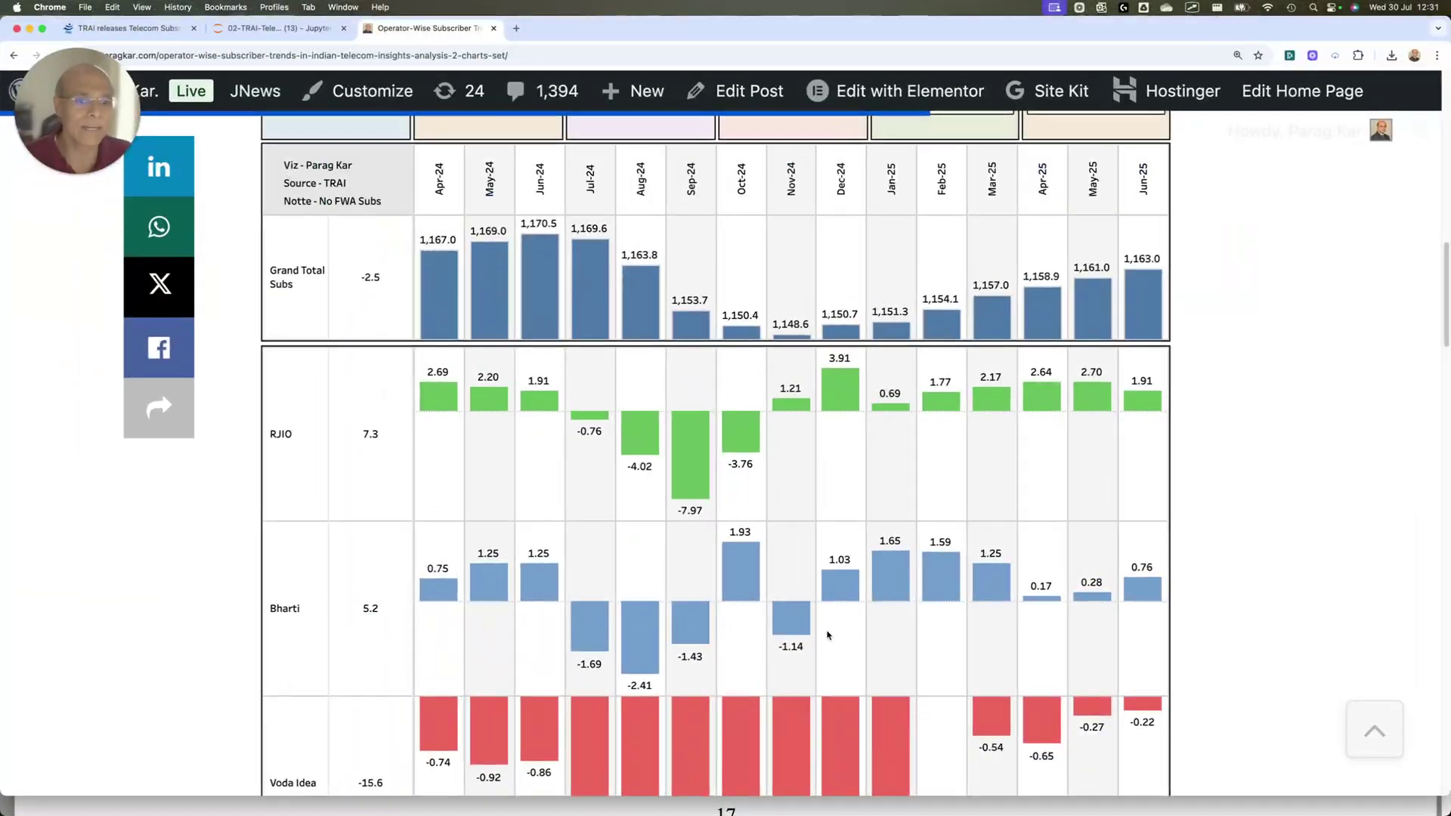
pyautogui.scroll(5, 826, 636)
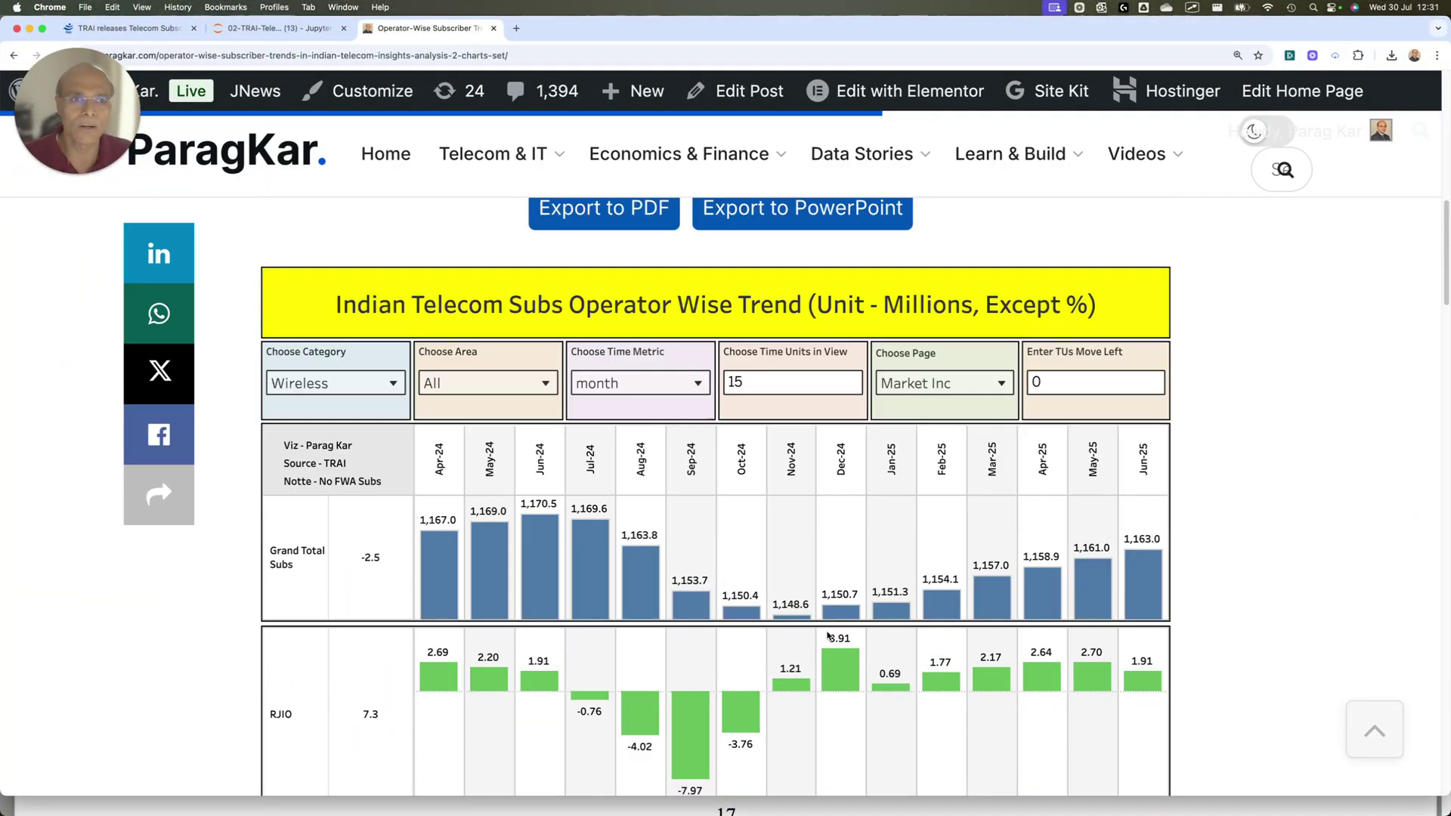
pyautogui.click(332, 391)
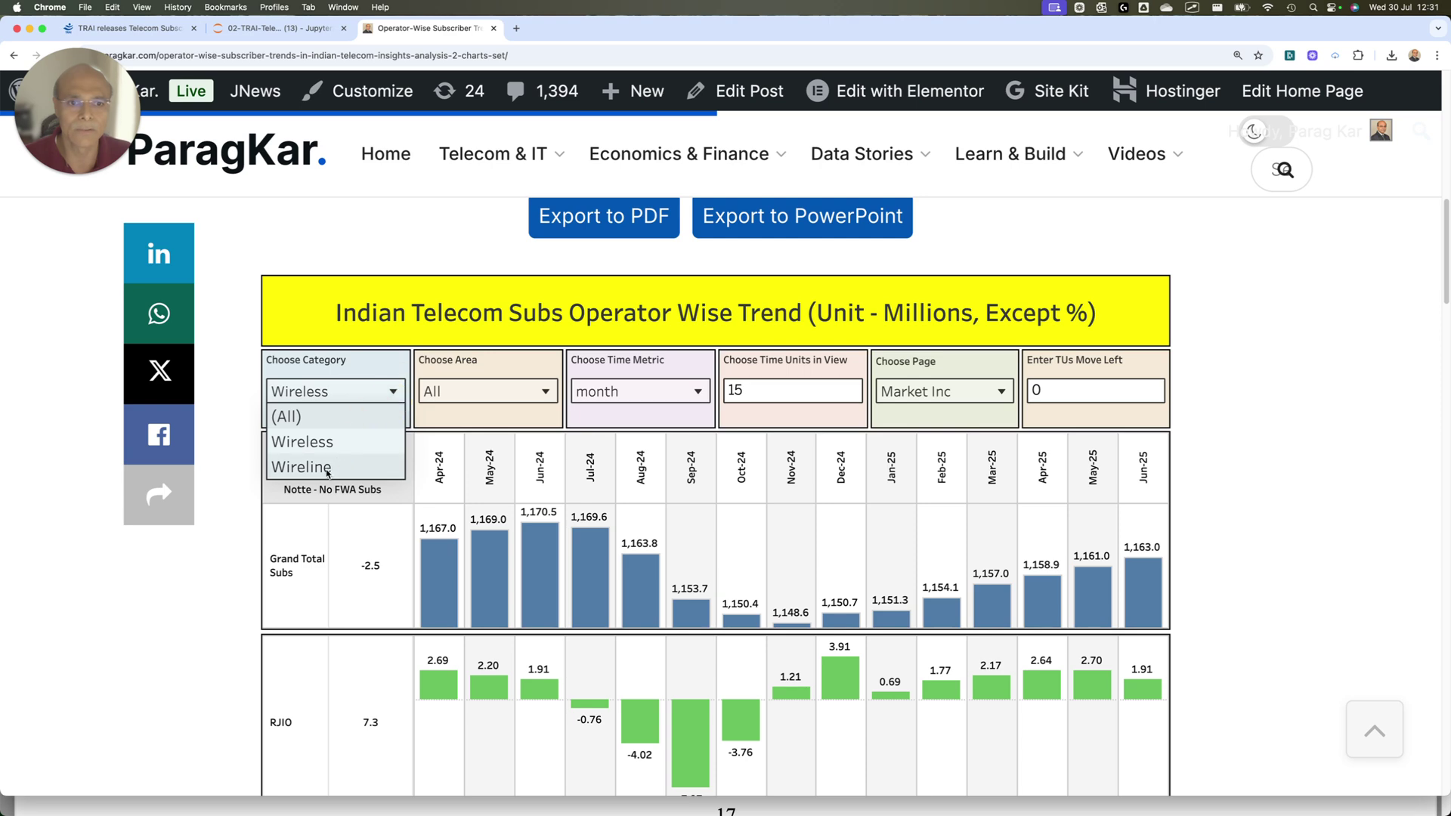
pyautogui.click(325, 467)
pyautogui.moveTo(1160, 616)
pyautogui.scroll(-3, 1159, 616)
pyautogui.click(916, 192)
pyautogui.click(917, 219)
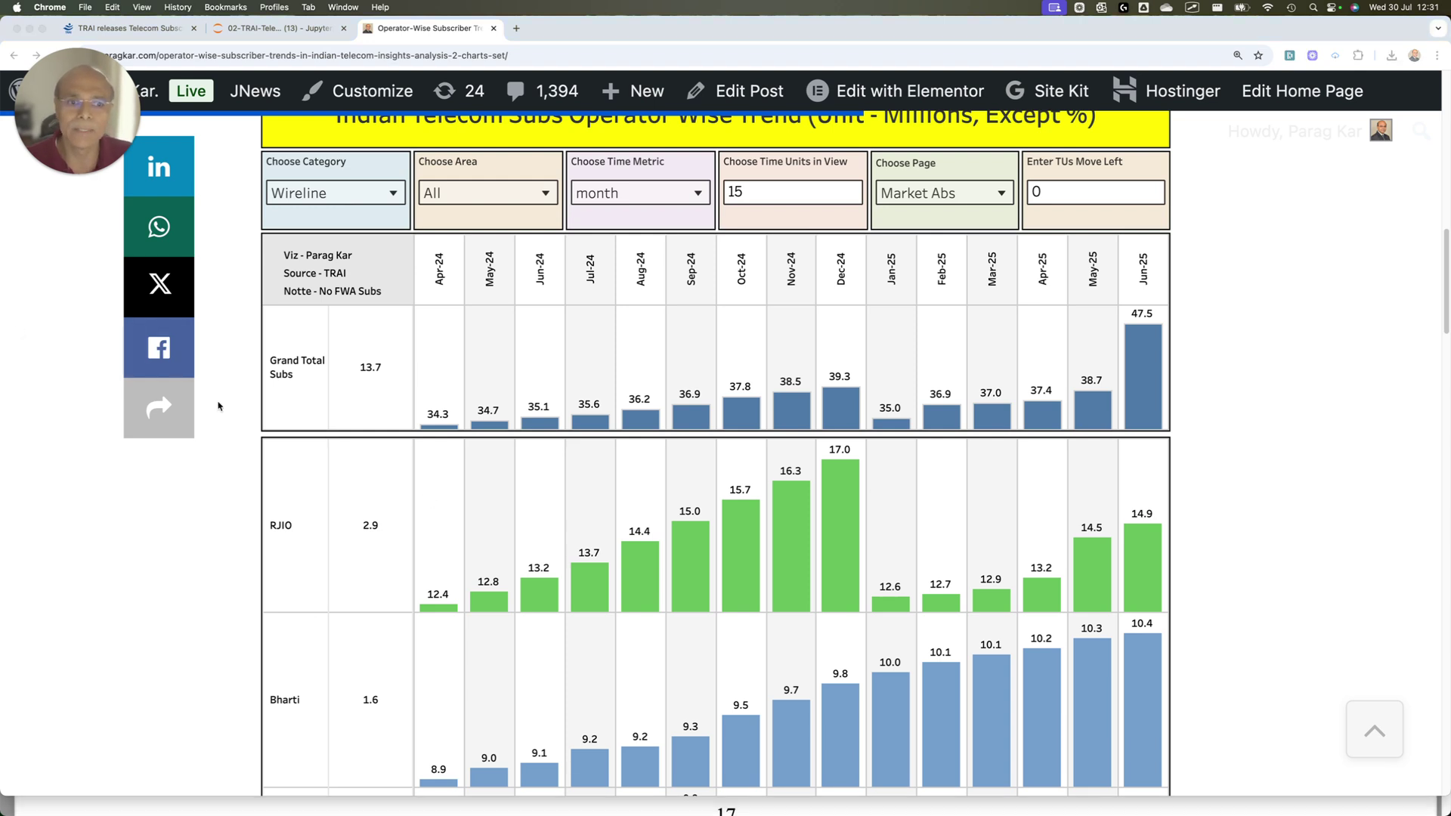
# Dismiss the emoji picker and draw arrows tracing RJIO's rising wireline bars.
pyautogui.press('ctrl+super+space')
pyautogui.click(633, 305)
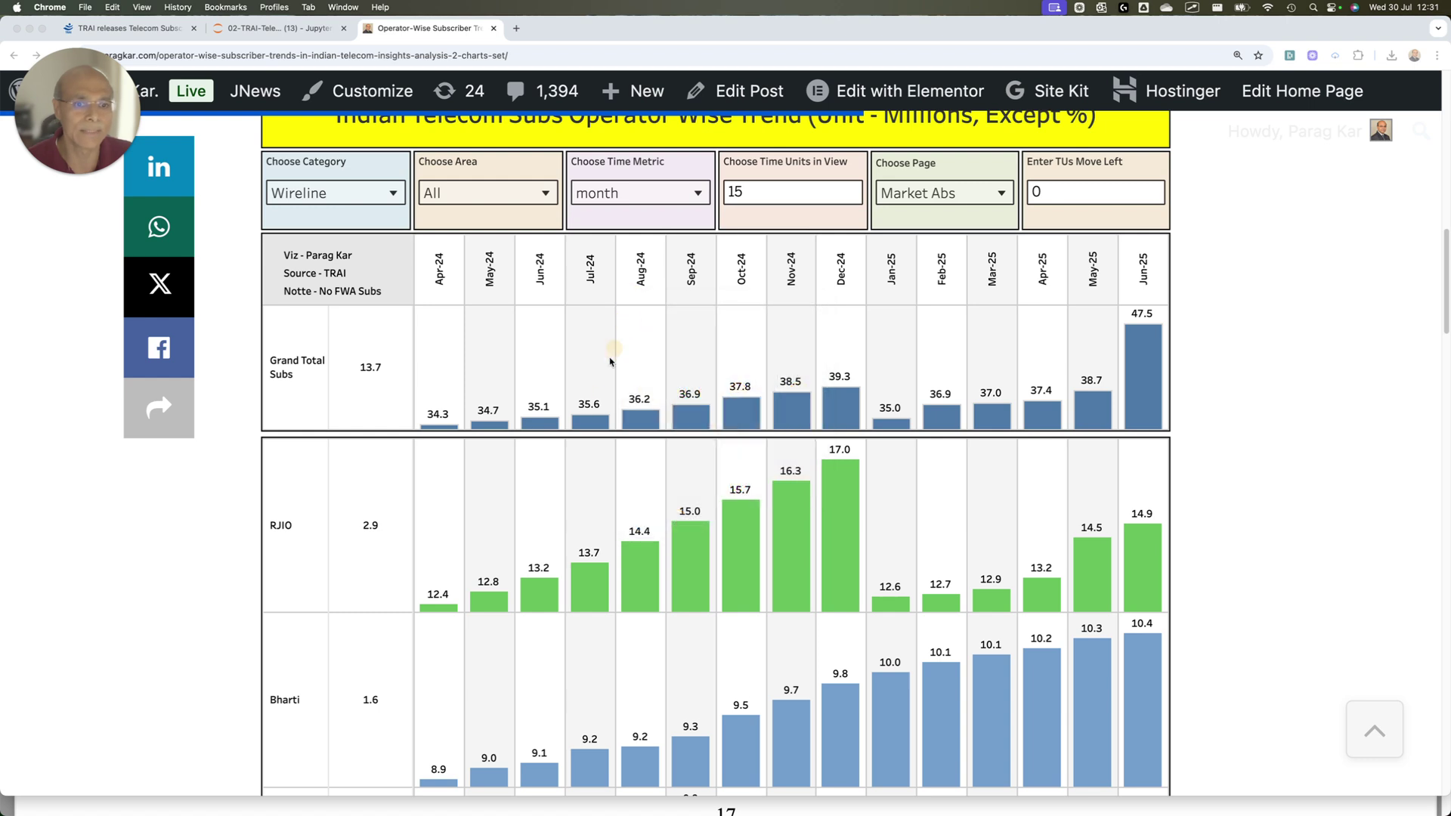
pyautogui.moveTo(303, 607)
pyautogui.mouseDown()
pyautogui.moveTo(529, 560)
pyautogui.moveTo(793, 458)
pyautogui.moveTo(861, 450)
pyautogui.moveTo(867, 619)
pyautogui.moveTo(1020, 568)
pyautogui.moveTo(1157, 485)
pyautogui.moveTo(1155, 511)
pyautogui.mouseUp()
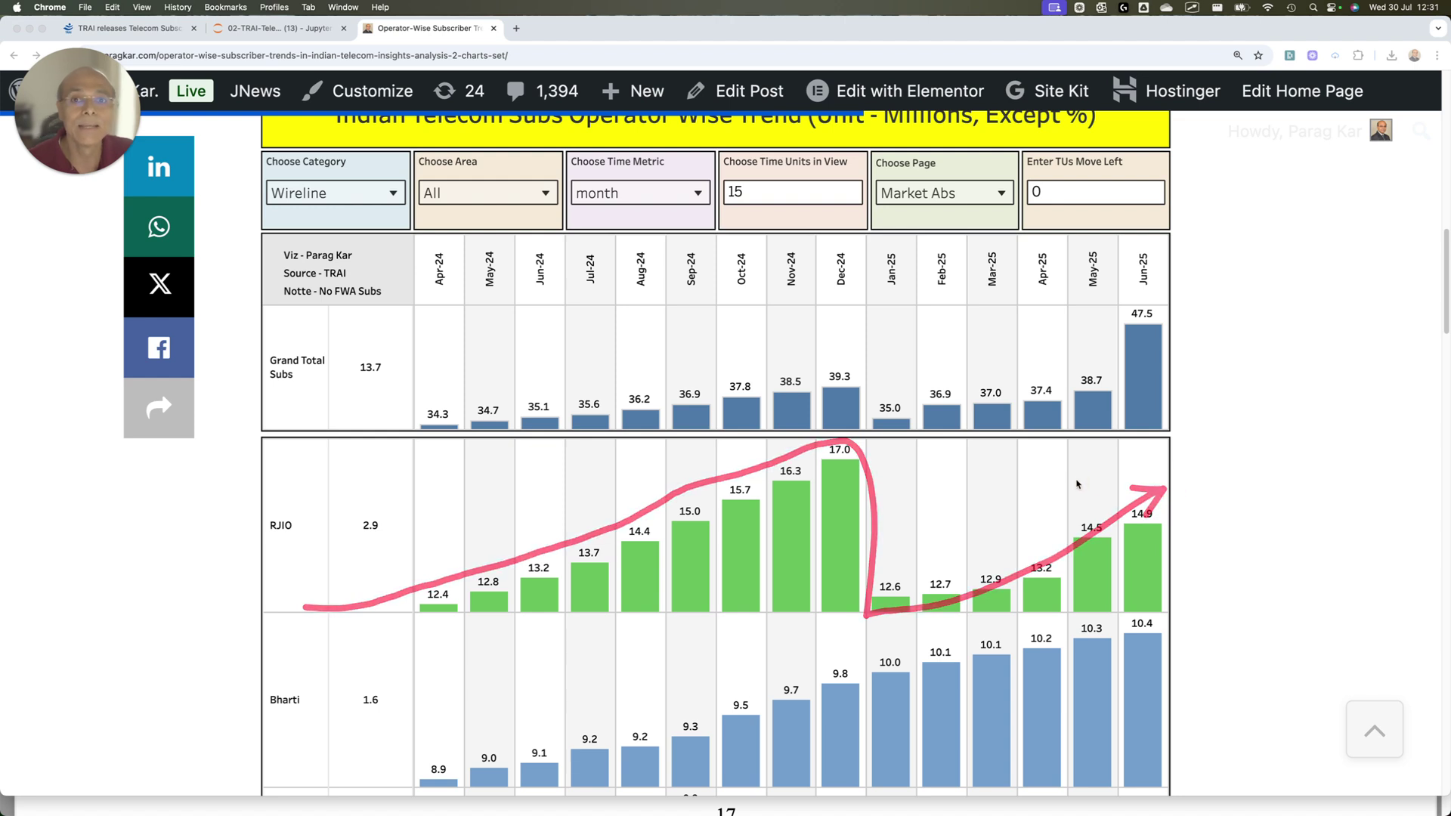
pyautogui.moveTo(355, 571)
pyautogui.mouseDown()
pyautogui.moveTo(521, 551)
pyautogui.moveTo(840, 444)
pyautogui.moveTo(857, 462)
pyautogui.moveTo(873, 586)
pyautogui.moveTo(1023, 577)
pyautogui.mouseUp()
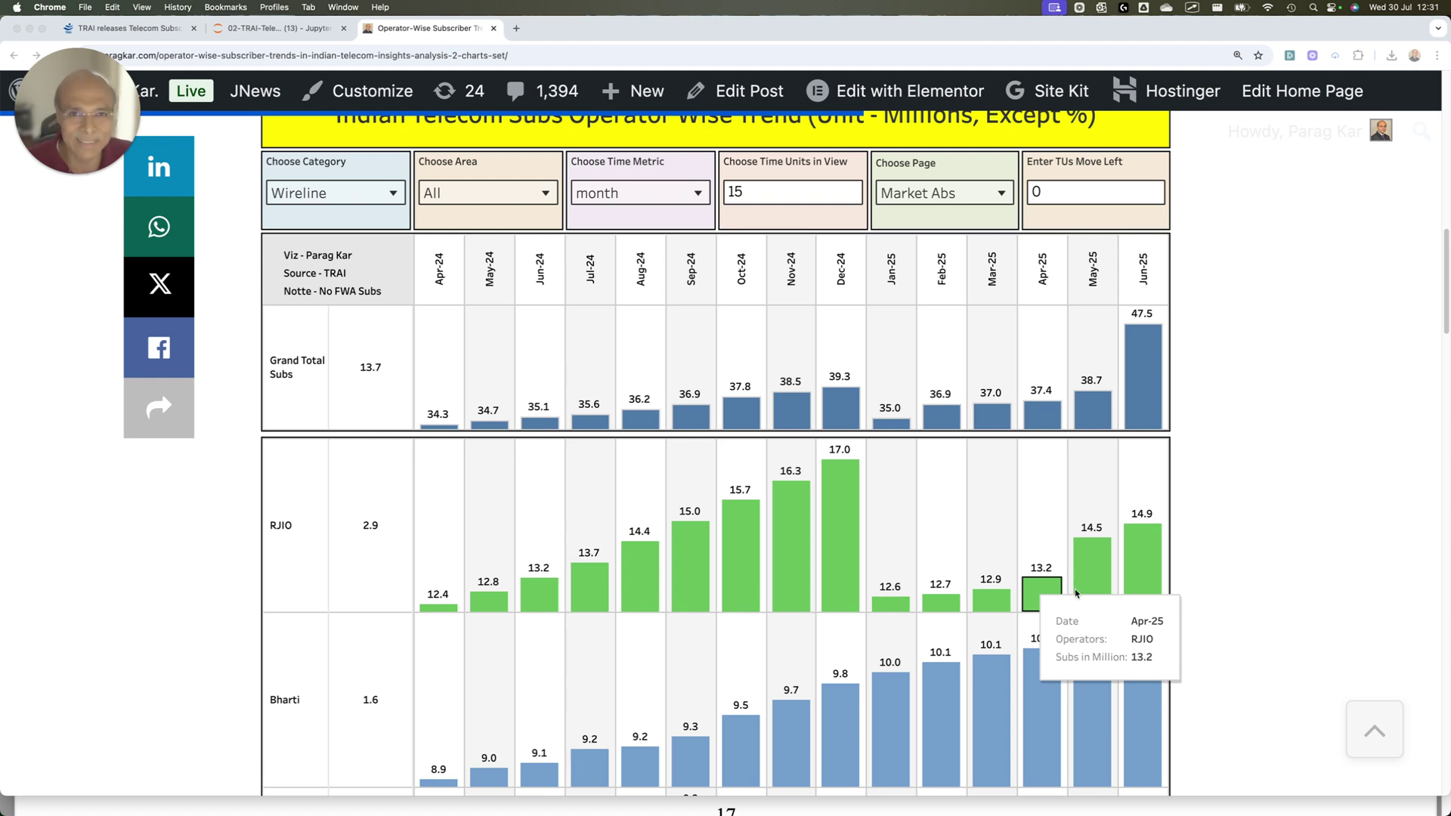
# Arrow RJIO's drop after Dec-24 and its recovery, then scroll up to the article title.
pyautogui.scroll(1, 1066, 598)
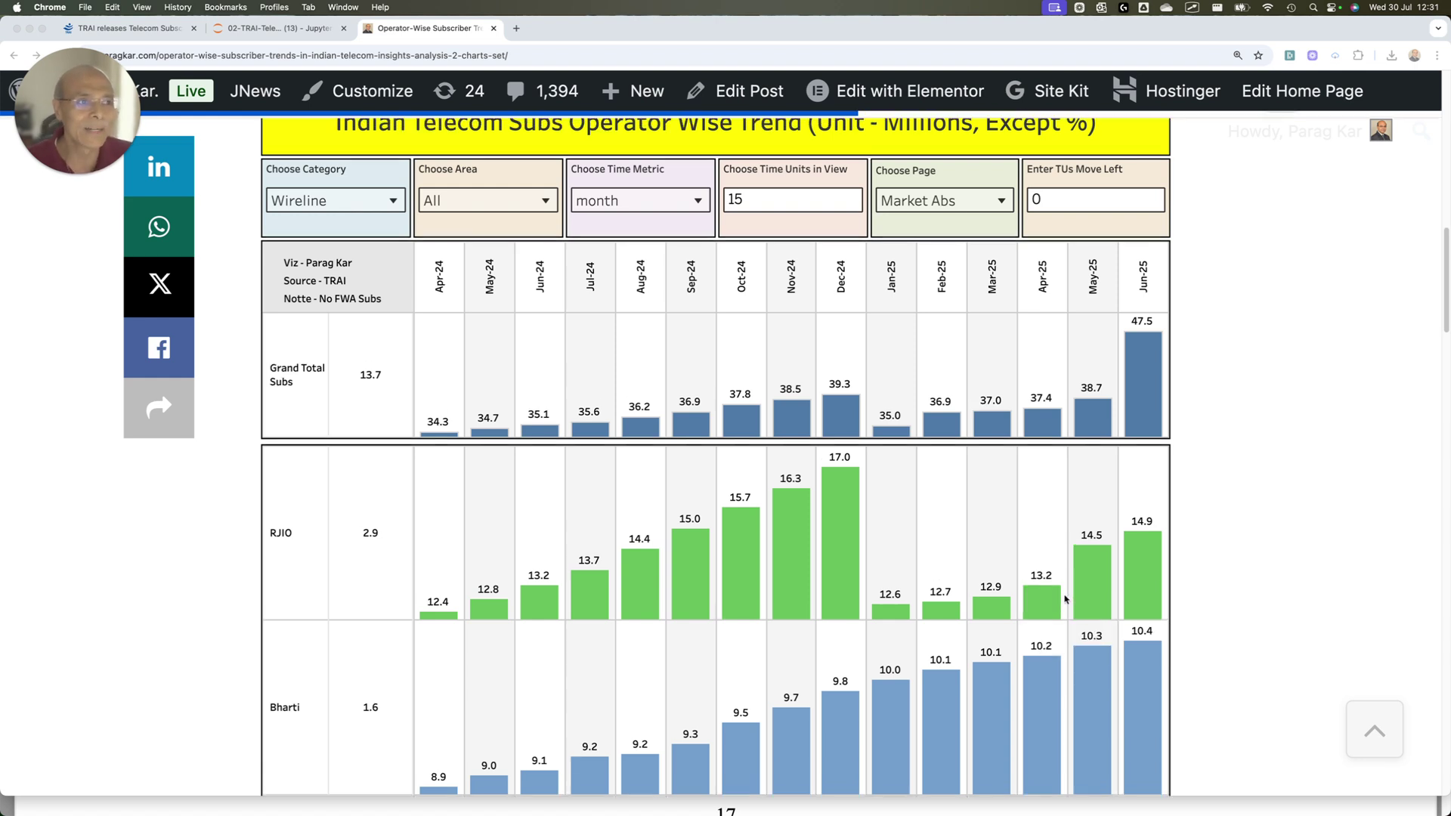
pyautogui.scroll(5, 1064, 599)
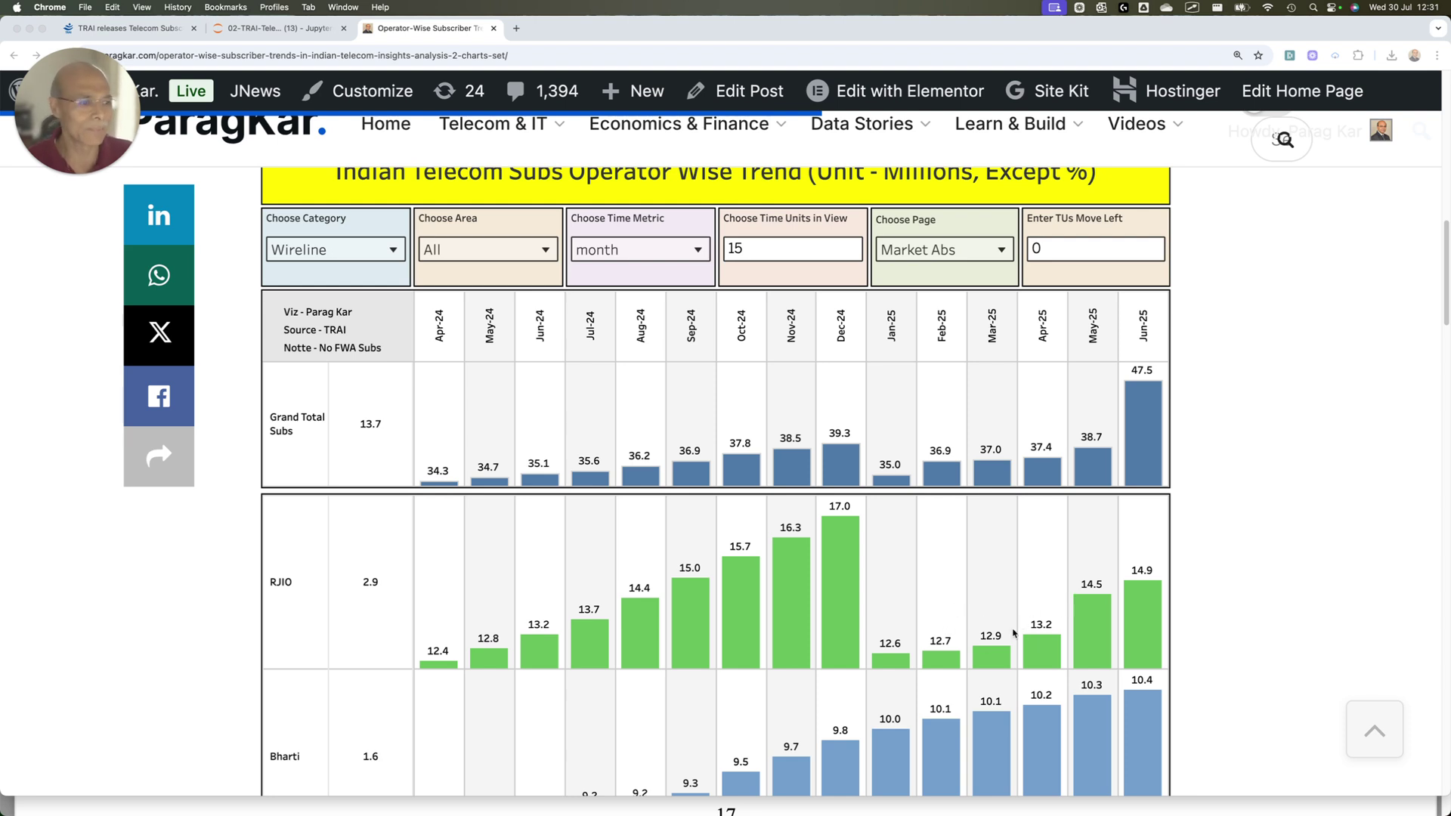
pyautogui.moveTo(856, 648)
pyautogui.mouseDown()
pyautogui.moveTo(1032, 642)
pyautogui.moveTo(1133, 572)
pyautogui.mouseUp()
pyautogui.scroll(3, 719, 438)
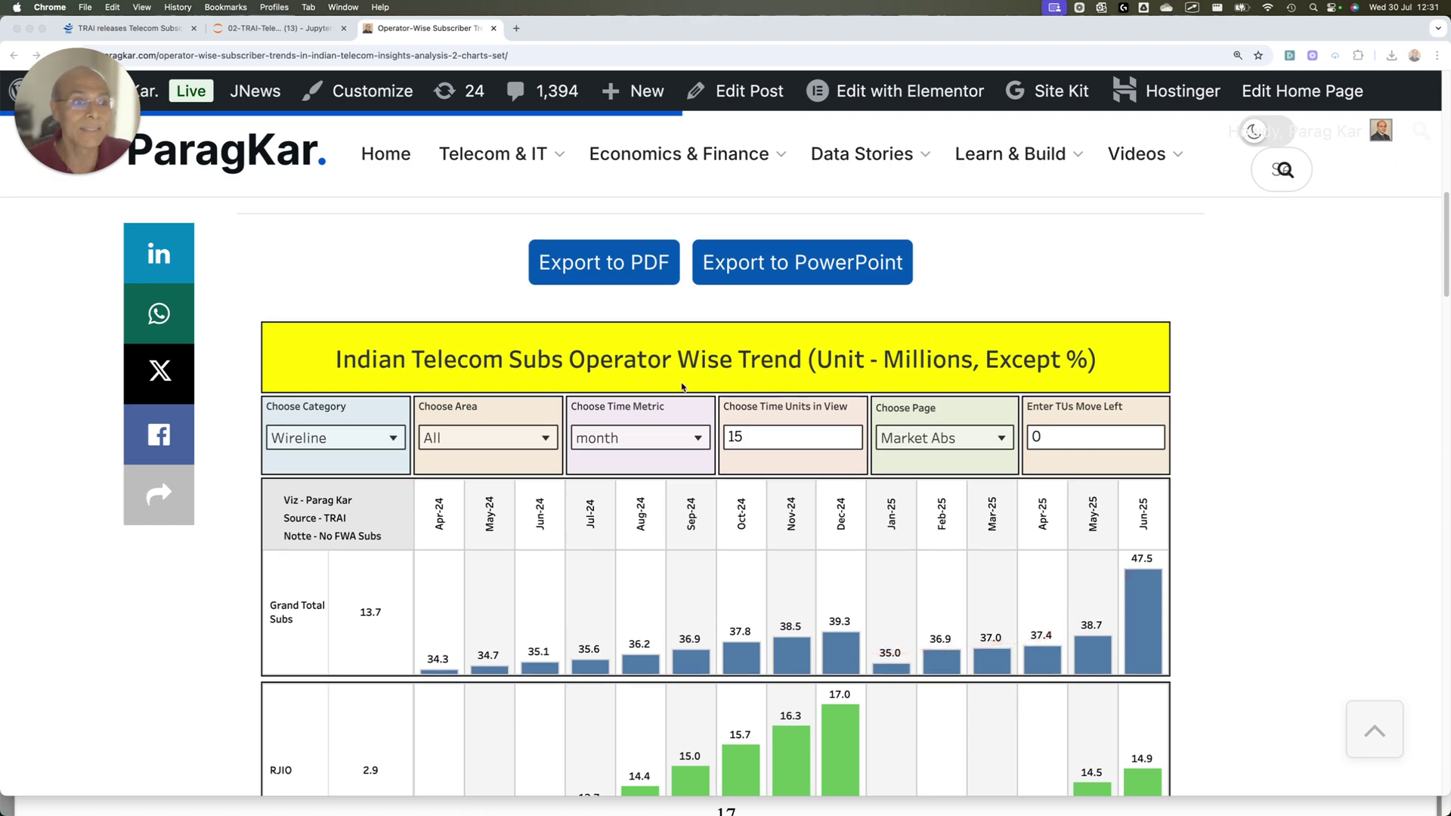
pyautogui.scroll(10, 624, 428)
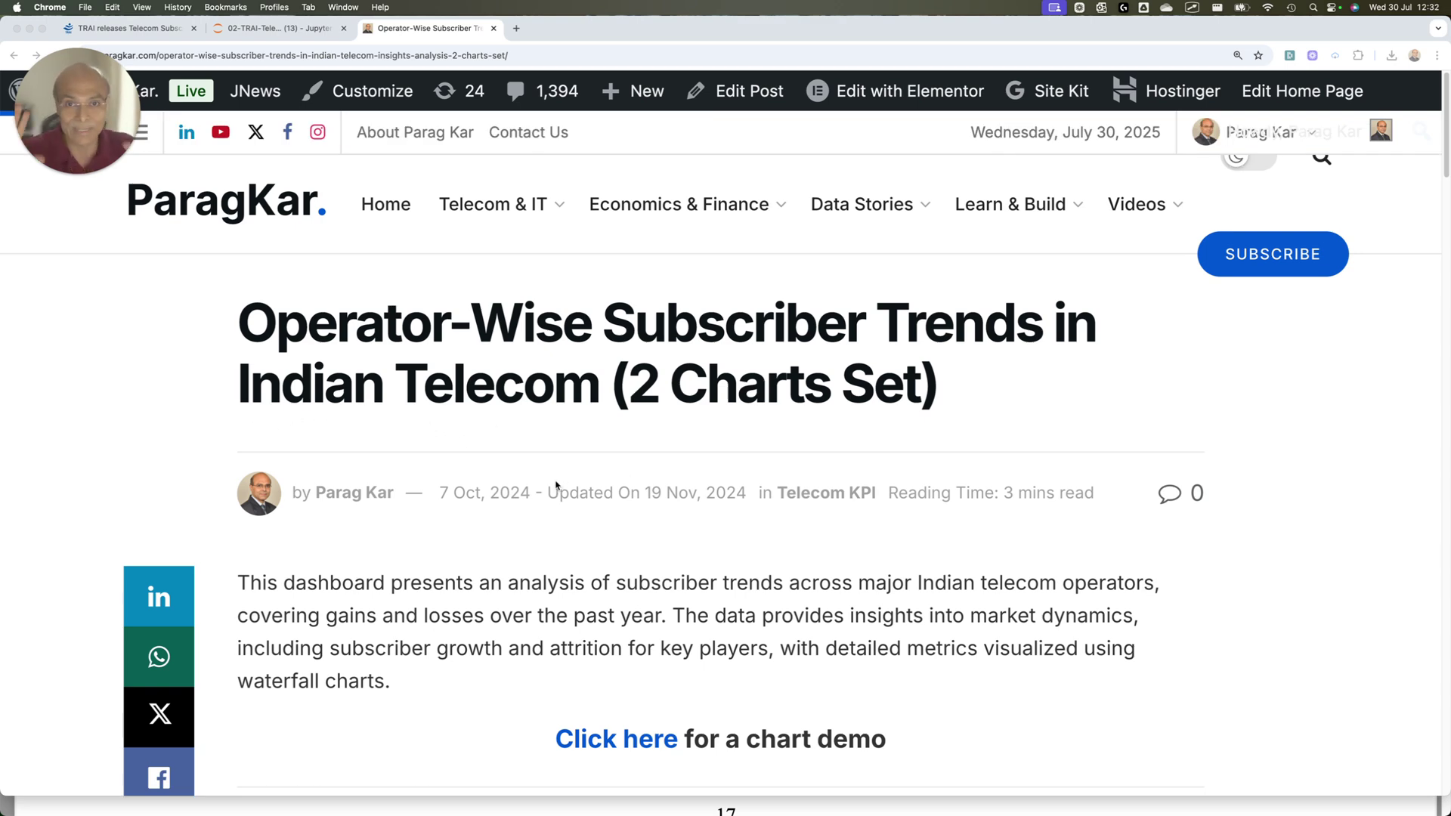
# Arrow RJIO's wireline climb through Mar-25, its fall from the Dec-24 peak, and the Jun-25 bar.
pyautogui.scroll(-12, 555, 491)
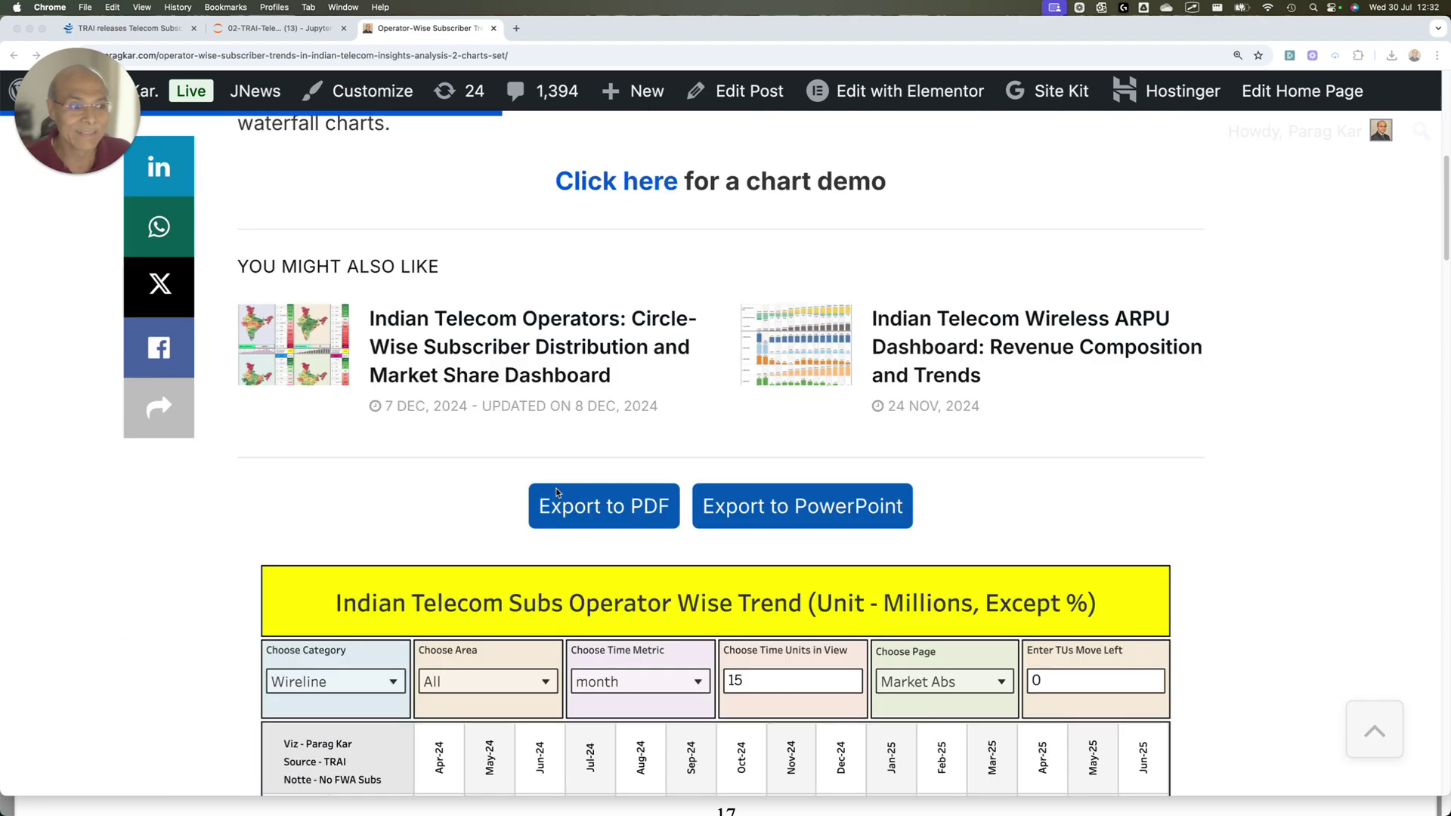
pyautogui.scroll(-2, 680, 574)
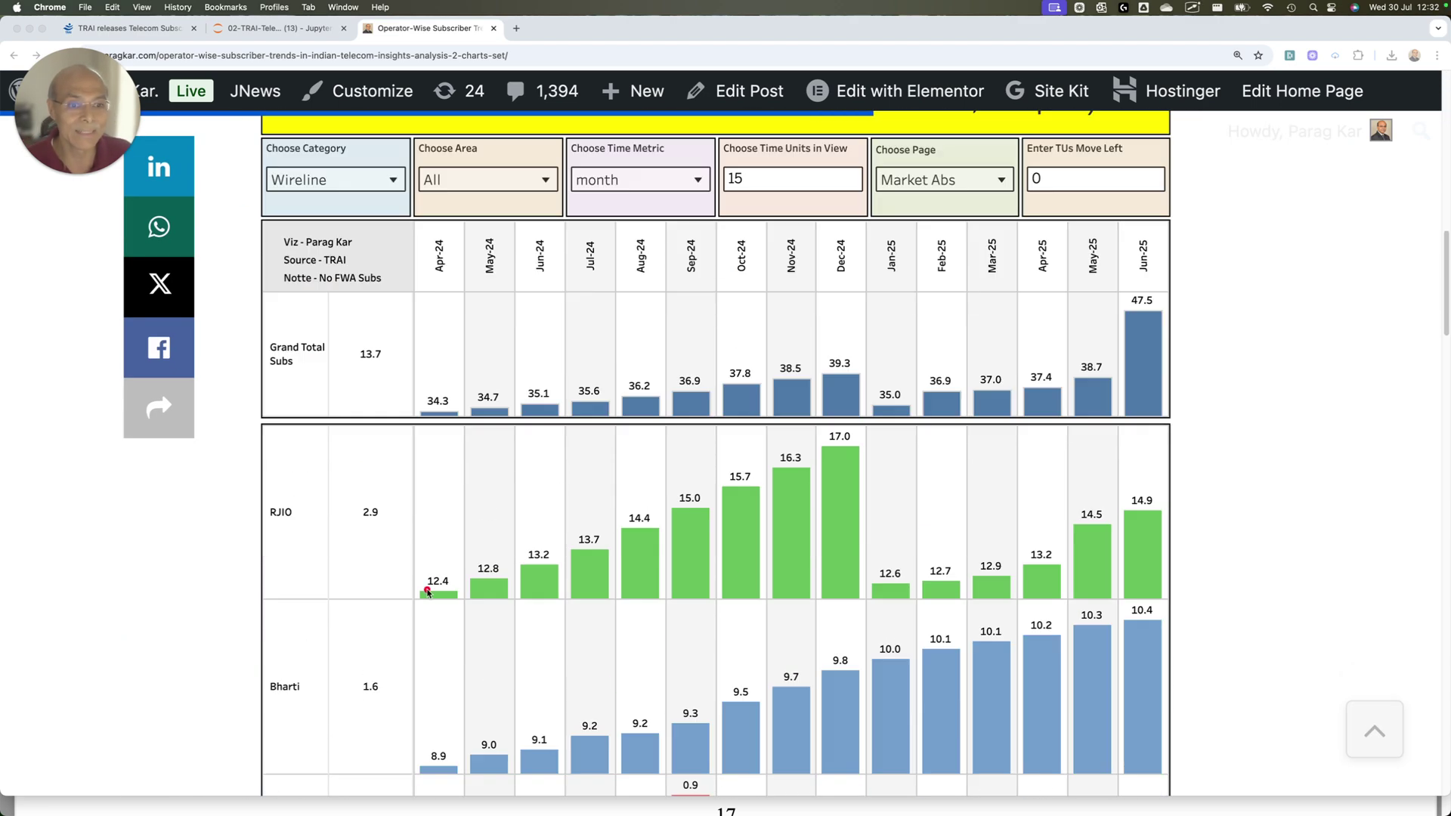
pyautogui.moveTo(365, 583)
pyautogui.mouseDown()
pyautogui.moveTo(831, 415)
pyautogui.moveTo(891, 559)
pyautogui.mouseUp()
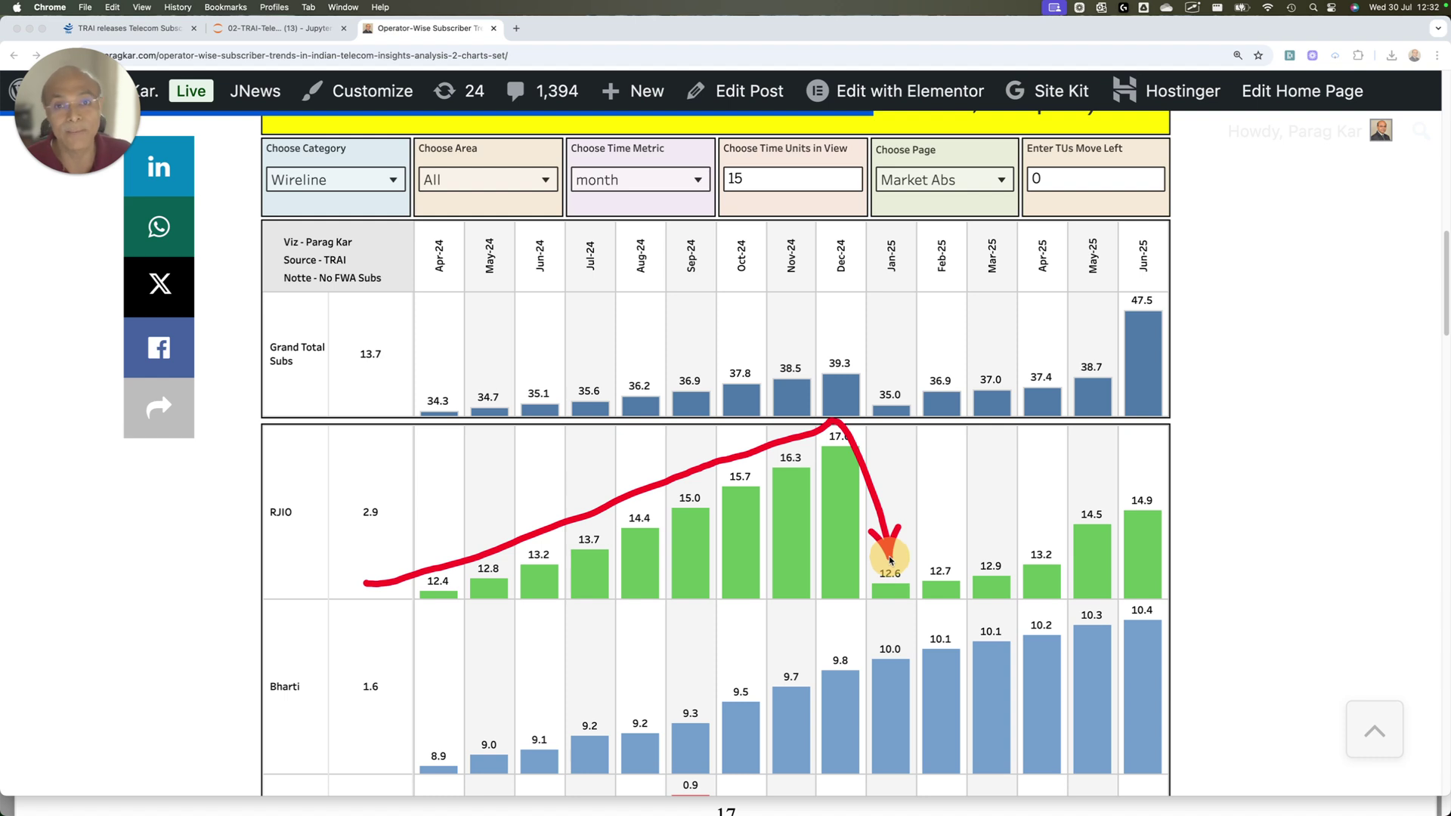
pyautogui.moveTo(890, 559)
pyautogui.mouseDown()
pyautogui.moveTo(1042, 542)
pyautogui.moveTo(1069, 491)
pyautogui.moveTo(1097, 488)
pyautogui.mouseUp()
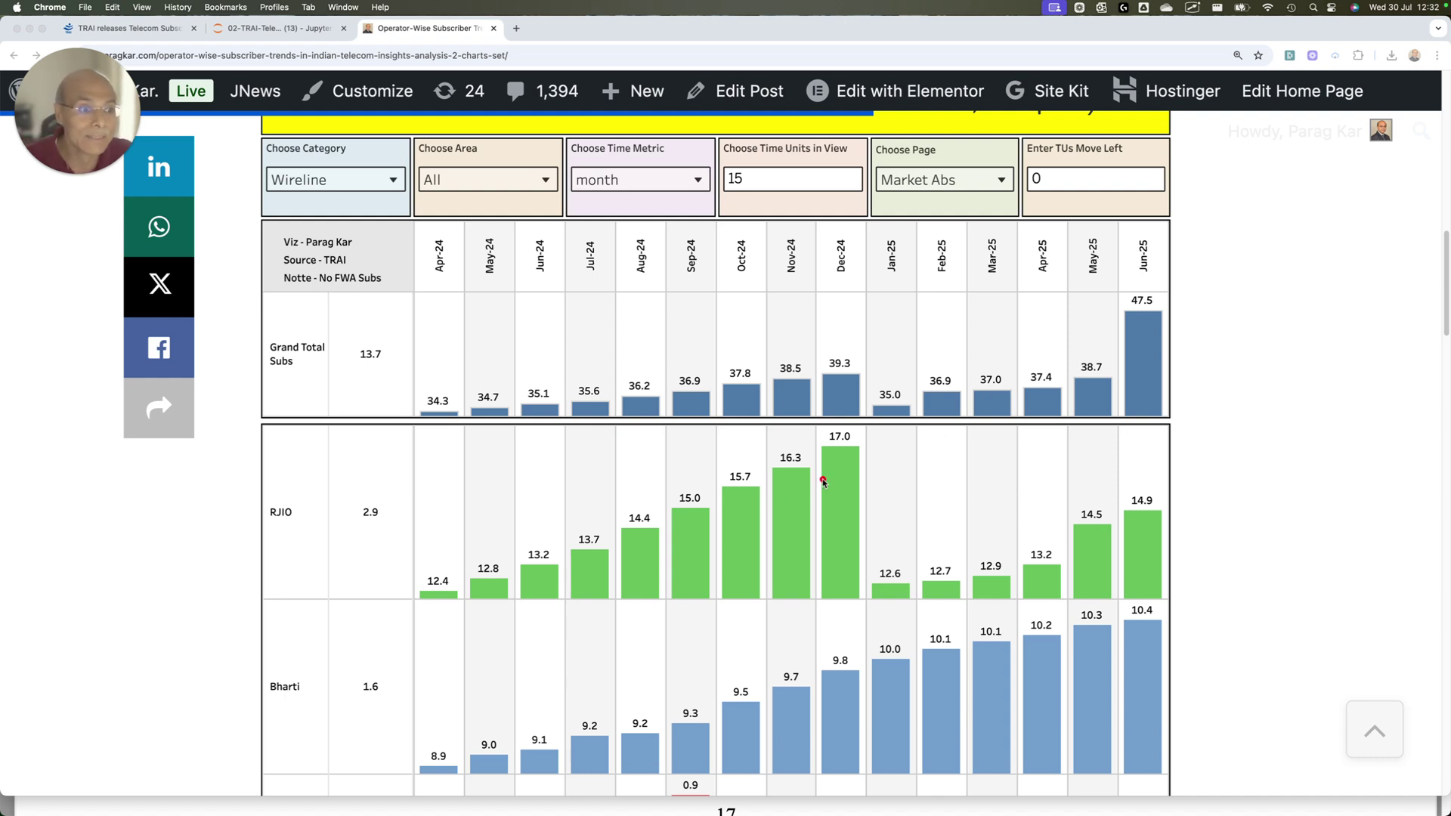
pyautogui.moveTo(866, 438)
pyautogui.mouseDown()
pyautogui.moveTo(884, 514)
pyautogui.moveTo(1027, 546)
pyautogui.moveTo(1137, 502)
pyautogui.mouseUp()
pyautogui.moveTo(1137, 502)
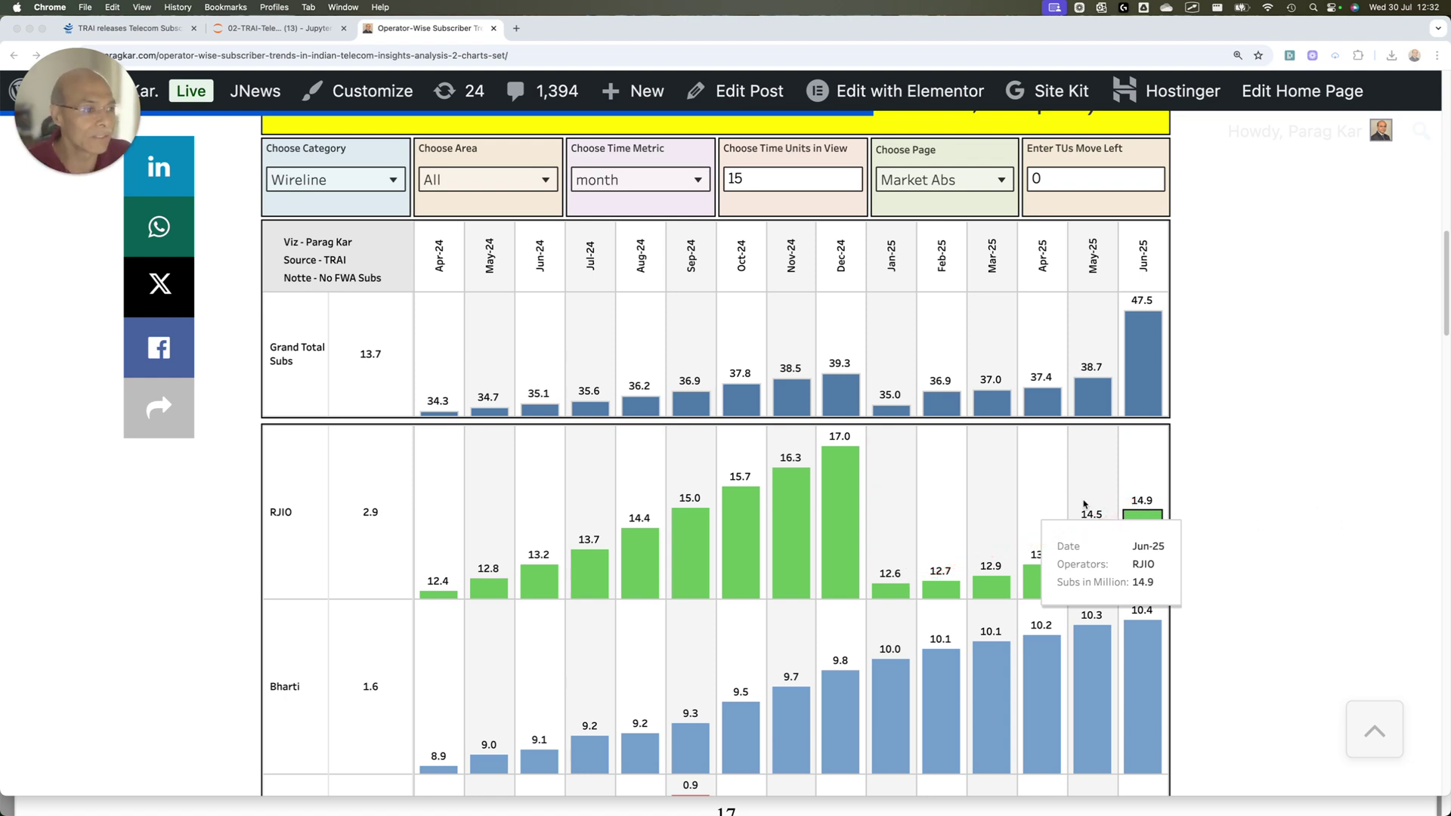
pyautogui.moveTo(1057, 491)
pyautogui.mouseDown()
pyautogui.moveTo(1103, 473)
pyautogui.moveTo(1124, 495)
pyautogui.mouseUp()
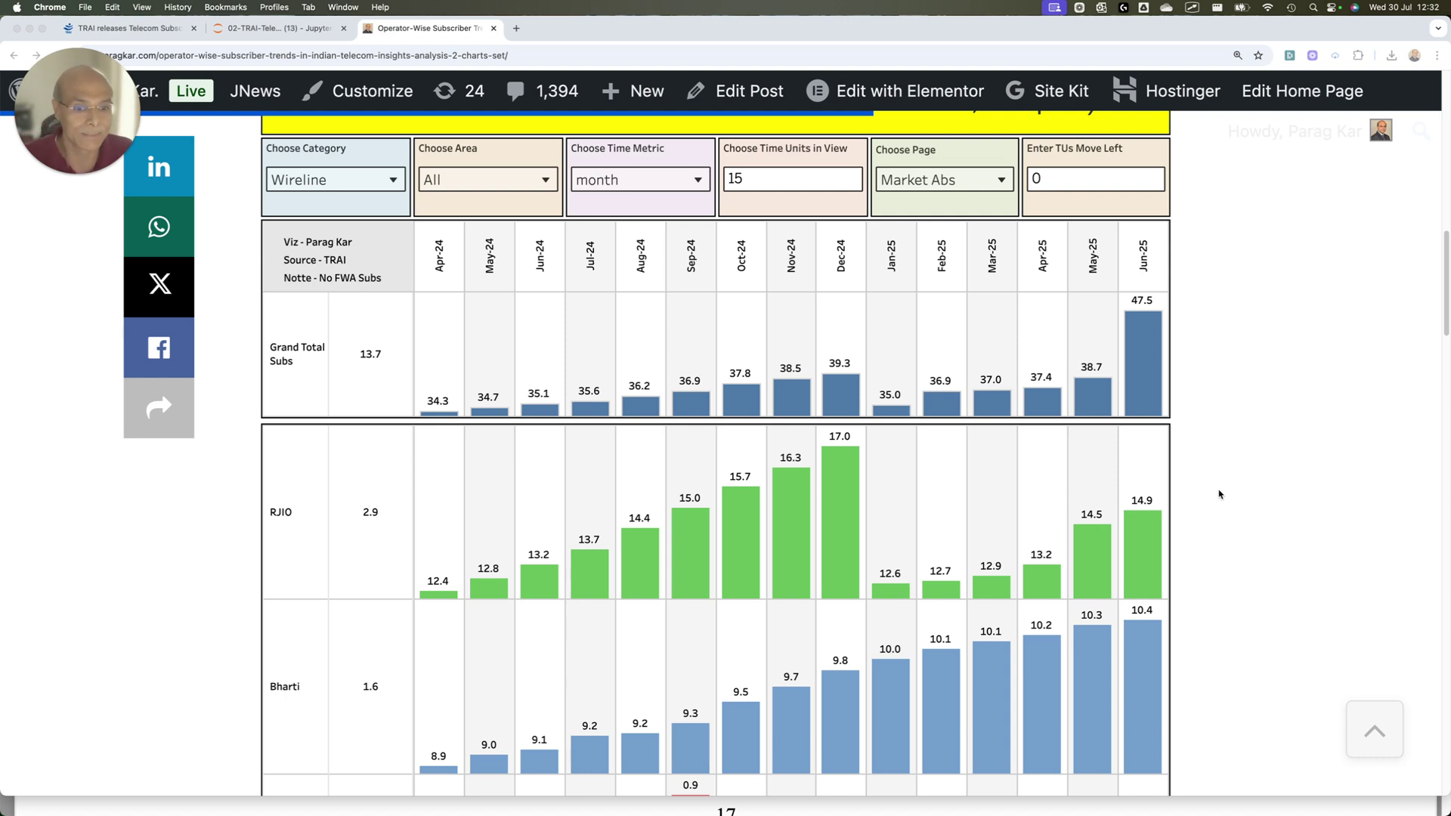
# Trace Bharti's steady wireline rise from 8.9 to 10.4 and mark RJIO's Dec-24 to Jan-25 drop.
pyautogui.scroll(-3, 1221, 506)
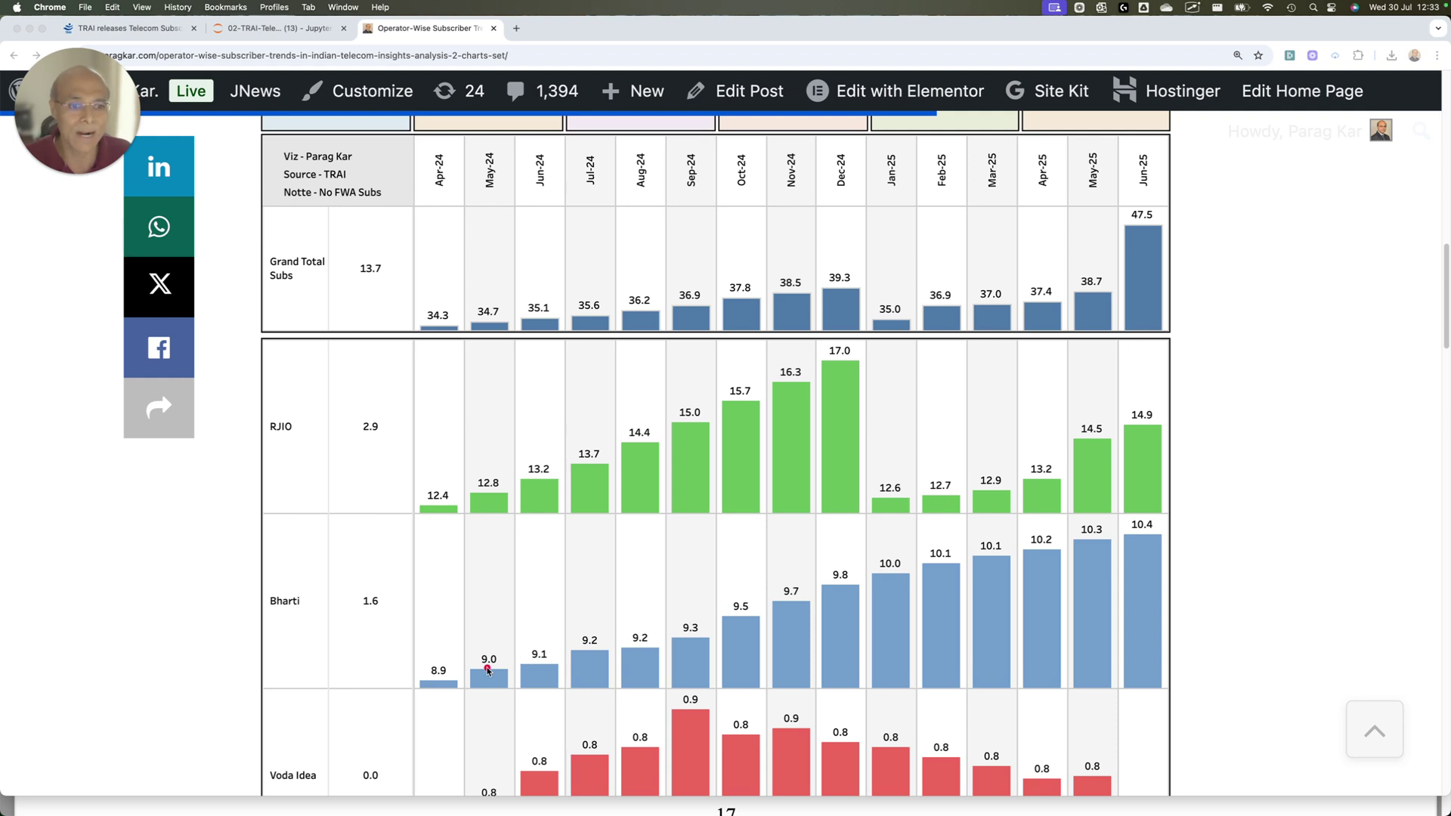
pyautogui.moveTo(431, 661)
pyautogui.mouseDown()
pyautogui.moveTo(538, 654)
pyautogui.moveTo(806, 572)
pyautogui.mouseUp()
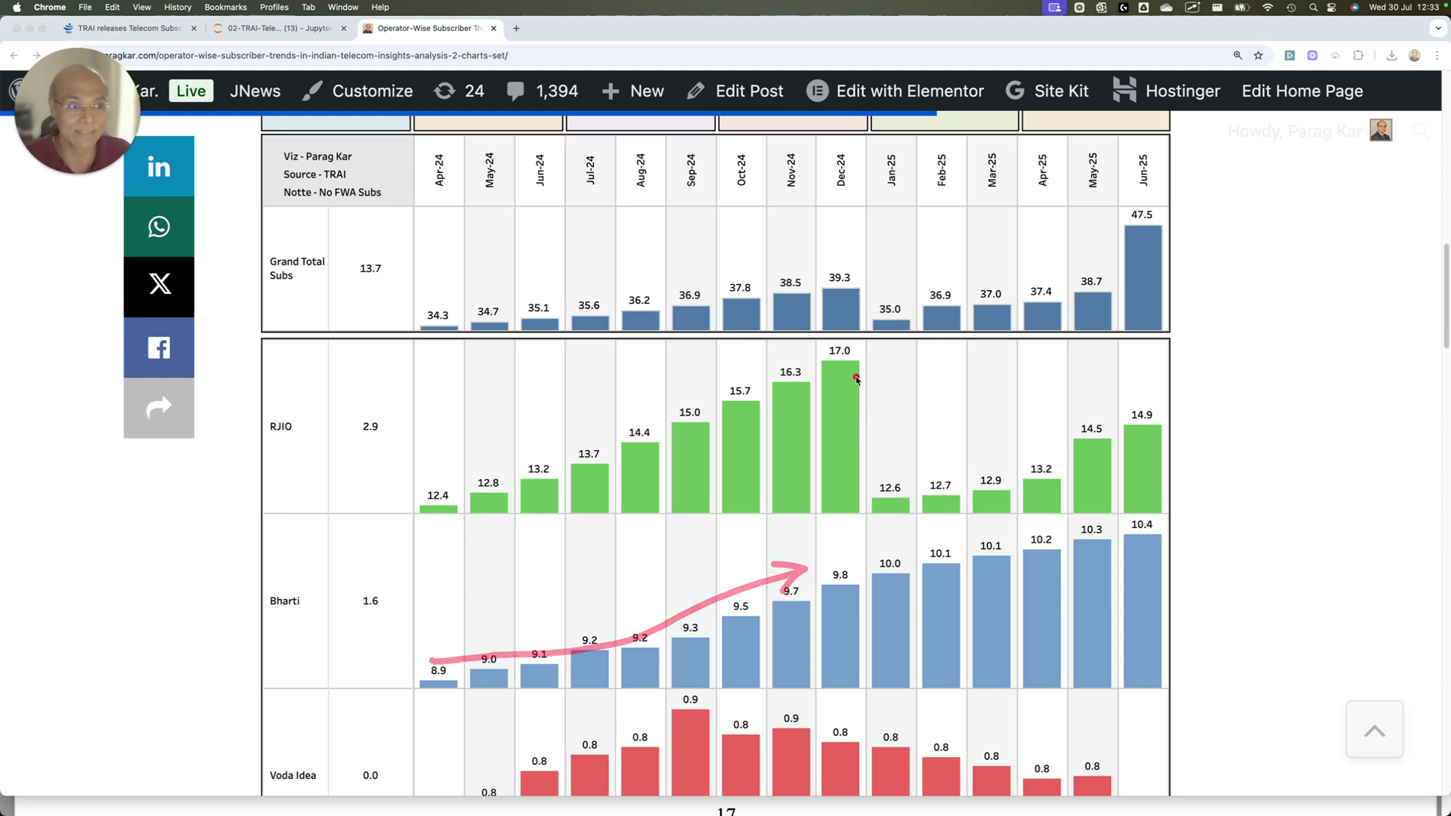
pyautogui.moveTo(856, 376); pyautogui.dragTo(886, 469)
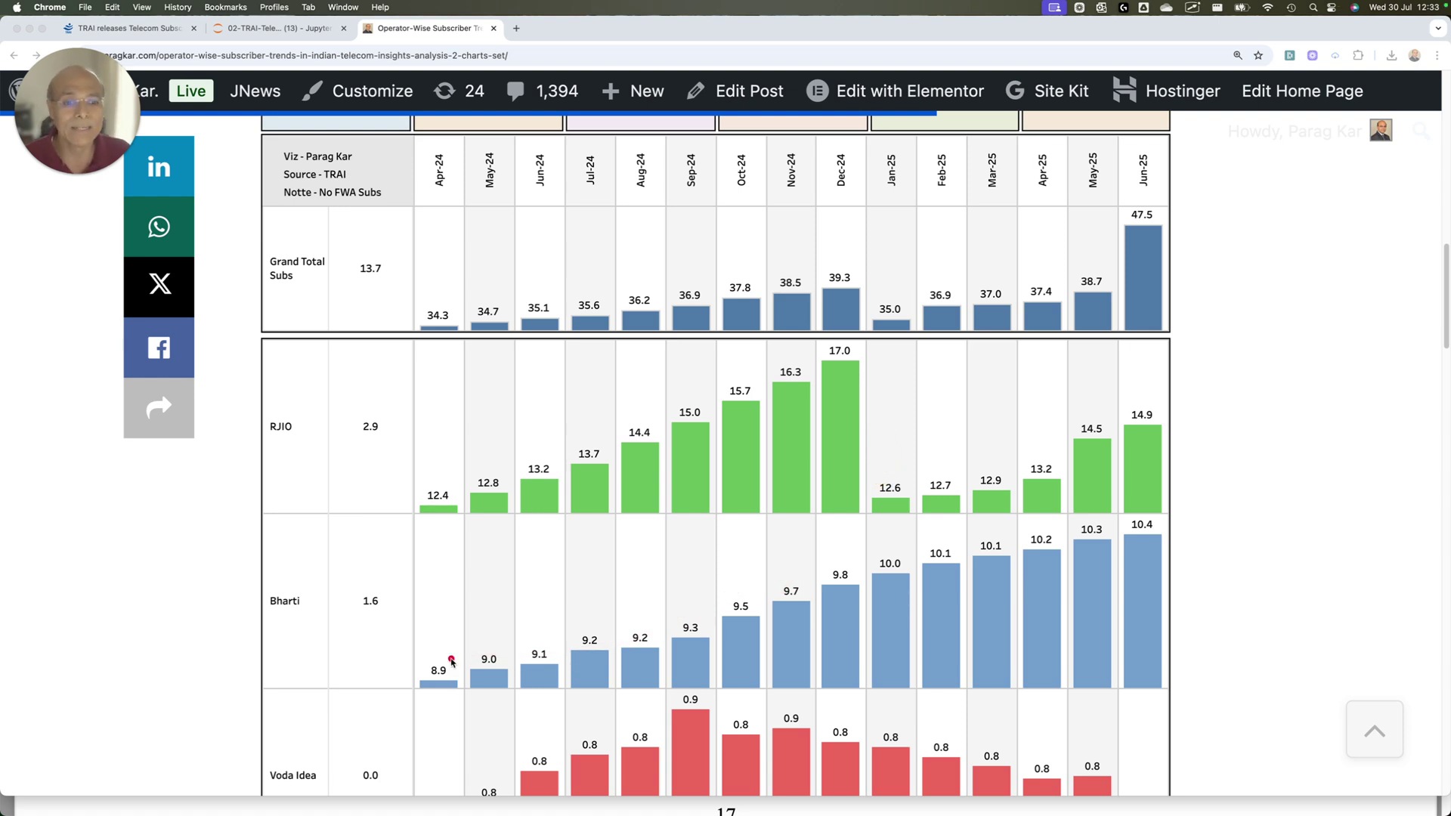
pyautogui.moveTo(802, 578); pyautogui.dragTo(1085, 518)
pyautogui.scroll(-6, 1095, 529)
pyautogui.scroll(-8, 1099, 546)
pyautogui.scroll(10, 1098, 546)
pyautogui.scroll(5, 1098, 541)
# Scroll the TRAI PDF from Annexure IV toward the 5G FWA table, then go back to Chrome.
pyautogui.hotkey('ctrl', 'Up')
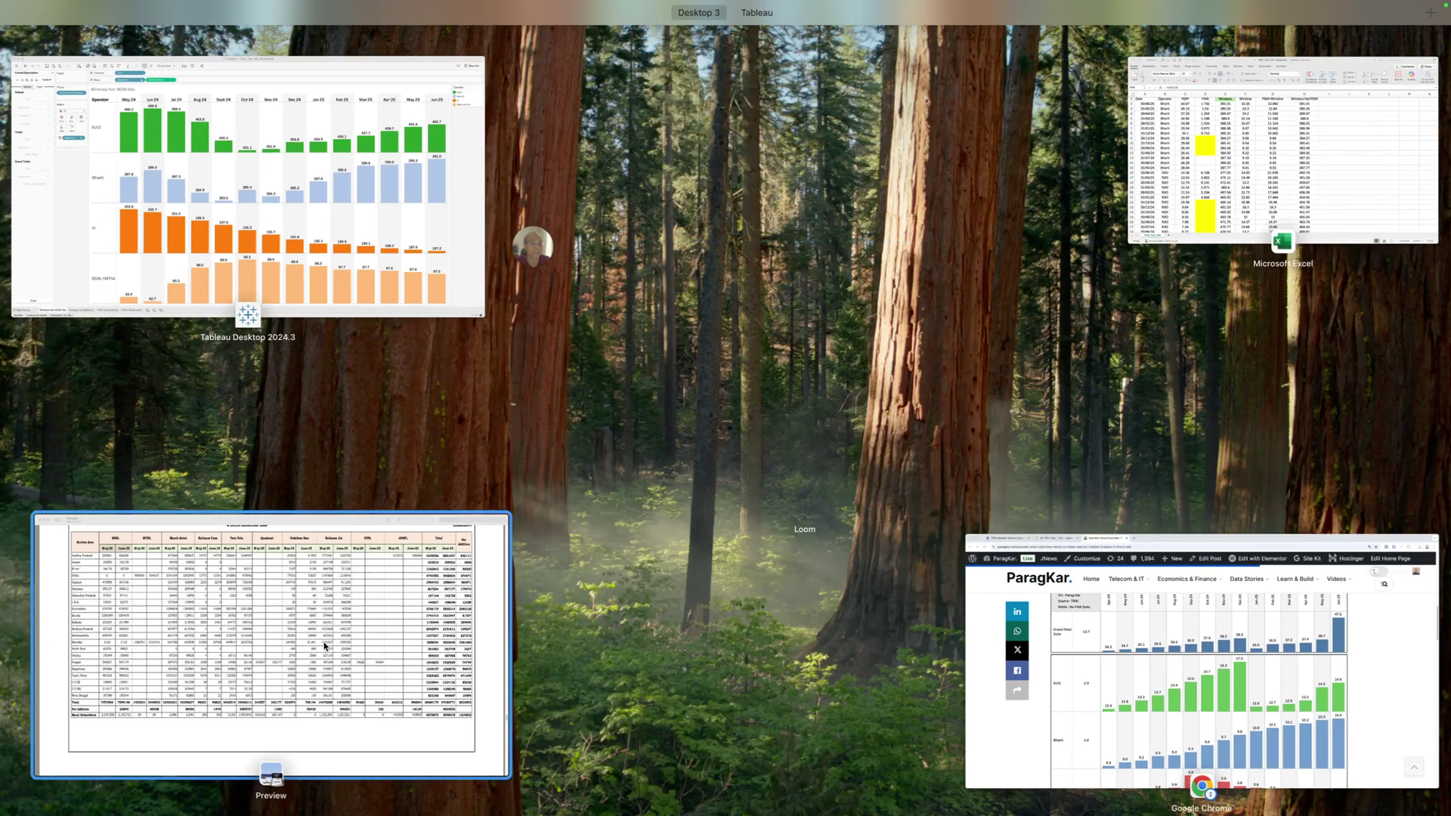
pyautogui.click(339, 628)
pyautogui.scroll(-10, 654, 582)
pyautogui.scroll(-20, 654, 582)
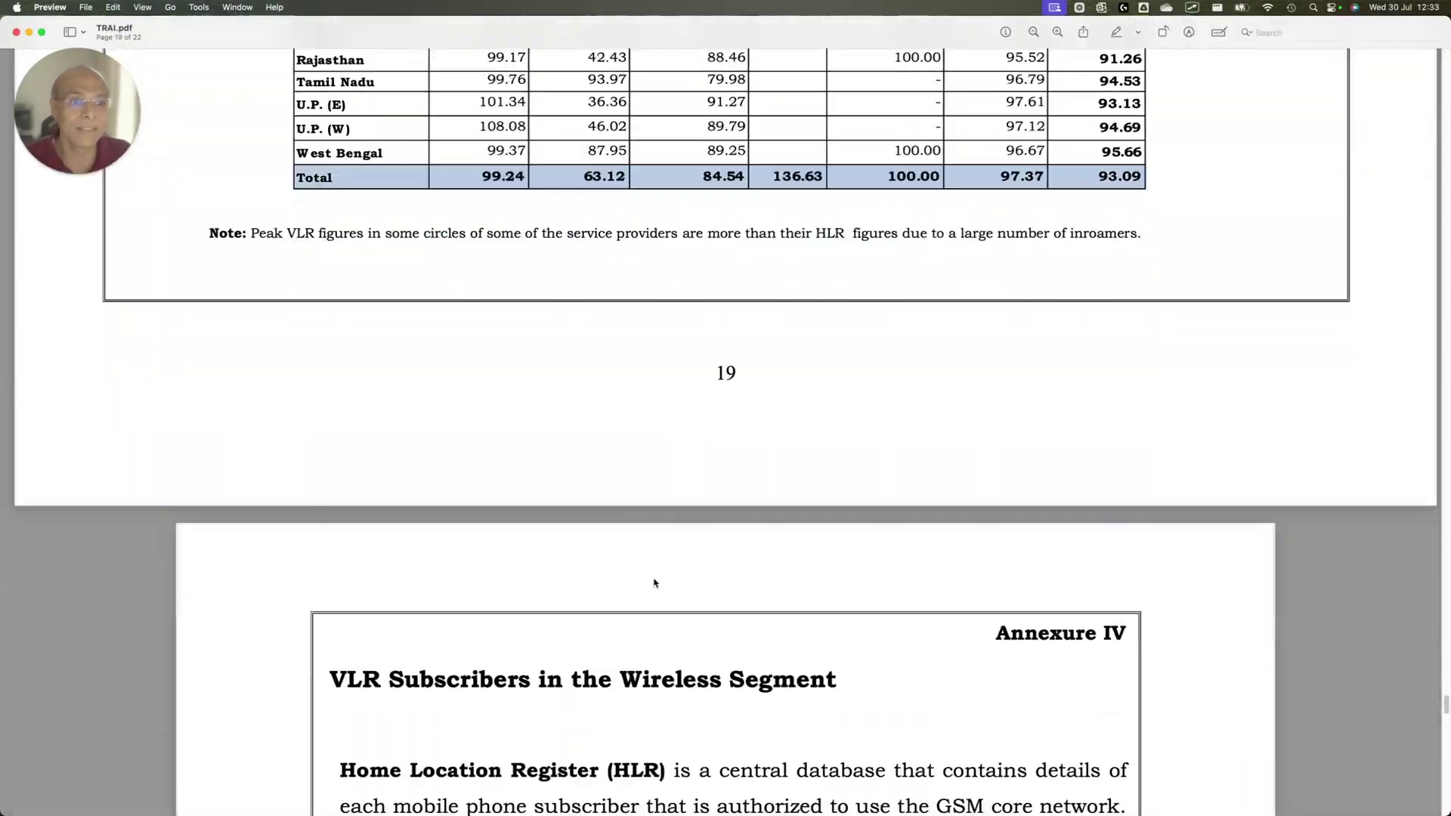
pyautogui.scroll(-15, 656, 585)
pyautogui.hotkey('ctrl', 'Up')
# Back in Chrome, arrow RJIO's wireline fall from 17.0 in Dec-24 to 12.6 in Jan-25.
pyautogui.click(376, 662)
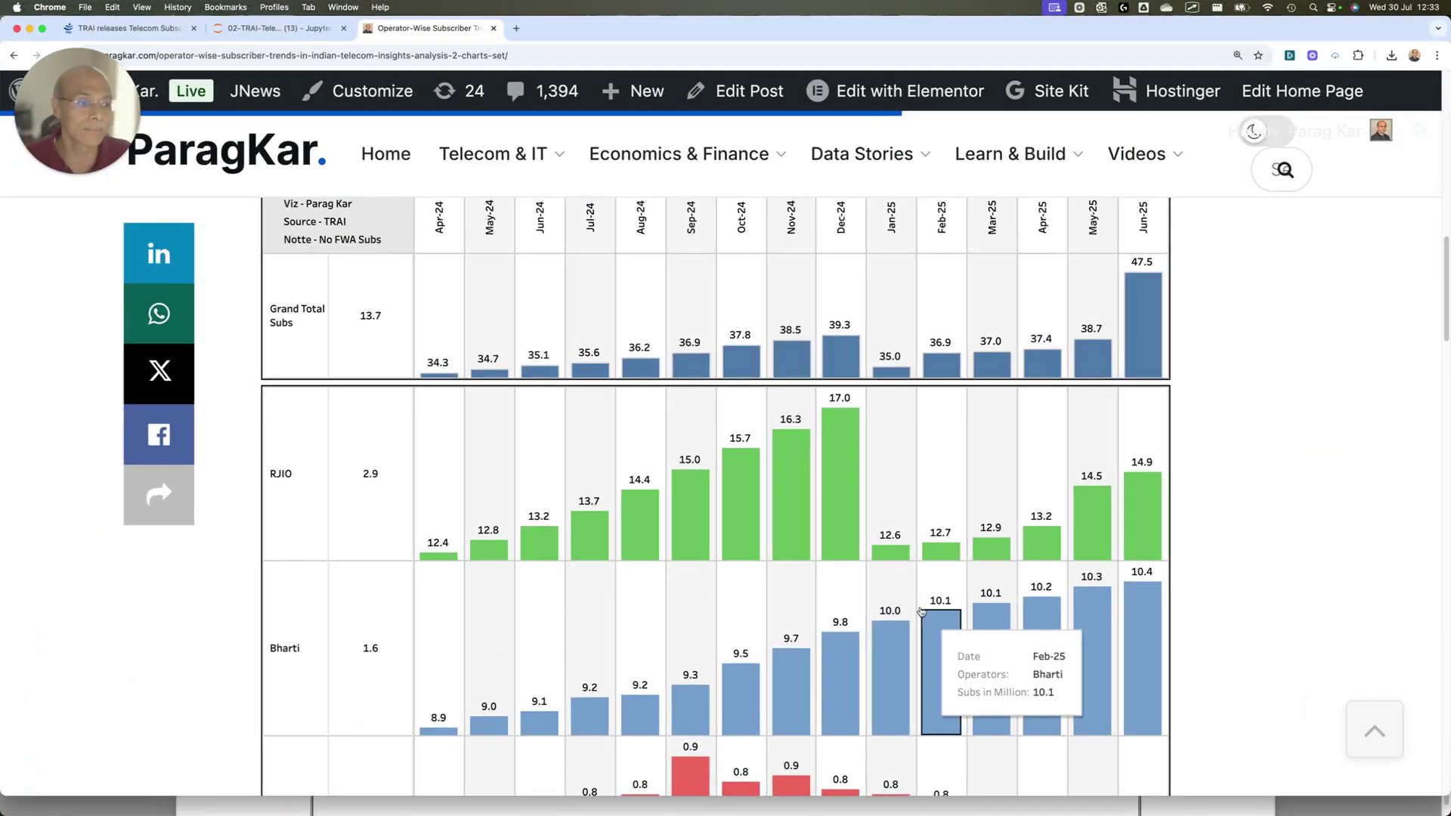
pyautogui.moveTo(839, 400); pyautogui.dragTo(880, 519)
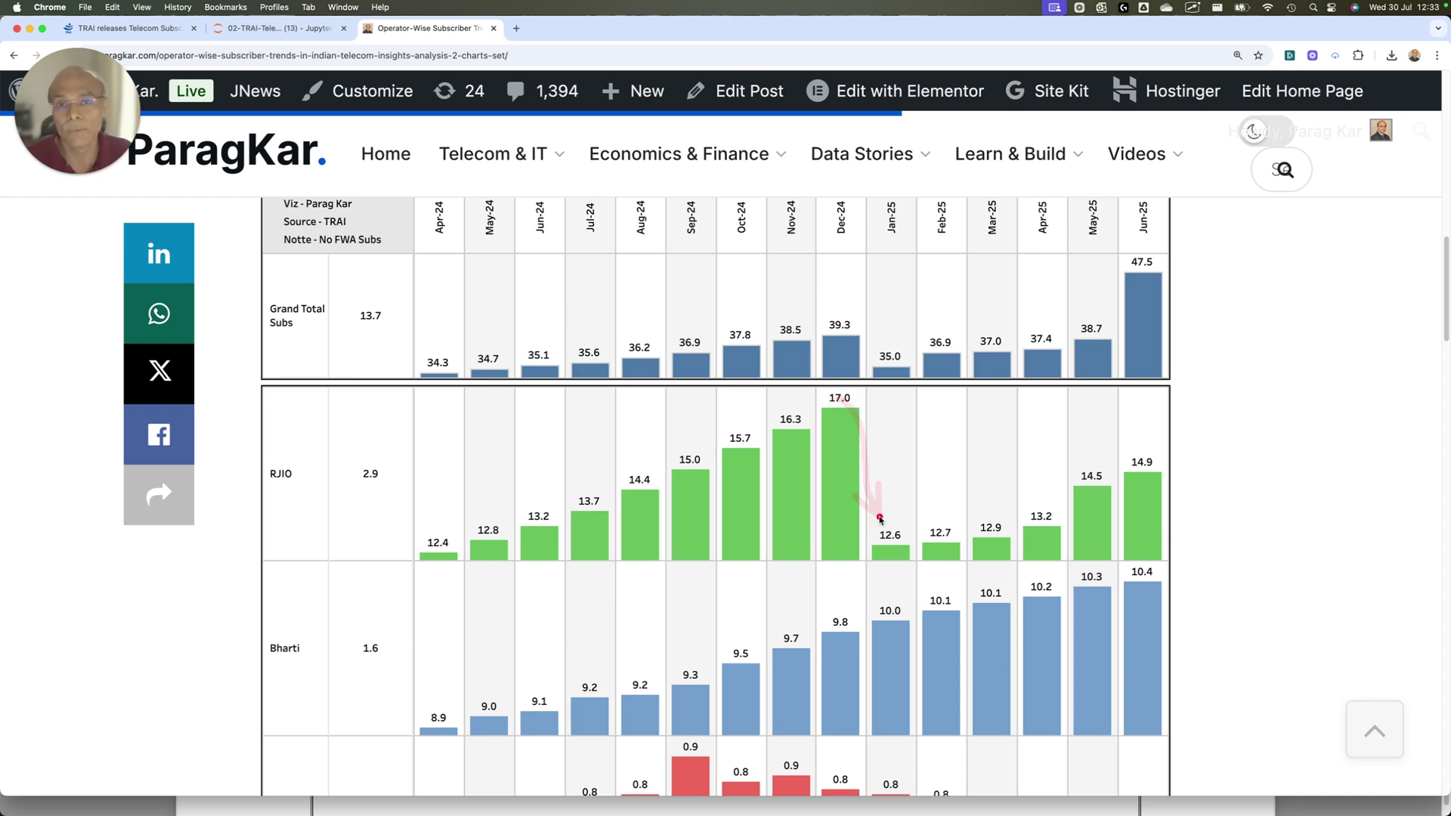
pyautogui.moveTo(898, 532)
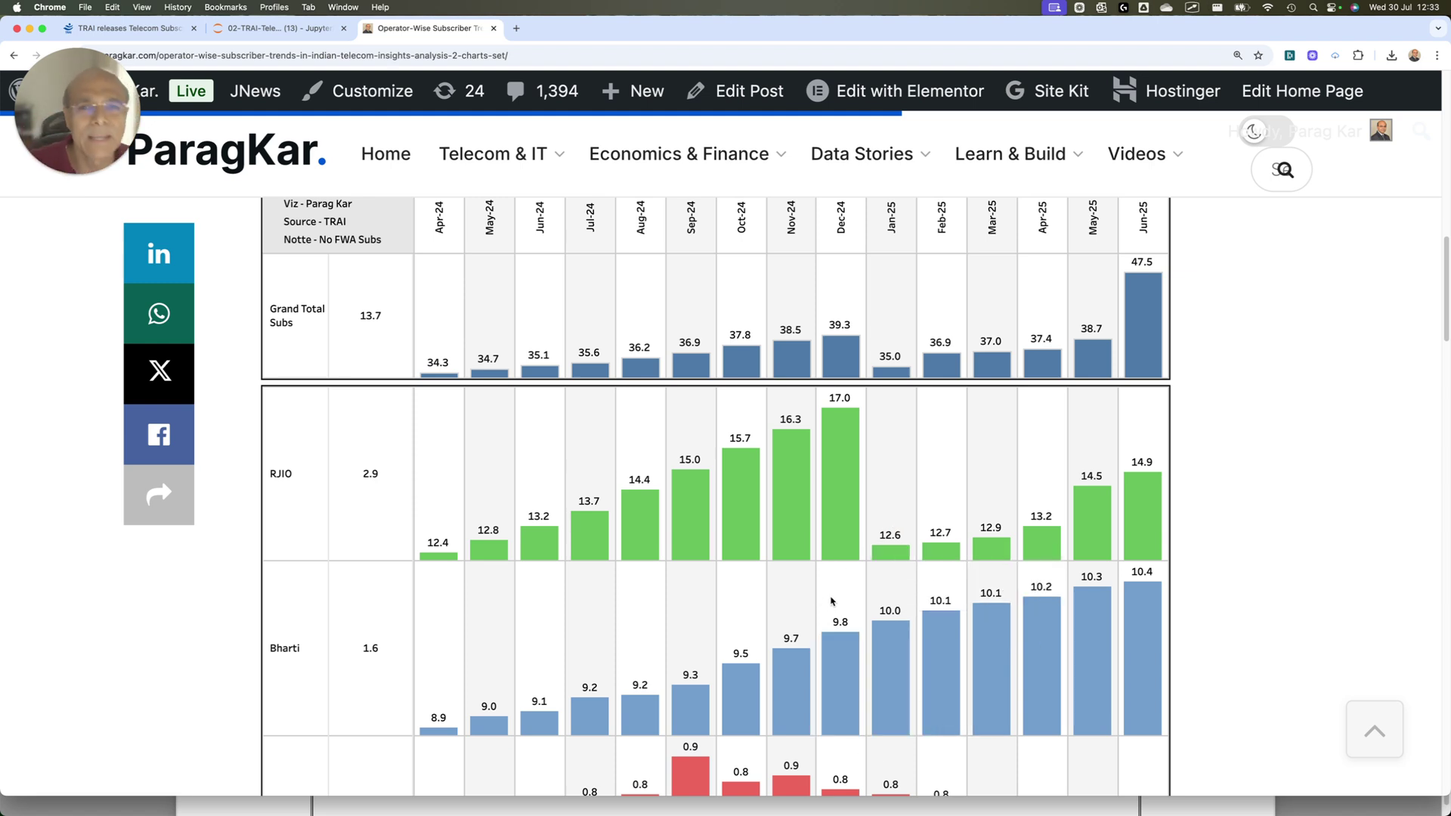
# Point an arrow at Bharti Airtel's figures in the PDF's 5G FWA table, then show all windows.
pyautogui.hotkey('ctrl', 'Up')
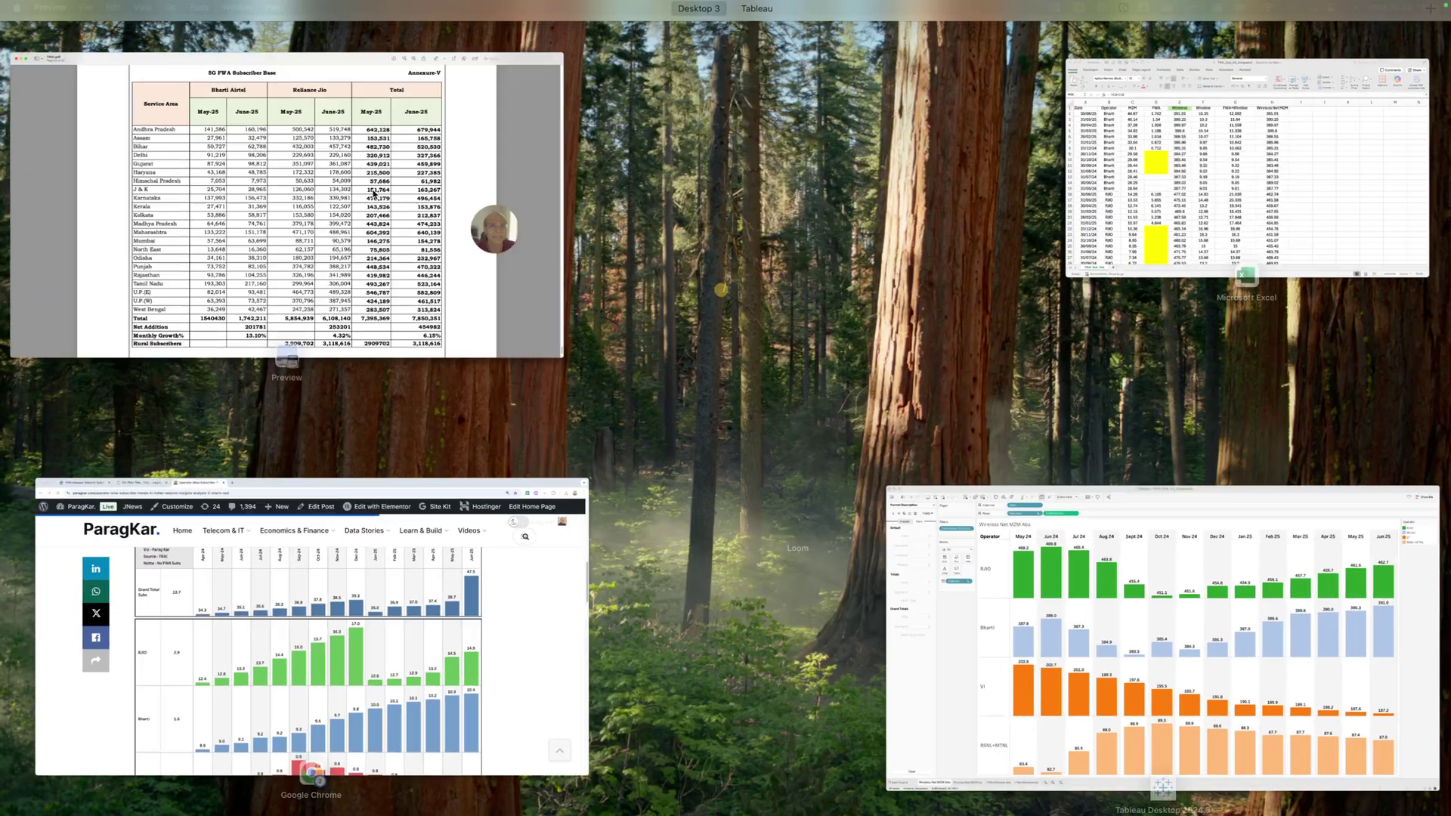
pyautogui.click(337, 194)
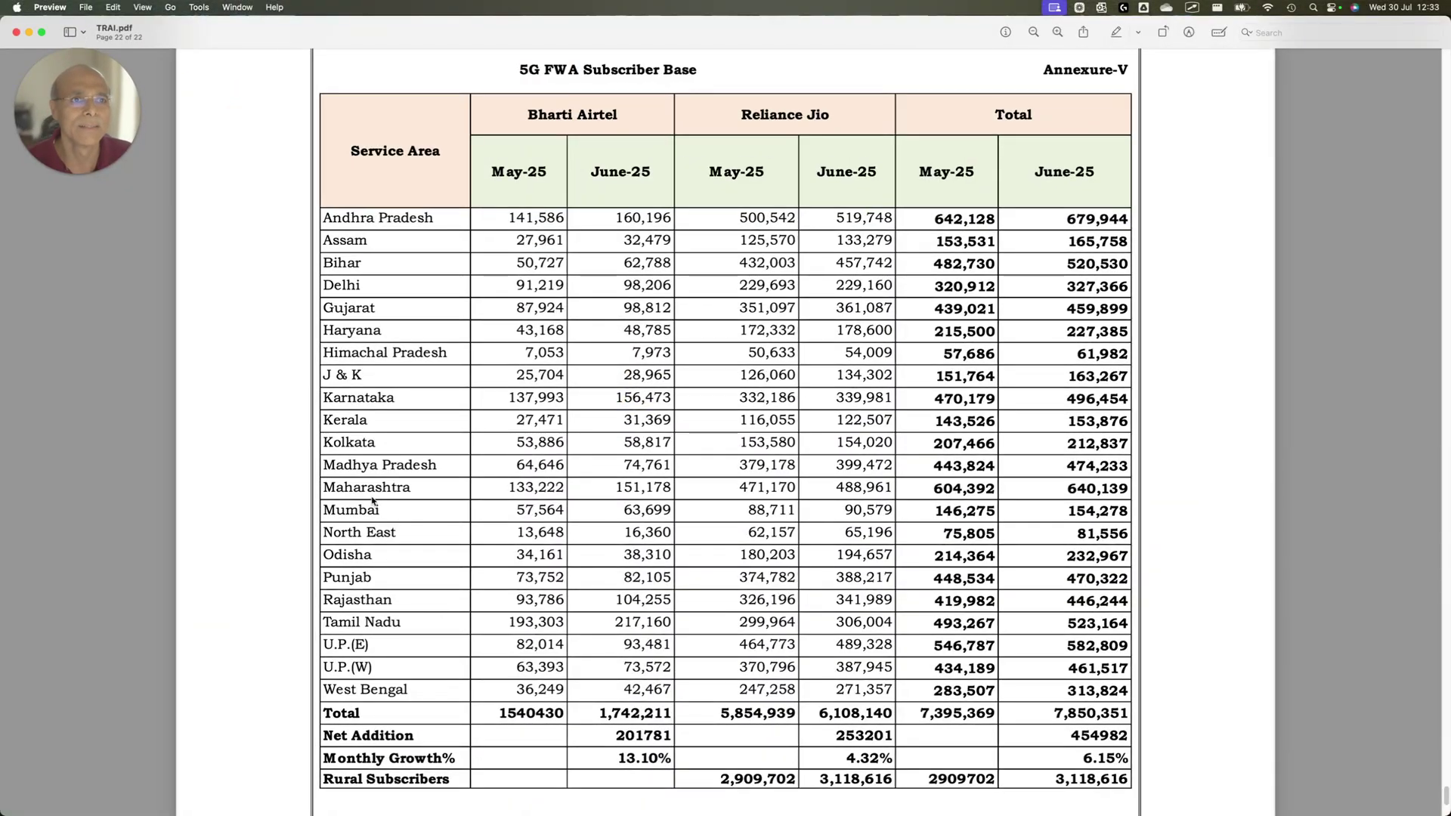
pyautogui.scroll(2, 392, 456)
pyautogui.moveTo(242, 376); pyautogui.dragTo(491, 189)
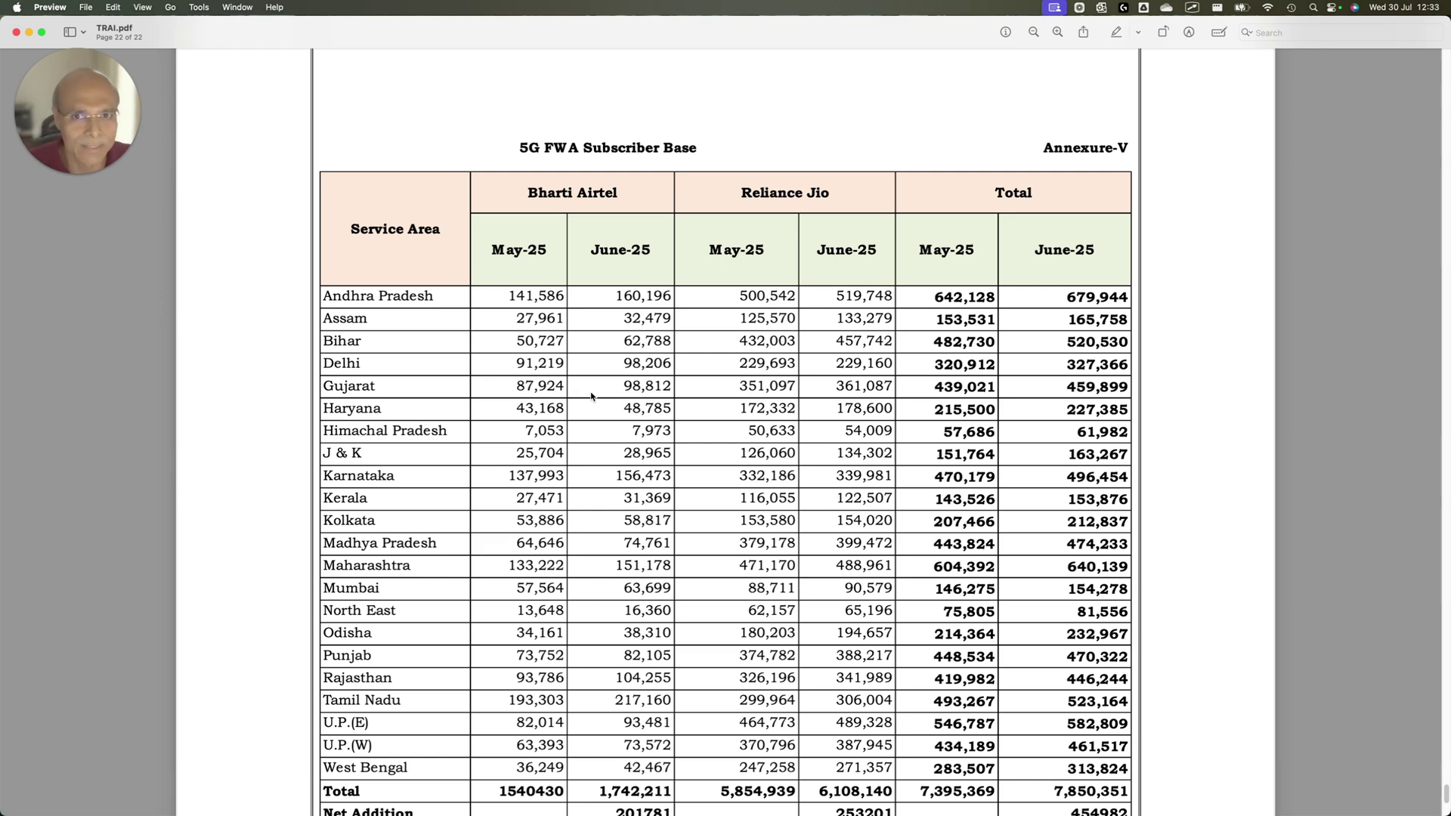
pyautogui.hotkey('ctrl', 'Up')
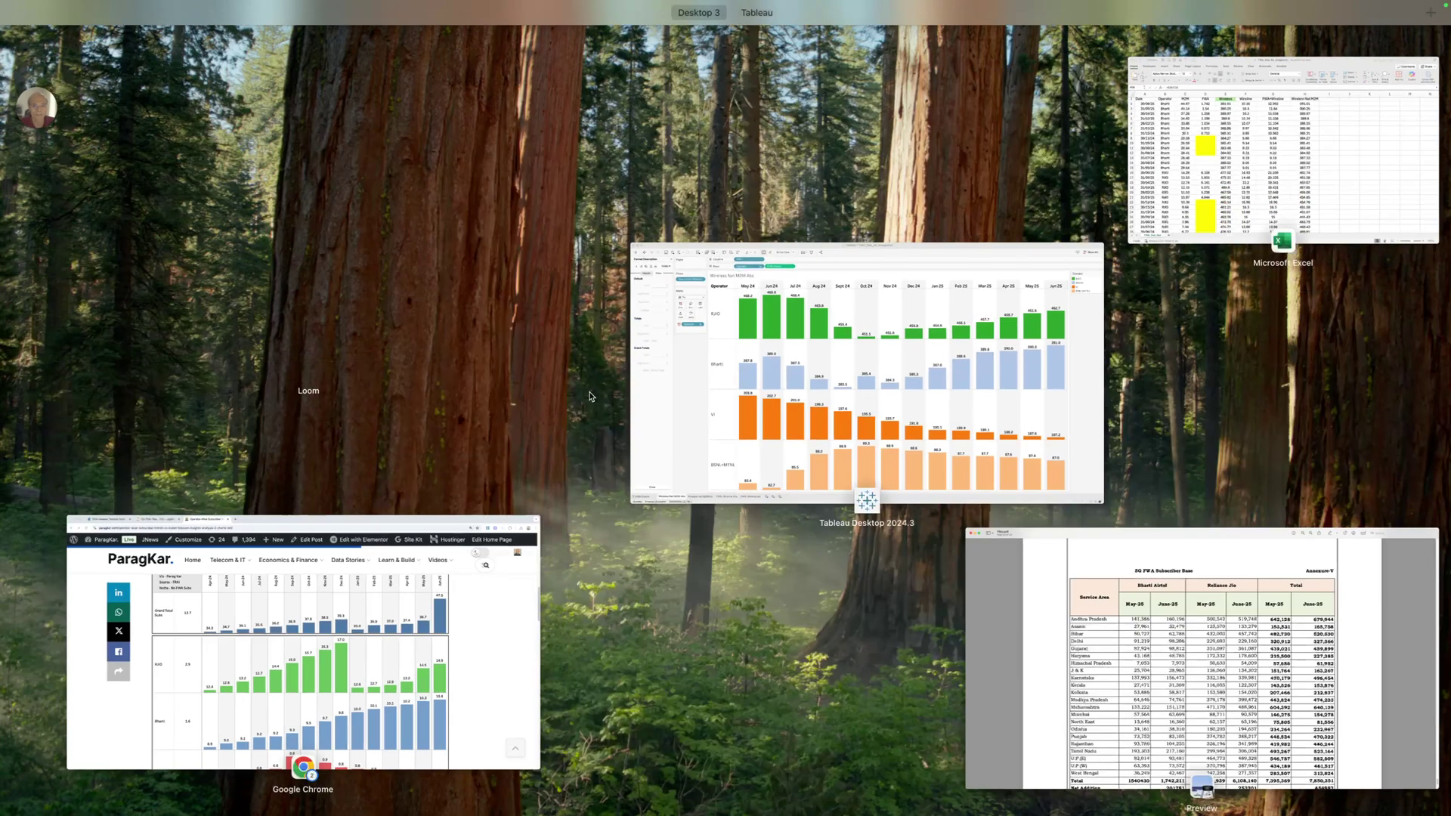
# Bring Tableau forward on the FWA+Wireline Abs sheet.
pyautogui.click(1033, 454)
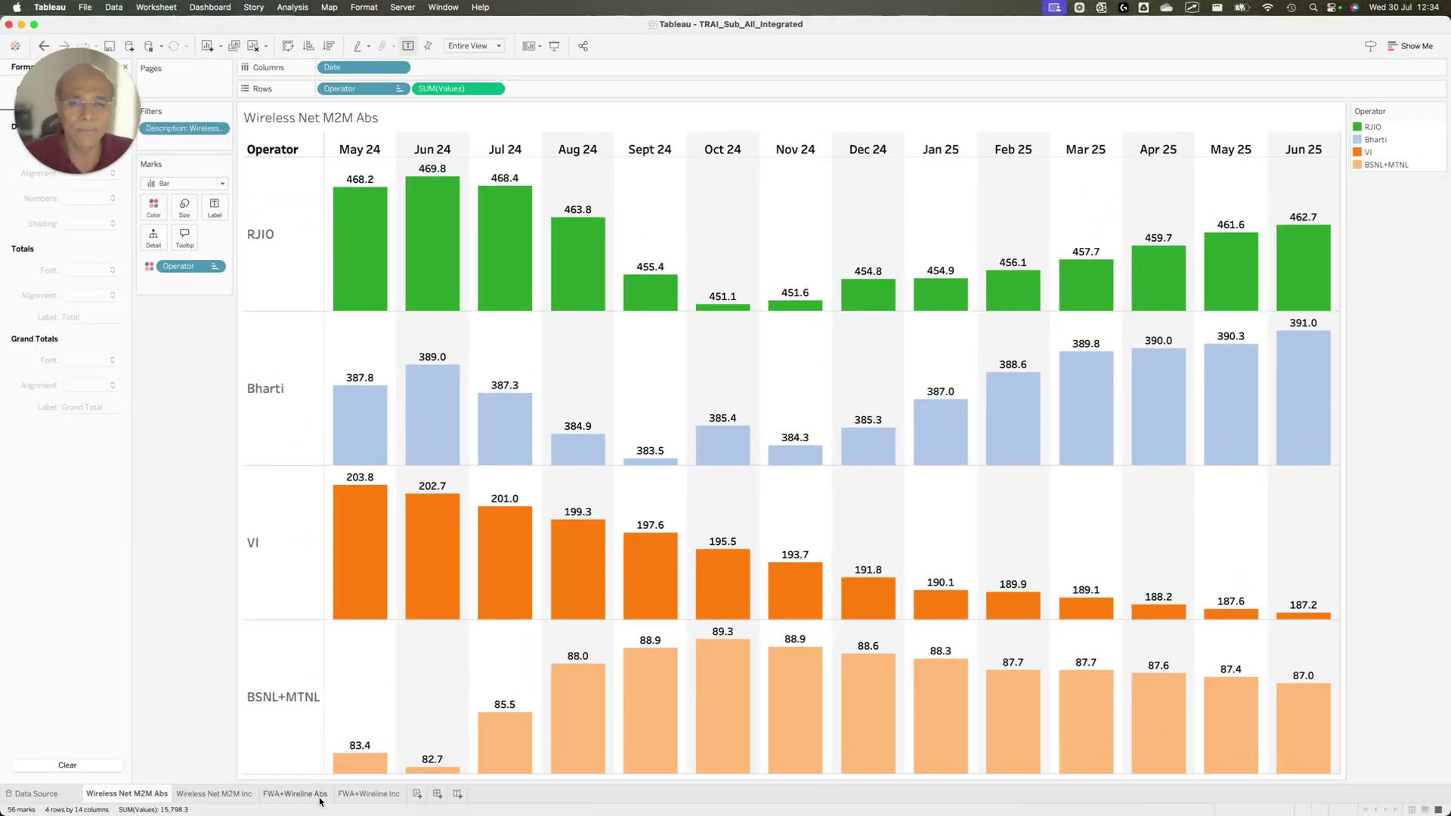
pyautogui.moveTo(320, 801)
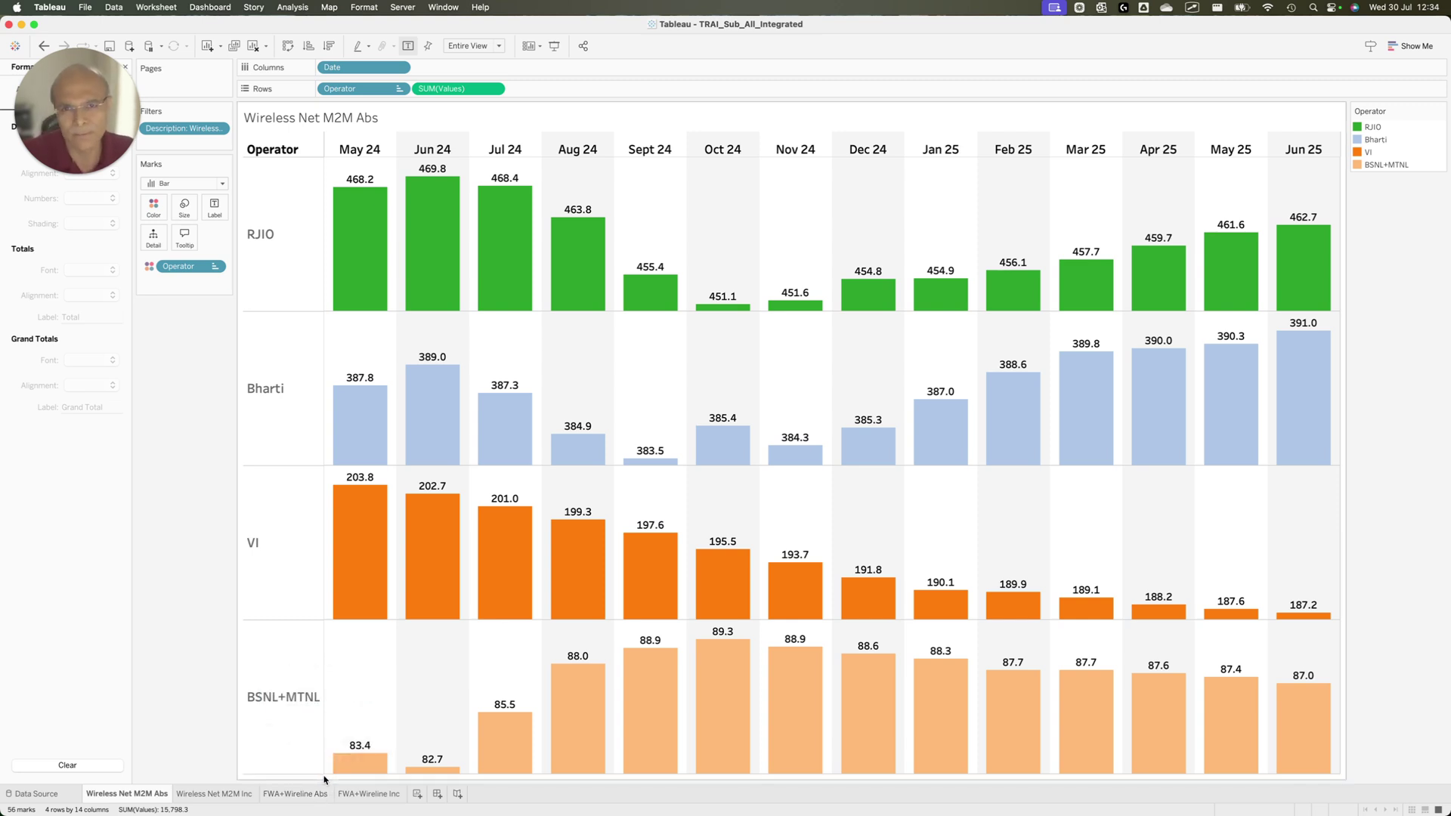
pyautogui.click(321, 795)
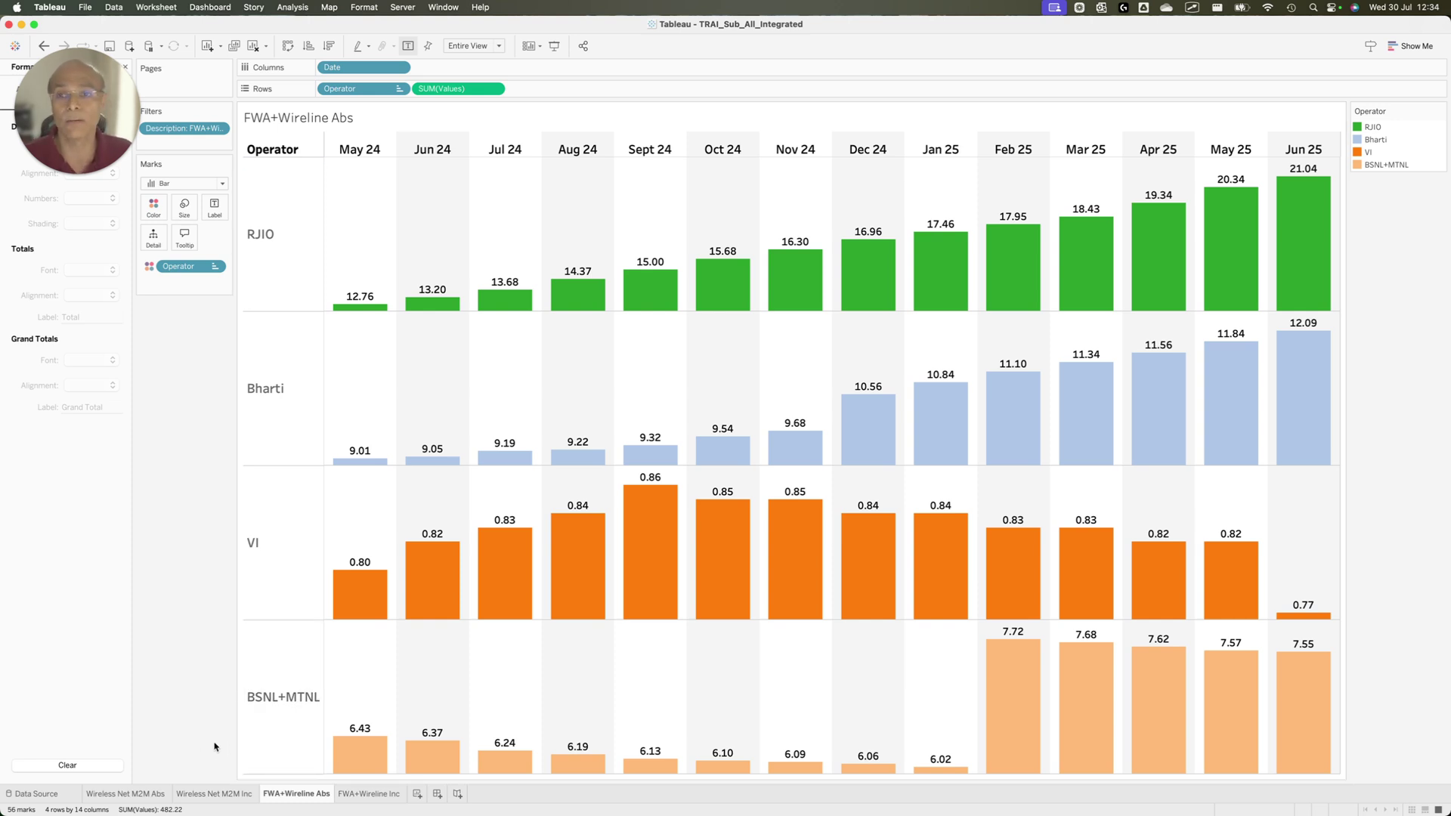
# Circle the sheet tabs and the VI and BSNL+MTNL operator rows, then show all windows.
pyautogui.moveTo(213, 750); pyautogui.dragTo(351, 814)
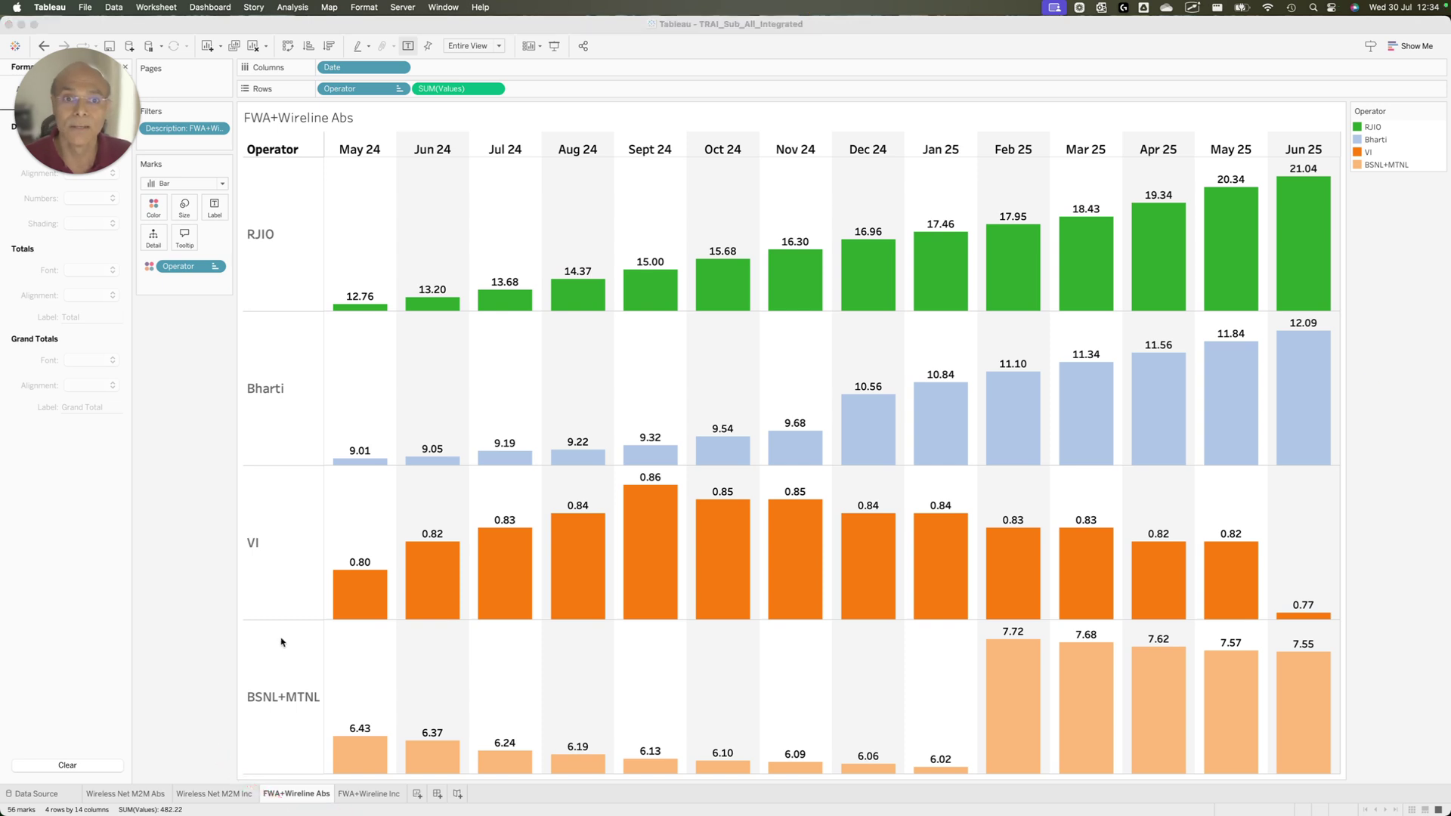
pyautogui.moveTo(190, 751); pyautogui.dragTo(341, 807)
pyautogui.moveTo(182, 483); pyautogui.dragTo(319, 606)
pyautogui.moveTo(185, 658); pyautogui.dragTo(378, 727)
pyautogui.hotkey('ctrl', 'Up')
# In Excel's TRAI_Sub_Net sheet, outline FWA+Wireline column G, FWA column D and Wireline column F.
pyautogui.click(1043, 222)
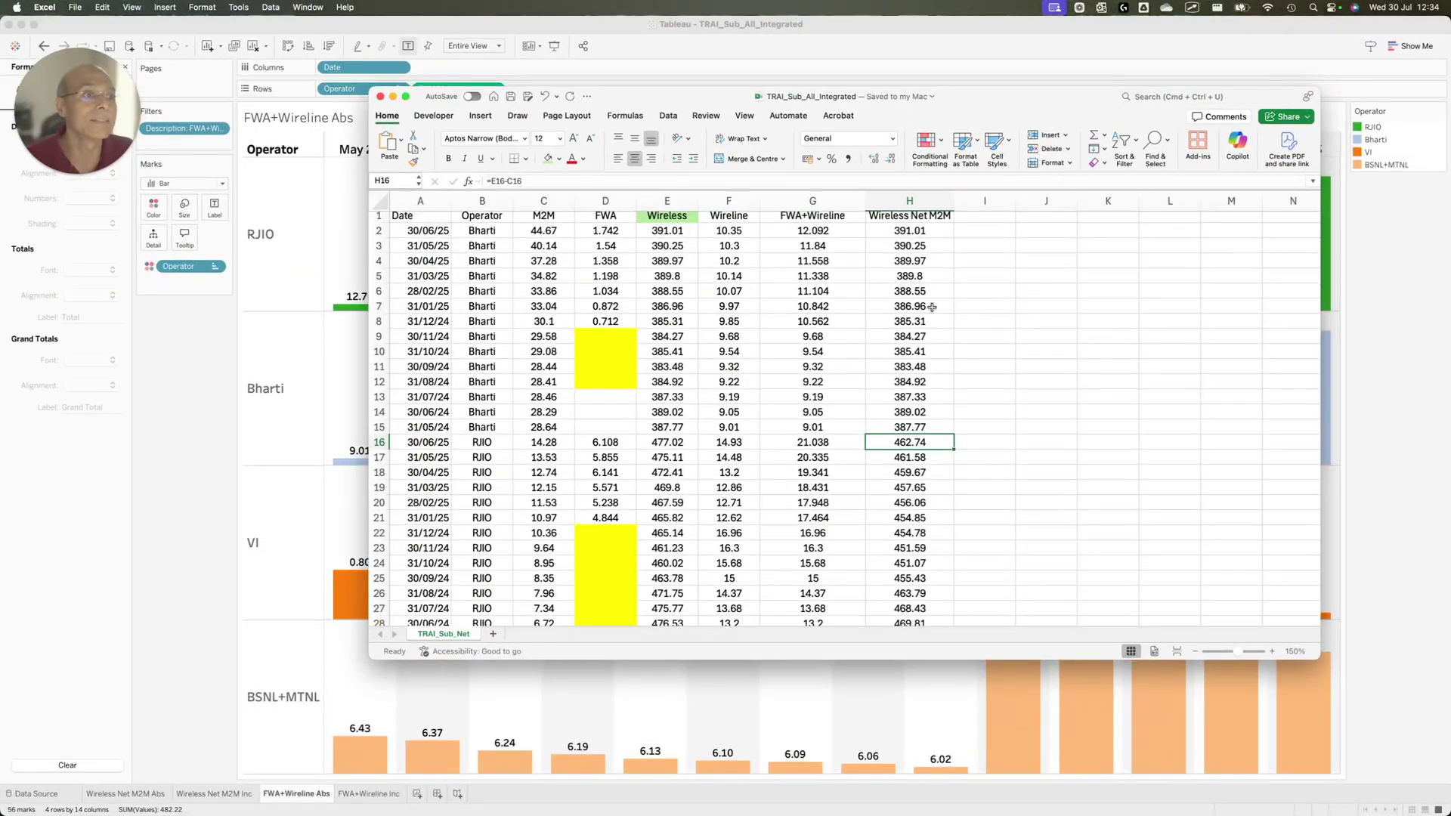
pyautogui.scroll(1, 926, 306)
pyautogui.moveTo(766, 200)
pyautogui.mouseDown()
pyautogui.moveTo(859, 349)
pyautogui.moveTo(876, 457)
pyautogui.moveTo(868, 563)
pyautogui.mouseUp()
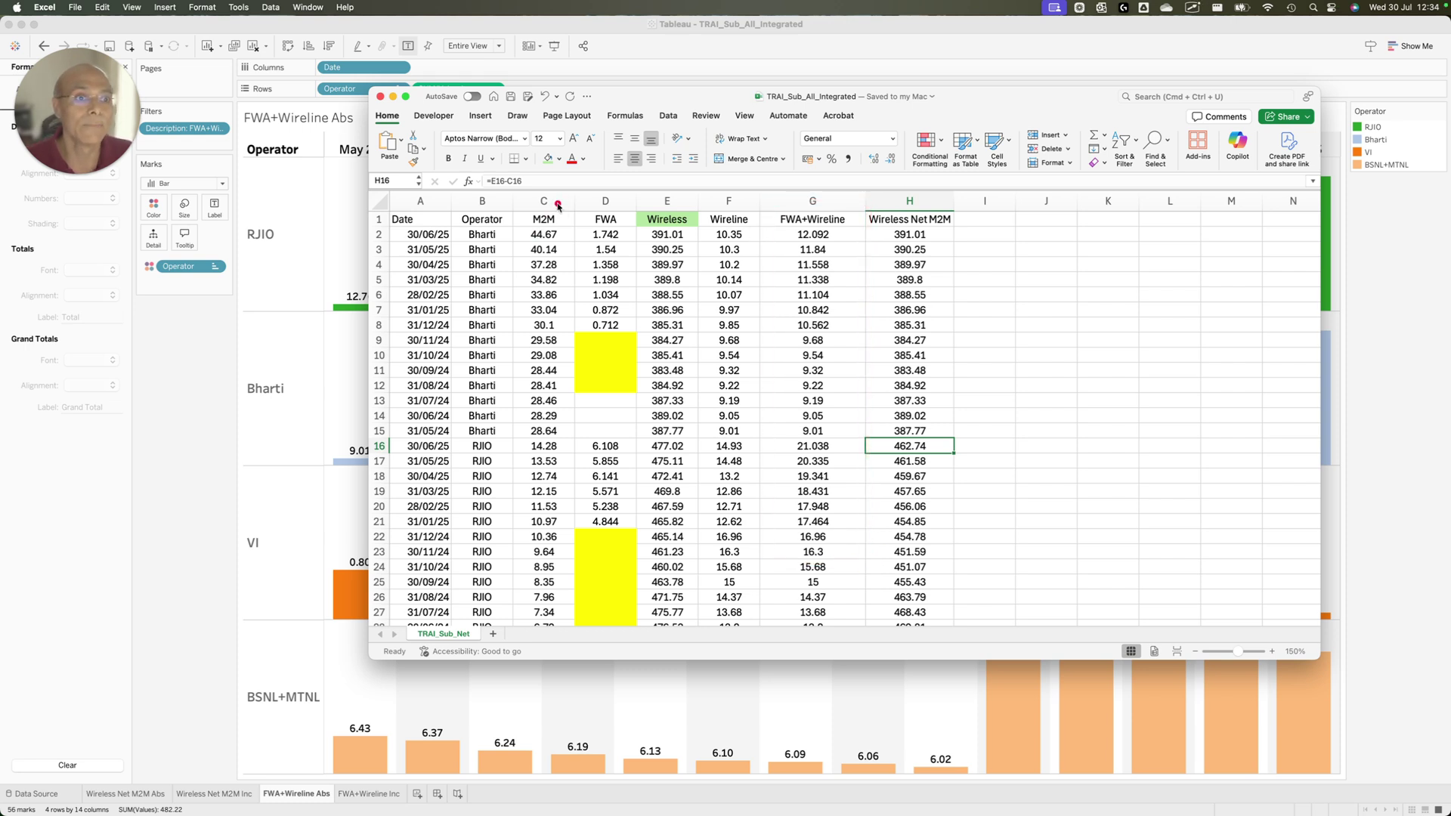
pyautogui.moveTo(572, 189); pyautogui.dragTo(638, 440)
pyautogui.moveTo(703, 199); pyautogui.dragTo(788, 442)
# Back in Tableau, mark RJIO and Bharti's May 24 values and Jun 25 values 21.04 and 12.09.
pyautogui.hotkey('ctrl', 'Up')
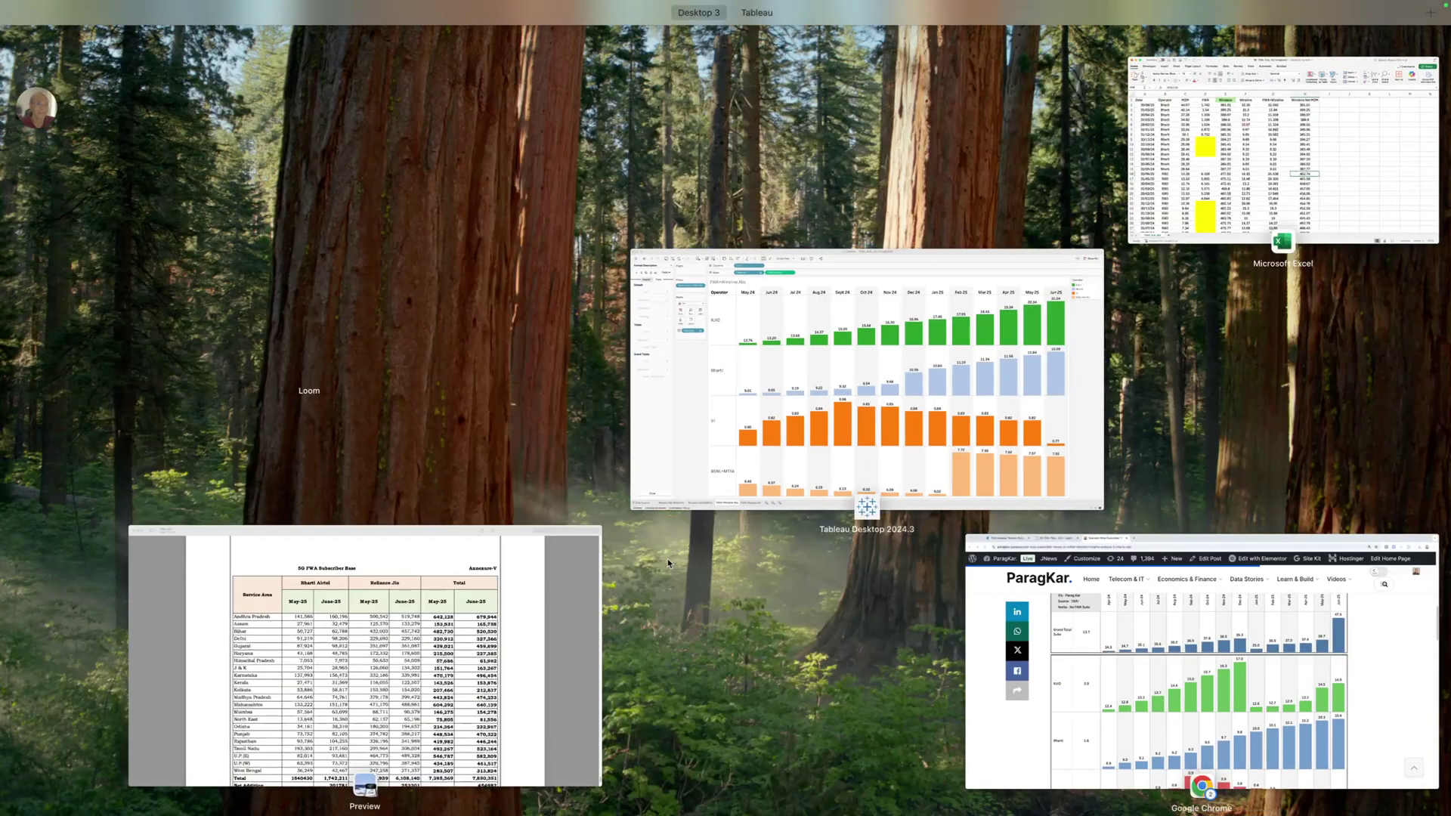
pyautogui.click(710, 476)
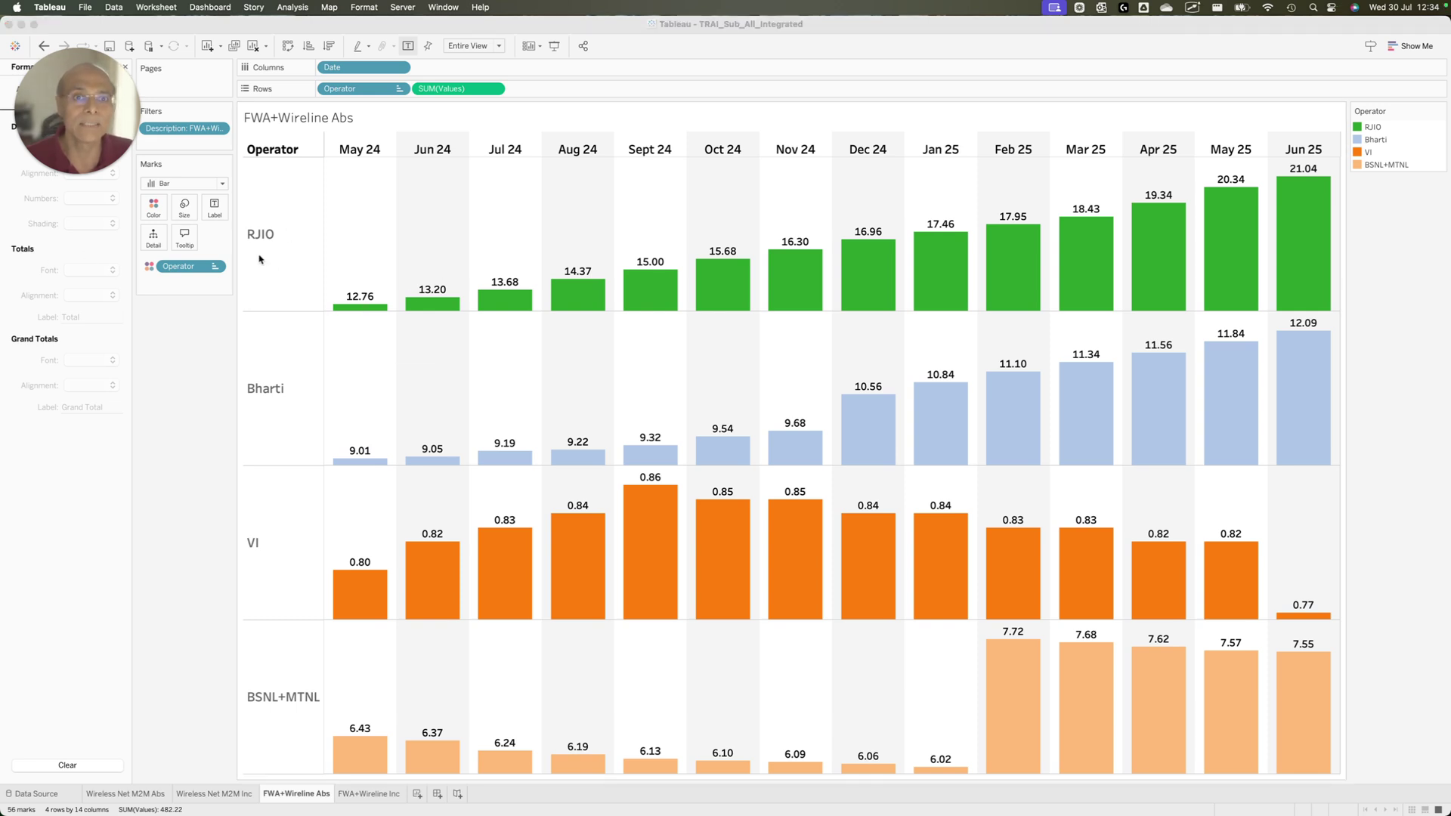
pyautogui.moveTo(248, 258)
pyautogui.mouseDown()
pyautogui.moveTo(337, 293)
pyautogui.moveTo(1172, 169)
pyautogui.moveTo(1297, 165)
pyautogui.mouseUp()
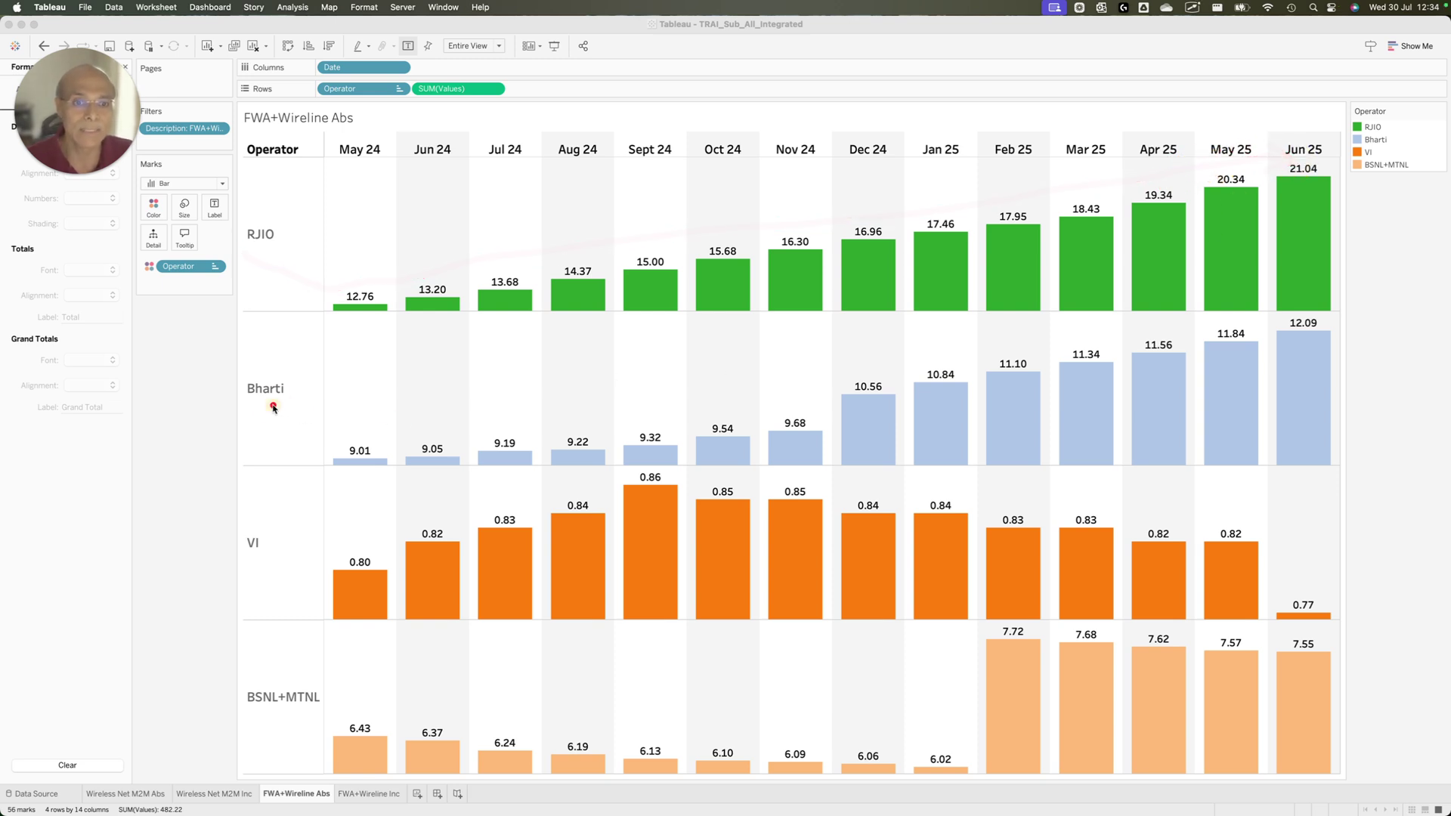
pyautogui.moveTo(274, 405); pyautogui.dragTo(330, 436)
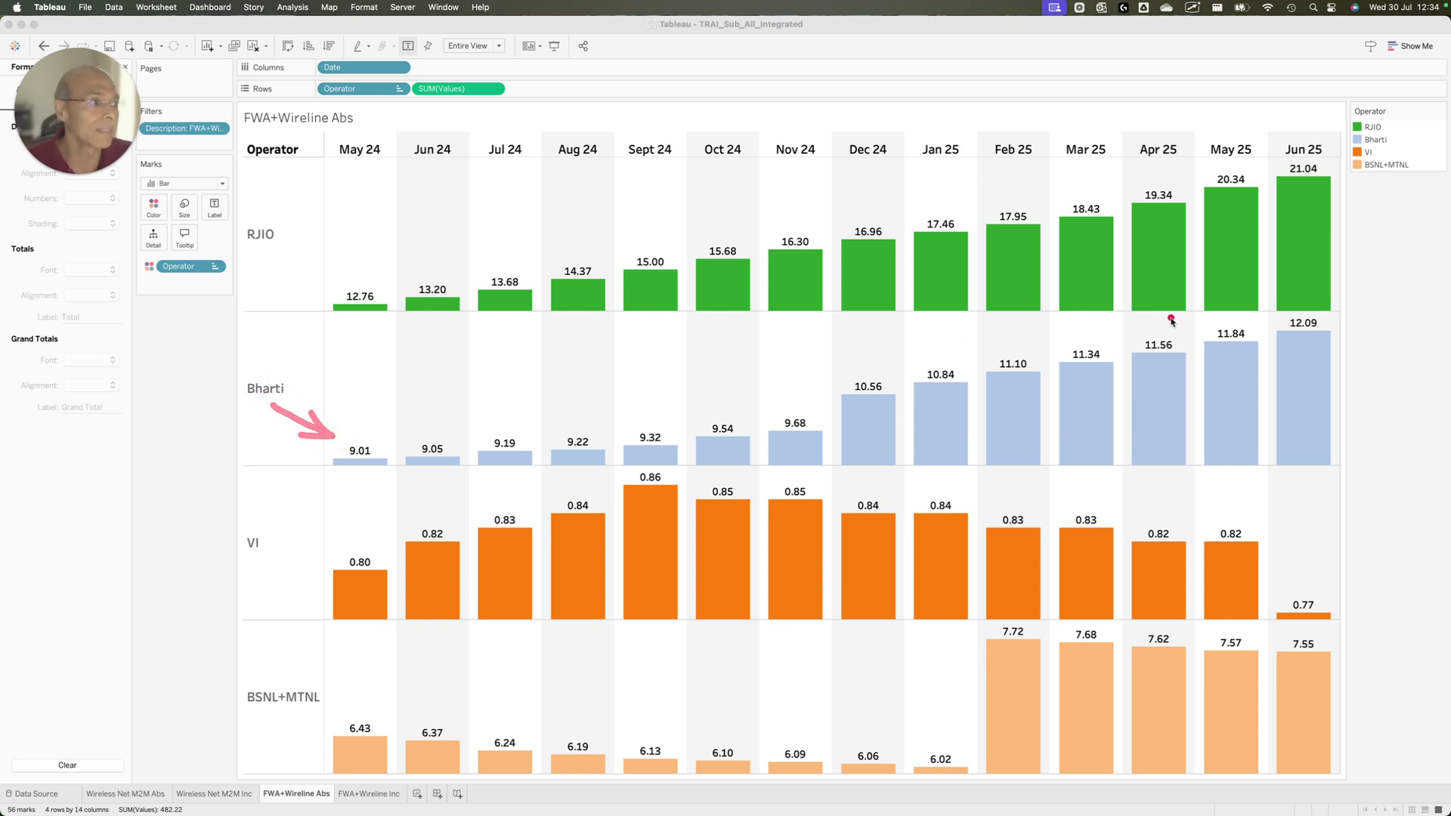
pyautogui.moveTo(1172, 323); pyautogui.dragTo(1272, 329)
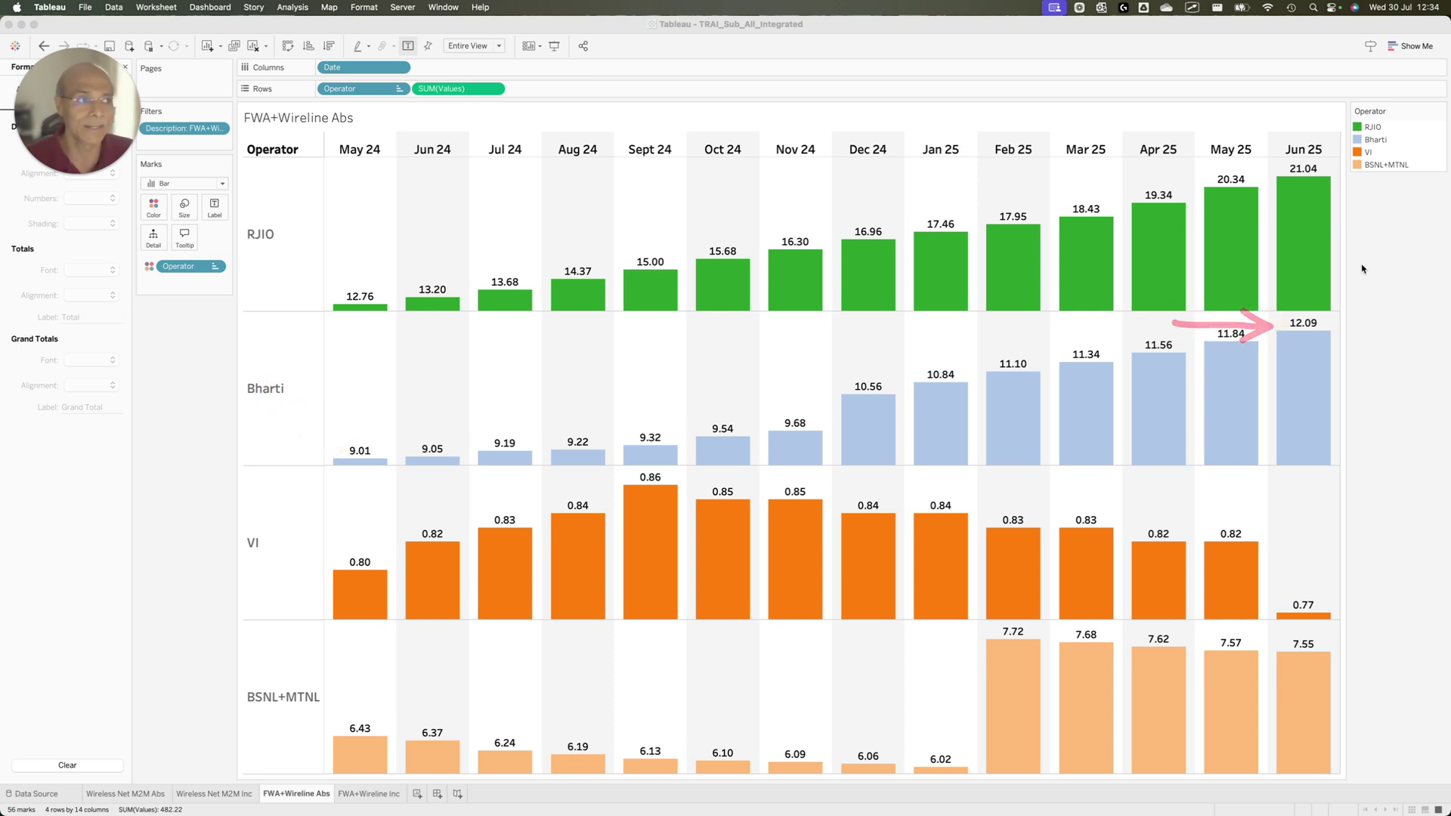
pyautogui.moveTo(1263, 194); pyautogui.dragTo(1292, 205)
pyautogui.moveTo(1260, 359)
pyautogui.mouseDown()
pyautogui.moveTo(1279, 330)
pyautogui.moveTo(1246, 334)
pyautogui.mouseUp()
# Trace VI and BSNL+MTNL trends, highlighting BSNL+MTNL's Sept 24 6.13 to Feb 25 7.72 jump.
pyautogui.moveTo(322, 565)
pyautogui.mouseDown()
pyautogui.moveTo(696, 473)
pyautogui.moveTo(1086, 495)
pyautogui.moveTo(1236, 531)
pyautogui.moveTo(1293, 587)
pyautogui.mouseUp()
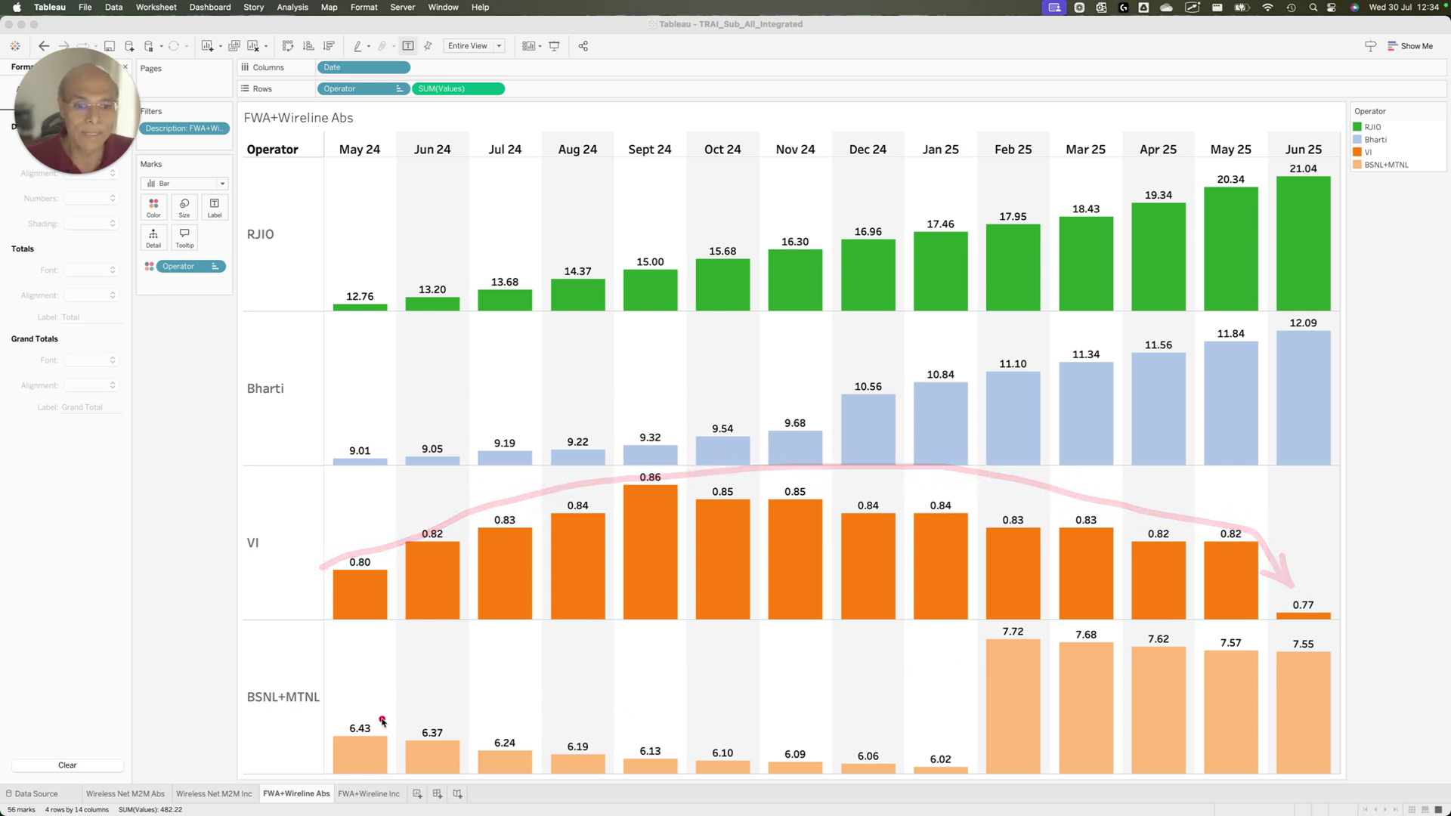
pyautogui.moveTo(336, 713)
pyautogui.mouseDown()
pyautogui.moveTo(594, 743)
pyautogui.moveTo(936, 753)
pyautogui.moveTo(975, 557)
pyautogui.moveTo(1039, 610)
pyautogui.moveTo(1300, 627)
pyautogui.mouseUp()
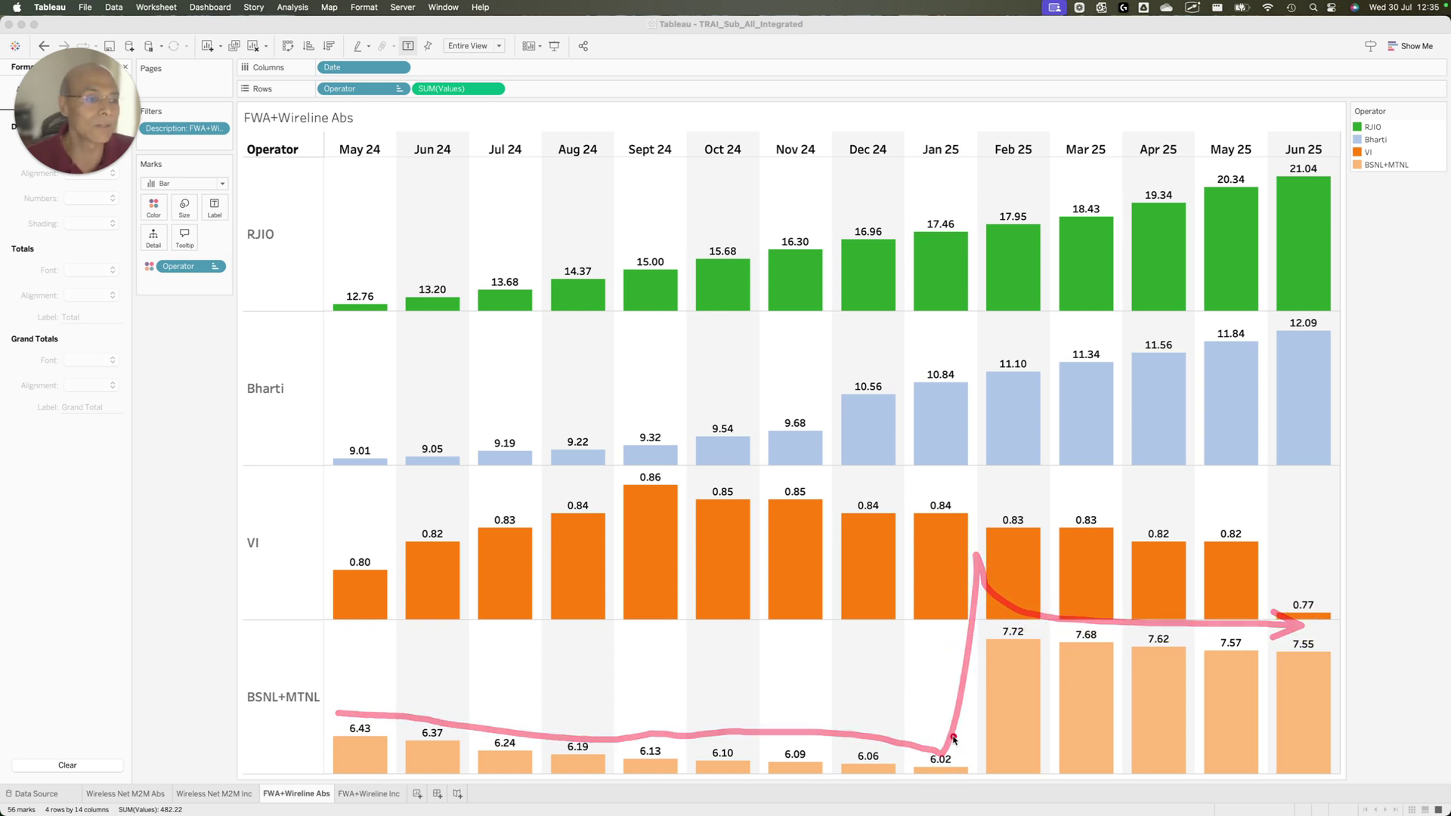
pyautogui.moveTo(950, 741); pyautogui.dragTo(975, 662)
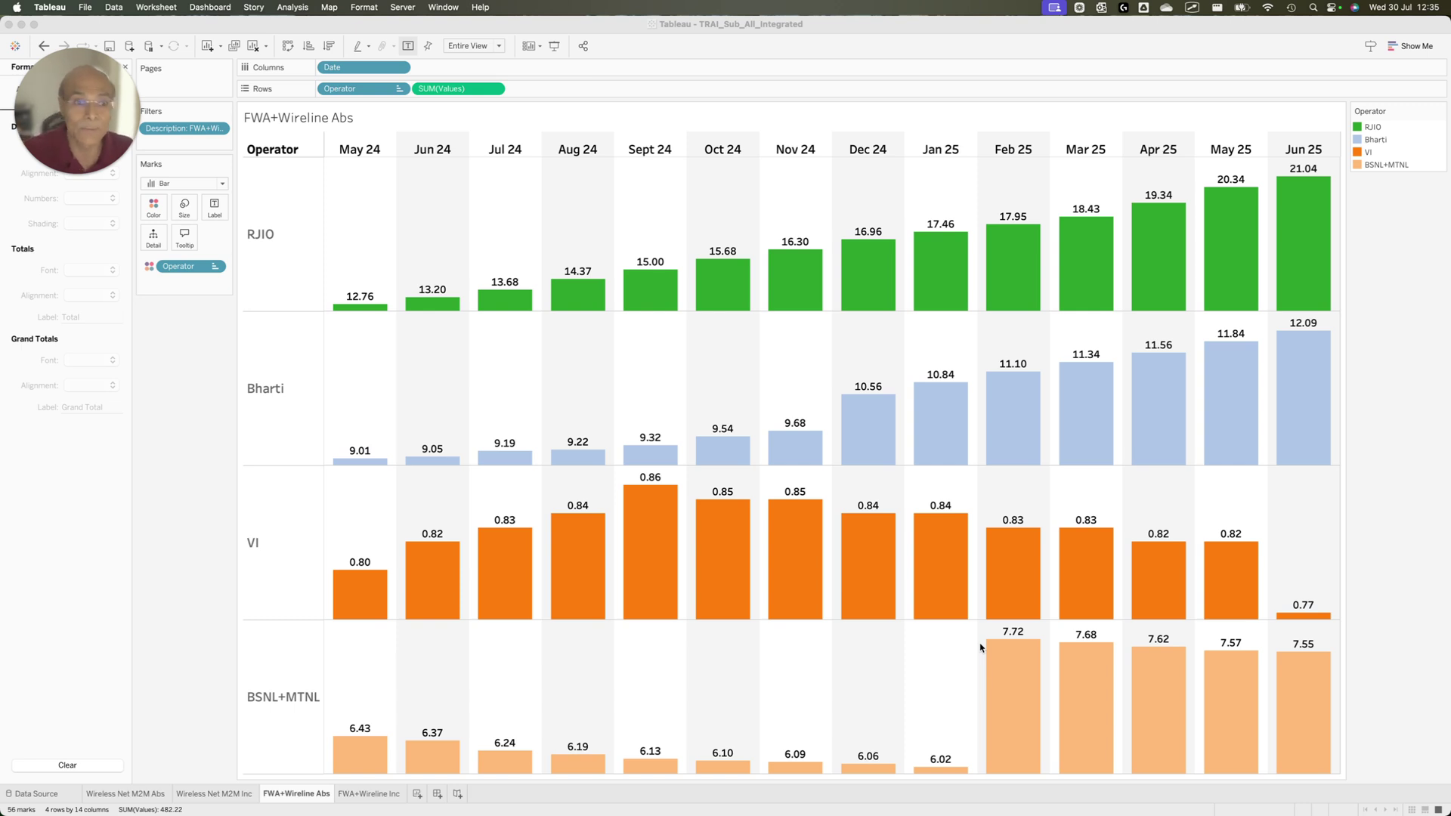
pyautogui.moveTo(671, 733); pyautogui.dragTo(960, 642)
pyautogui.moveTo(873, 737); pyautogui.dragTo(1020, 641)
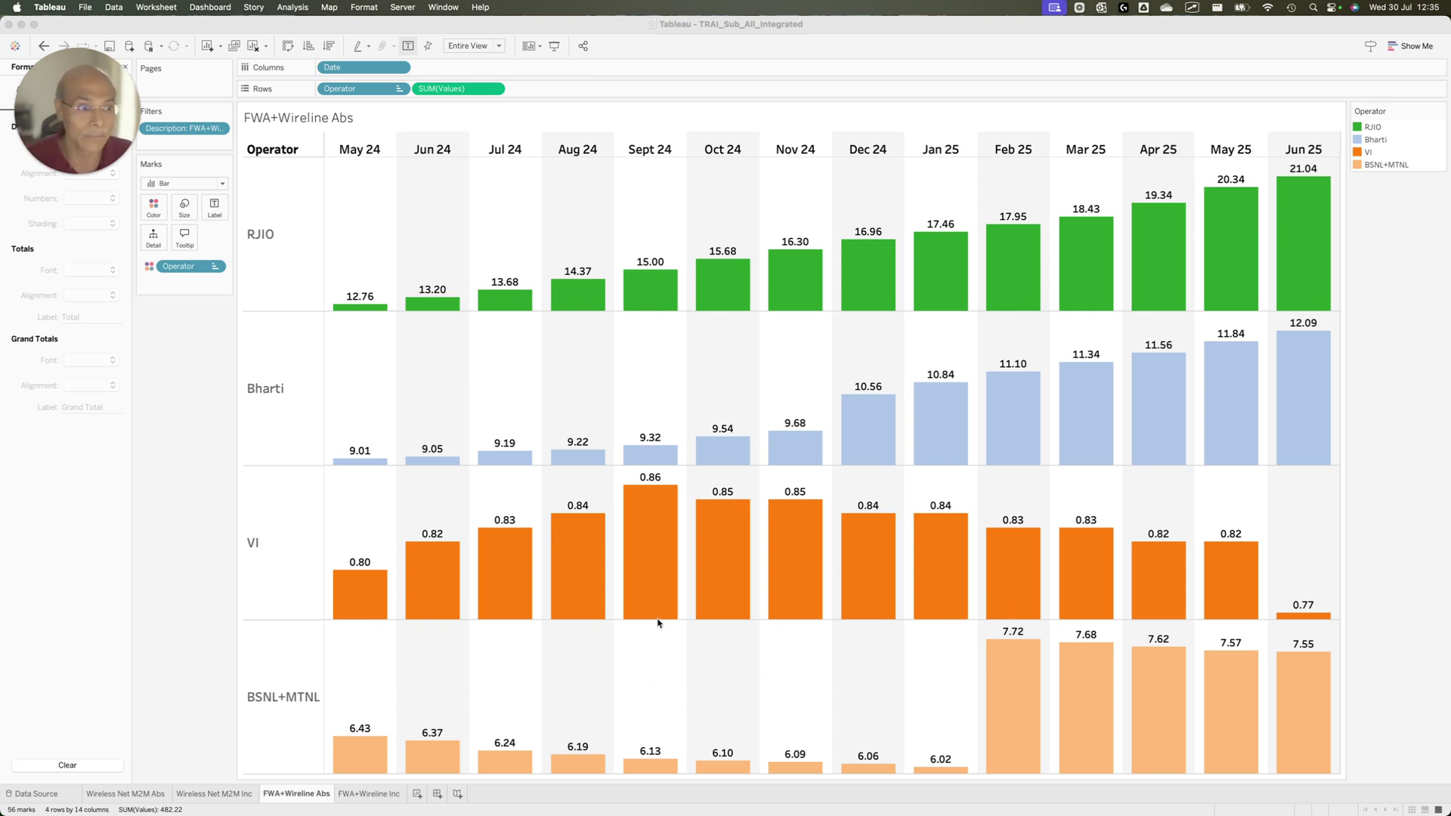
pyautogui.click(382, 793)
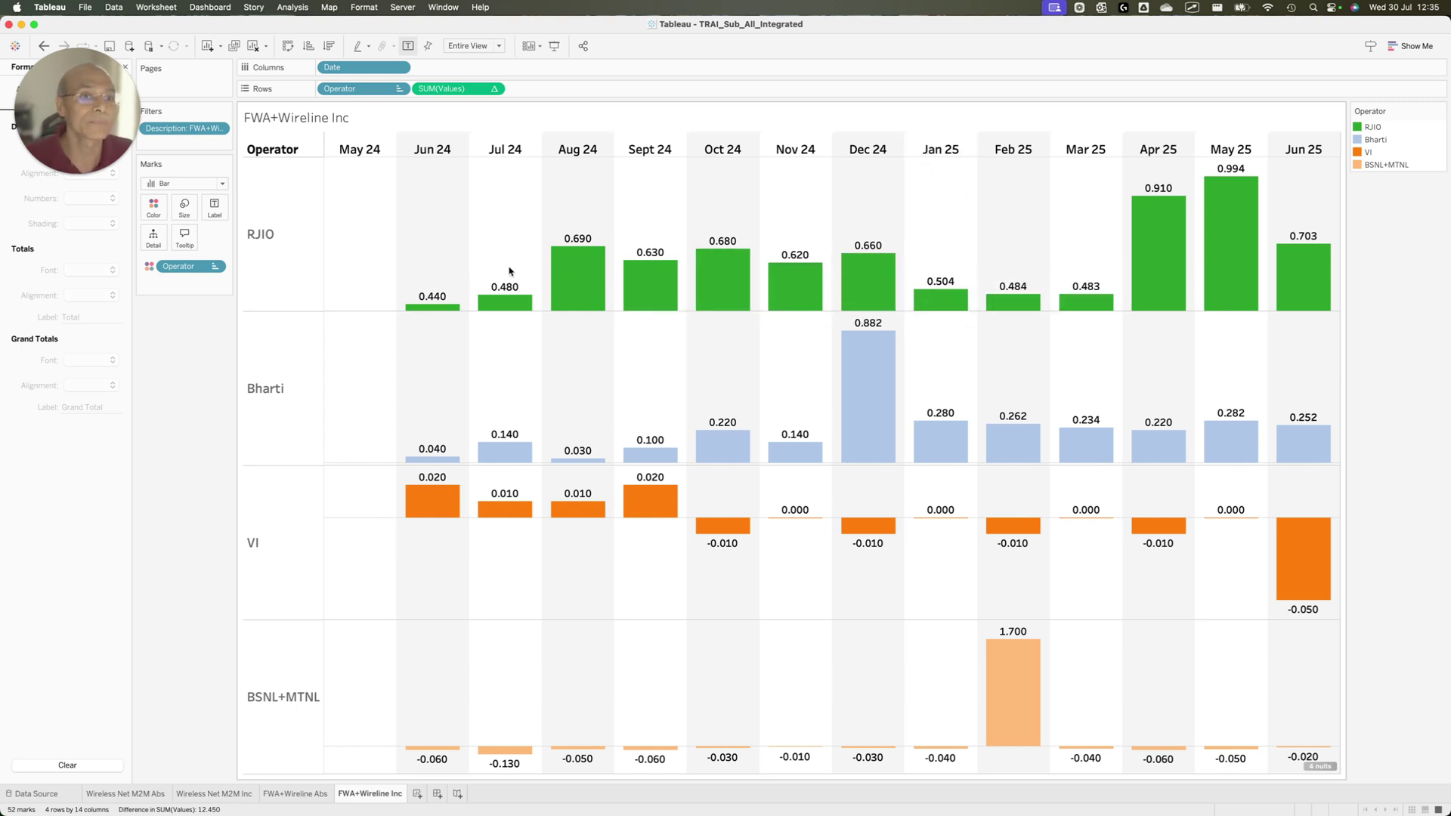
# Annotate RJIO's early and May 25 increments, Bharti Jul–Nov 24, VI, and BSNL+MTNL's Feb 25 jump.
pyautogui.moveTo(370, 302)
pyautogui.mouseDown()
pyautogui.moveTo(400, 277)
pyautogui.moveTo(533, 240)
pyautogui.moveTo(638, 230)
pyautogui.moveTo(901, 237)
pyautogui.moveTo(1047, 275)
pyautogui.moveTo(1124, 213)
pyautogui.mouseUp()
pyautogui.moveTo(1208, 190)
pyautogui.mouseDown()
pyautogui.moveTo(1201, 174)
pyautogui.moveTo(1298, 185)
pyautogui.moveTo(1307, 211)
pyautogui.mouseUp()
pyautogui.moveTo(461, 430)
pyautogui.mouseDown()
pyautogui.moveTo(801, 357)
pyautogui.moveTo(823, 324)
pyautogui.moveTo(857, 316)
pyautogui.moveTo(918, 355)
pyautogui.moveTo(1060, 384)
pyautogui.moveTo(1299, 385)
pyautogui.mouseUp()
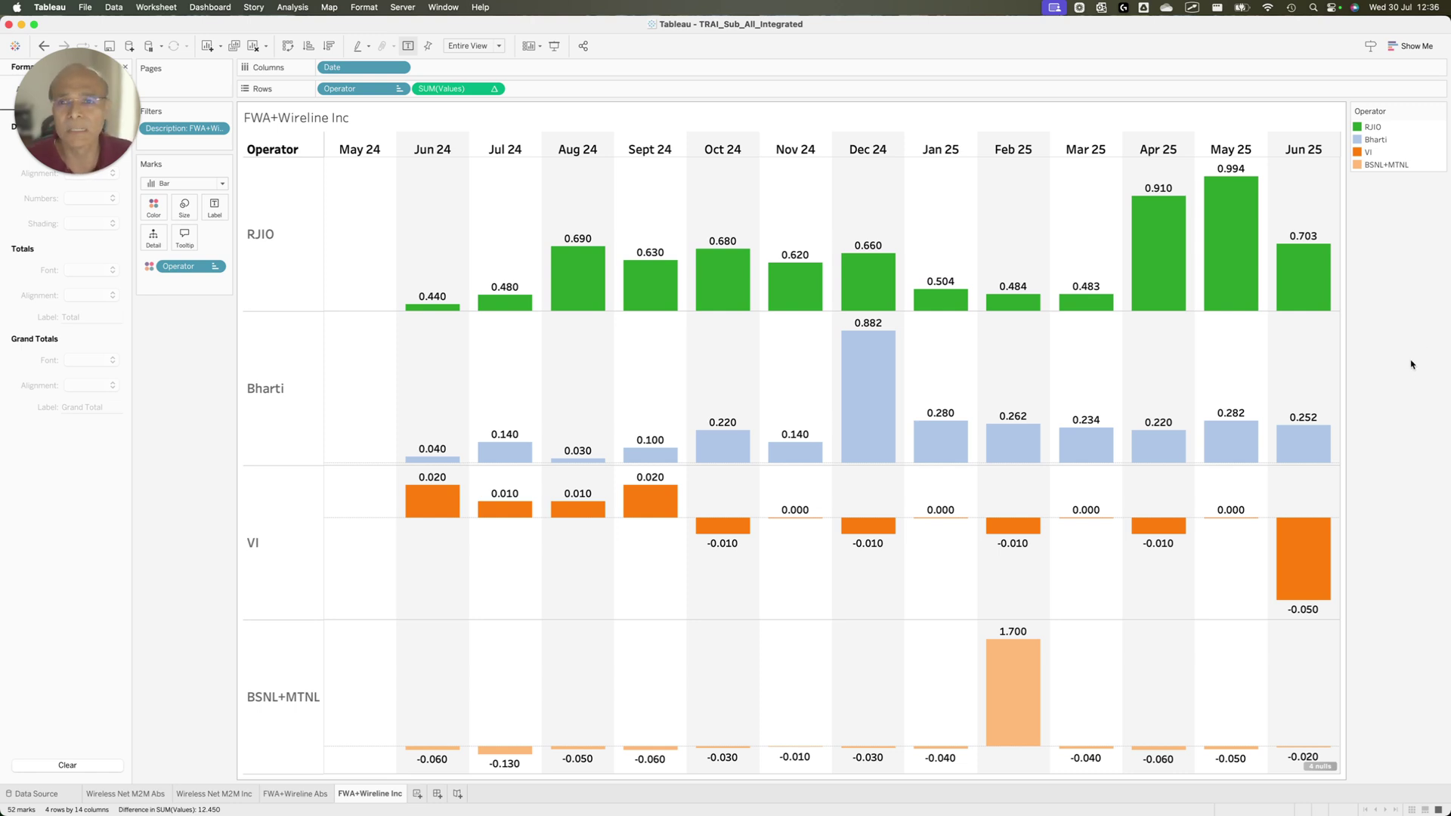
pyautogui.moveTo(409, 589); pyautogui.dragTo(1009, 557)
pyautogui.moveTo(631, 738)
pyautogui.mouseDown()
pyautogui.moveTo(851, 655)
pyautogui.moveTo(979, 652)
pyautogui.mouseUp()
pyautogui.moveTo(923, 721); pyautogui.dragTo(982, 671)
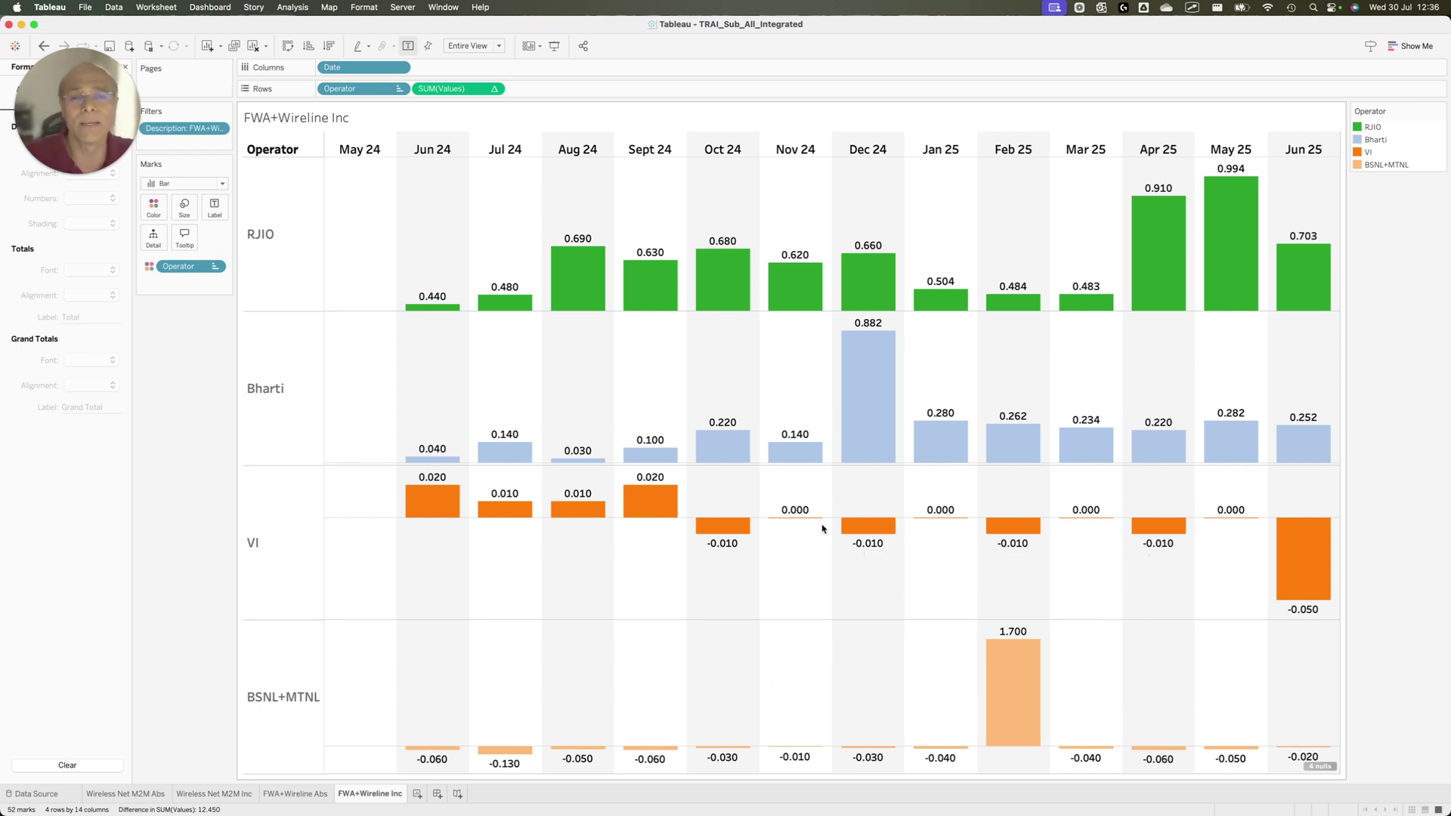
pyautogui.moveTo(822, 528)
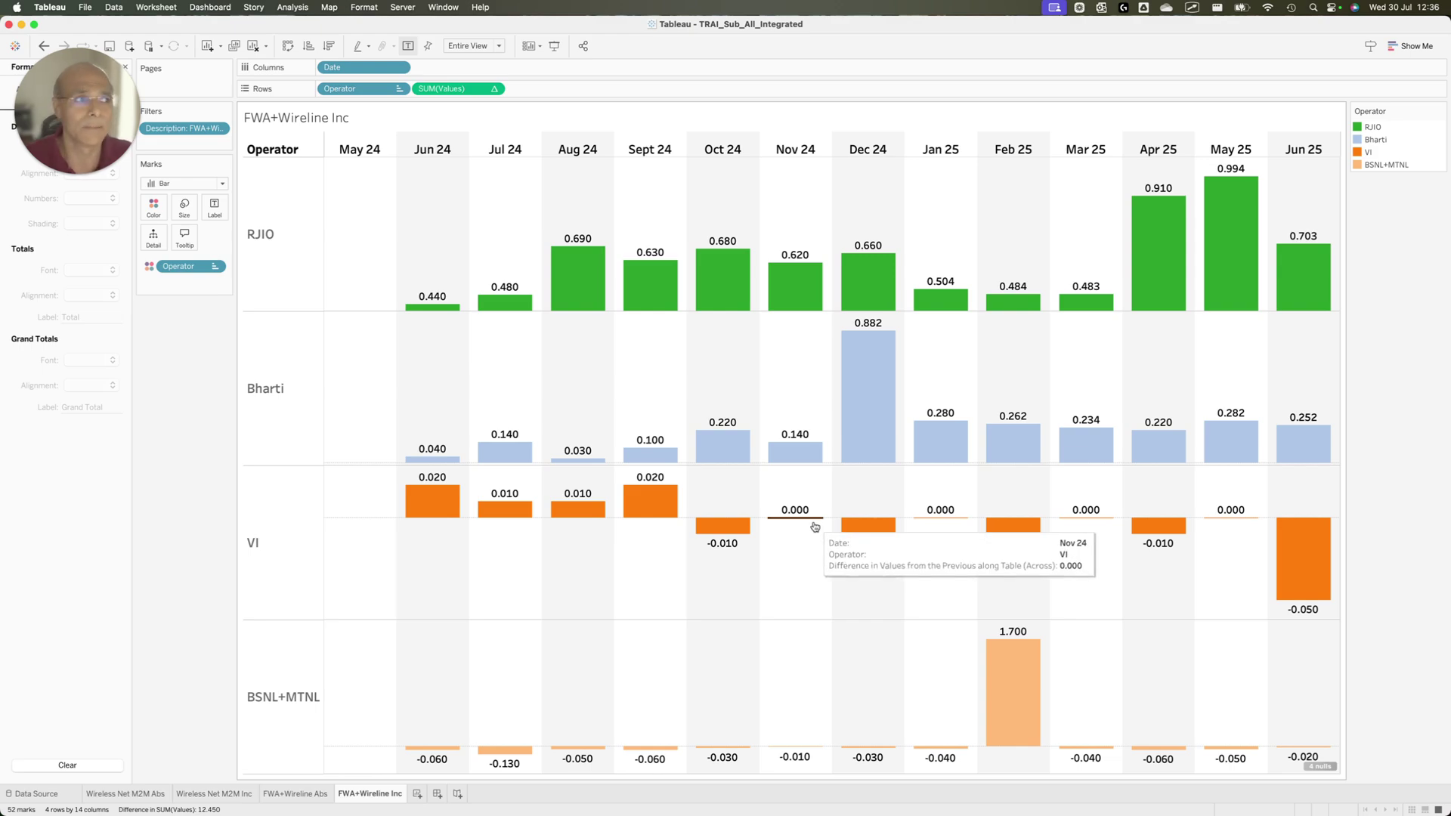
# Glance at the TRAI PDF, then return to the Tableau FWA workbook.
pyautogui.hotkey('ctrl', 'Up')
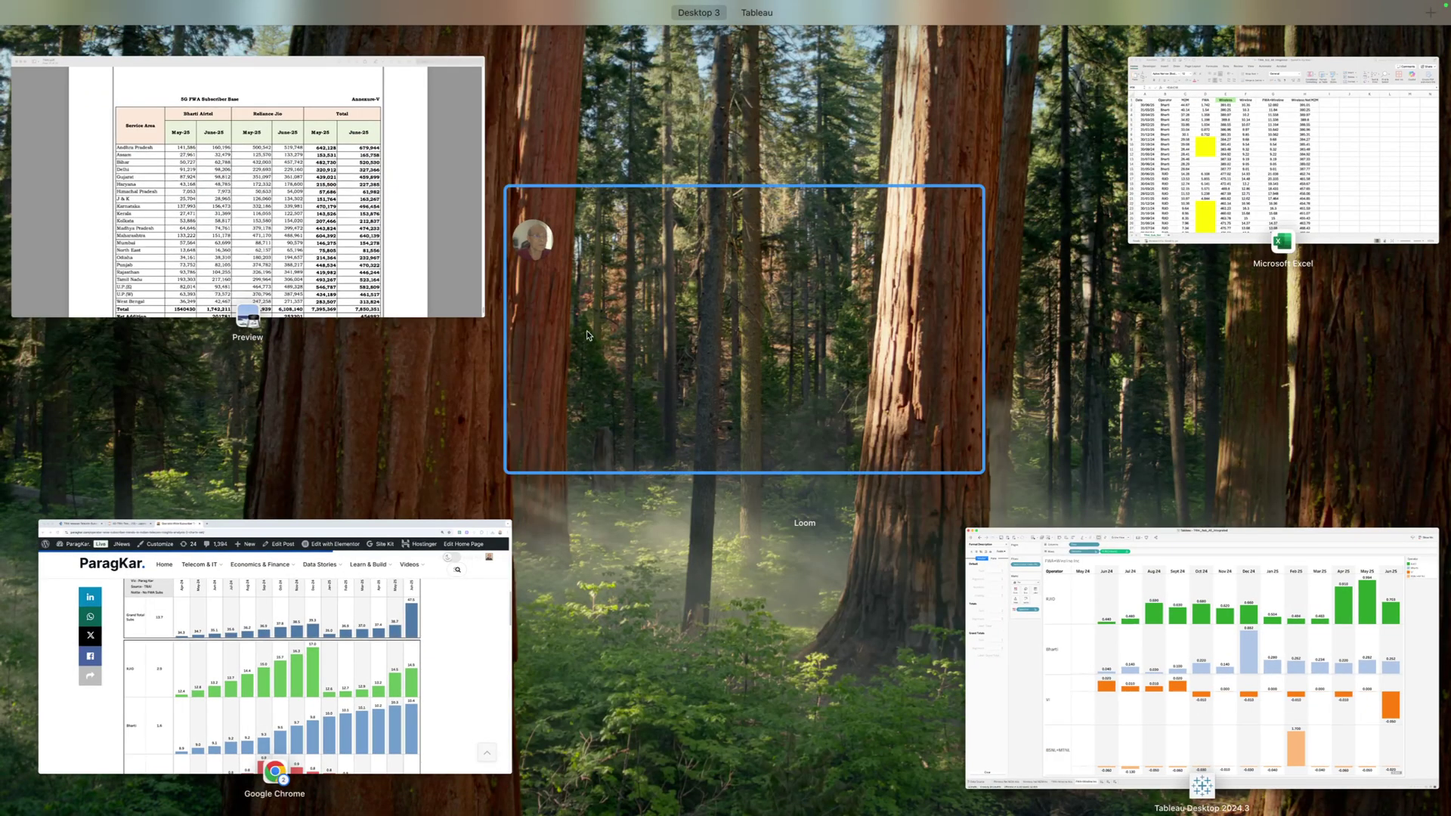
pyautogui.click(296, 264)
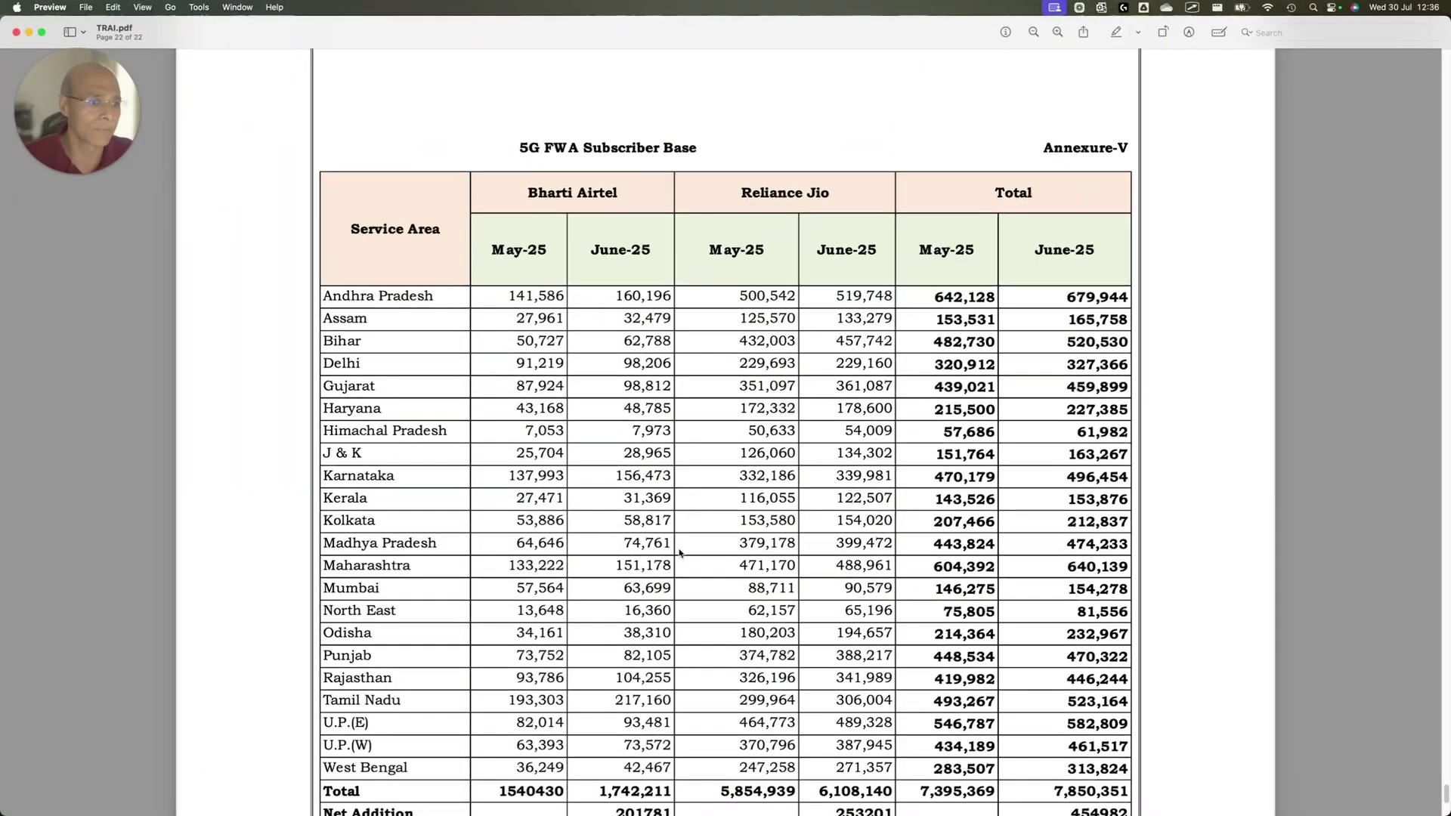
pyautogui.hotkey('ctrl', 'Up')
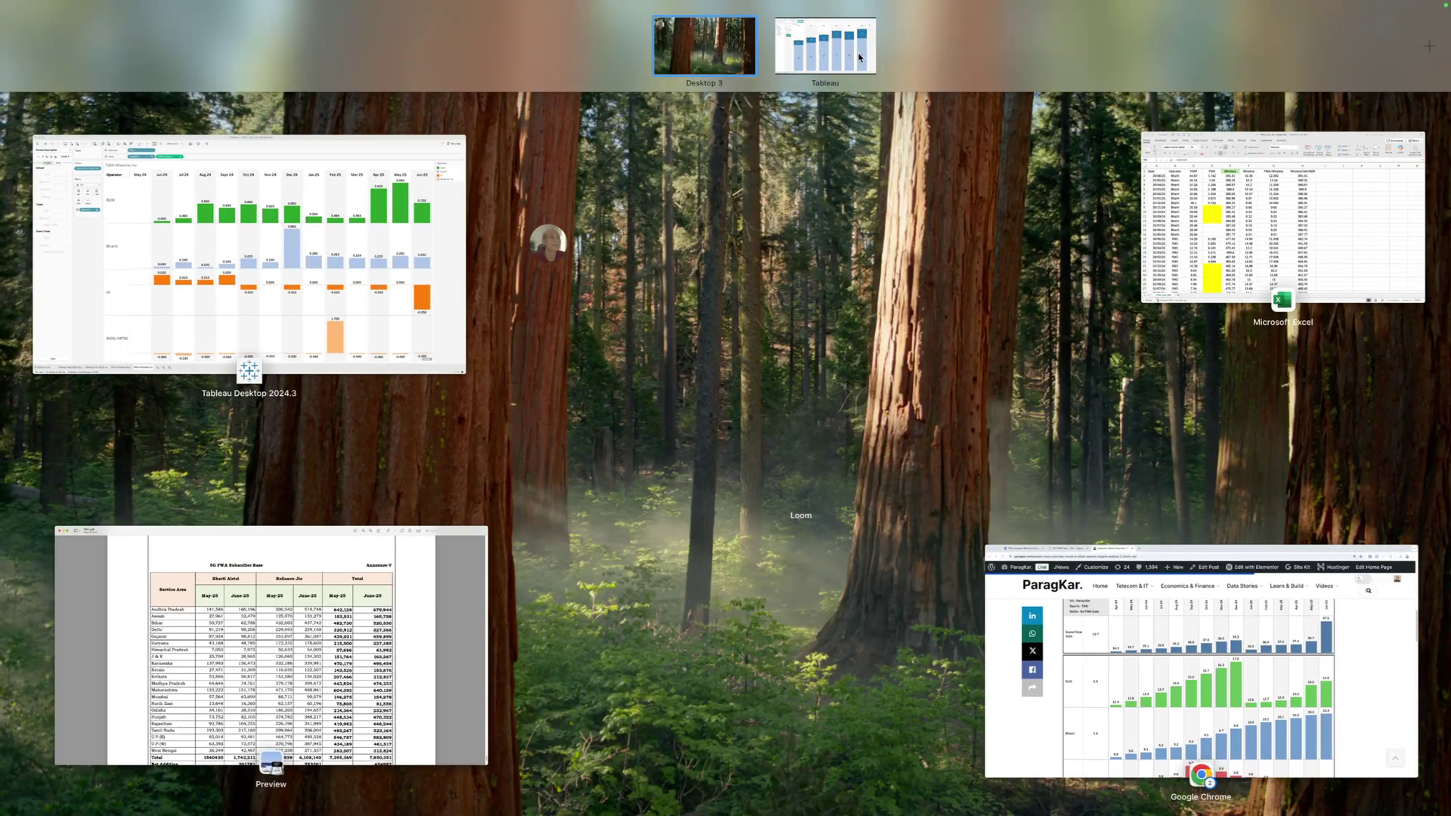
pyautogui.click(850, 56)
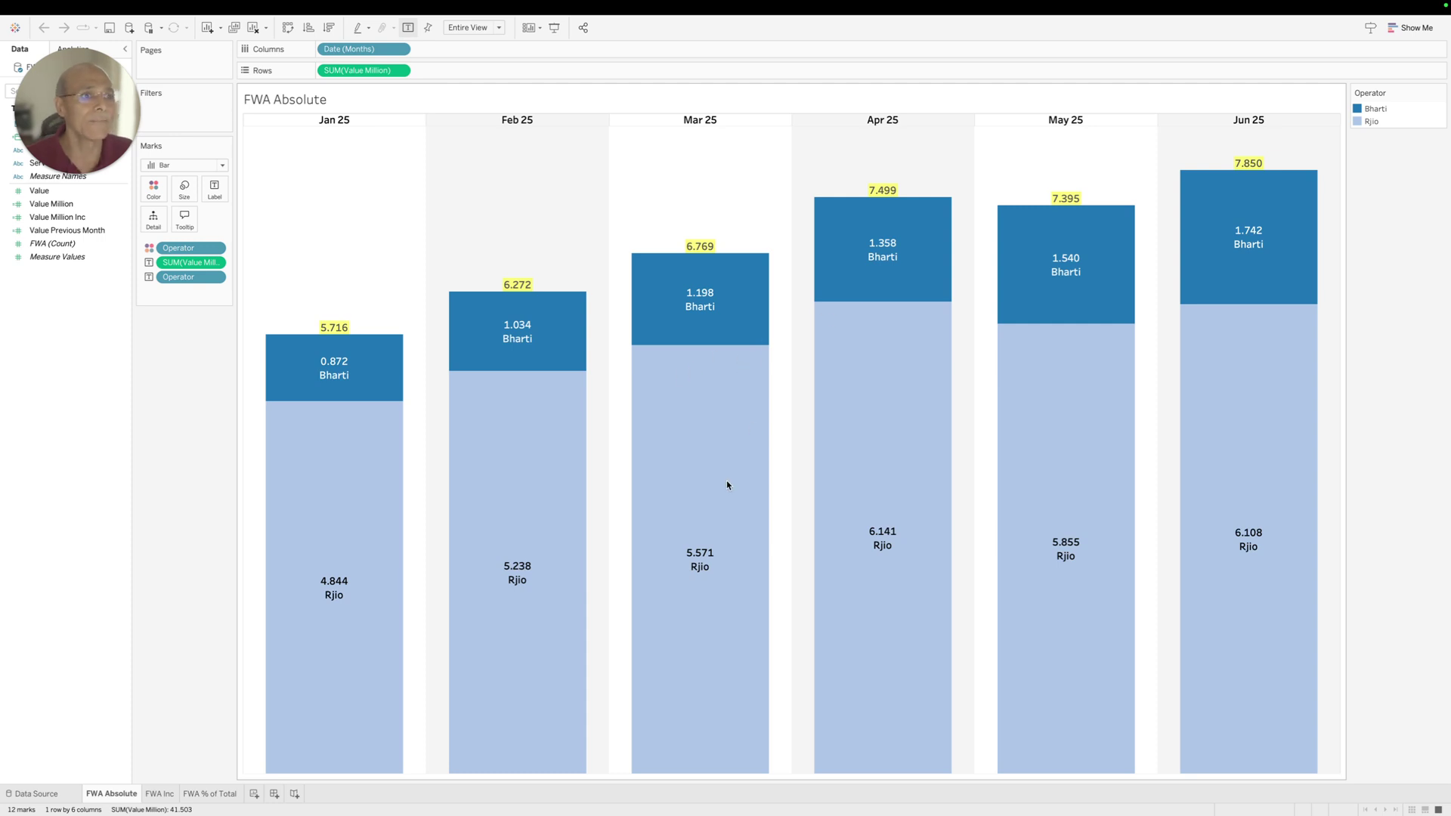
# On FWA % of Total, mark Bharti's rising share and Rjio's 77.81%; then FWA Absolute's 7.850 total.
pyautogui.click(225, 799)
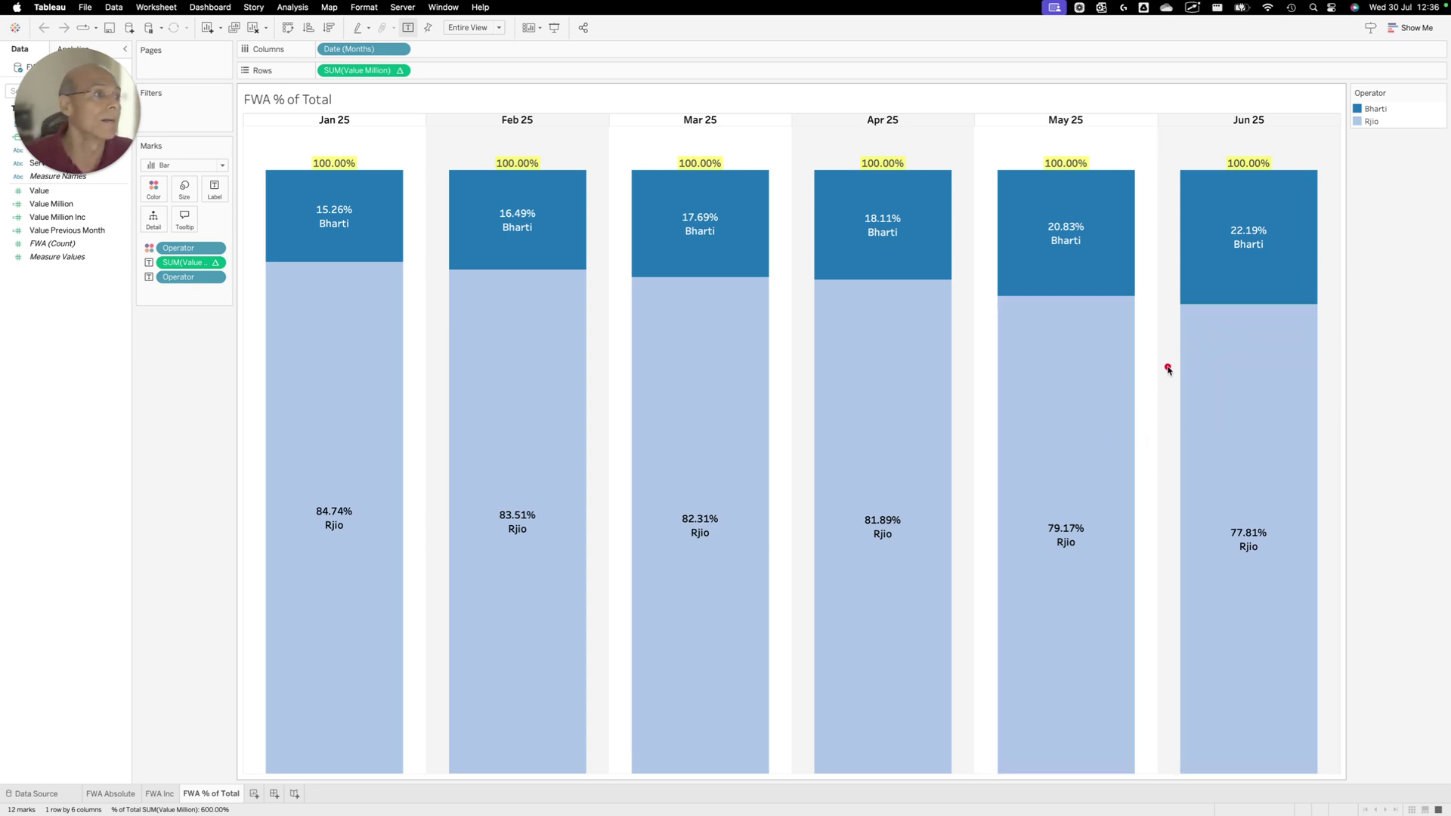
pyautogui.moveTo(1078, 424); pyautogui.dragTo(1186, 275)
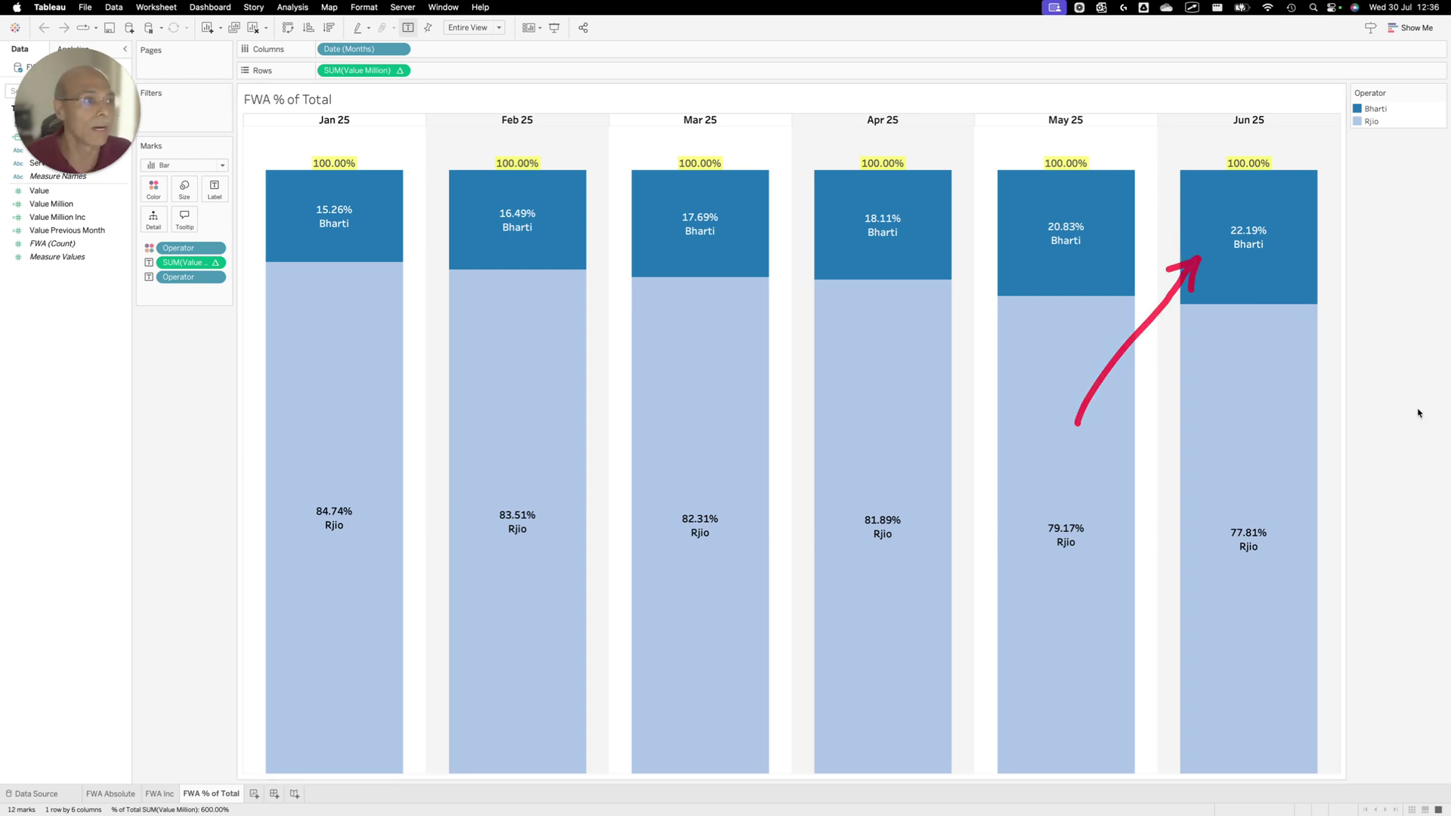
pyautogui.moveTo(1180, 455); pyautogui.dragTo(1230, 485)
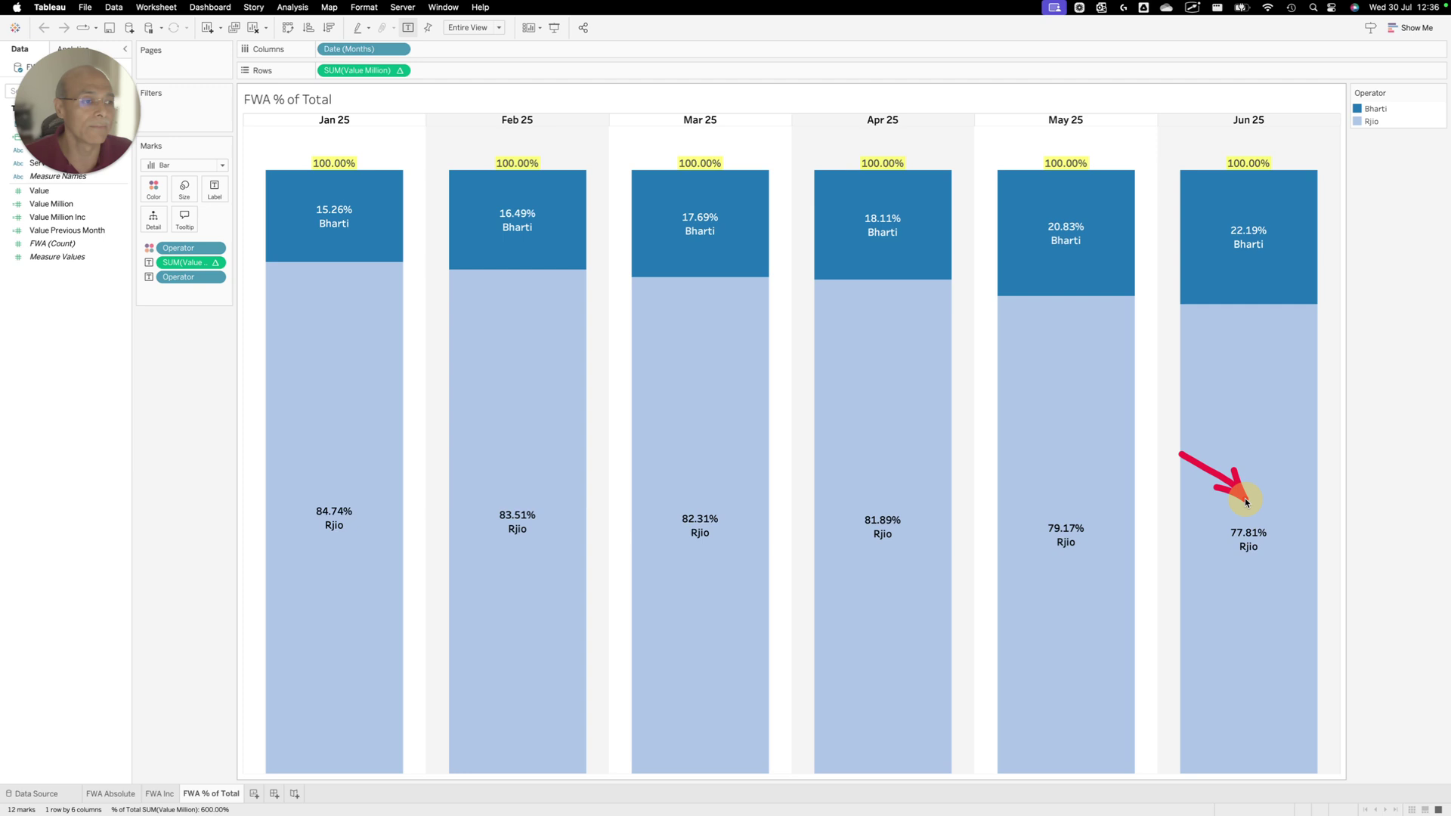
pyautogui.moveTo(1247, 501)
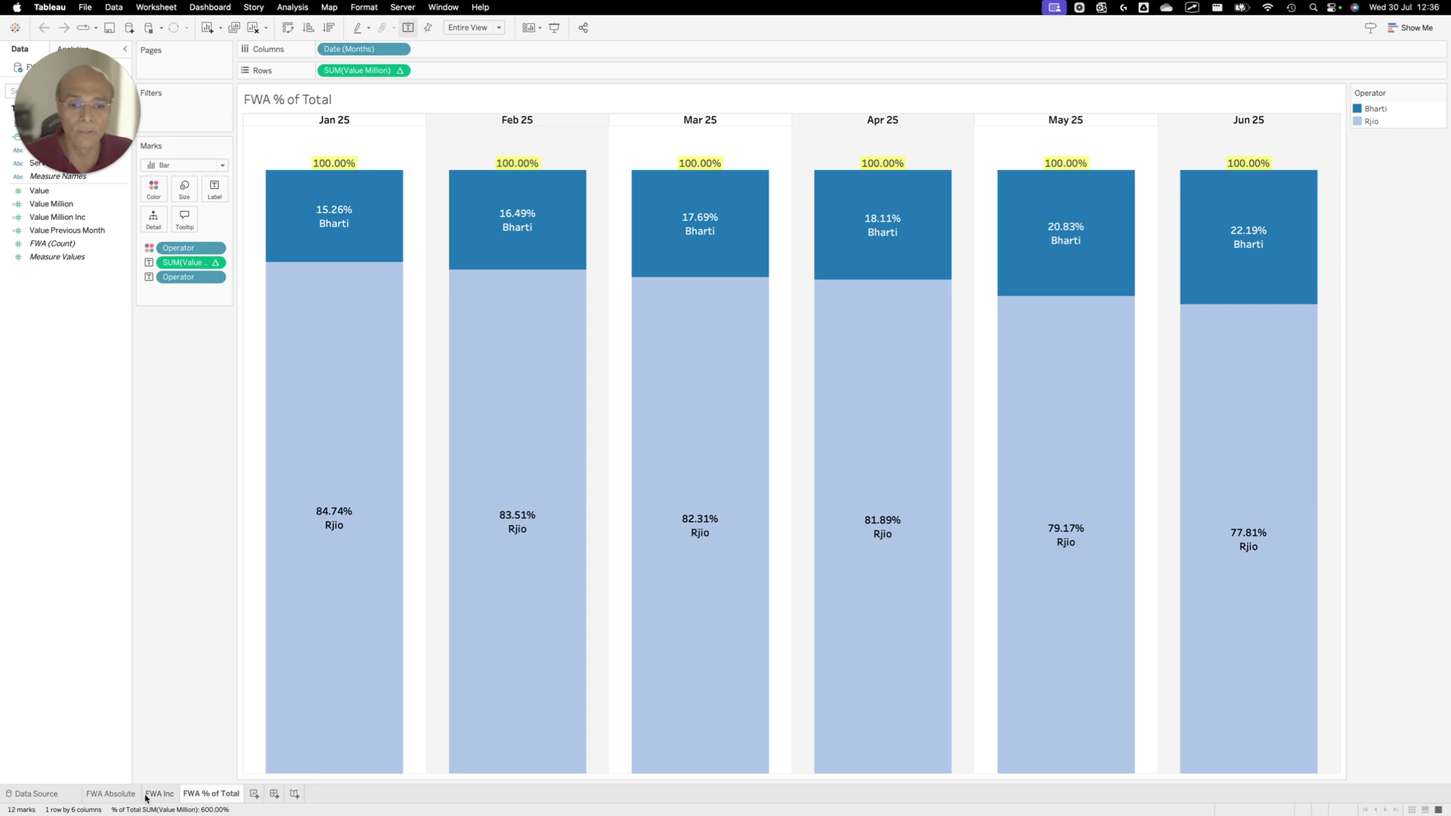
pyautogui.click(114, 793)
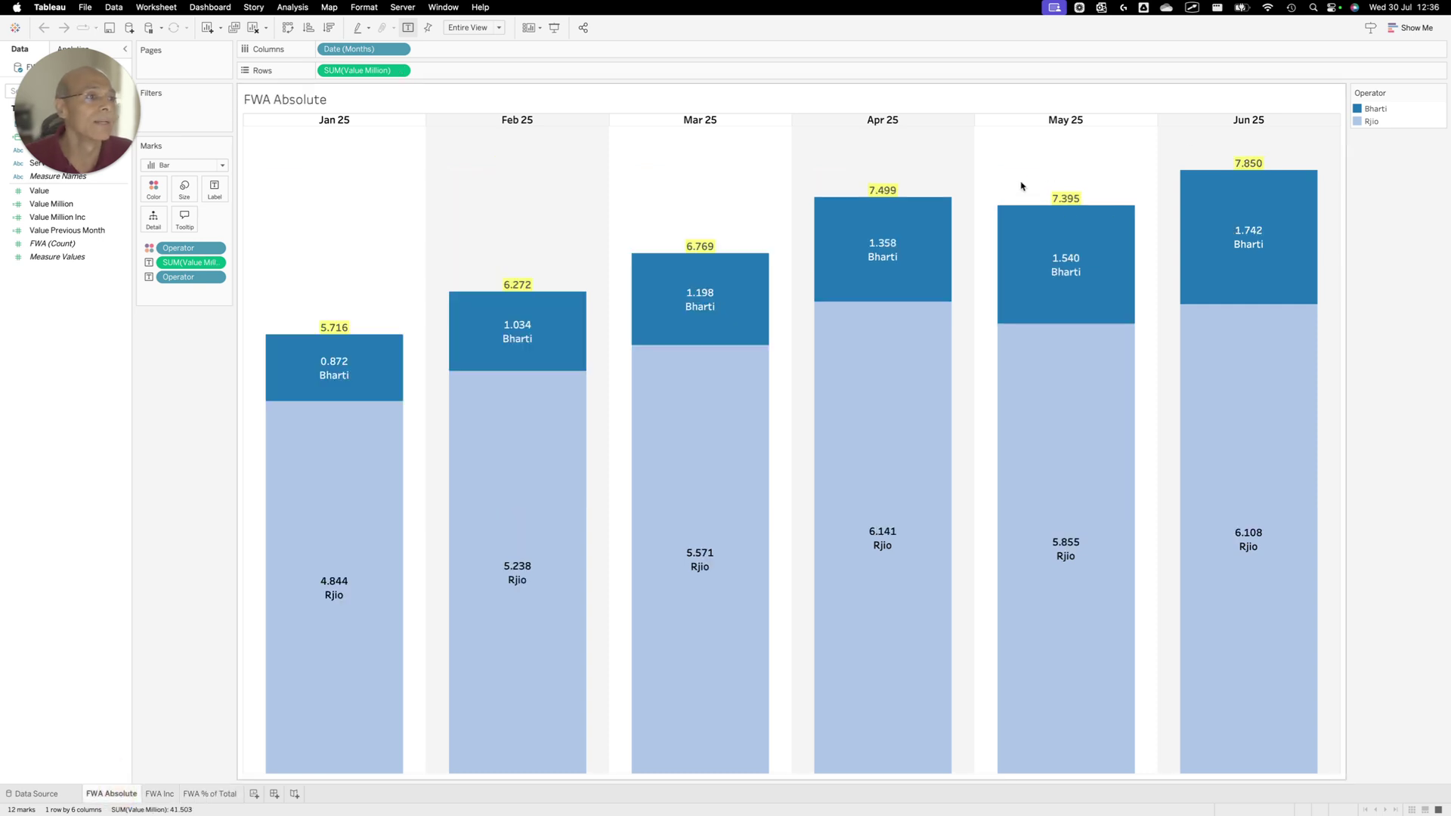
pyautogui.moveTo(1005, 180)
pyautogui.mouseDown()
pyautogui.moveTo(1182, 147)
pyautogui.moveTo(1189, 160)
pyautogui.mouseUp()
# Bring up the TRAI PDF and mark its FWA subscriber figures.
pyautogui.hotkey('ctrl', 'Up')
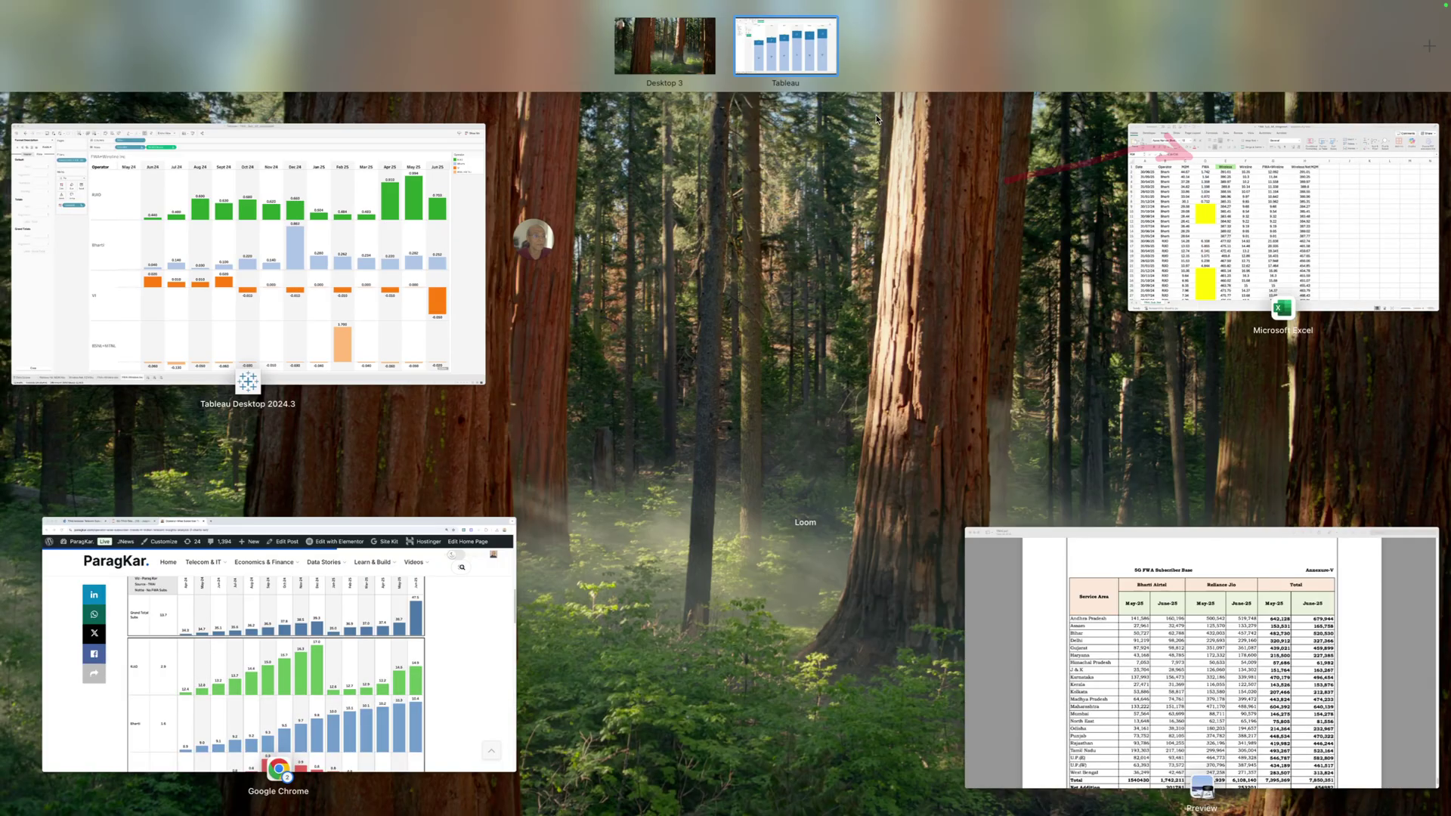
pyautogui.click(1197, 606)
pyautogui.scroll(-5, 1196, 606)
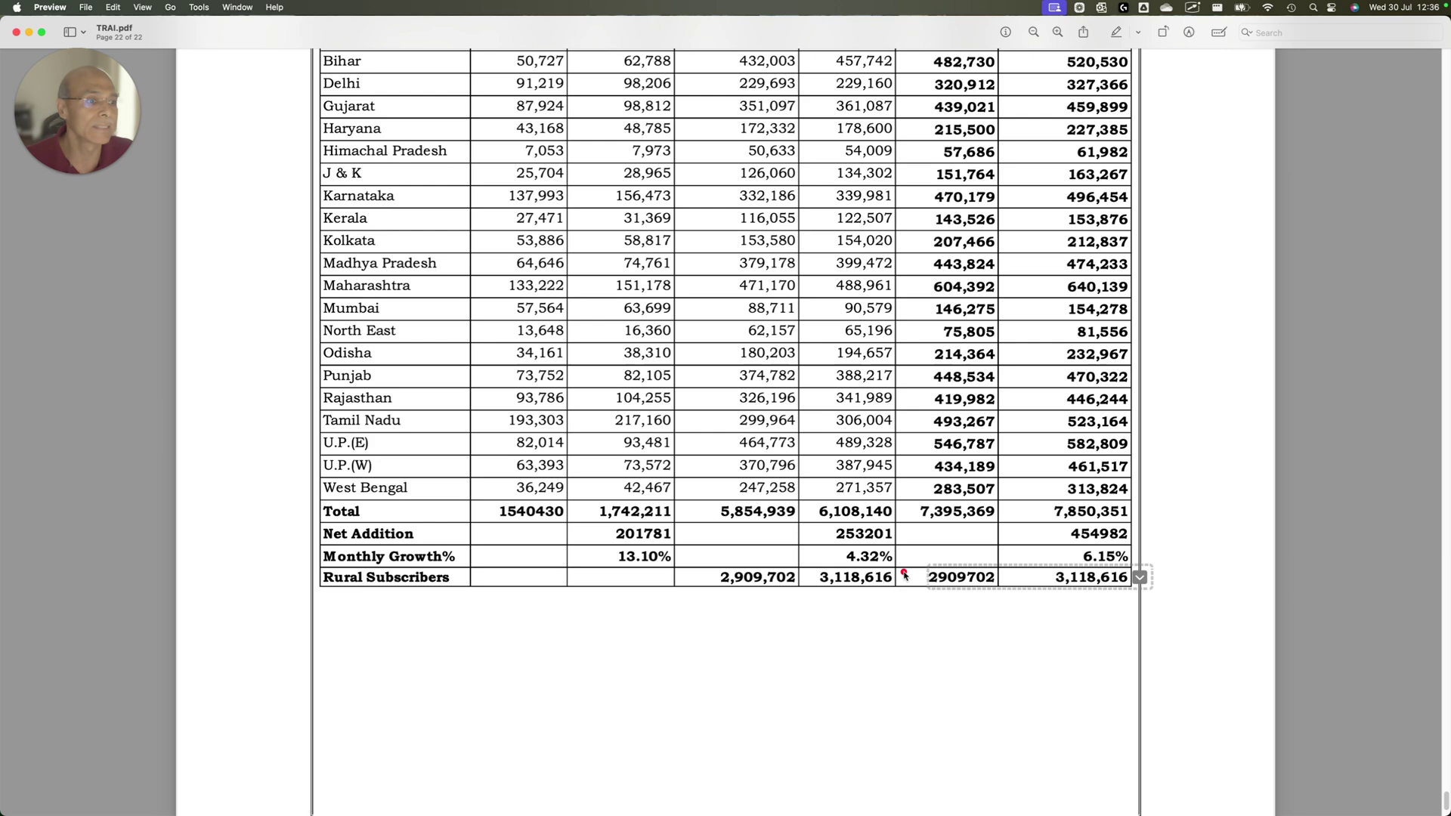
pyautogui.moveTo(898, 570); pyautogui.dragTo(1042, 518)
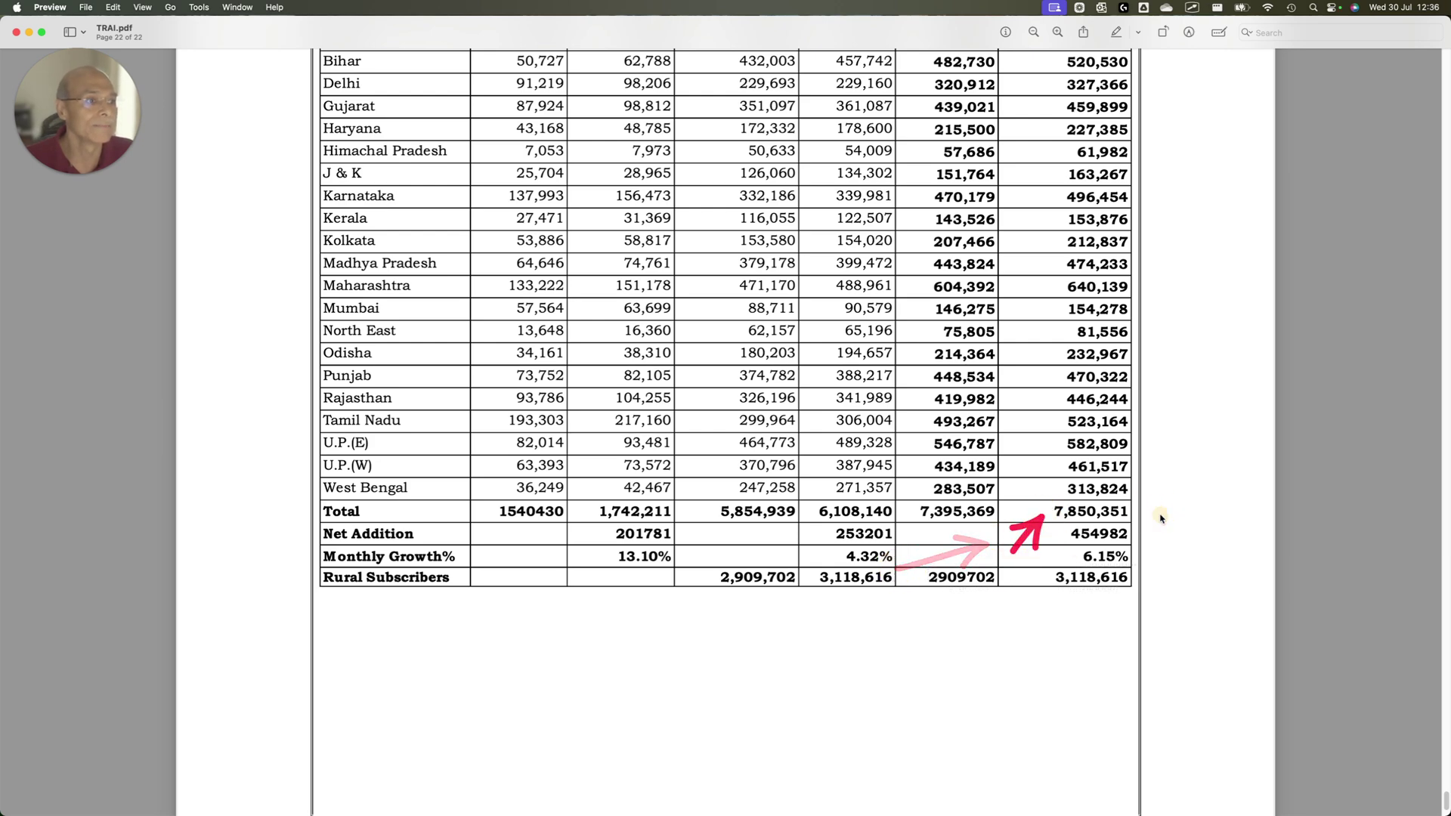
pyautogui.scroll(5, 1043, 522)
pyautogui.moveTo(1024, 387); pyautogui.dragTo(1045, 342)
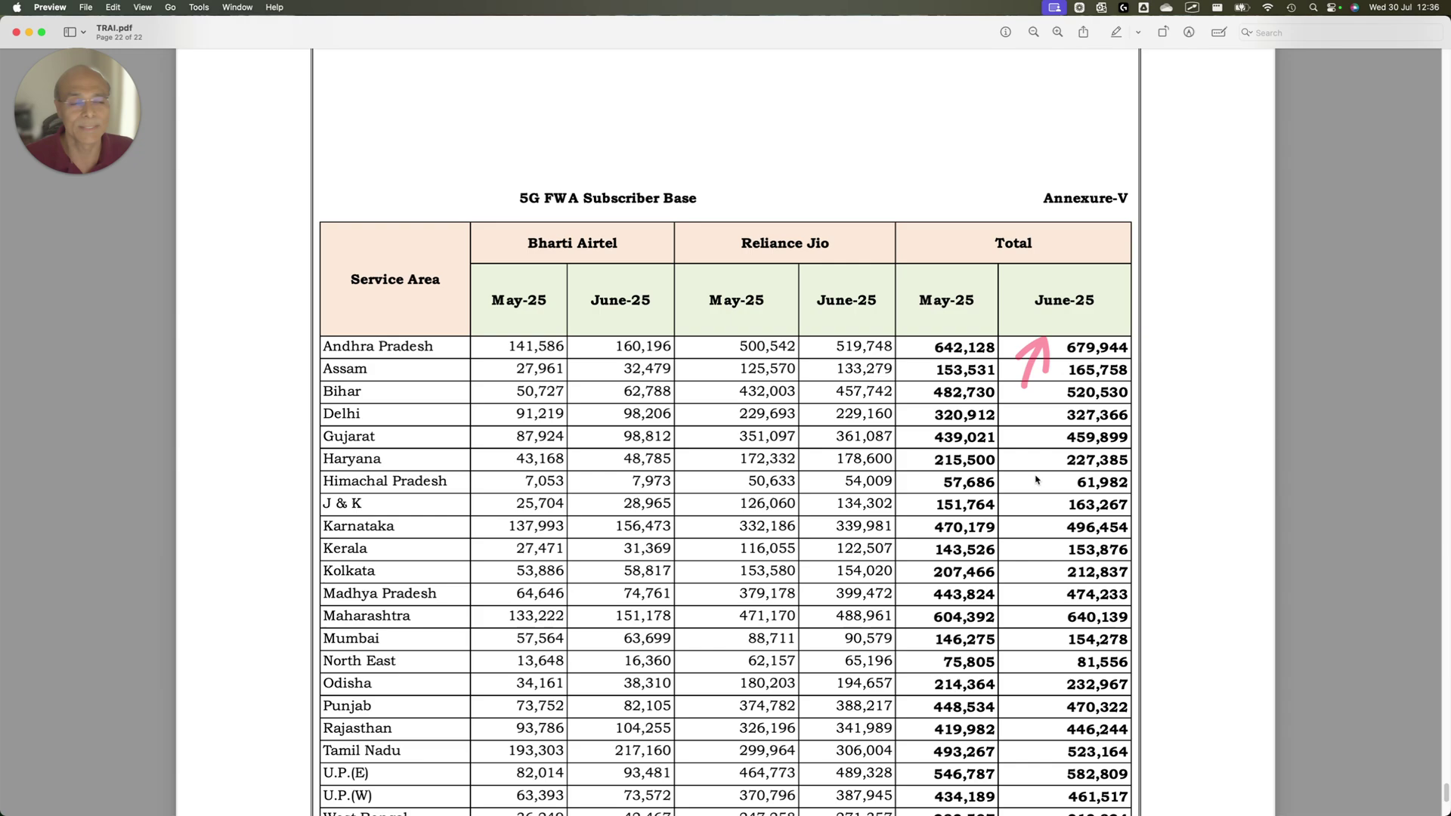
# Return to the full-screen FWA Absolute chart and point out the May 25 total of 7.395.
pyautogui.hotkey('ctrl', 'Up')
pyautogui.click(998, 269)
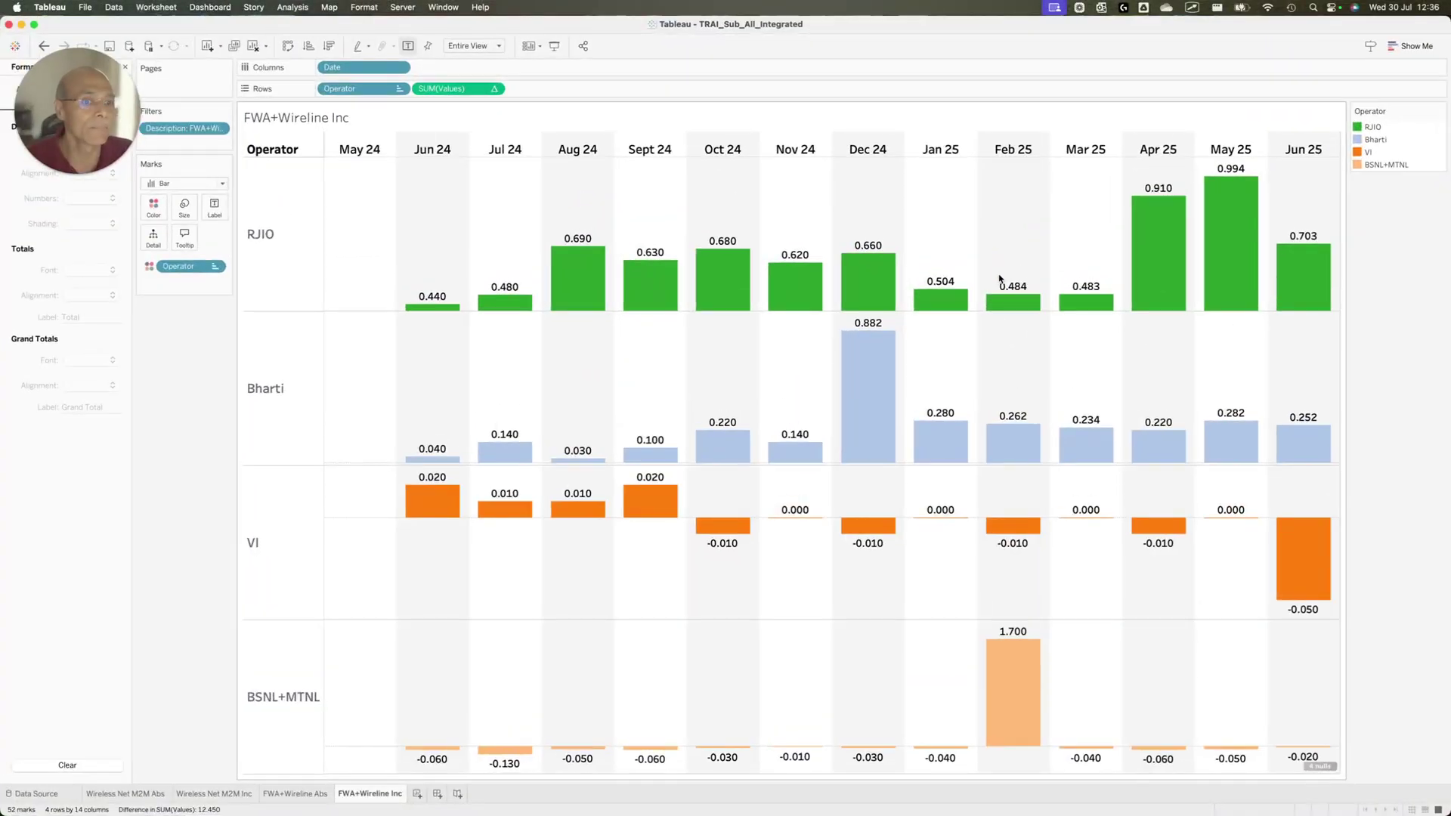
pyautogui.hotkey('ctrl', 'Up')
pyautogui.click(835, 68)
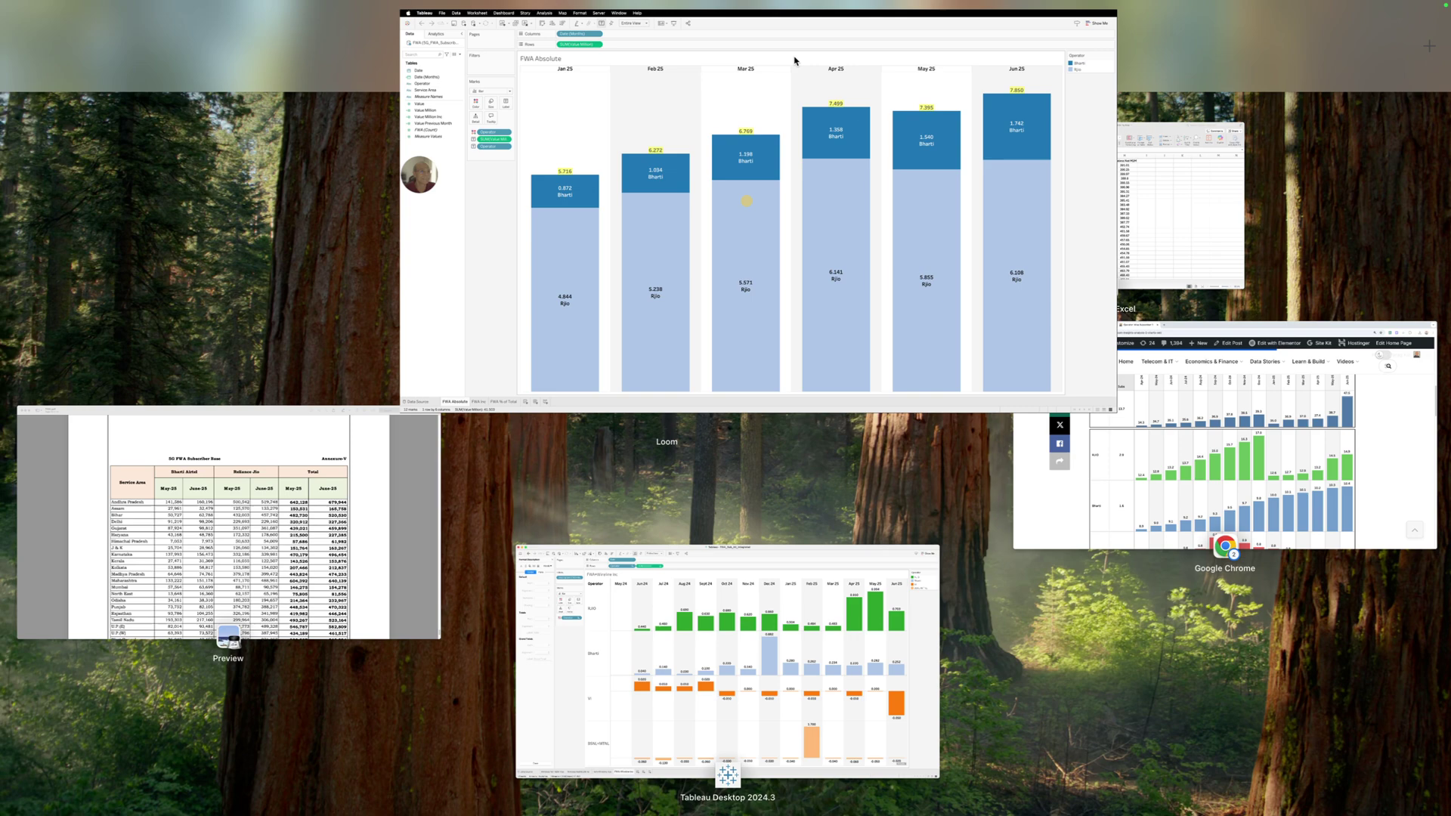
pyautogui.moveTo(985, 168); pyautogui.dragTo(1040, 192)
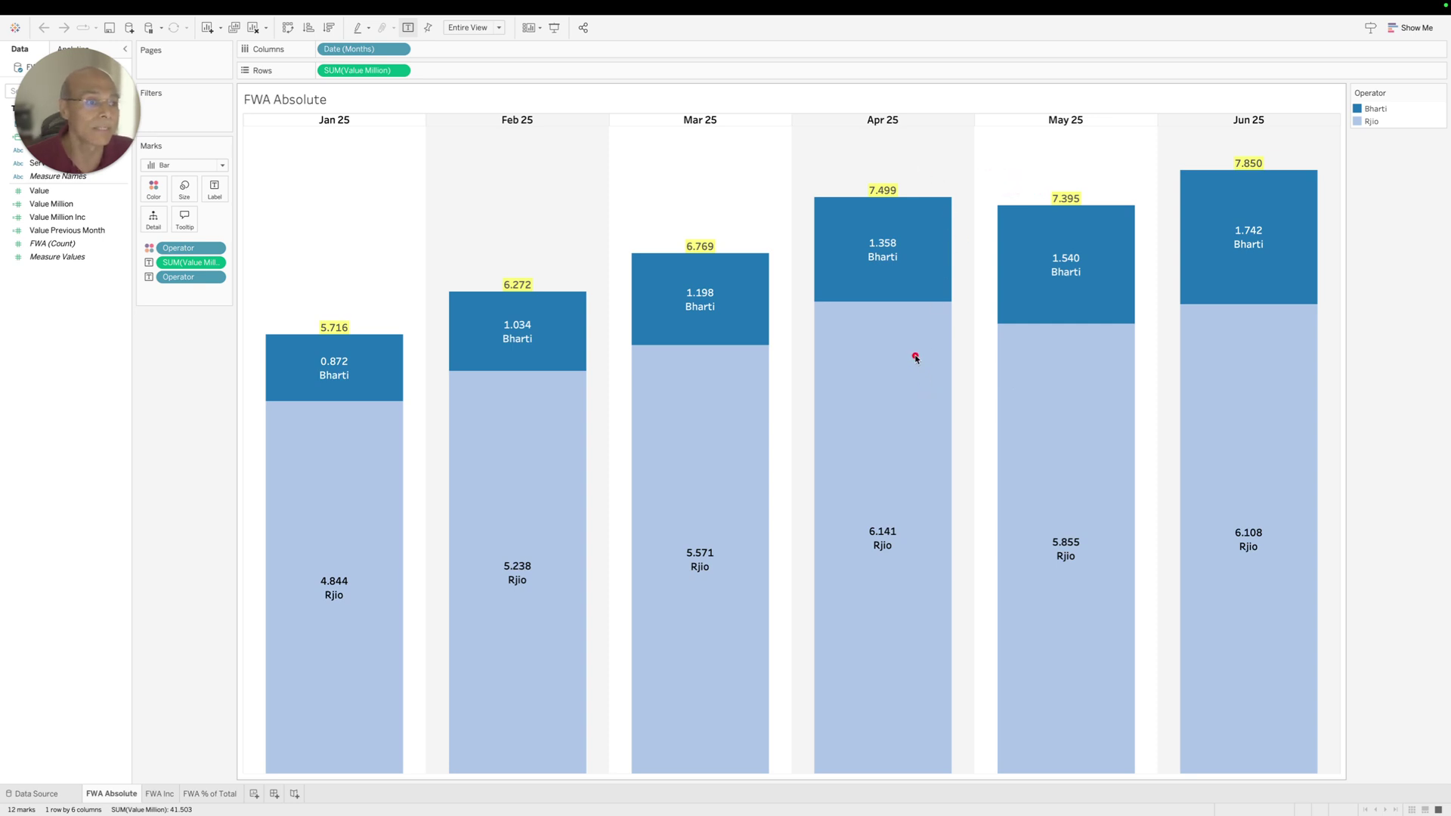
# Mark Rjio's Apr 25 value 6.141, its change into May 25, and Bharti's Jan 25 segment.
pyautogui.moveTo(915, 357); pyautogui.dragTo(985, 508)
pyautogui.moveTo(823, 659)
pyautogui.mouseDown()
pyautogui.moveTo(868, 512)
pyautogui.moveTo(892, 499)
pyautogui.moveTo(1027, 541)
pyautogui.mouseUp()
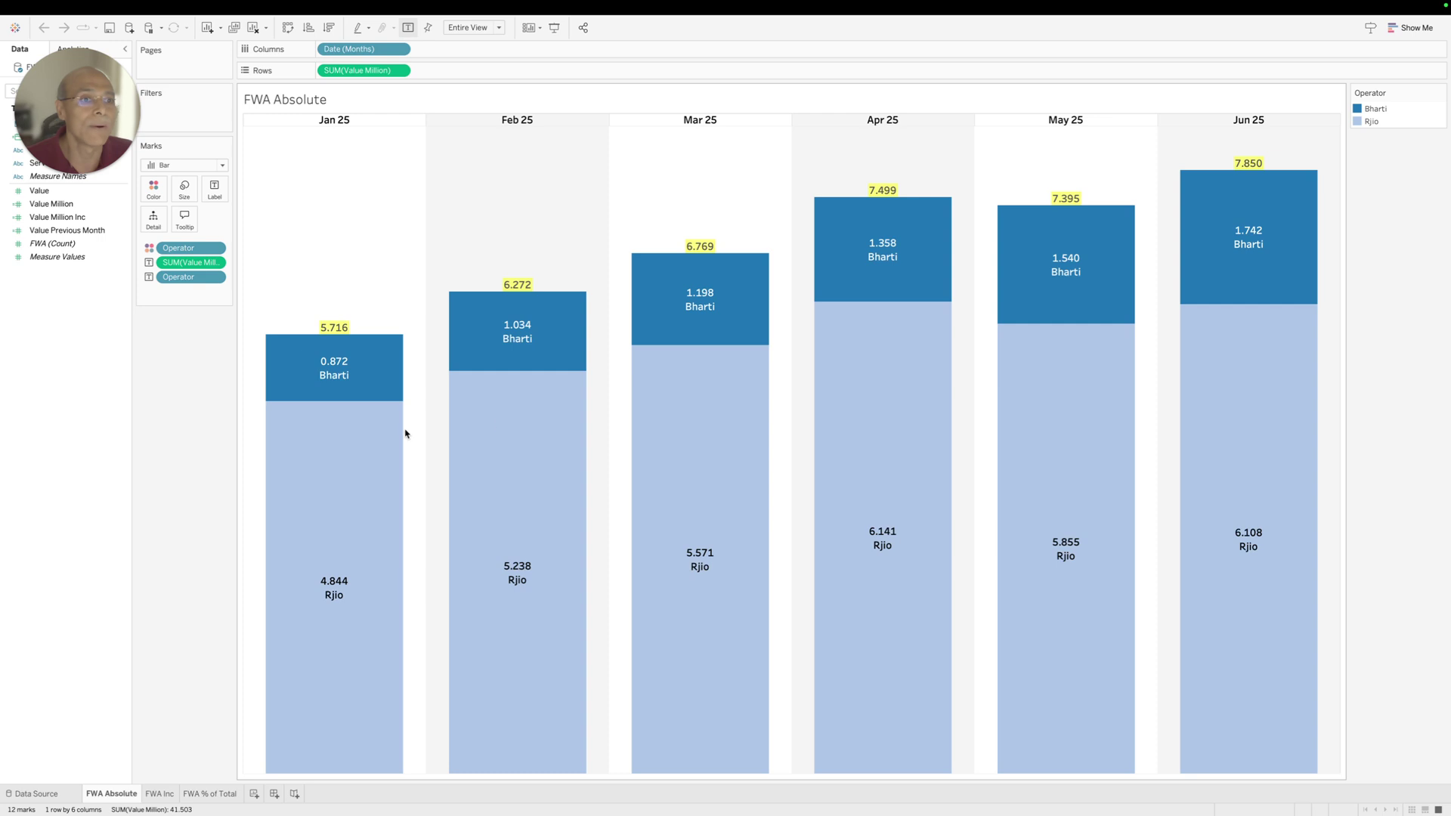
pyautogui.moveTo(238, 454); pyautogui.dragTo(315, 401)
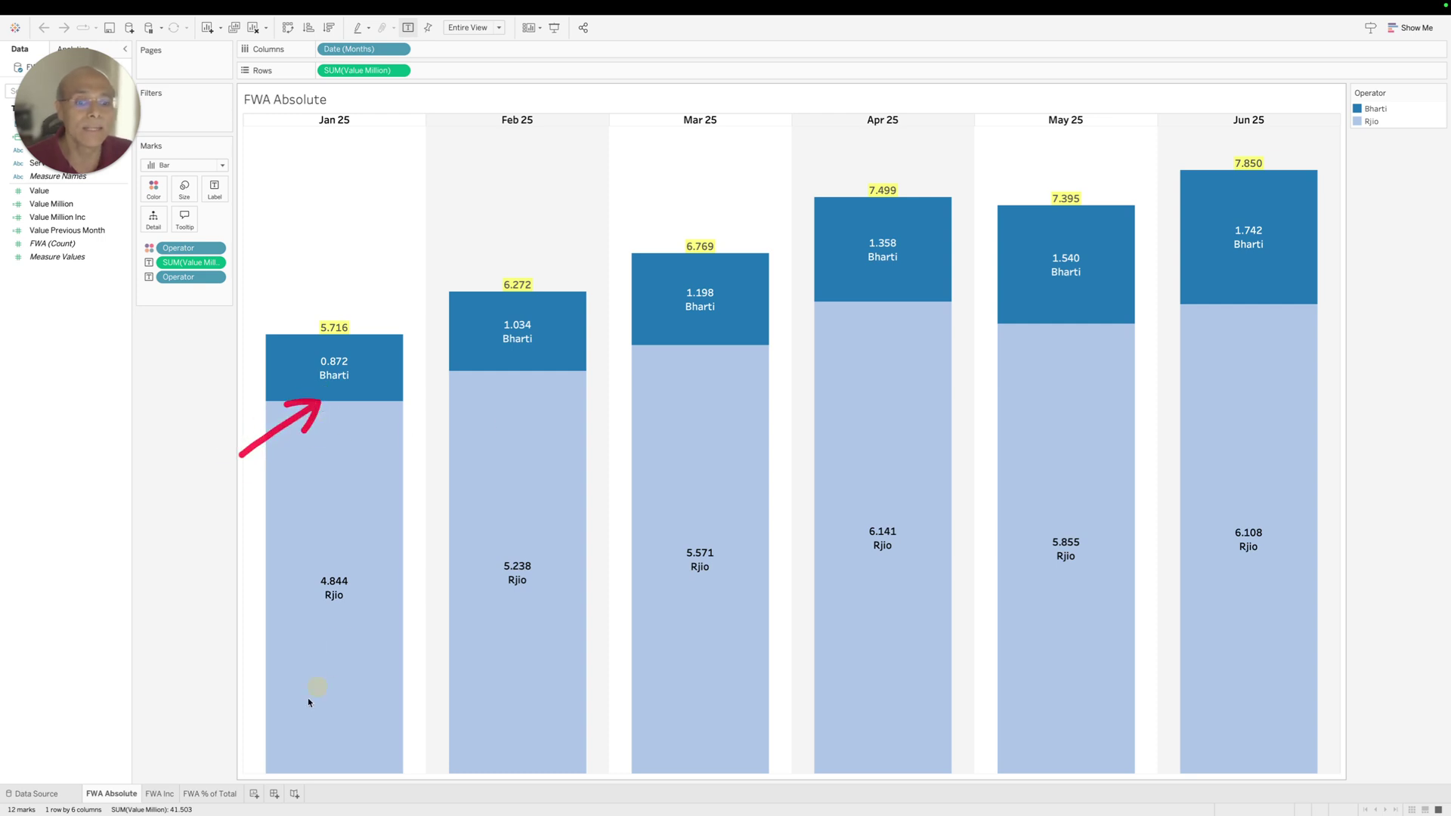
# On the FWA Inc sheet, point out Bharti's monthly increments from Feb 25 to Jun 25.
pyautogui.click(159, 793)
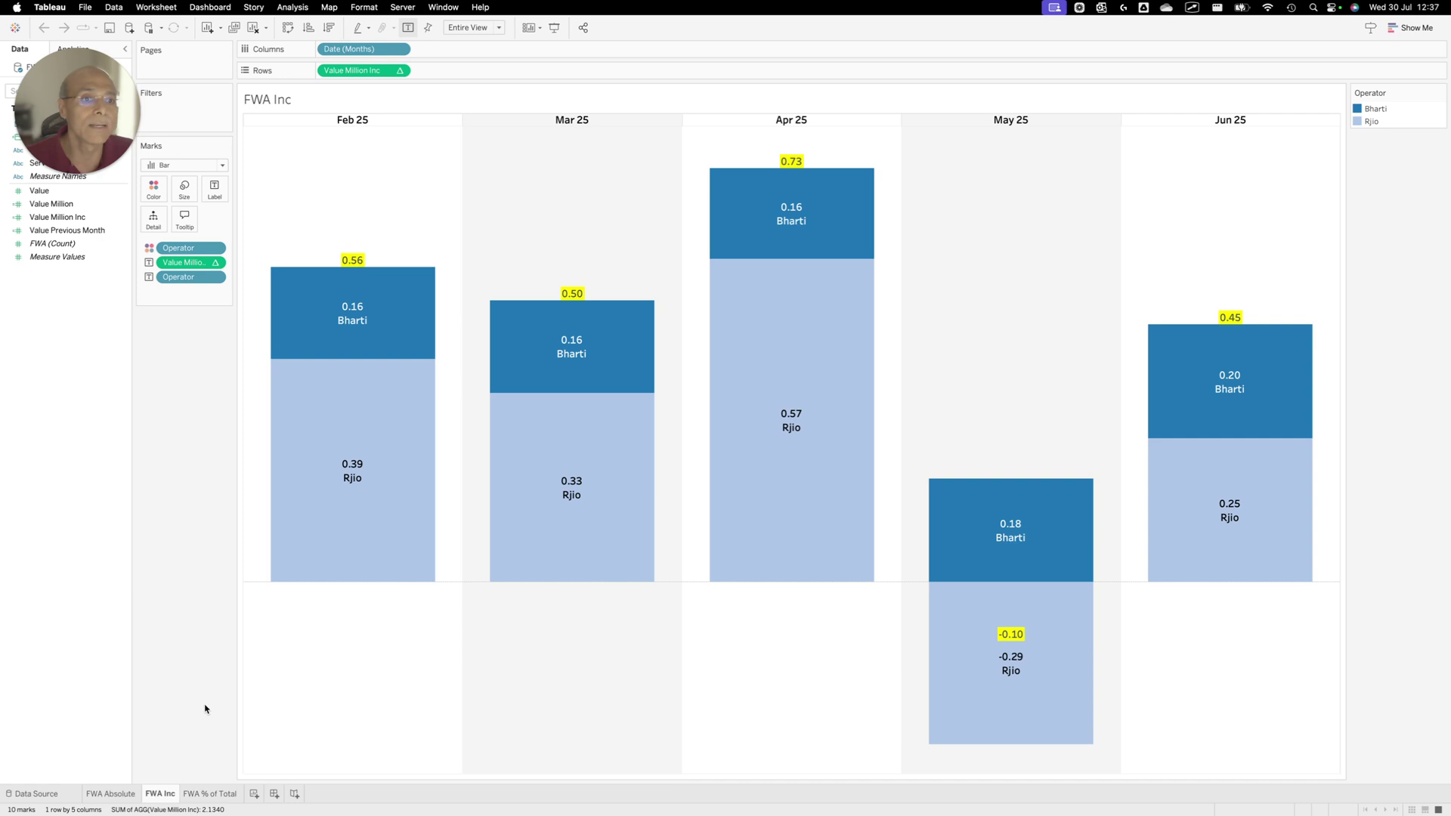
pyautogui.moveTo(202, 356); pyautogui.dragTo(290, 321)
pyautogui.moveTo(458, 349); pyautogui.dragTo(487, 344)
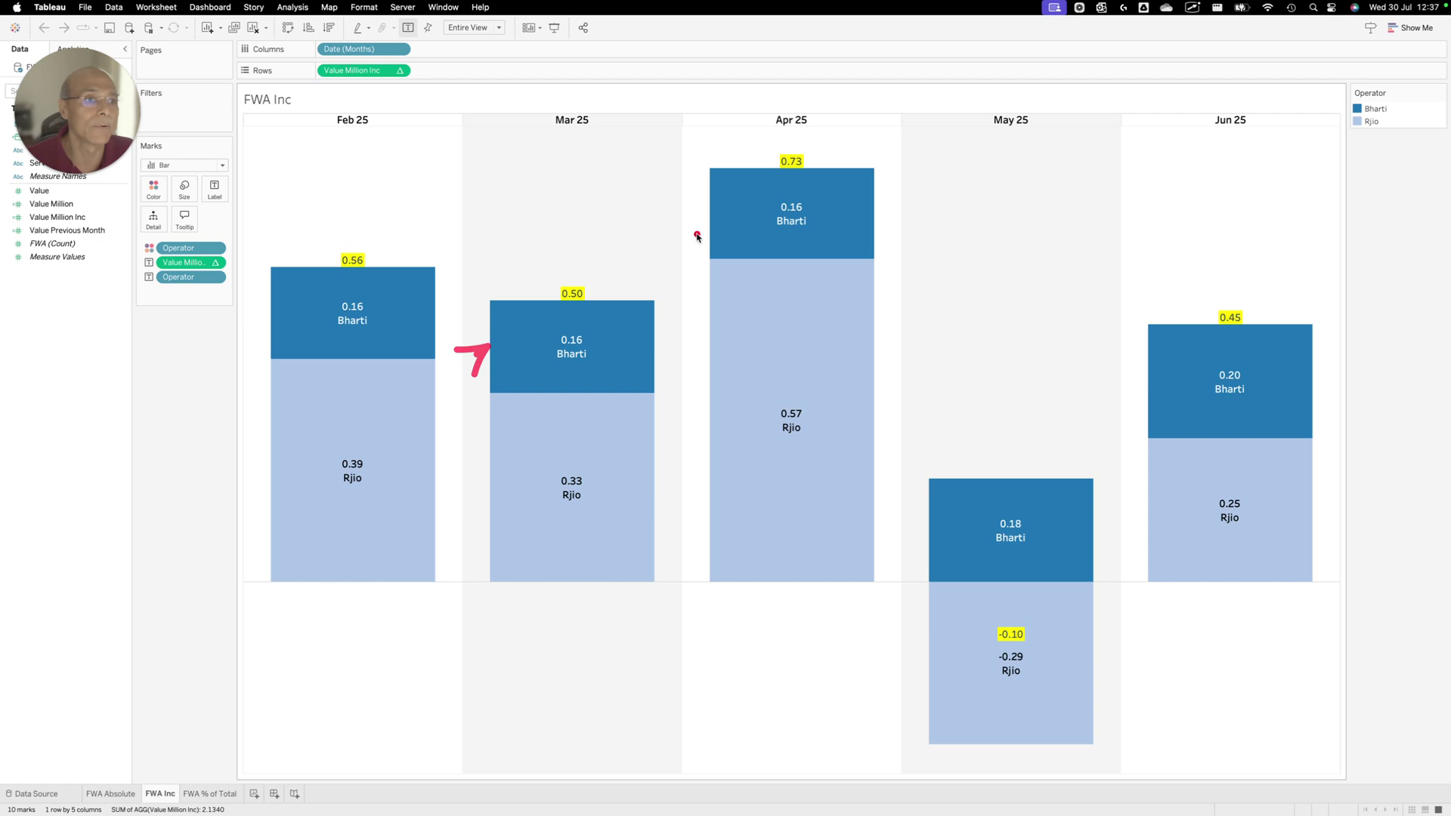
pyautogui.moveTo(694, 234); pyautogui.dragTo(772, 216)
pyautogui.moveTo(907, 451); pyautogui.dragTo(986, 498)
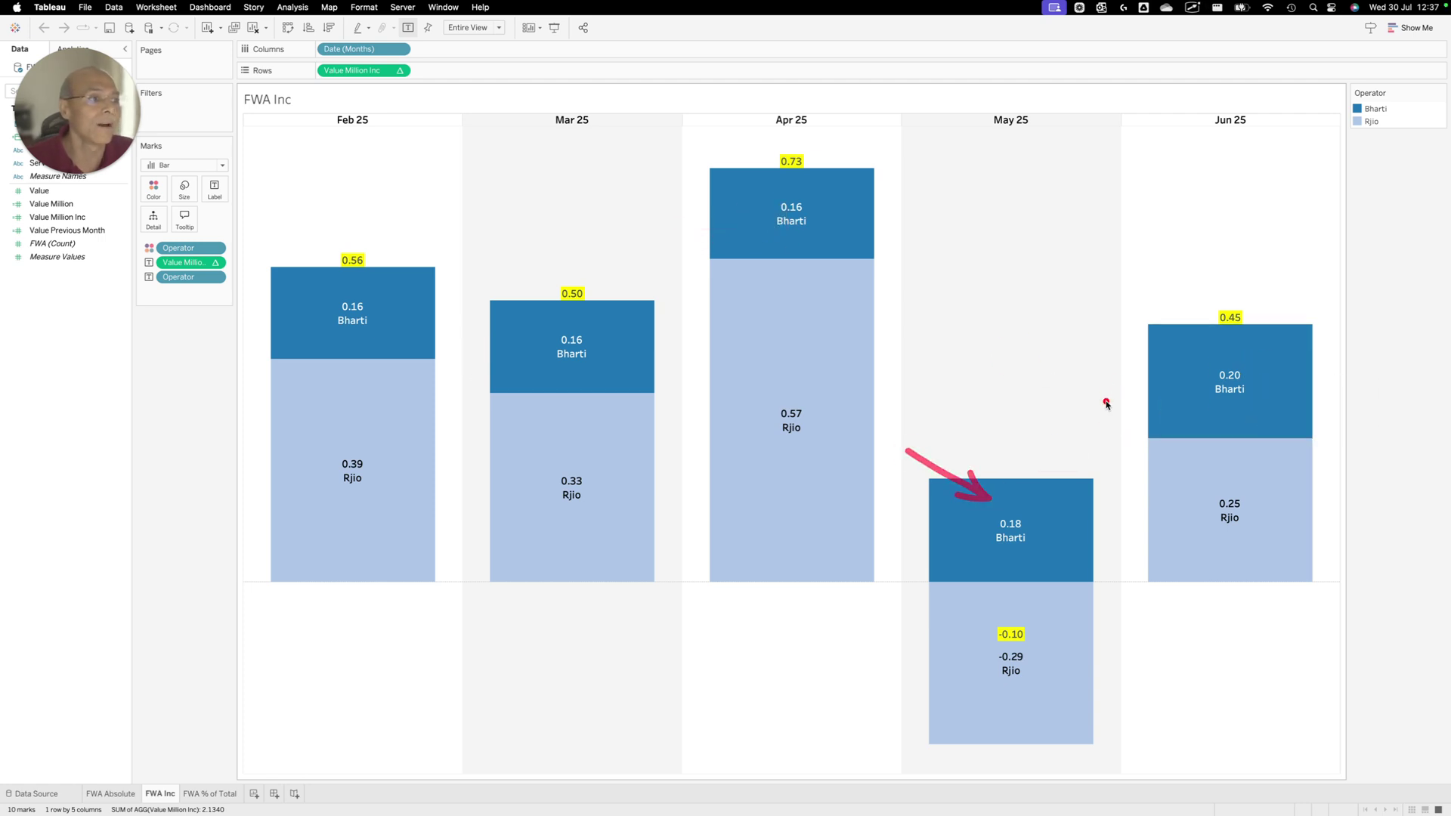
pyautogui.moveTo(1103, 402); pyautogui.dragTo(1175, 384)
# Point out Rjio's Feb–Jun 25 increments, including Jun 25's 0.25, and May 25's net -0.10.
pyautogui.moveTo(227, 550); pyautogui.dragTo(291, 501)
pyautogui.moveTo(529, 557); pyautogui.dragTo(546, 517)
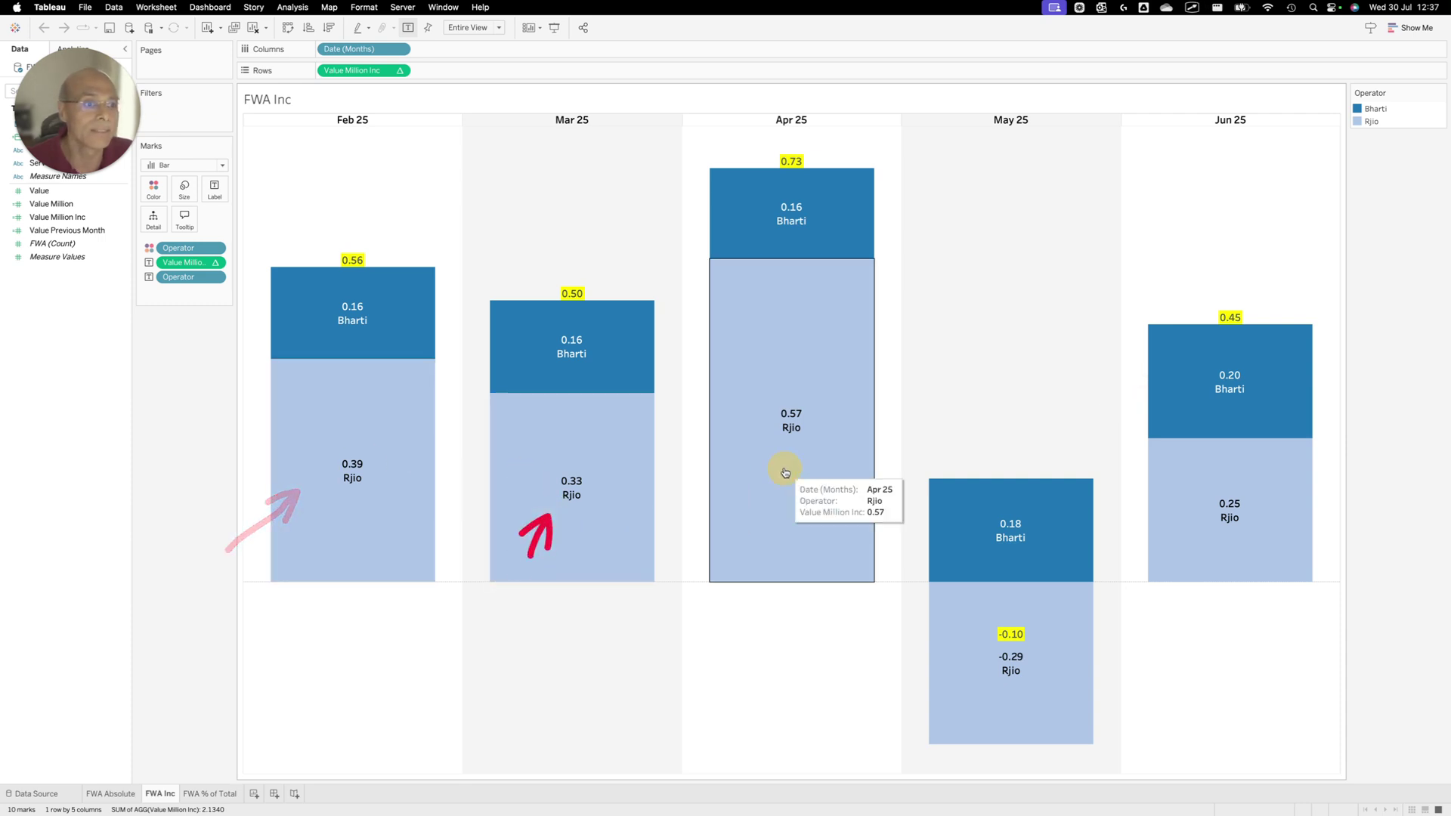
pyautogui.moveTo(715, 497); pyautogui.dragTo(742, 438)
pyautogui.moveTo(880, 630); pyautogui.dragTo(963, 649)
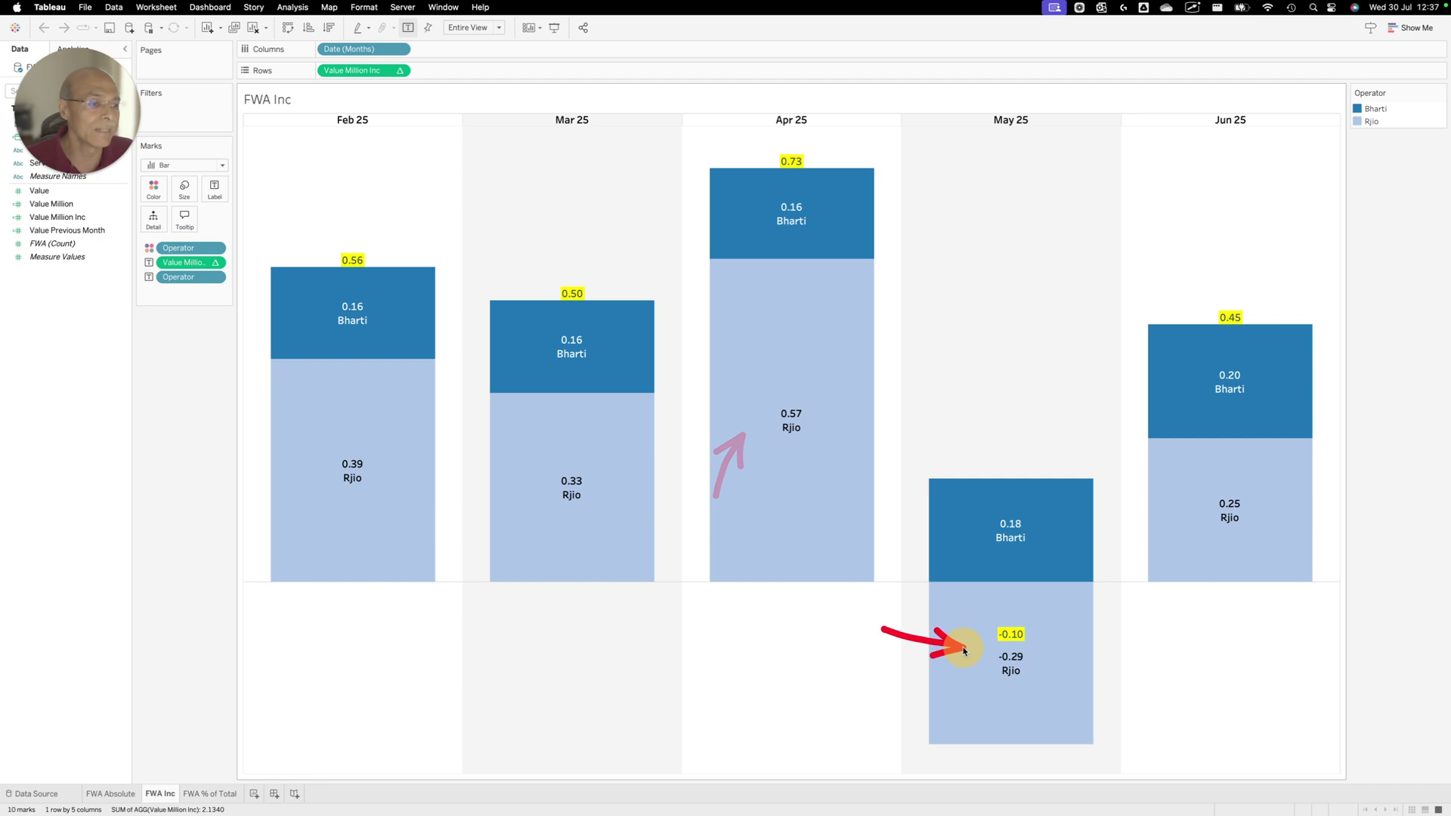
pyautogui.moveTo(966, 642)
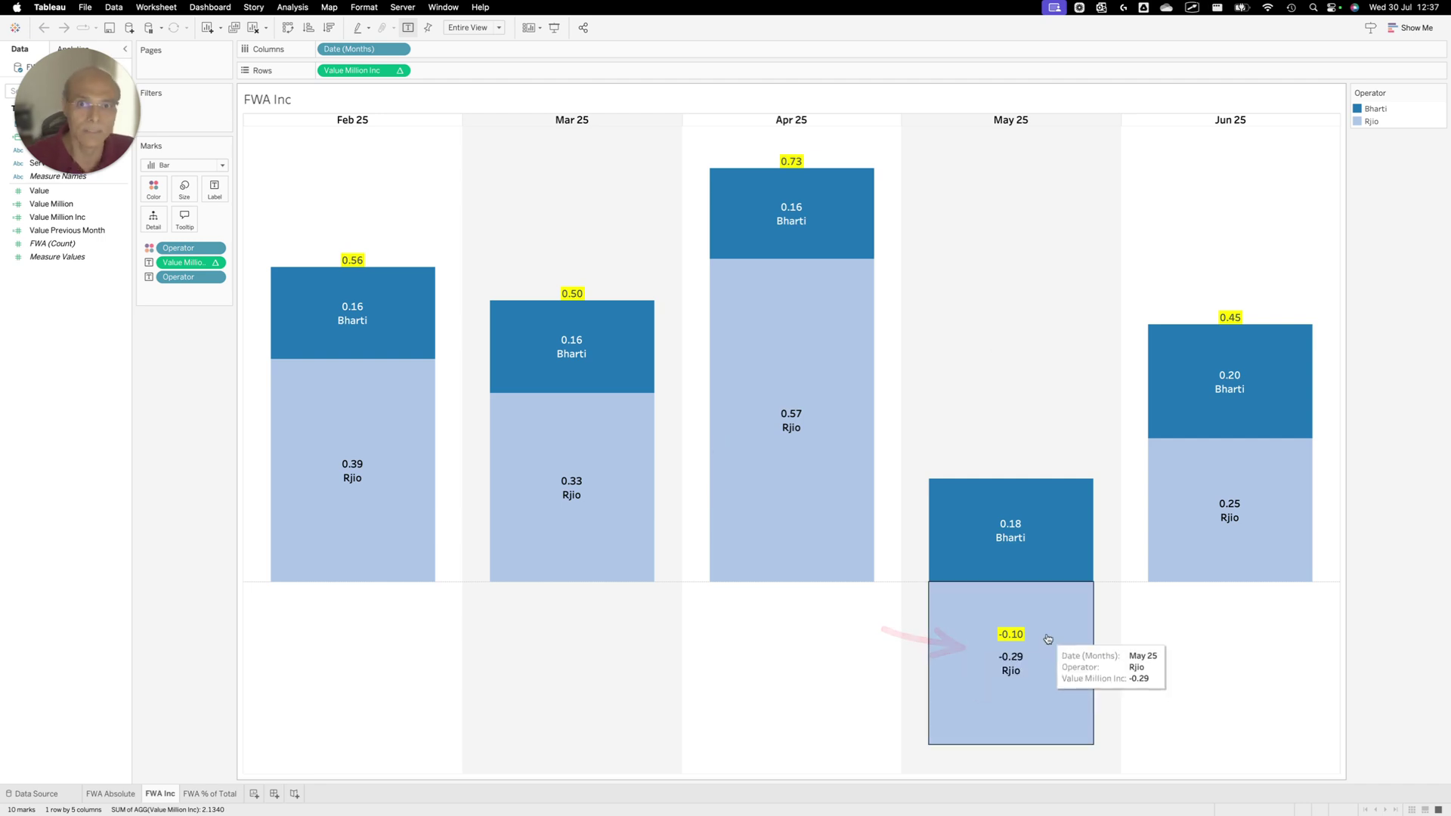
pyautogui.moveTo(1161, 593); pyautogui.dragTo(1207, 516)
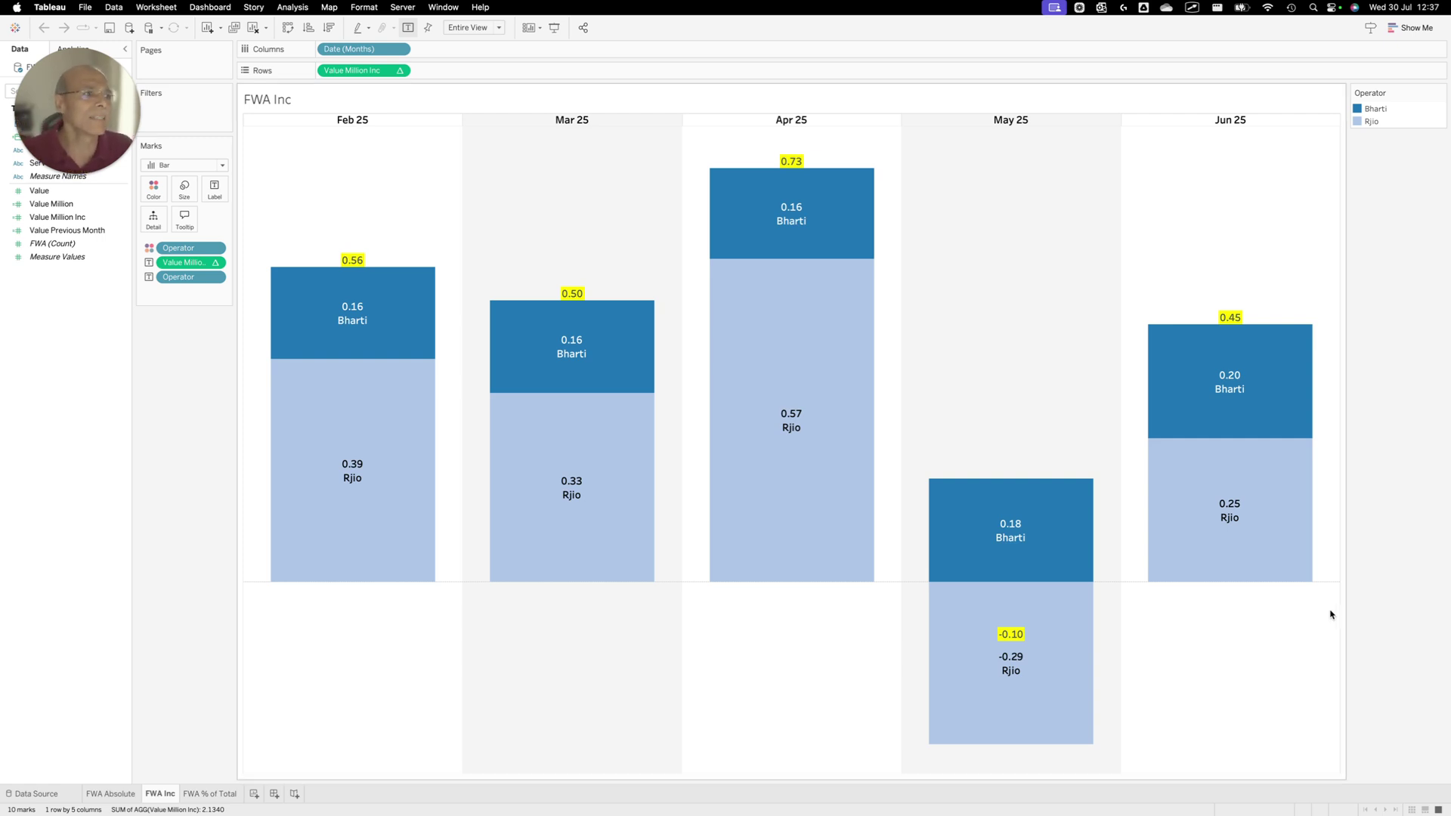
pyautogui.moveTo(1135, 425); pyautogui.dragTo(1135, 424)
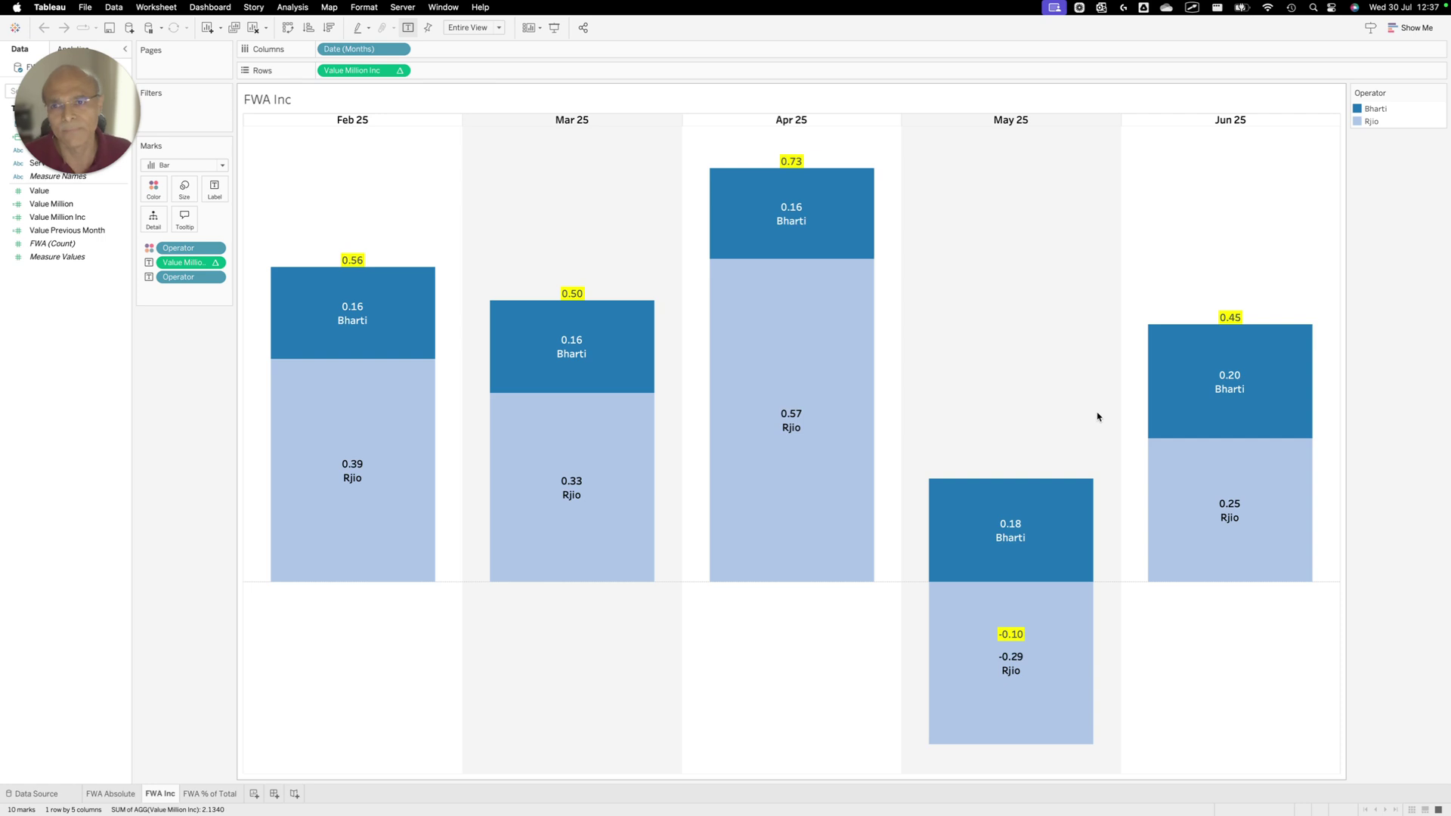
pyautogui.moveTo(650, 309)
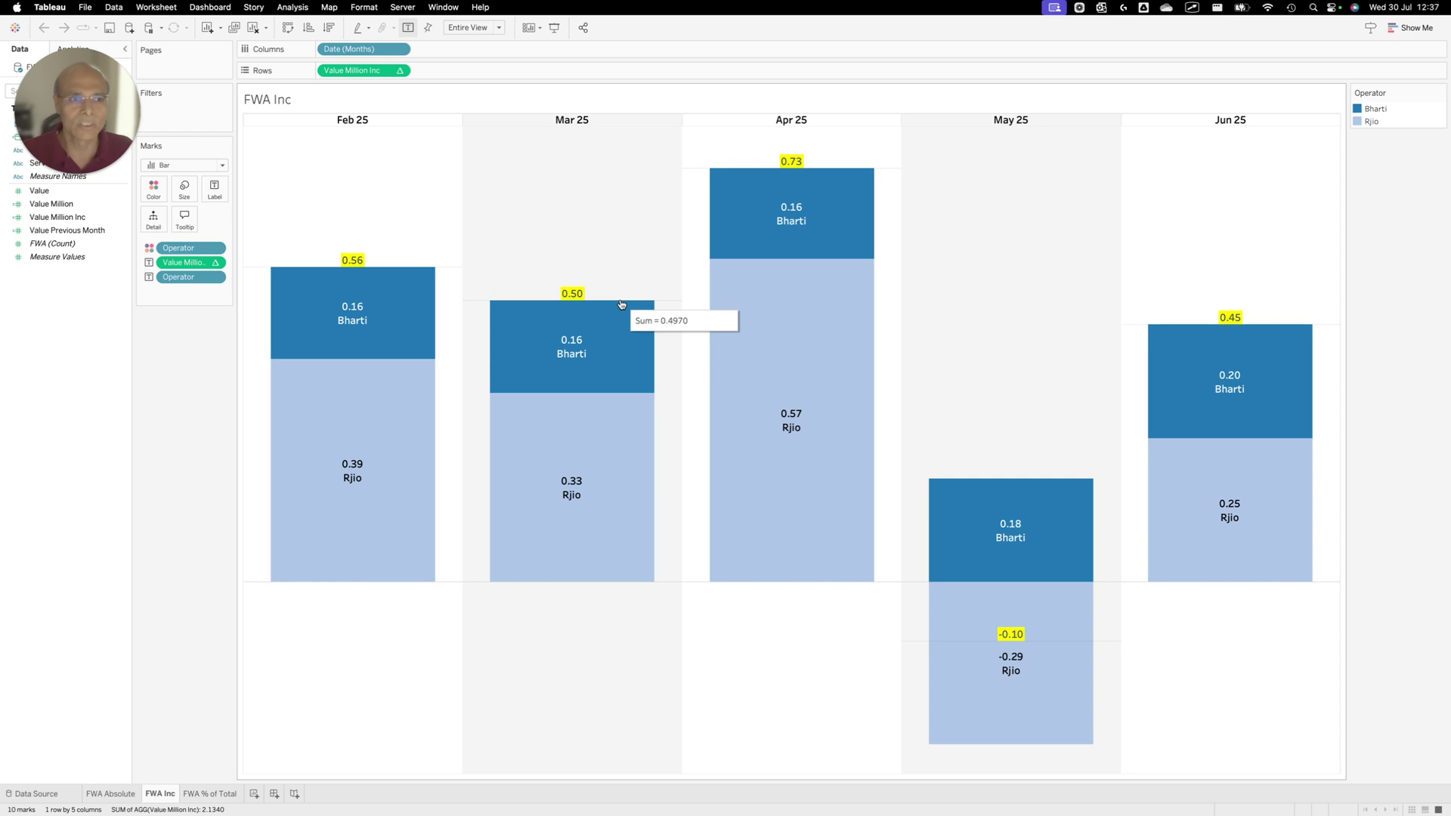
pyautogui.hotkey('ctrl', 'Up')
# Bring the TRAI PDF forward and scroll up to page 1's highlights table.
pyautogui.click(1302, 528)
pyautogui.scroll(20, 907, 511)
pyautogui.scroll(20, 901, 515)
pyautogui.scroll(15, 910, 510)
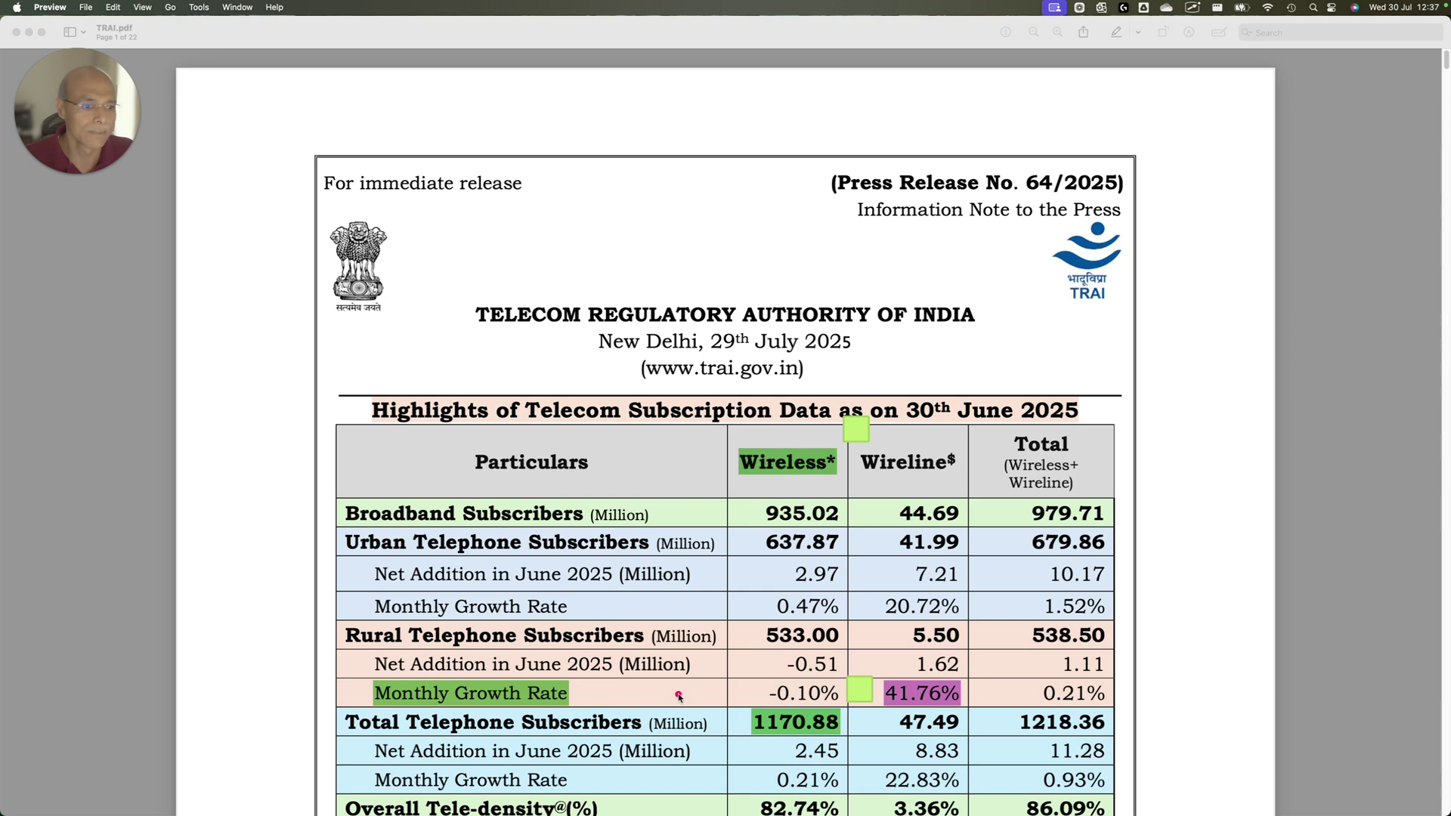
# Outline wireless 1170.88 with its -0.10% growth, and wireline 47.49 with its 8.83 addition.
pyautogui.moveTo(678, 695); pyautogui.dragTo(836, 744)
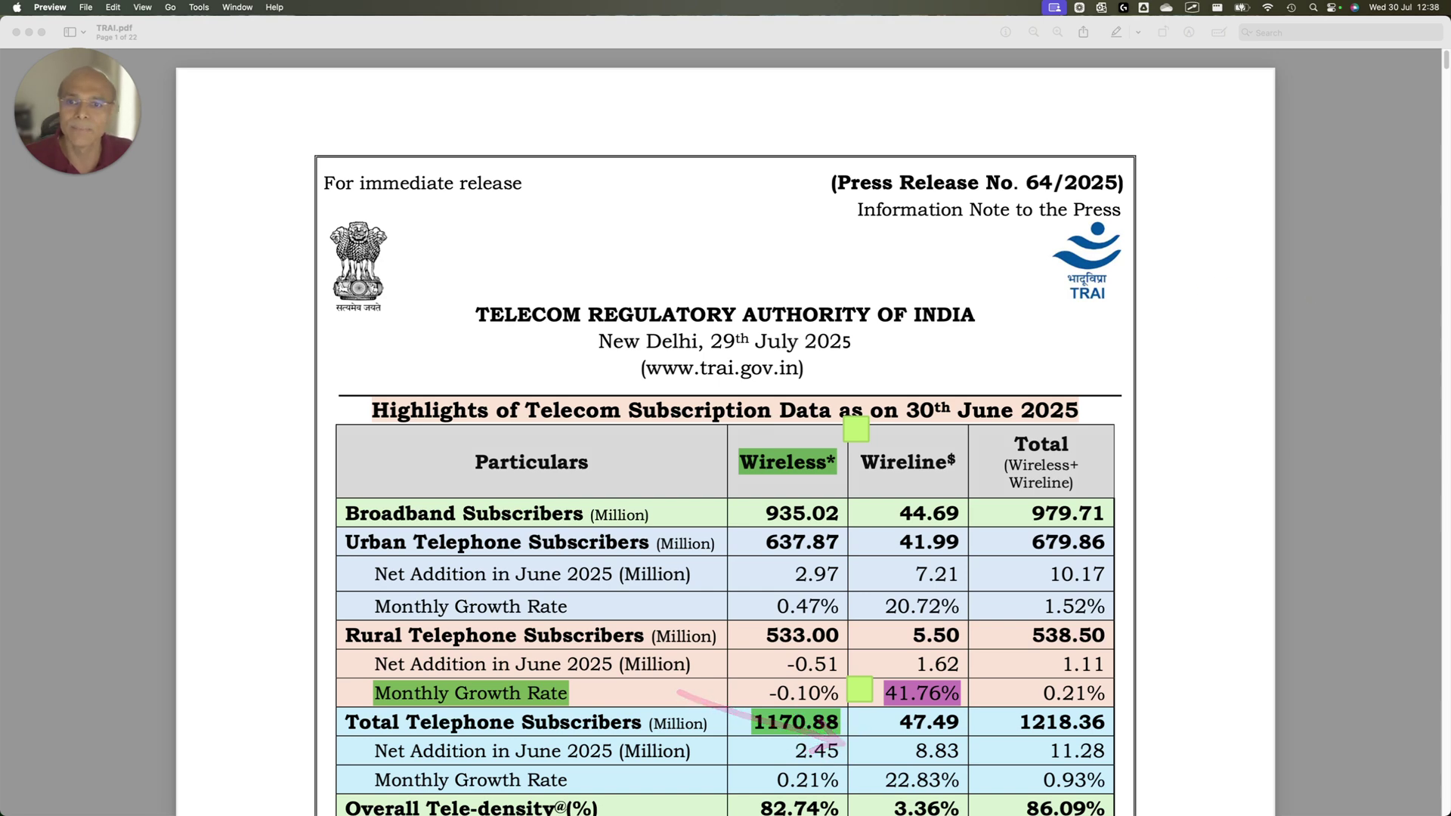
pyautogui.moveTo(719, 680); pyautogui.dragTo(836, 750)
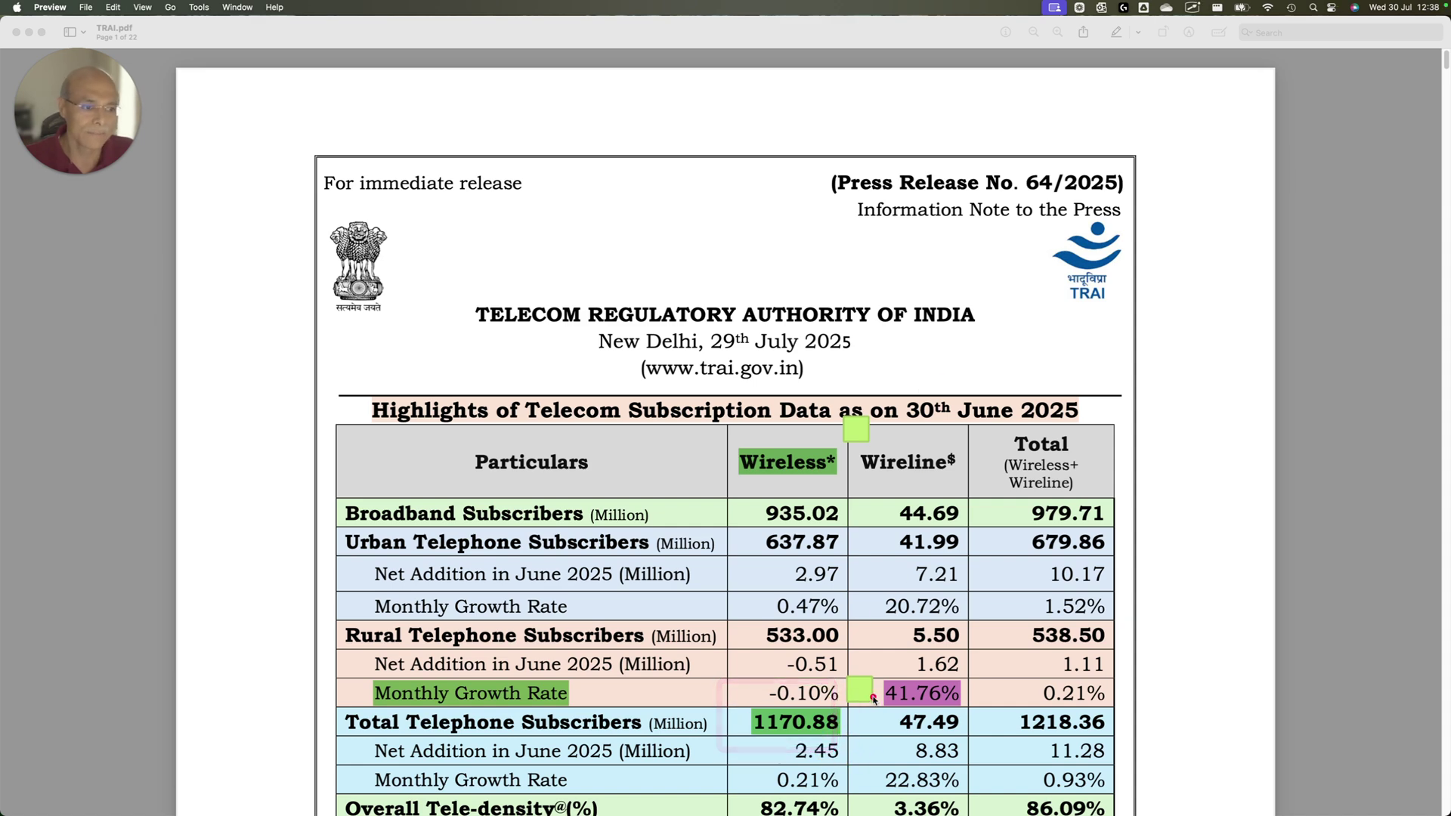
pyautogui.moveTo(872, 696); pyautogui.dragTo(1007, 747)
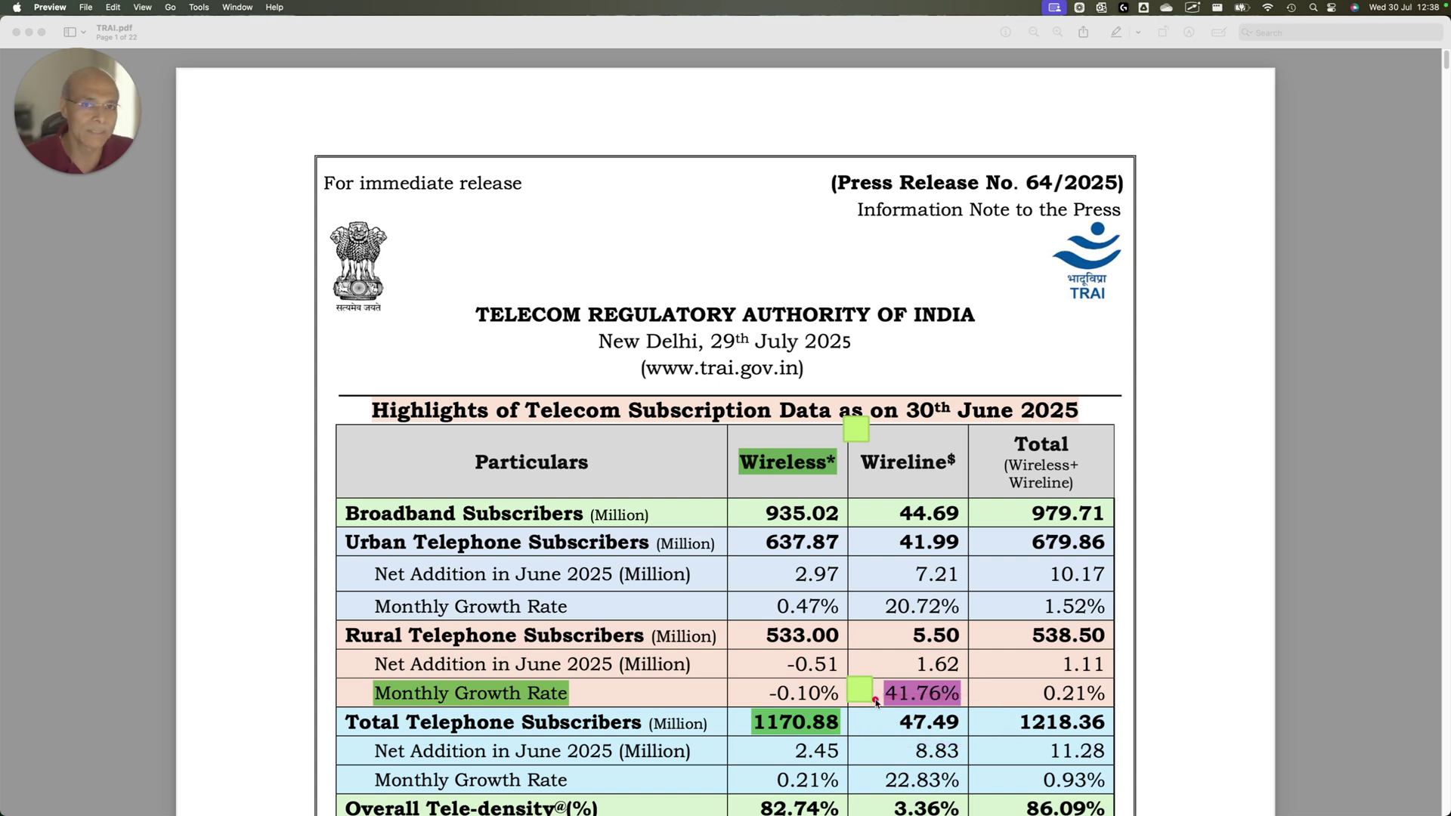
pyautogui.moveTo(875, 701); pyautogui.dragTo(986, 779)
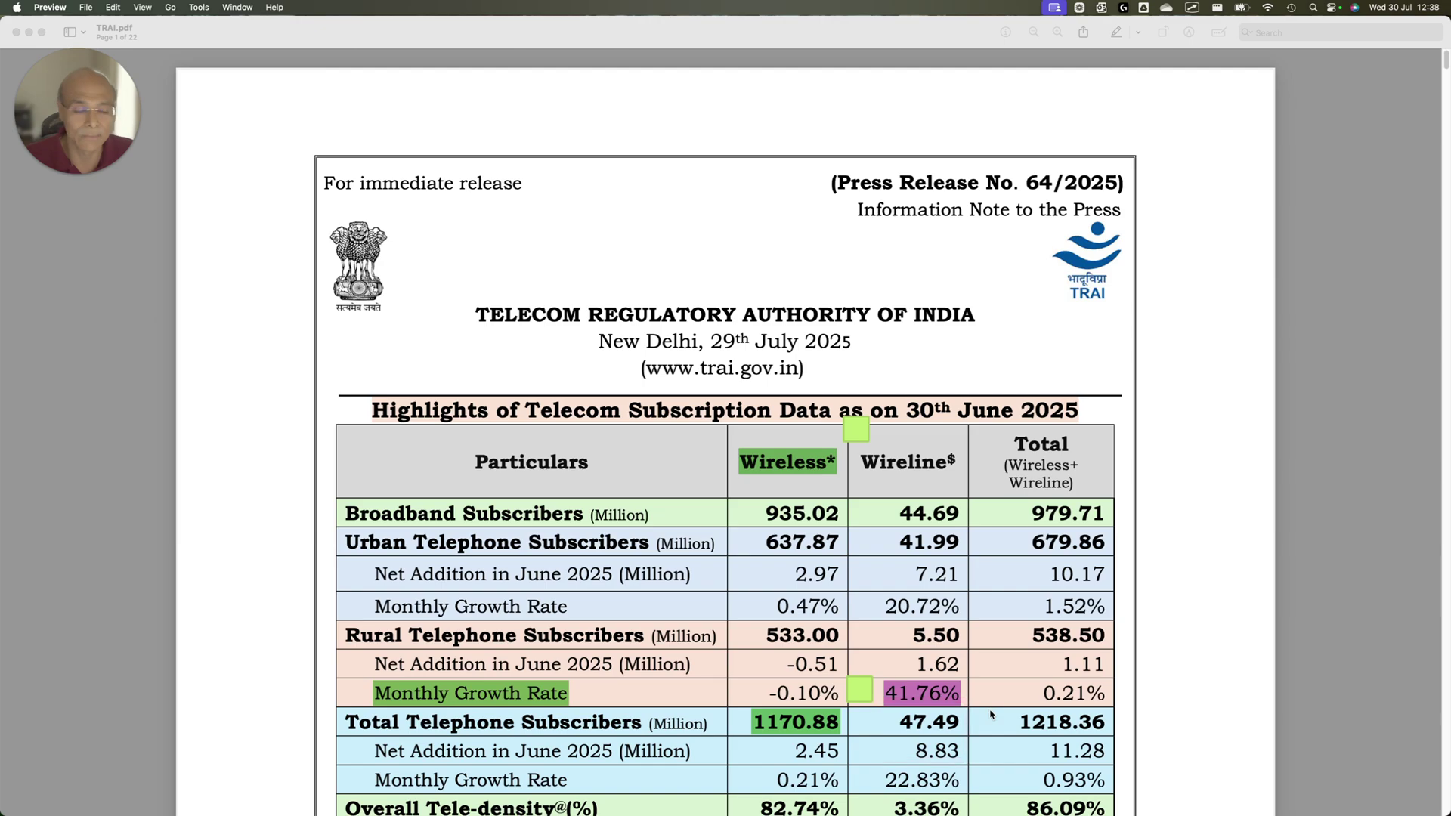
# Scroll down through the annexures and outline the Wireline Subscriber Base title.
pyautogui.scroll(-15, 991, 714)
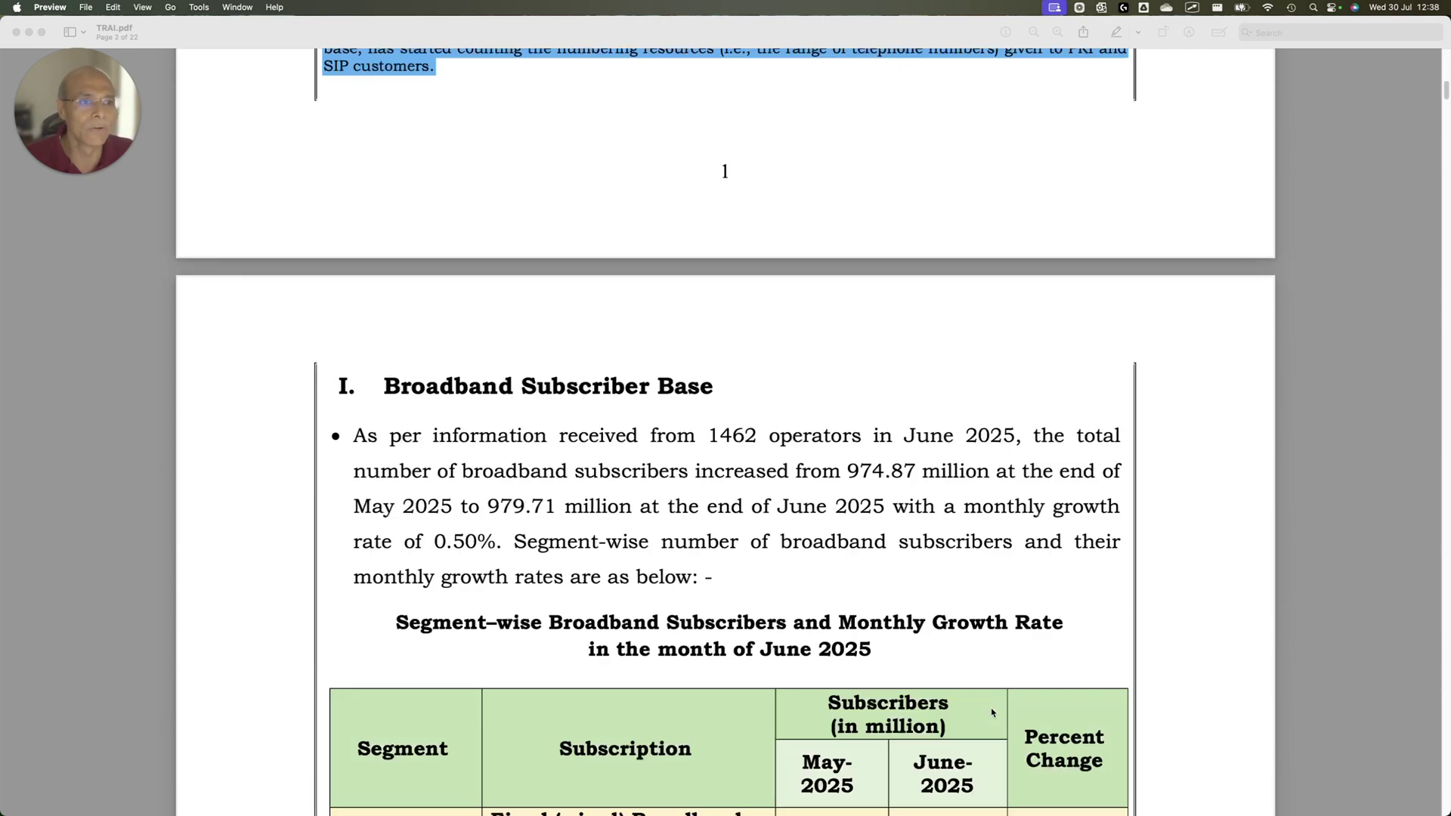
pyautogui.scroll(-20, 992, 712)
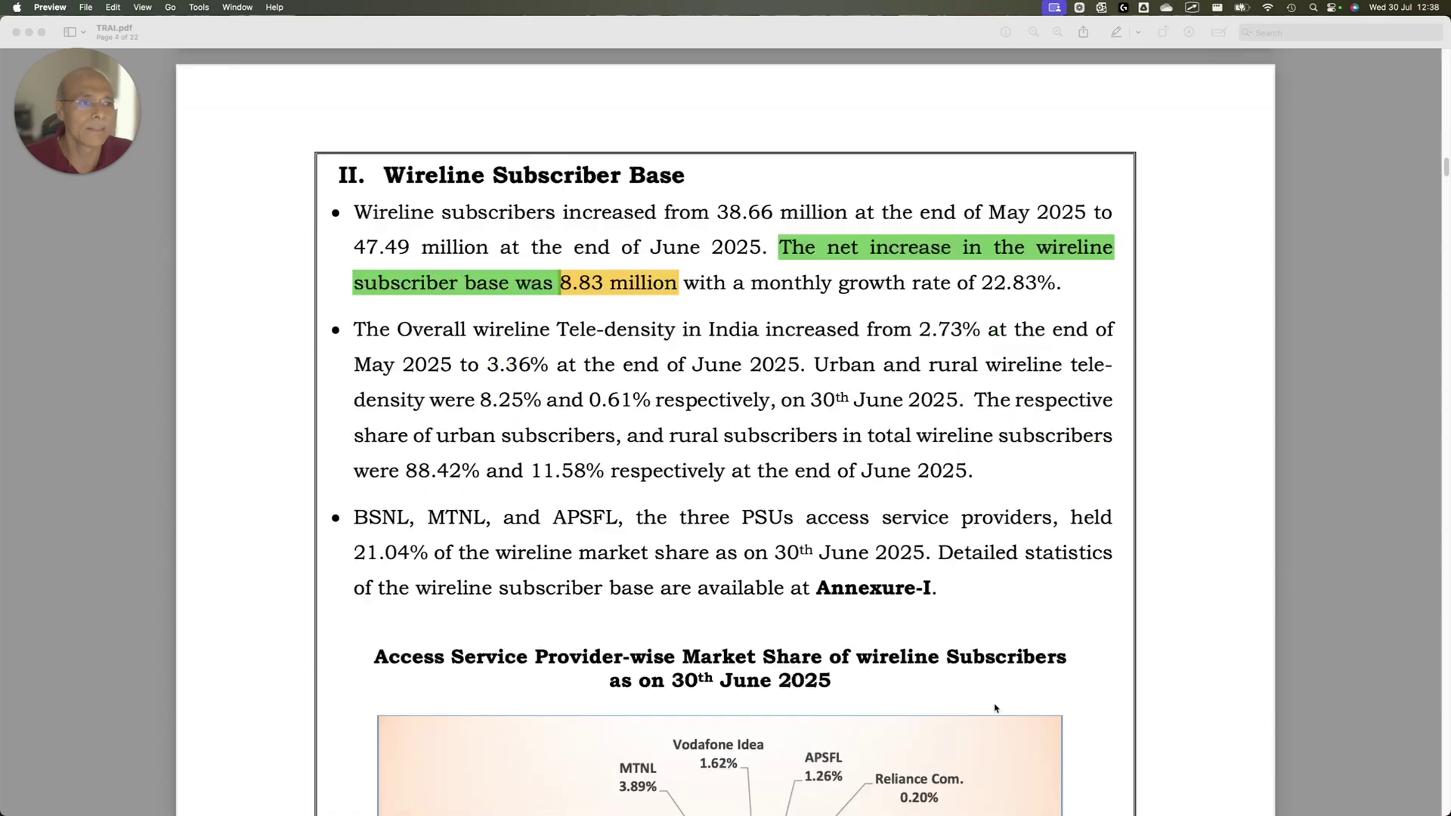
pyautogui.scroll(-20, 995, 708)
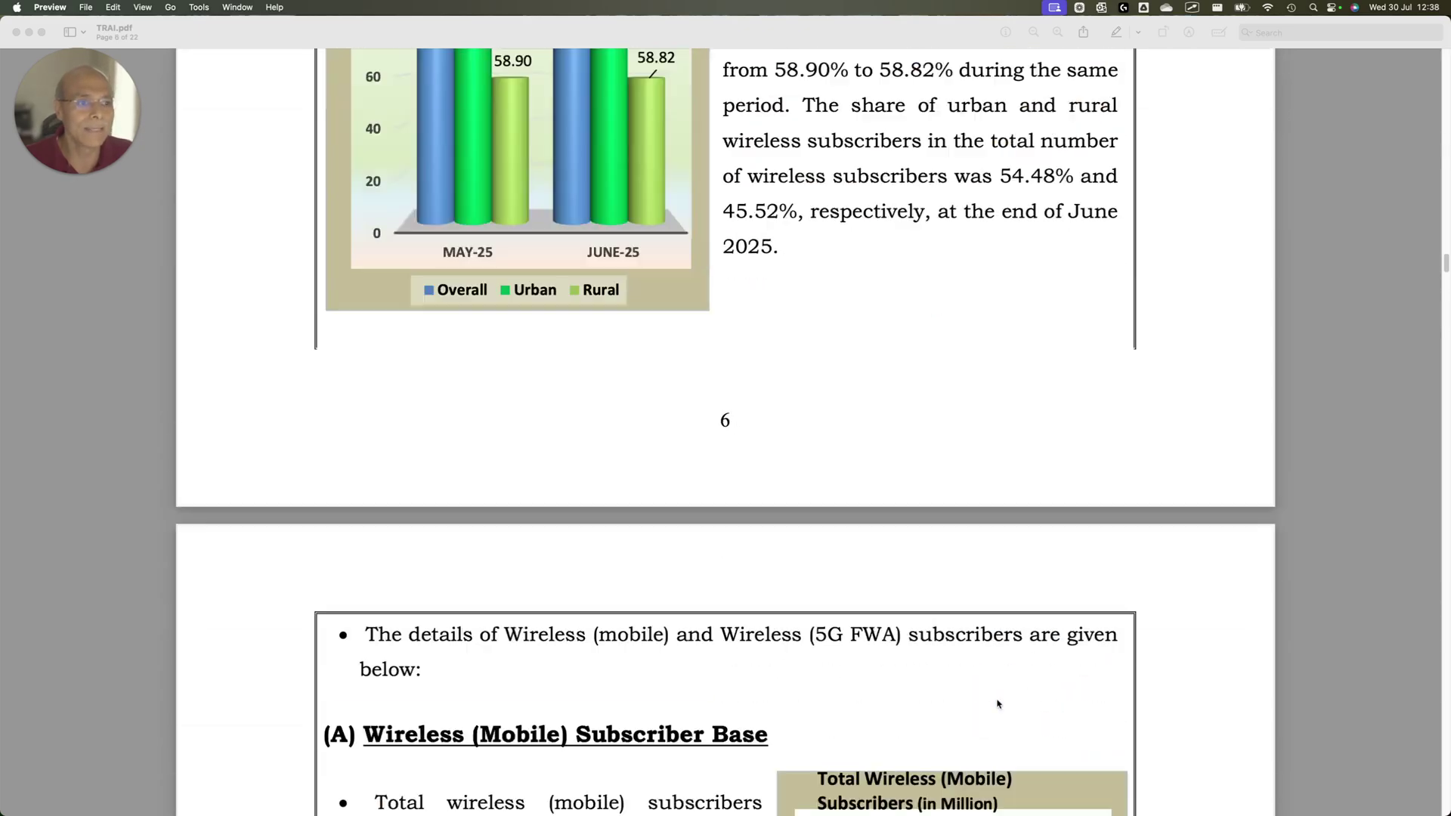
pyautogui.scroll(-20, 997, 704)
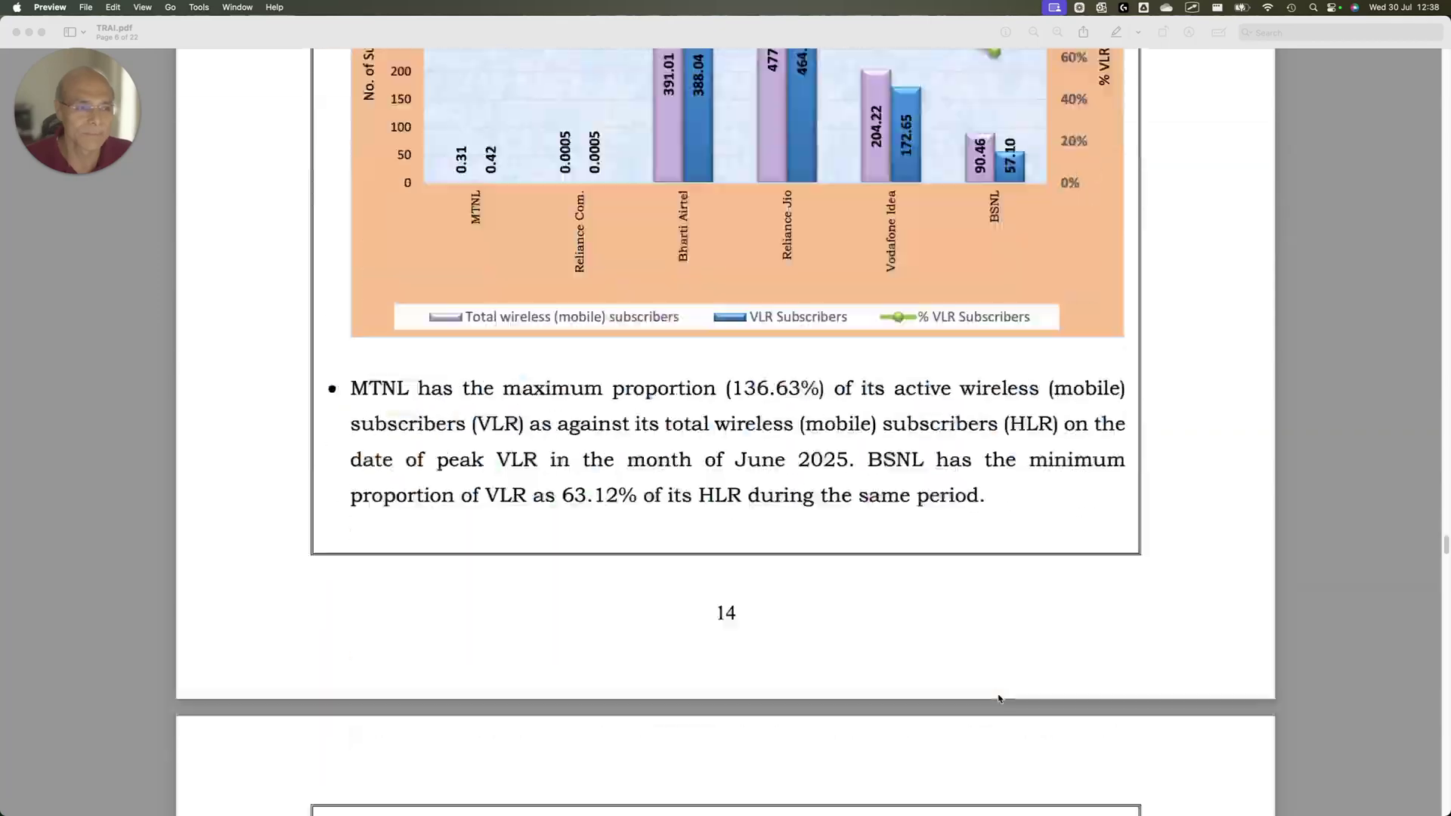
pyautogui.scroll(-20, 998, 698)
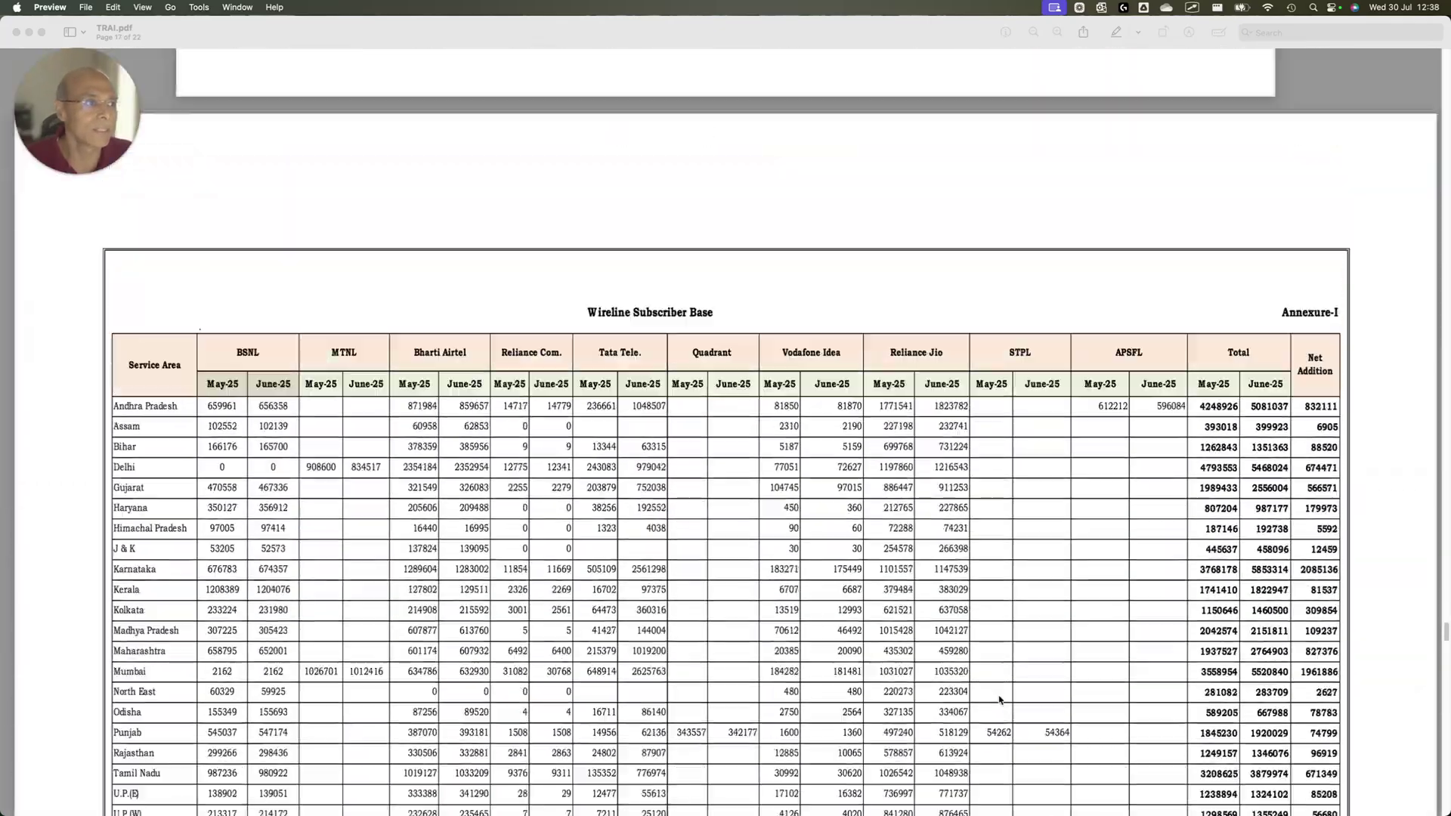
pyautogui.scroll(2, 999, 699)
pyautogui.moveTo(513, 369); pyautogui.dragTo(782, 423)
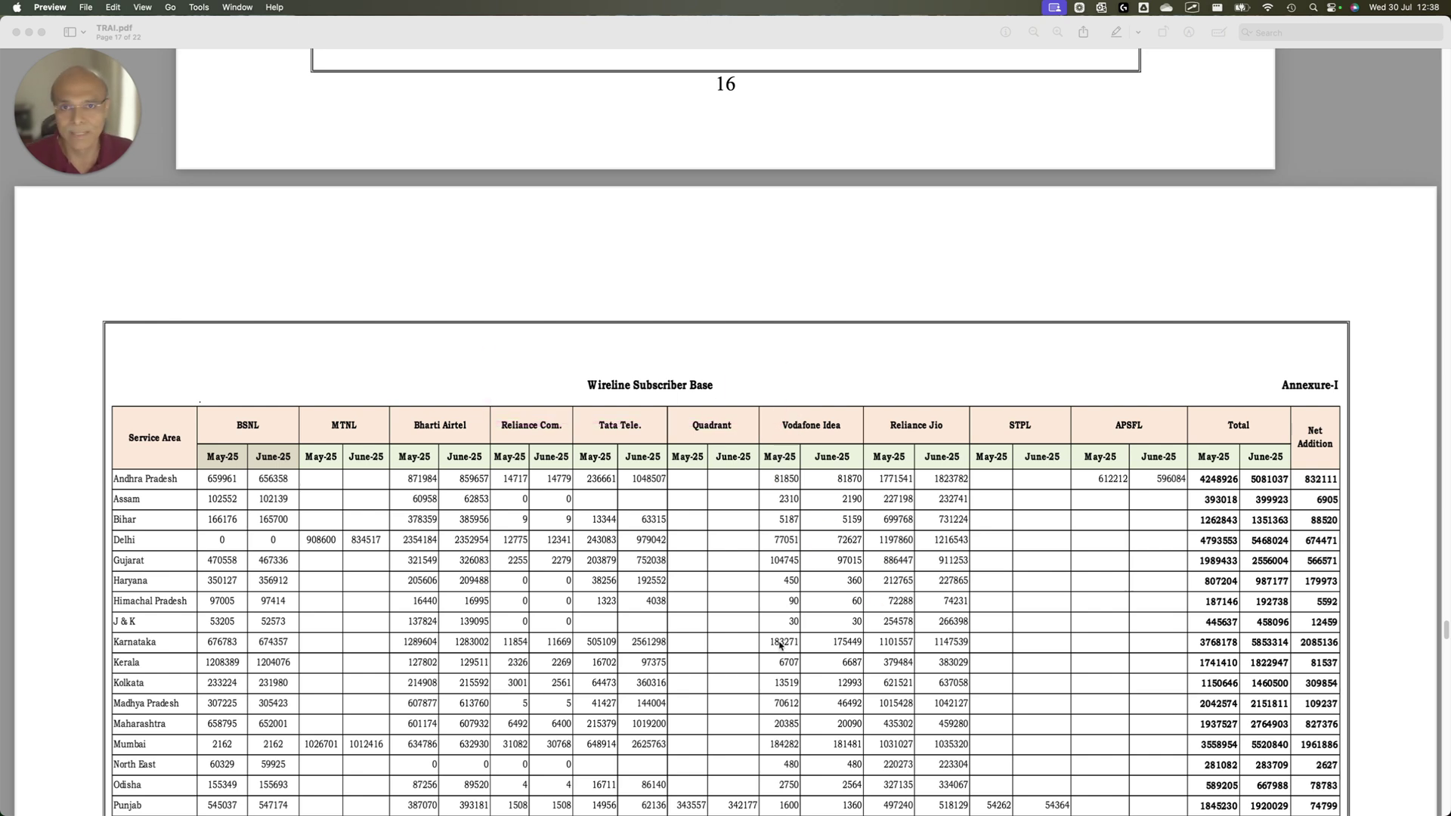
# Reach page 18's Annexure-II and outline the Bharti Airtel, Reliance Jio and Vodafone Idea columns.
pyautogui.scroll(-3, 782, 643)
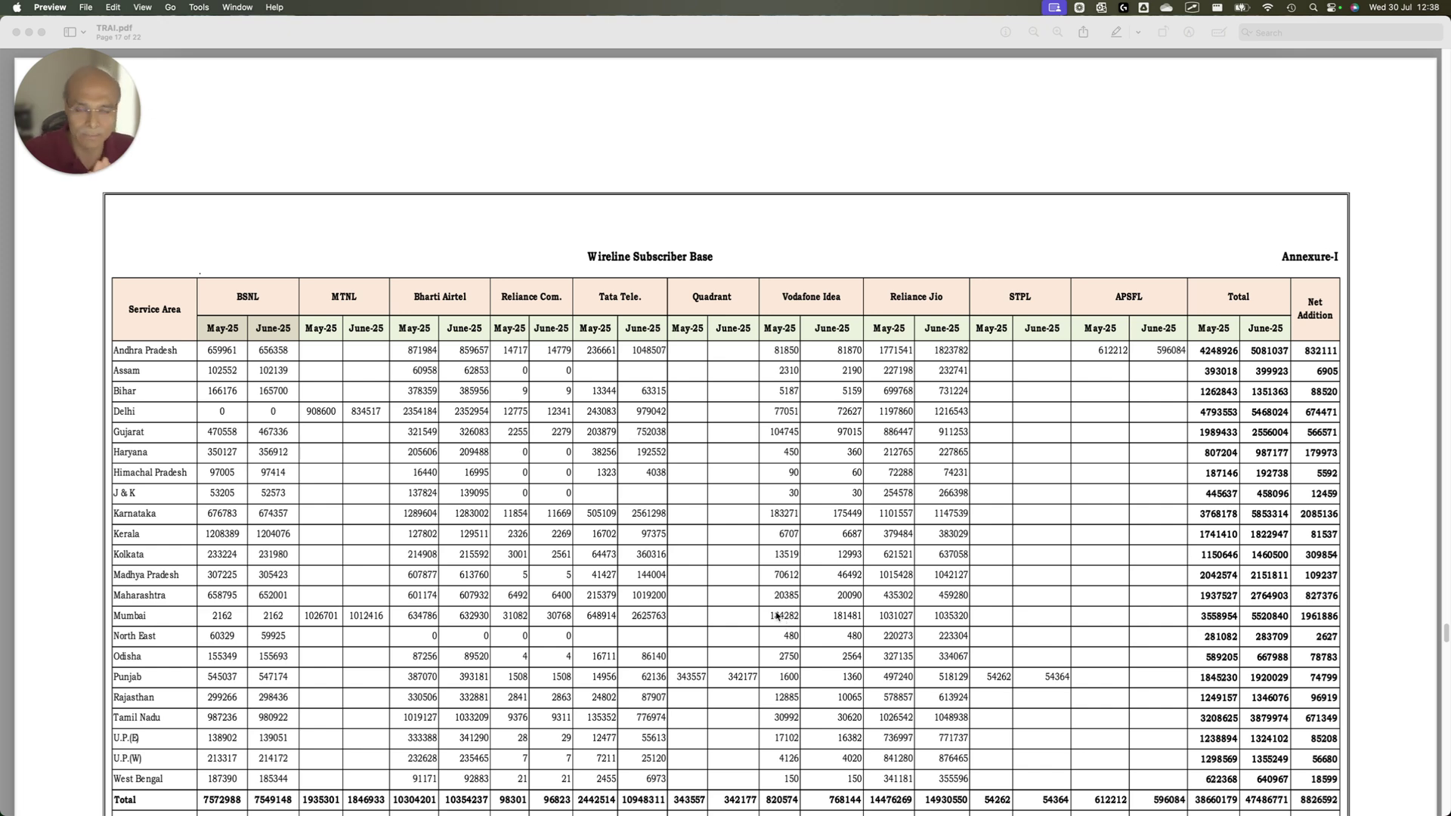
pyautogui.scroll(-20, 764, 561)
pyautogui.scroll(-20, 642, 476)
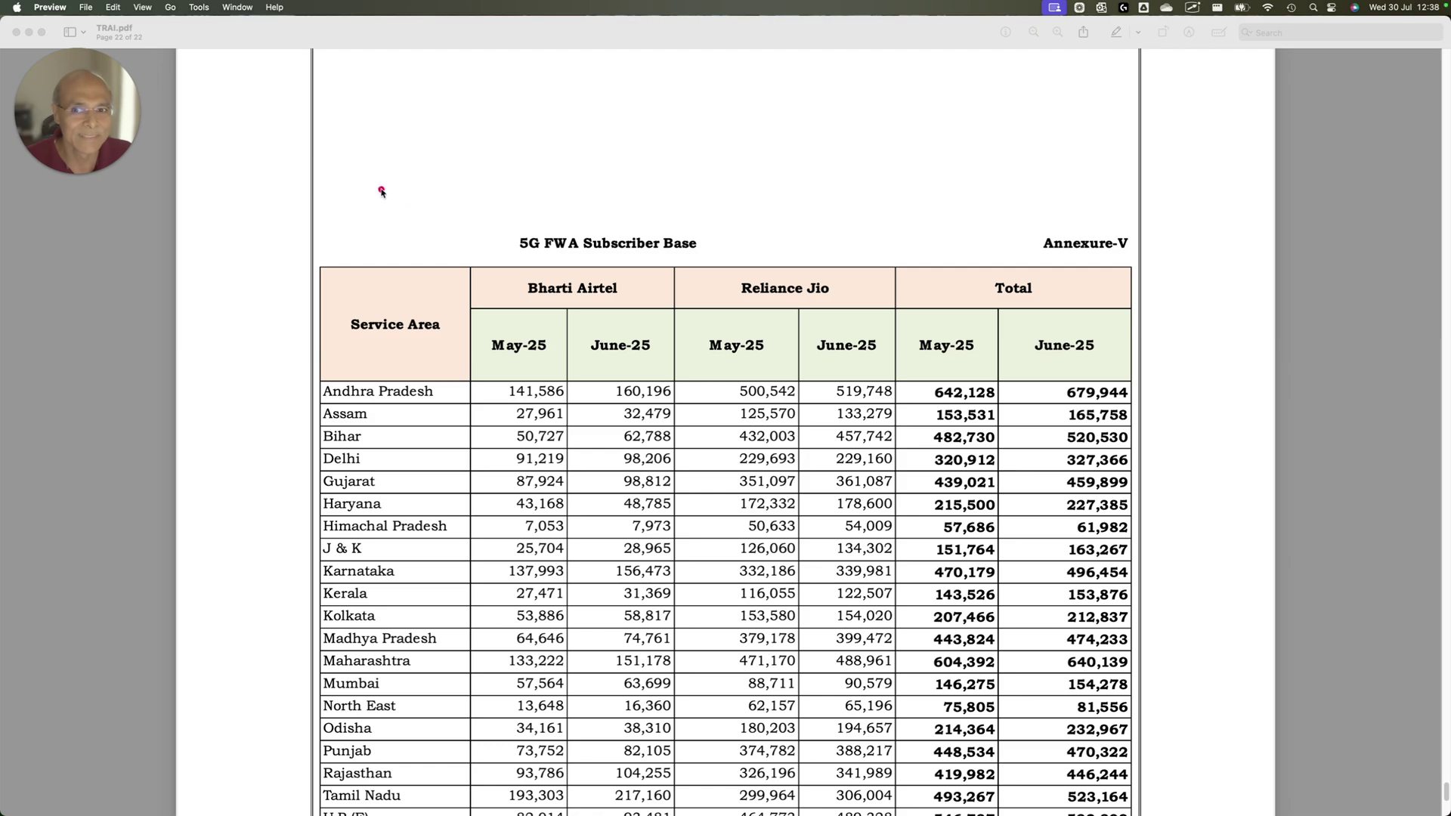
pyautogui.moveTo(375, 184)
pyautogui.mouseDown()
pyautogui.moveTo(1017, 621)
pyautogui.moveTo(1001, 604)
pyautogui.mouseUp()
pyautogui.scroll(5, 997, 615)
pyautogui.scroll(20, 996, 614)
pyautogui.scroll(20, 997, 614)
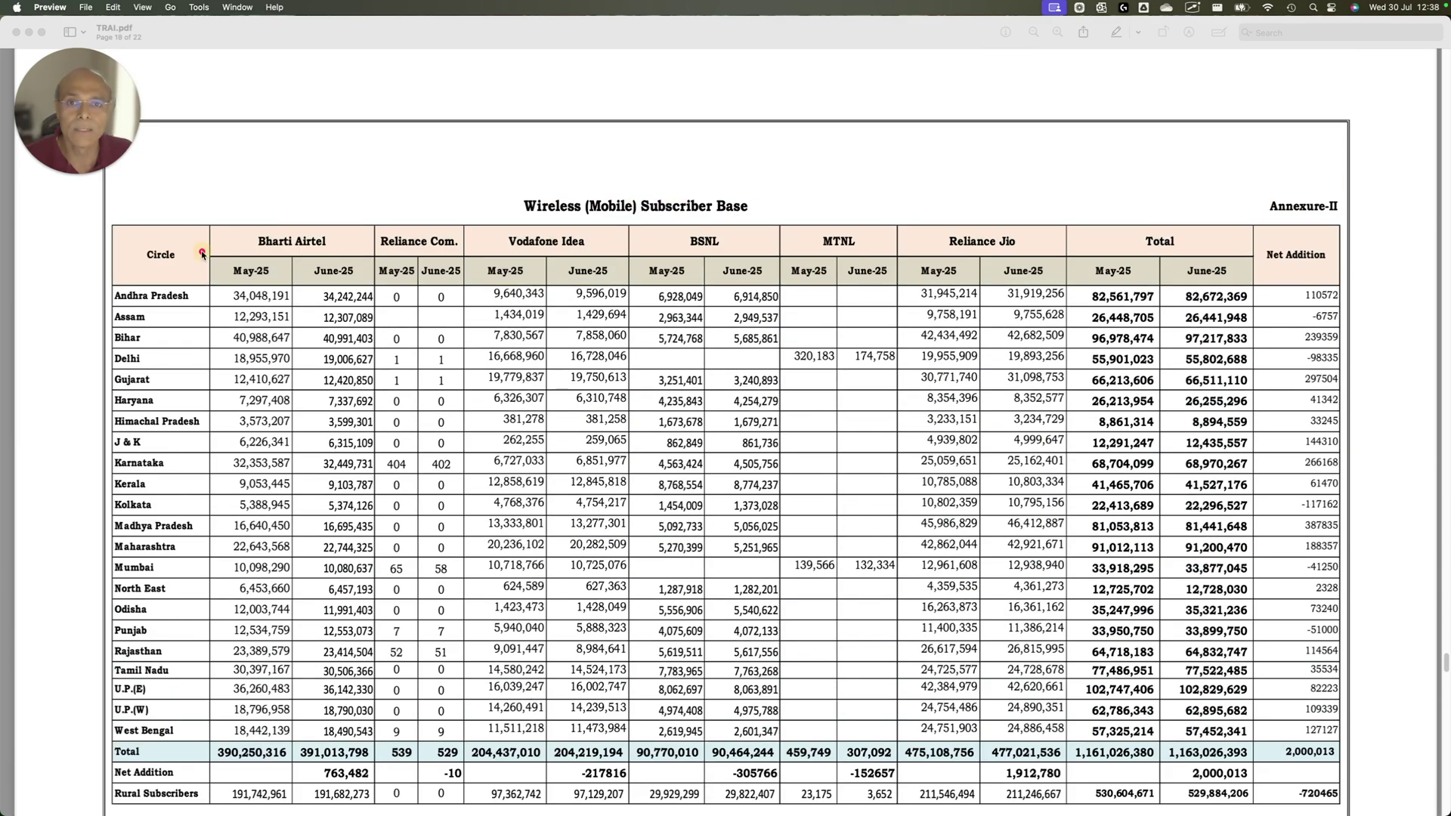
pyautogui.moveTo(201, 251)
pyautogui.mouseDown()
pyautogui.moveTo(383, 648)
pyautogui.moveTo(378, 763)
pyautogui.mouseUp()
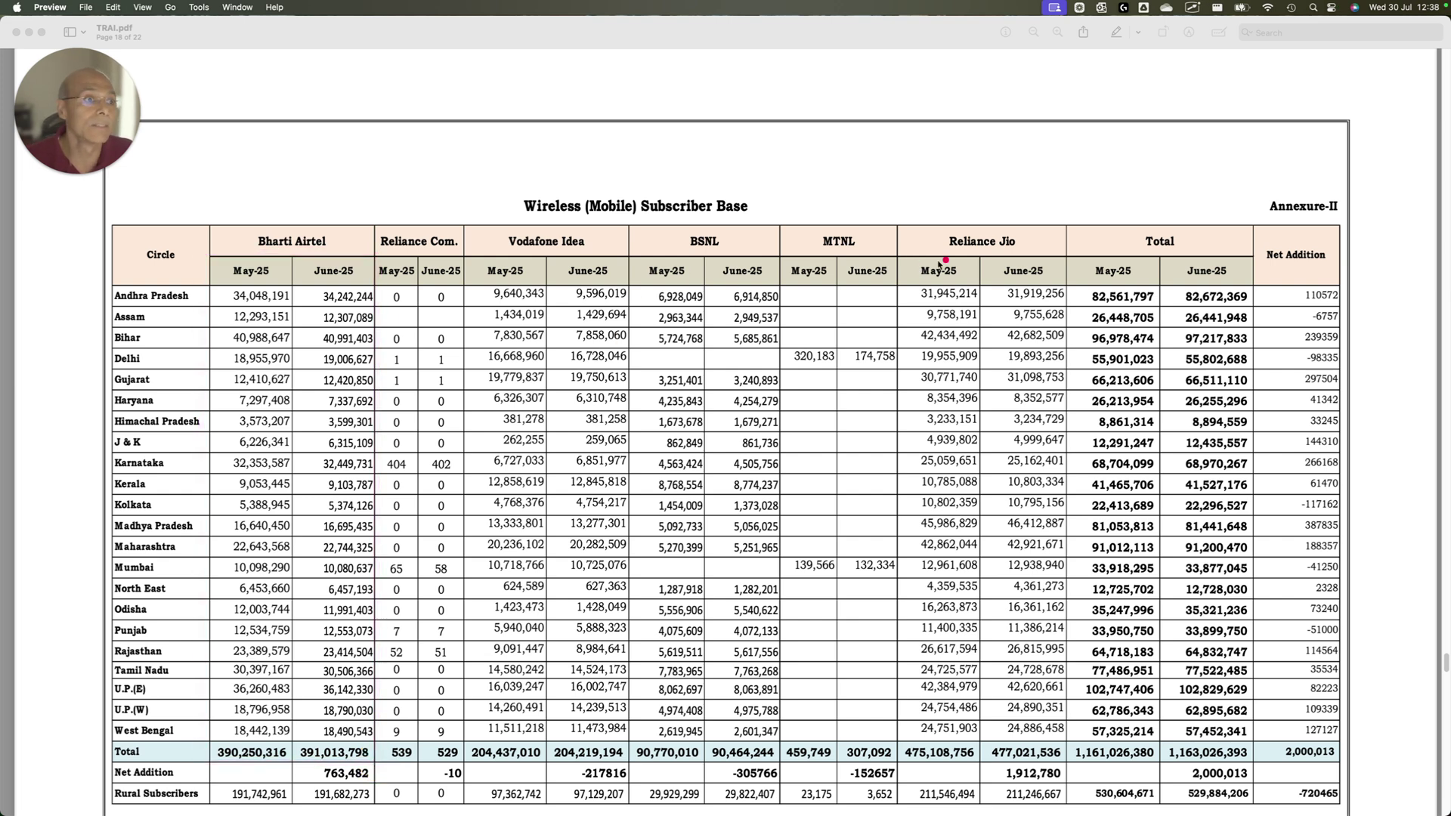
pyautogui.moveTo(896, 219); pyautogui.dragTo(1032, 629)
pyautogui.moveTo(484, 225); pyautogui.dragTo(626, 528)
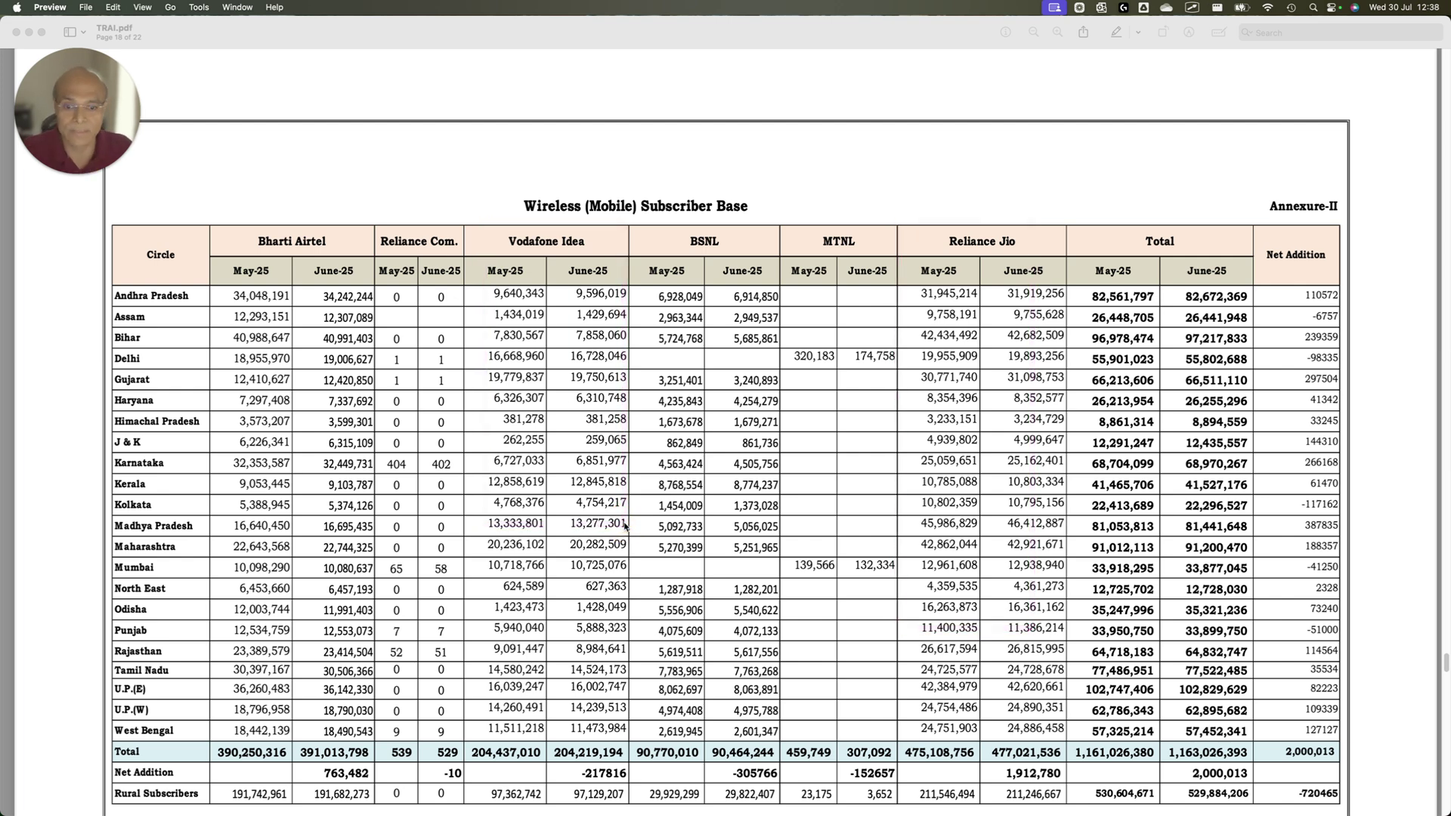